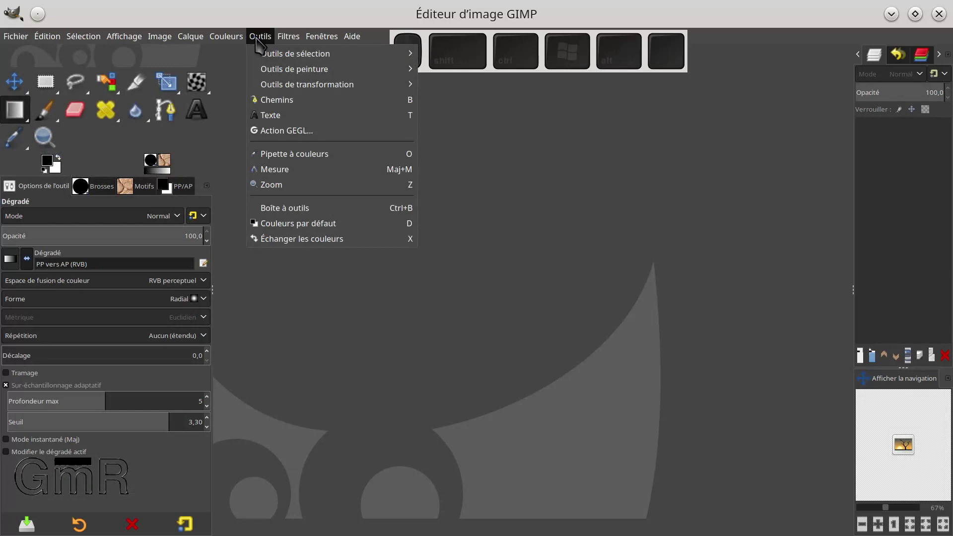
{"action": "mouse_move", "coordinate": [273, 69]}
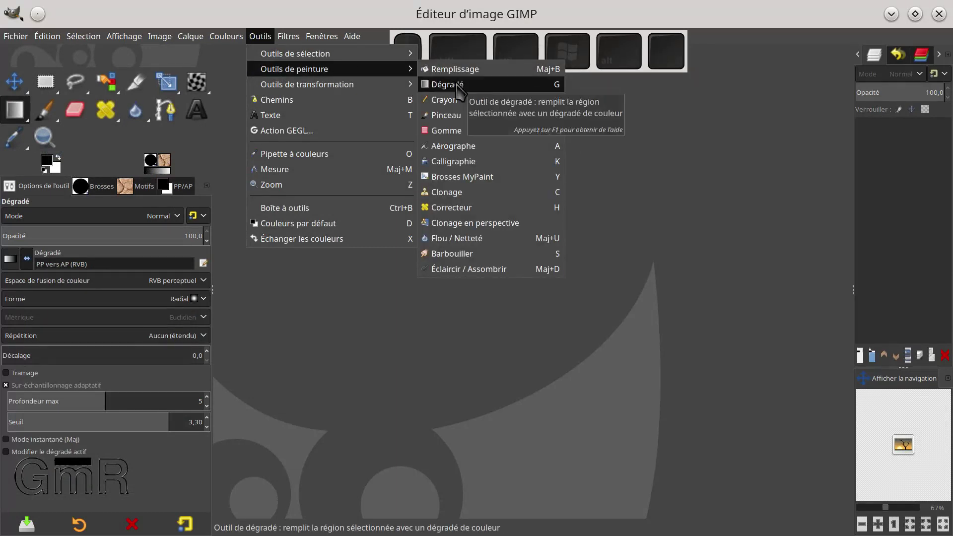
{"action": "left_click", "coordinate": [627, 220]}
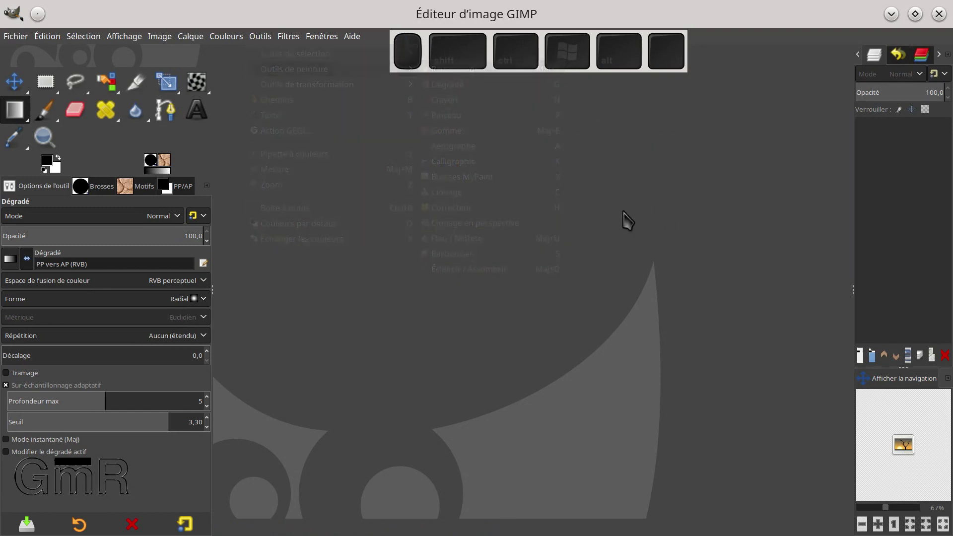
{"action": "right_click", "coordinate": [379, 171]}
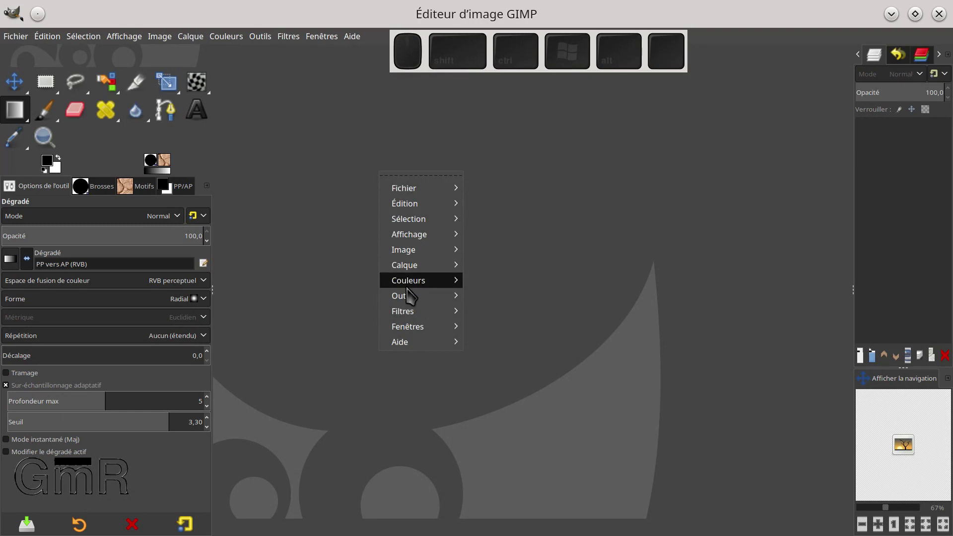
{"action": "mouse_move", "coordinate": [405, 297]}
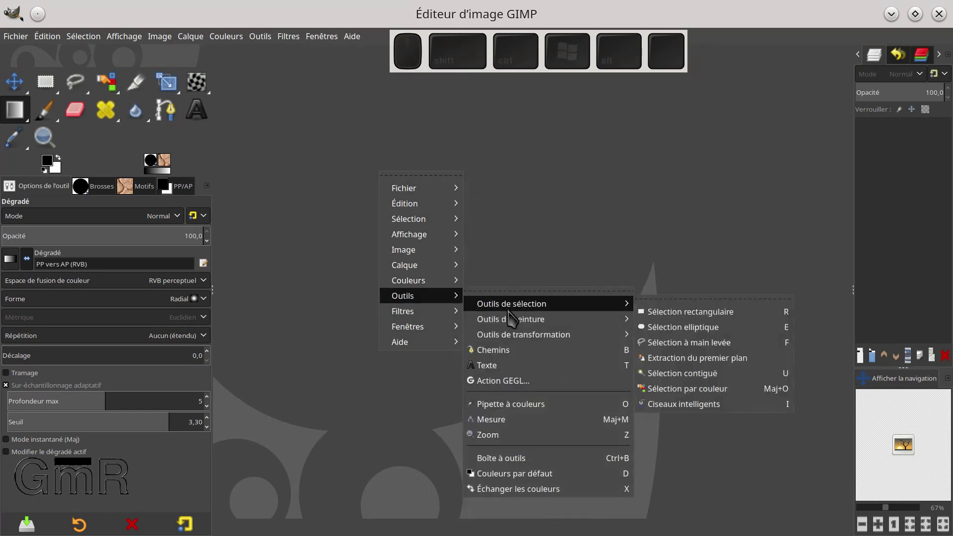
{"action": "mouse_move", "coordinate": [516, 321]}
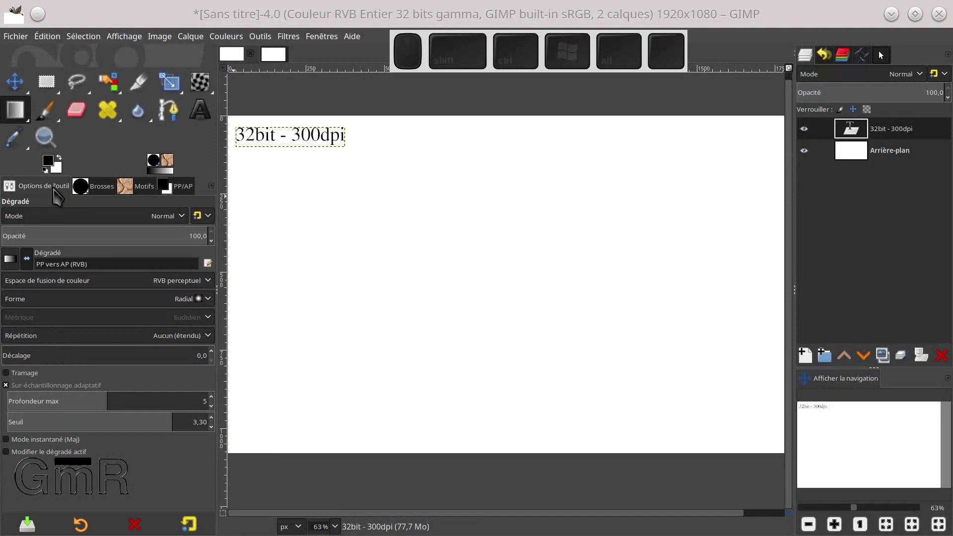
Set the foreground colour to light green using the recently used colour swatches
{"action": "left_click", "coordinate": [49, 163]}
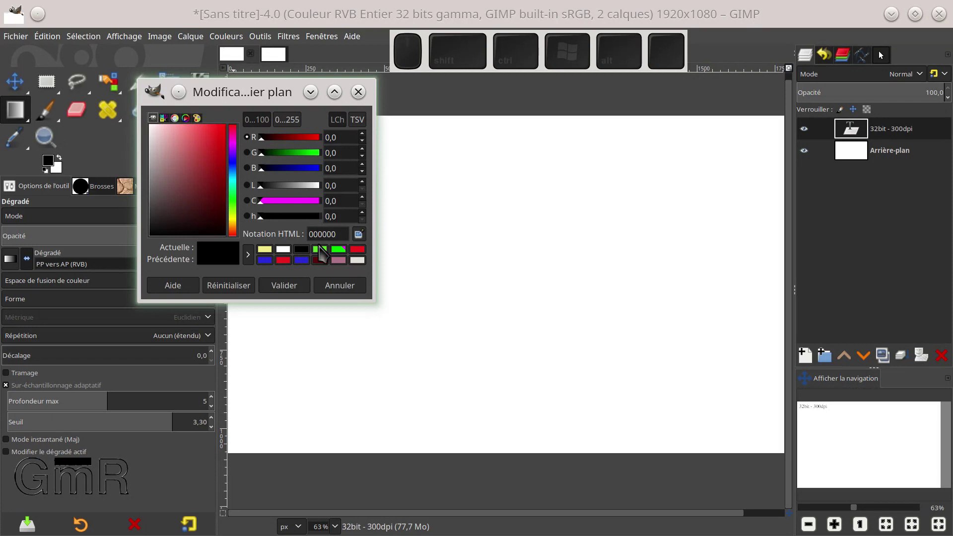
{"action": "left_click", "coordinate": [320, 249]}
{"action": "left_click", "coordinate": [290, 291]}
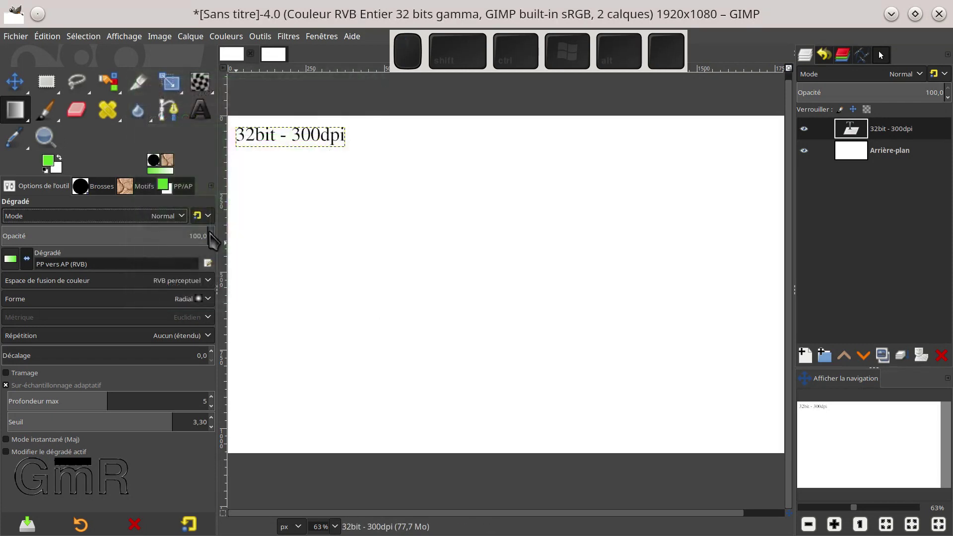
Set the background colour to the bright green 00ff3c by raising its chroma
{"action": "left_click", "coordinate": [57, 169]}
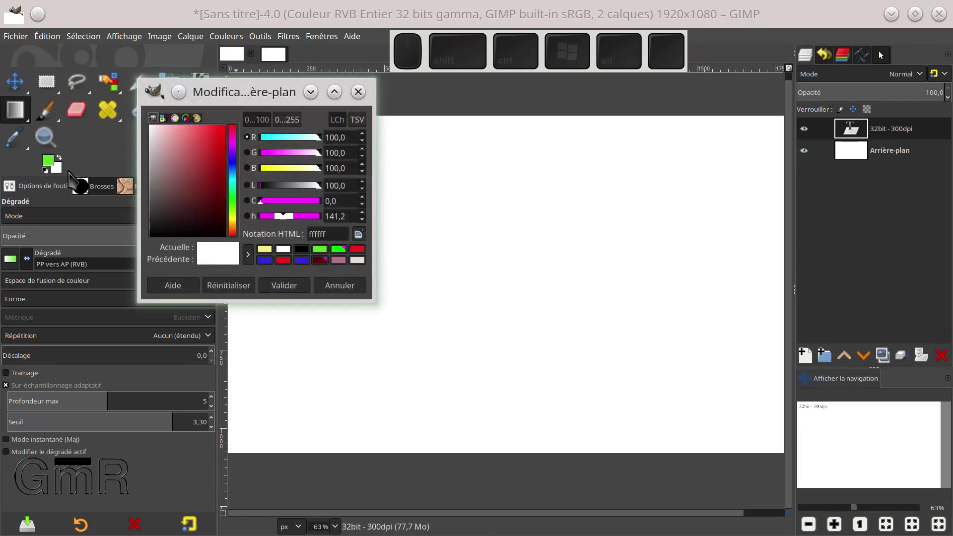
{"action": "left_click", "coordinate": [299, 201]}
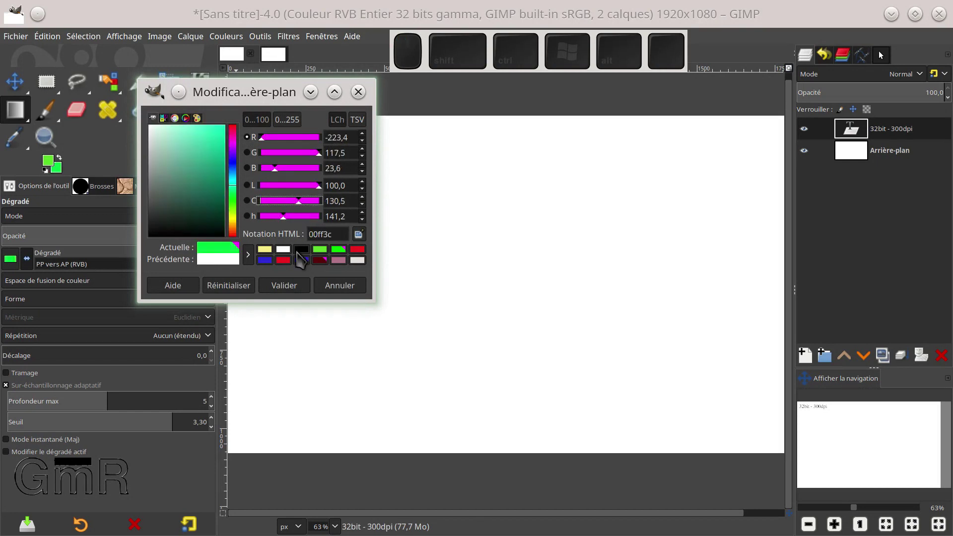
{"action": "left_click", "coordinate": [295, 285]}
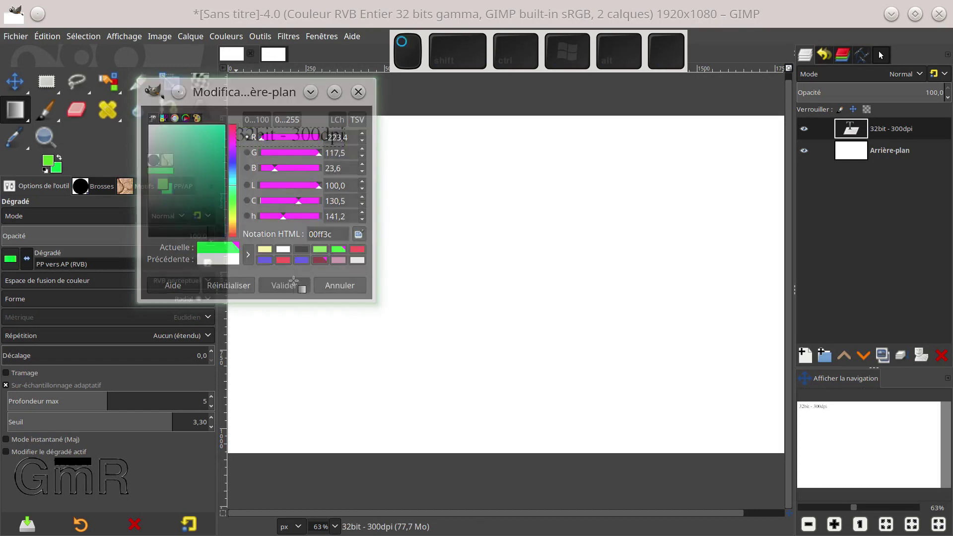
Change the background colour to magenta and validate it
{"action": "left_click", "coordinate": [61, 171]}
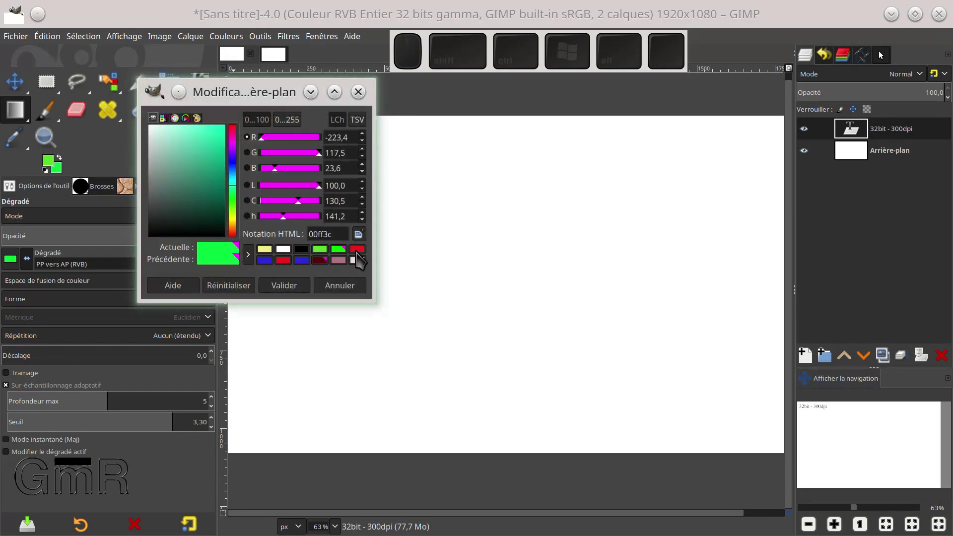
{"action": "left_click", "coordinate": [232, 145]}
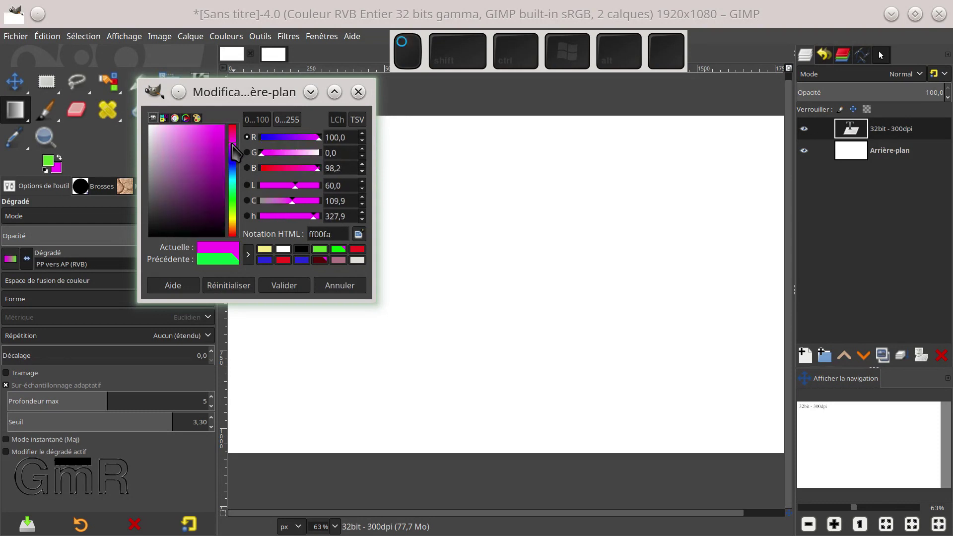
{"action": "left_click", "coordinate": [217, 149]}
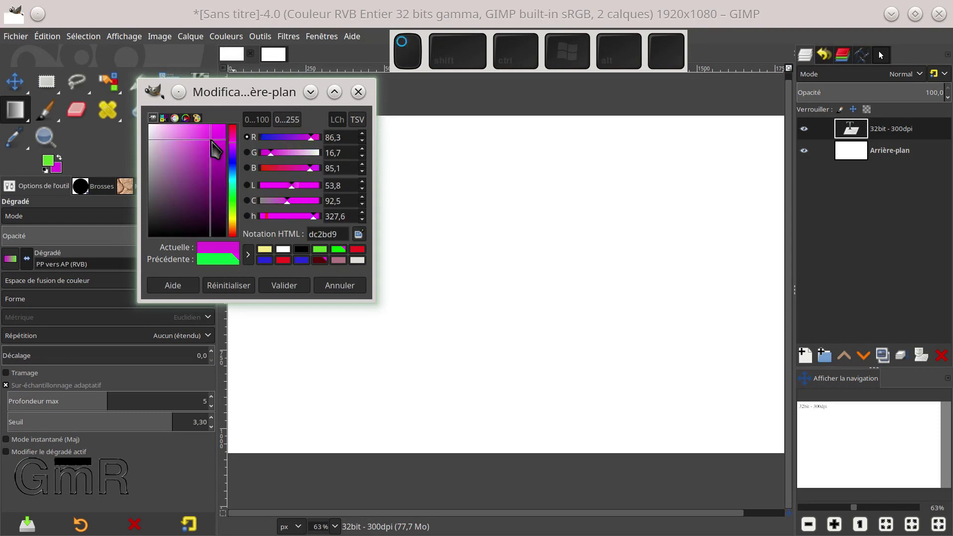
{"action": "left_click", "coordinate": [284, 287]}
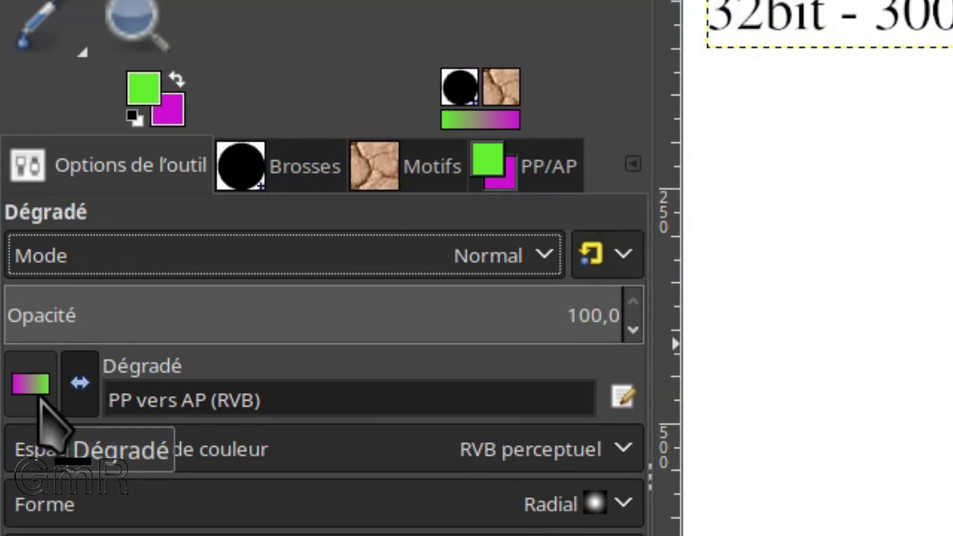
Toggle the gradient's reversal off and back on, and set the gradient shape to Linéaire
{"action": "left_click", "coordinate": [82, 389]}
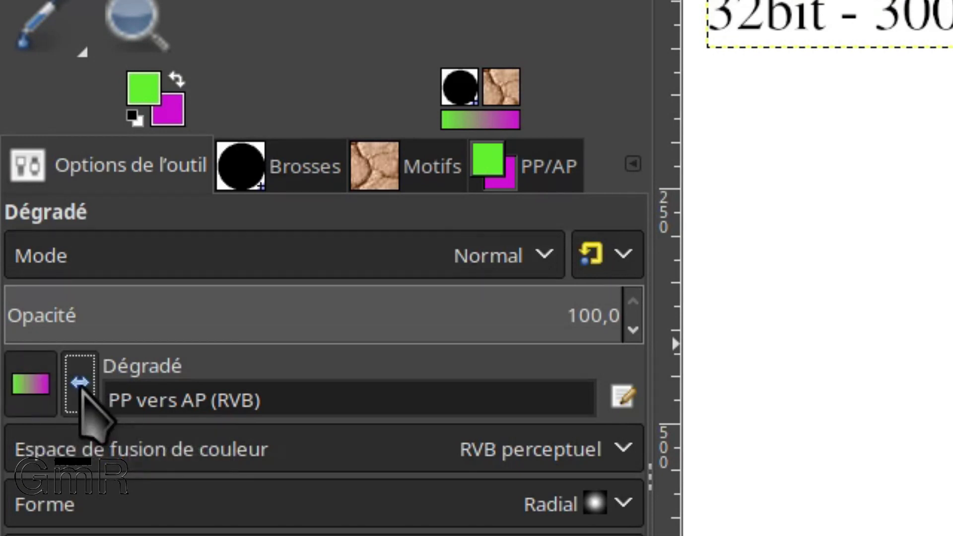
{"action": "left_click", "coordinate": [81, 390]}
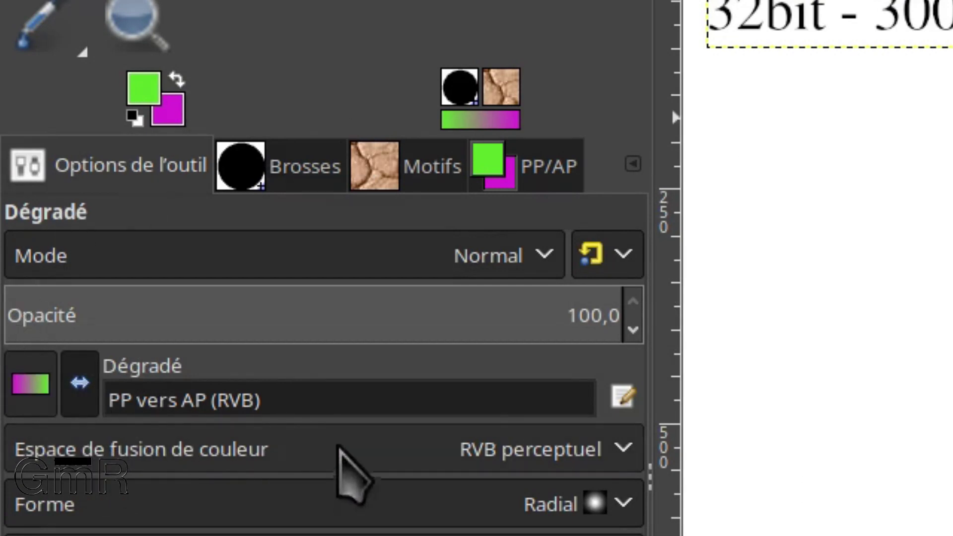
{"action": "left_click", "coordinate": [624, 504]}
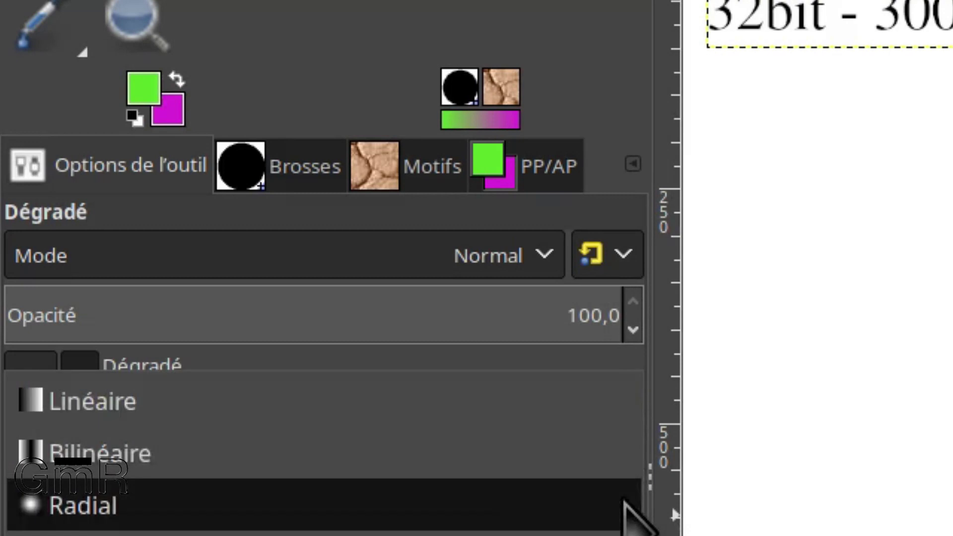
{"action": "left_click", "coordinate": [309, 416]}
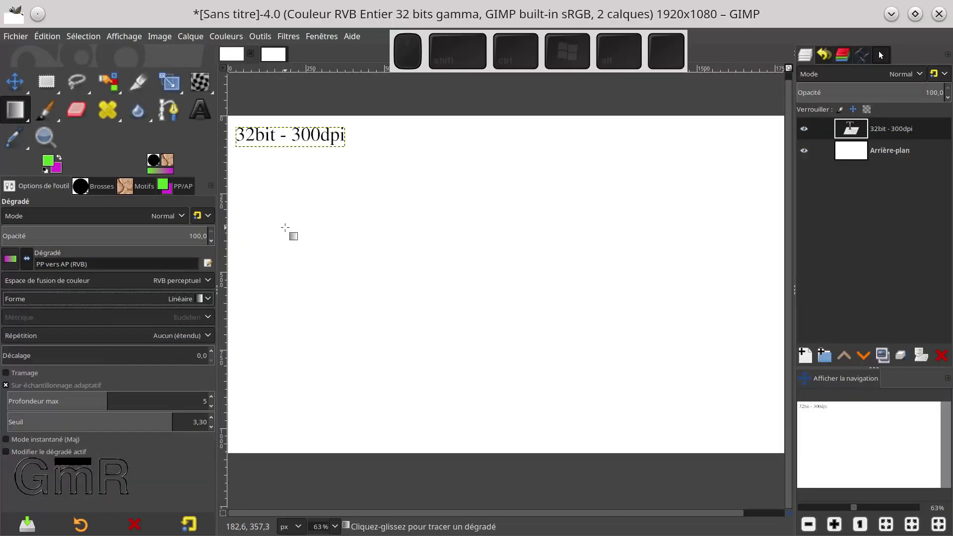
{"action": "left_click", "coordinate": [285, 227]}
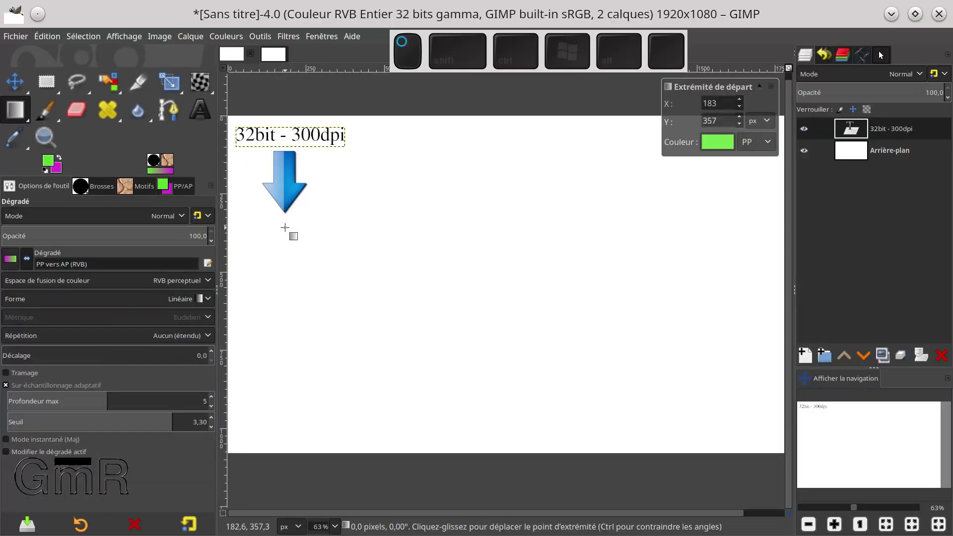
{"action": "left_click_drag", "start_coordinate": [285, 228], "coordinate": [648, 306]}
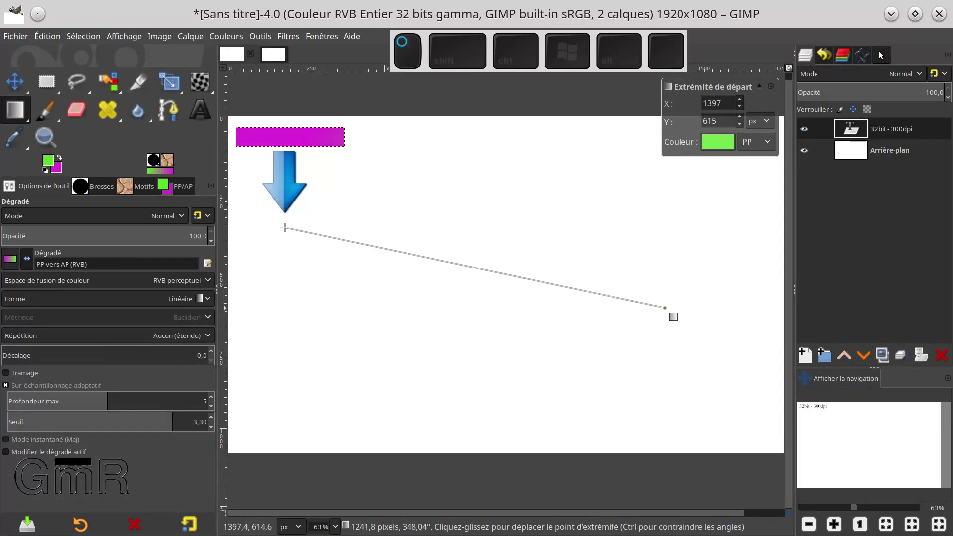
{"action": "left_click_drag", "start_coordinate": [386, 247], "coordinate": [632, 313]}
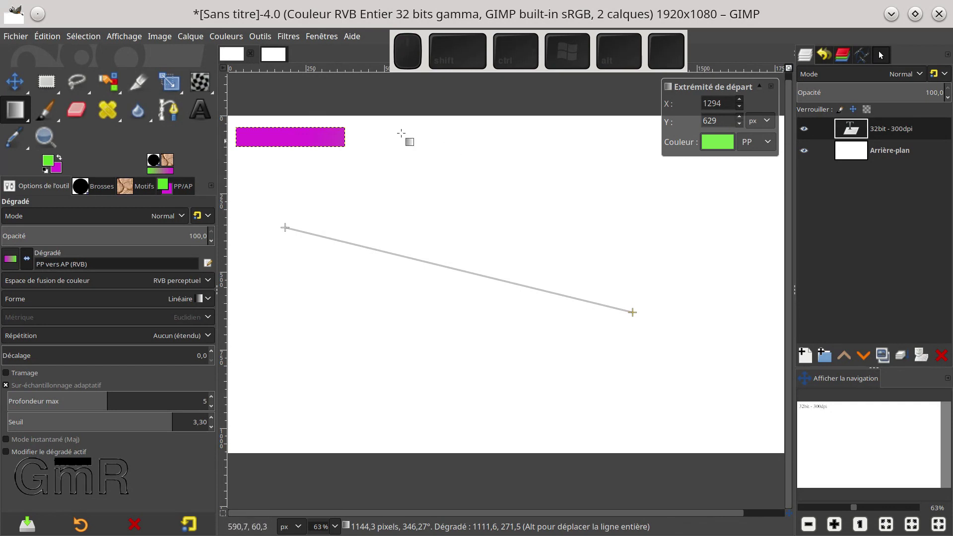
{"action": "key", "text": "Escape"}
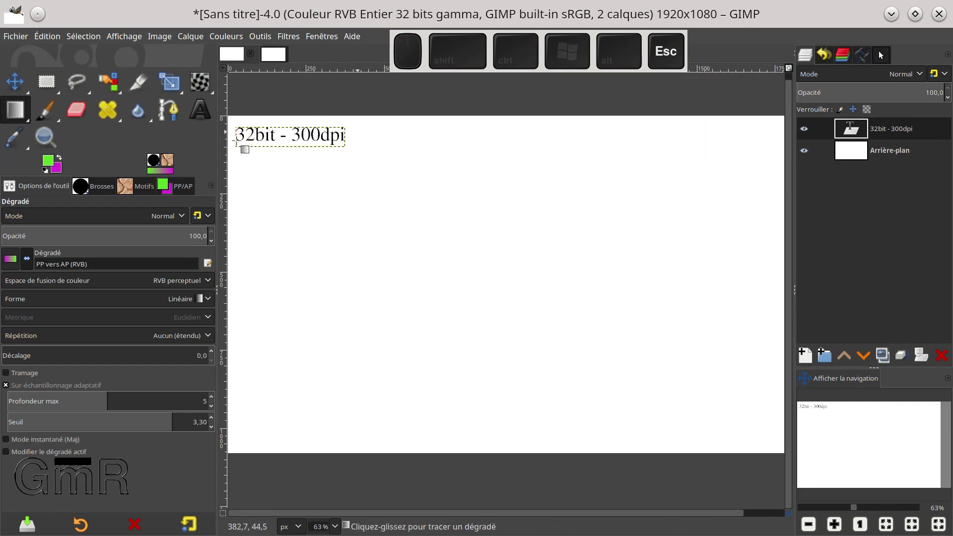
Apply a linear gradient about 1079 px long, sloping slightly downward to the right, on the Arrière-plan layer of the 32-bit image
{"action": "left_click", "coordinate": [856, 153]}
{"action": "left_click", "coordinate": [326, 209]}
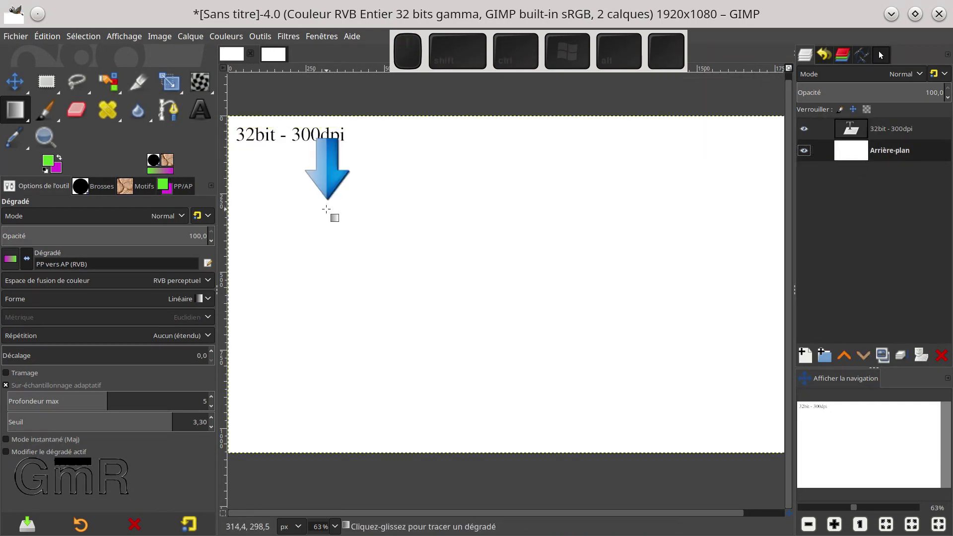
{"action": "left_click_drag", "start_coordinate": [395, 220], "coordinate": [654, 287]}
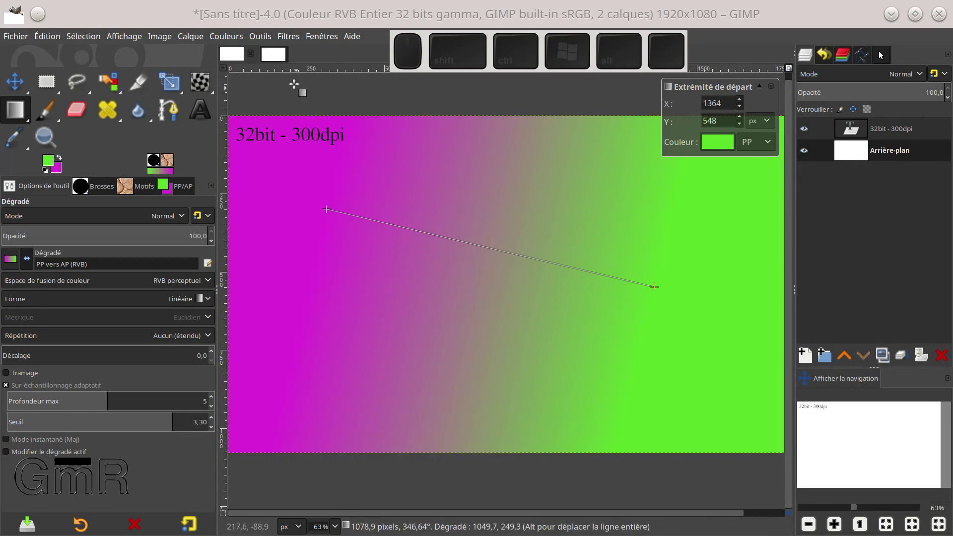
Apply a similar slightly sloping linear gradient to the Arrière-plan layer of the 10 dpi, 8-bit image
{"action": "left_click", "coordinate": [273, 54]}
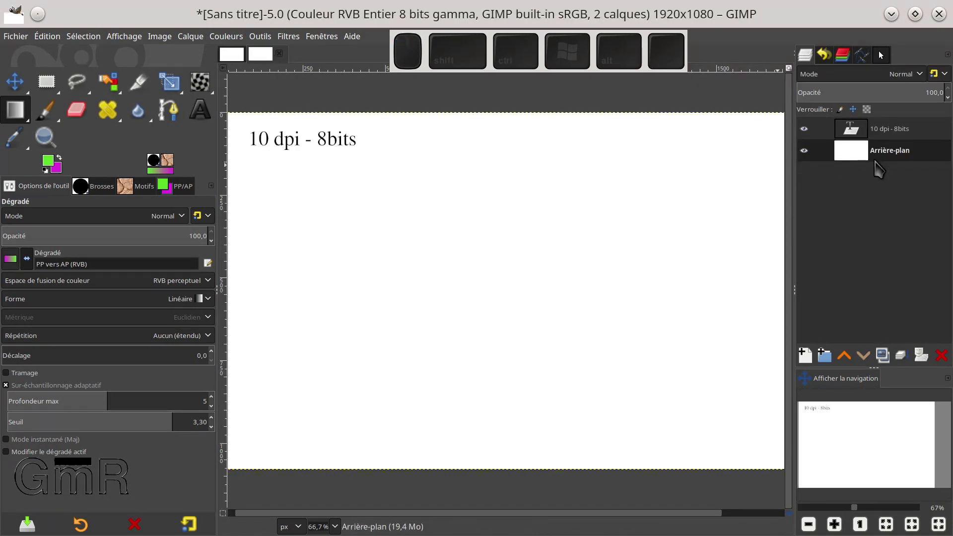
{"action": "left_click_drag", "start_coordinate": [327, 215], "coordinate": [691, 308]}
{"action": "key", "text": "Return"}
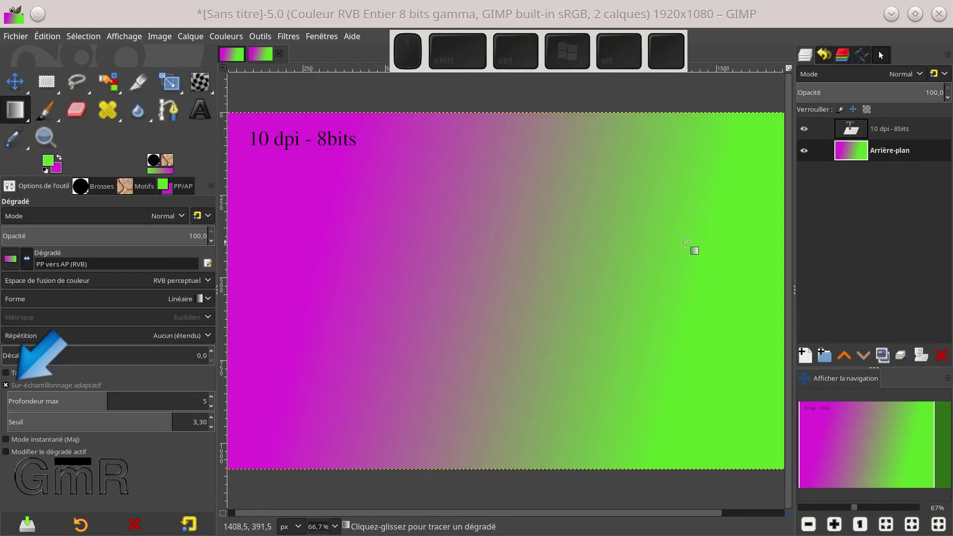
Reset the colours to default and paint two freehand black diagonal strokes across the gradient with the 7 px Hardness 100 paintbrush
{"action": "left_click", "coordinate": [725, 134]}
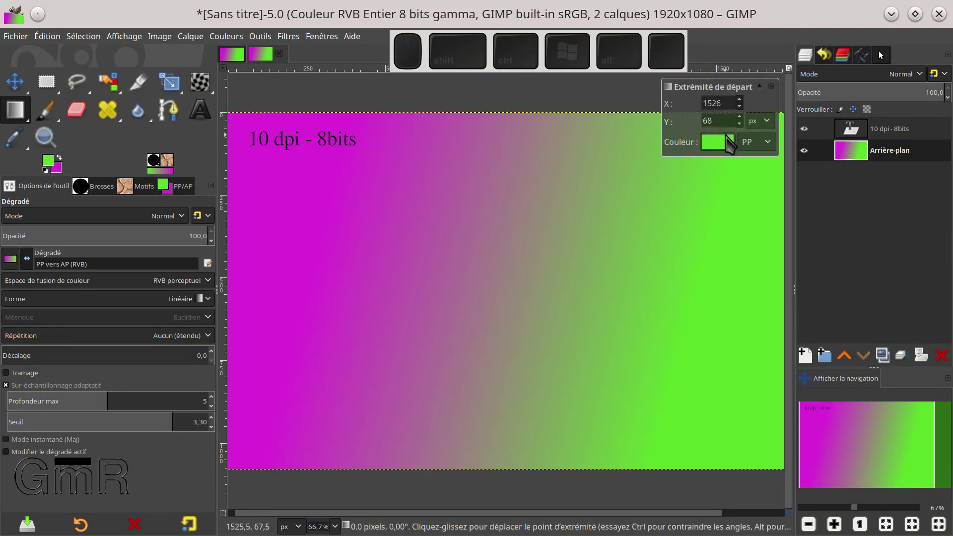
{"action": "left_click", "coordinate": [46, 110]}
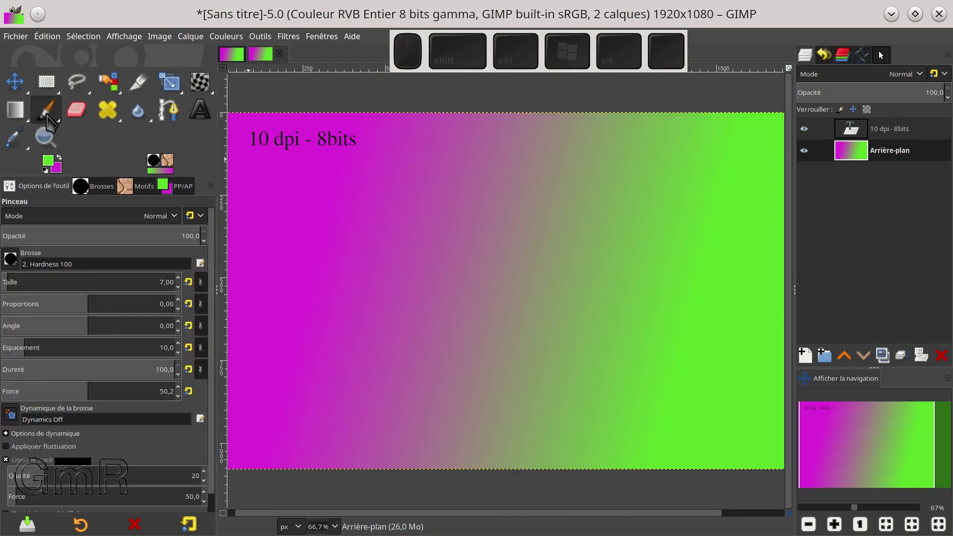
{"action": "left_click", "coordinate": [44, 169]}
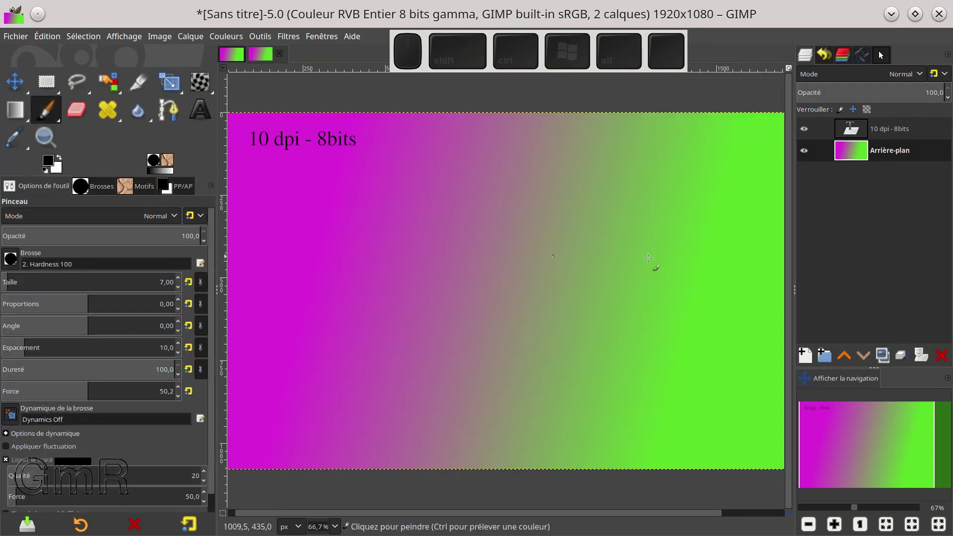
{"action": "left_click_drag", "start_coordinate": [738, 189], "coordinate": [601, 448]}
{"action": "left_click_drag", "start_coordinate": [480, 158], "coordinate": [299, 347]}
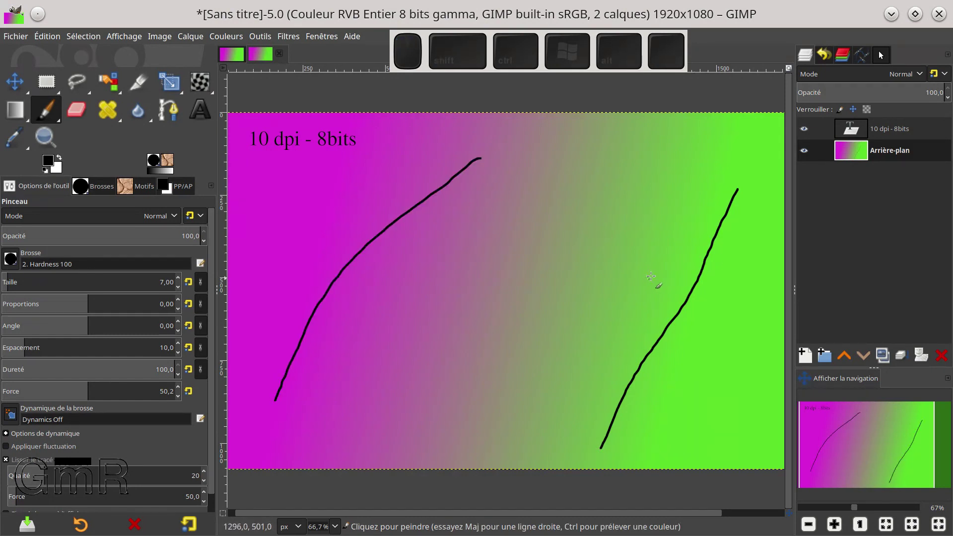
Examine the smoothness of the magenta-to-green colour transition between the two black strokes at different magnifications
{"action": "scroll", "coordinate": [655, 276], "scroll_direction": "up", "scroll_amount": 2, "text": "ctrl"}
{"action": "scroll", "coordinate": [661, 245], "scroll_direction": "down", "scroll_amount": 1, "text": "ctrl"}
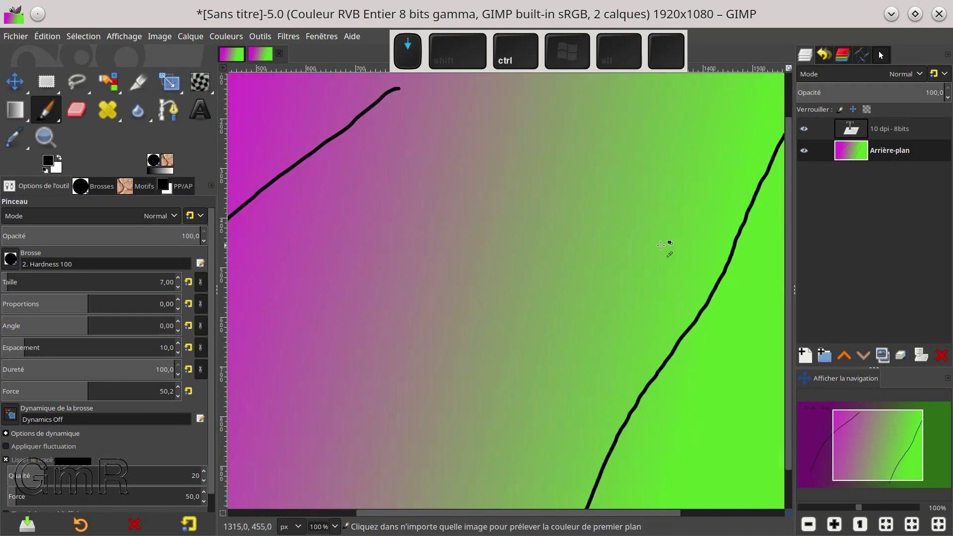
{"action": "scroll", "coordinate": [661, 245], "scroll_direction": "down", "scroll_amount": 2, "text": "ctrl"}
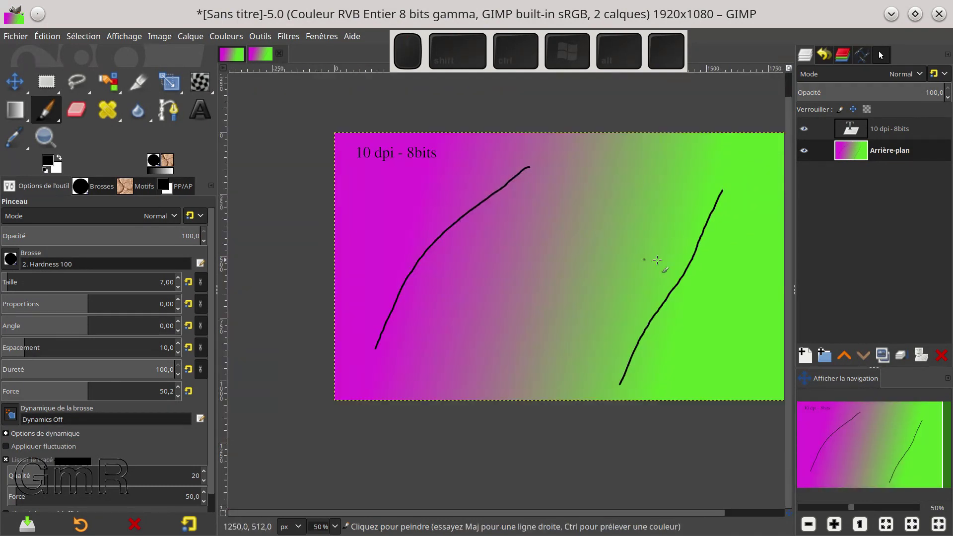
{"action": "scroll", "coordinate": [657, 260], "scroll_direction": "up", "scroll_amount": 2, "text": "ctrl"}
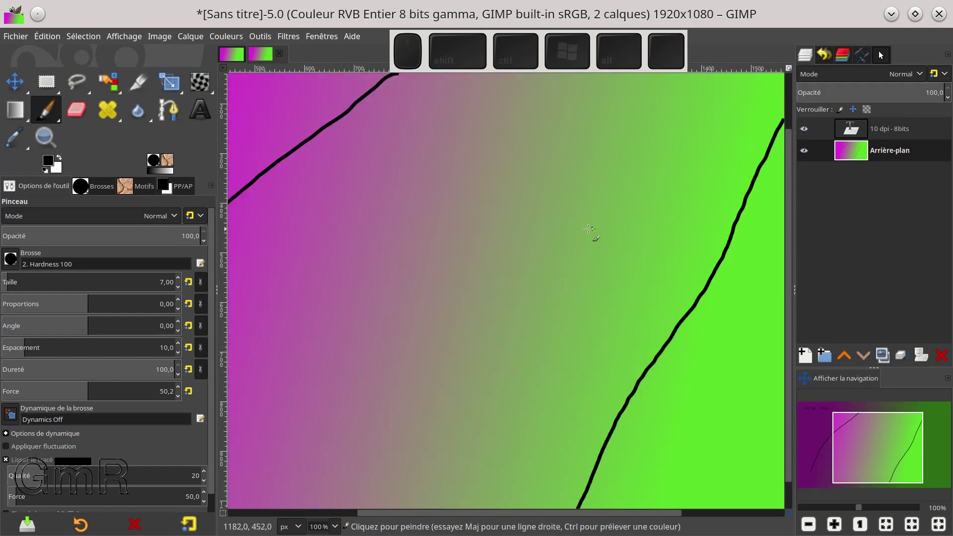
{"action": "scroll", "coordinate": [418, 304], "scroll_direction": "down", "scroll_amount": 2, "text": "ctrl"}
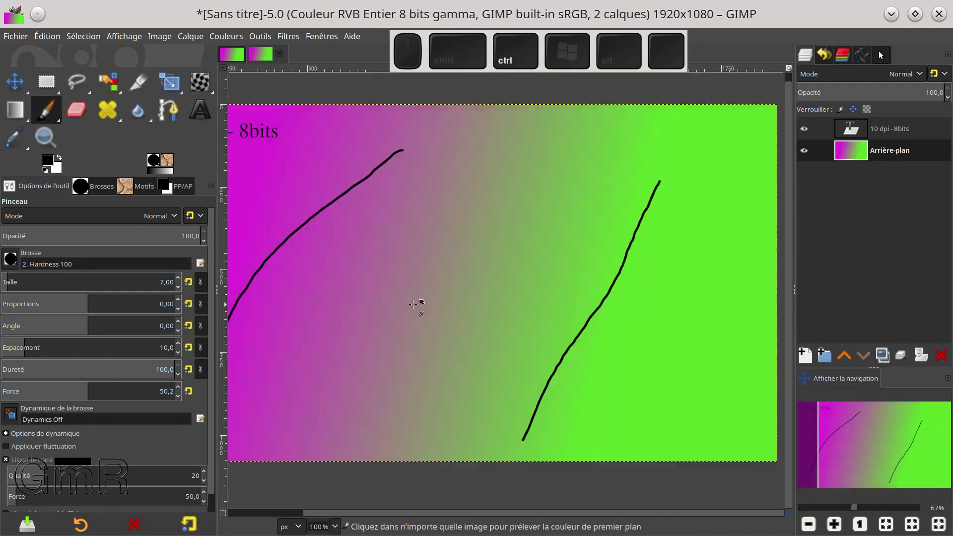
Activate the Gradient tool and compare the gradient in the 32-bit image with the one in the 8-bit image
{"action": "key", "text": "g"}
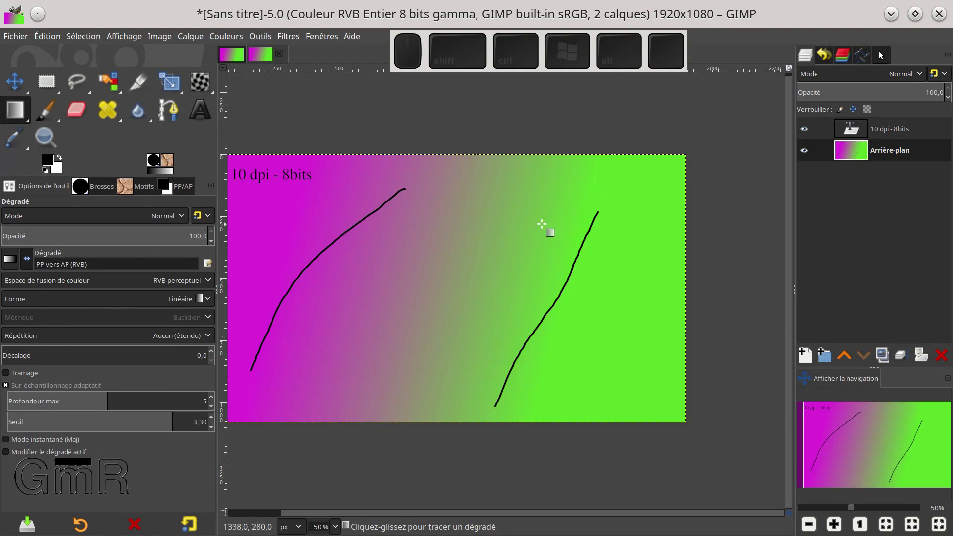
{"action": "left_click", "coordinate": [229, 54]}
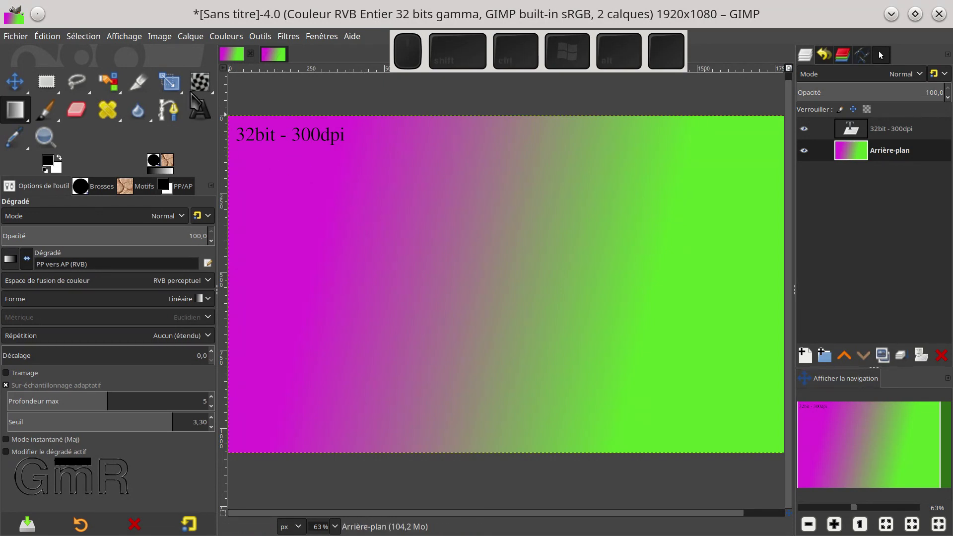
{"action": "left_click", "coordinate": [285, 58]}
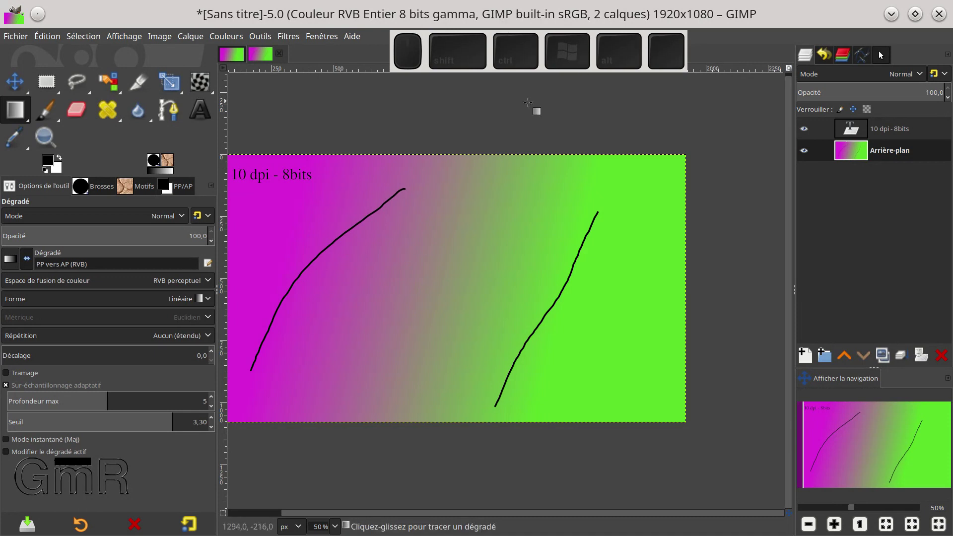
Scale the 8-bit image to an X and Y resolution of 300 pixels/in and check its image properties
{"action": "left_click_drag", "start_coordinate": [286, 164], "coordinate": [317, 168]}
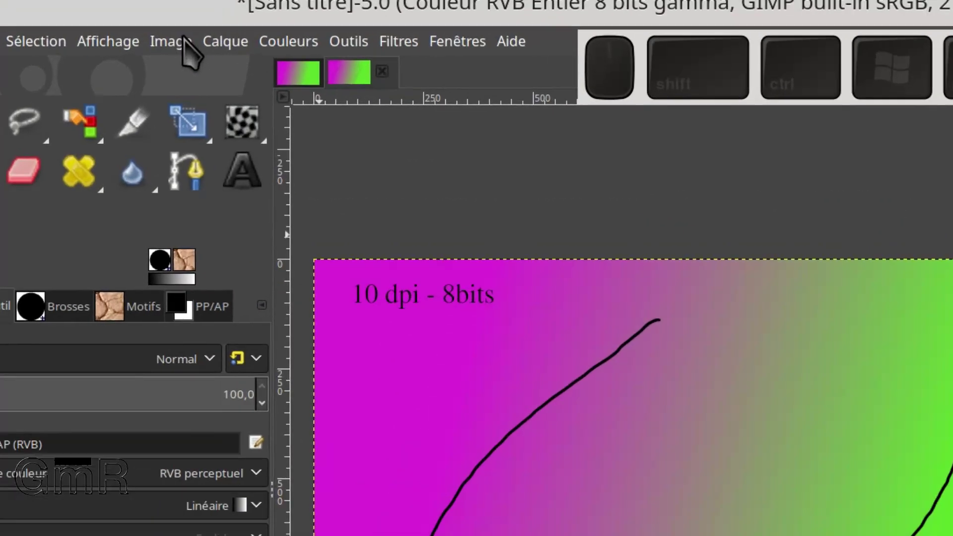
{"action": "left_click", "coordinate": [160, 36]}
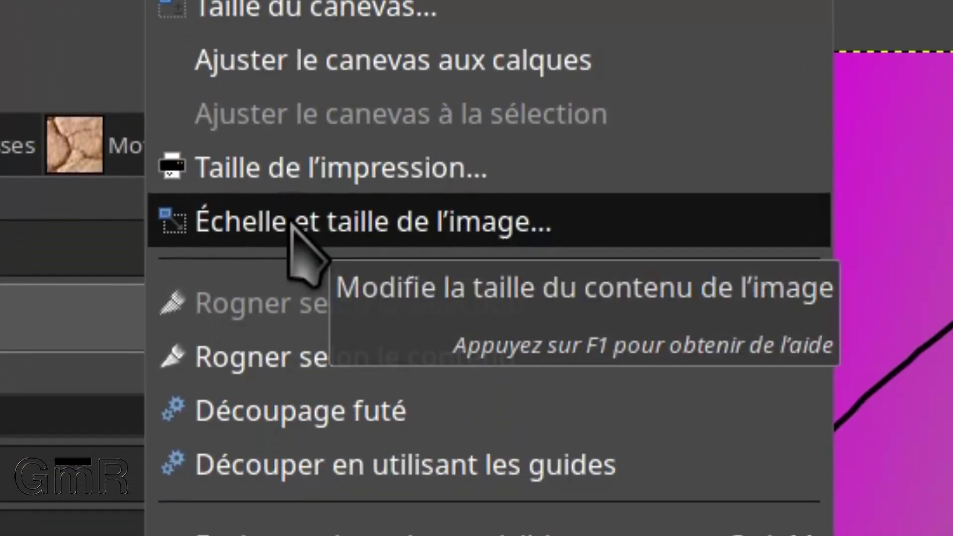
{"action": "left_click", "coordinate": [291, 223]}
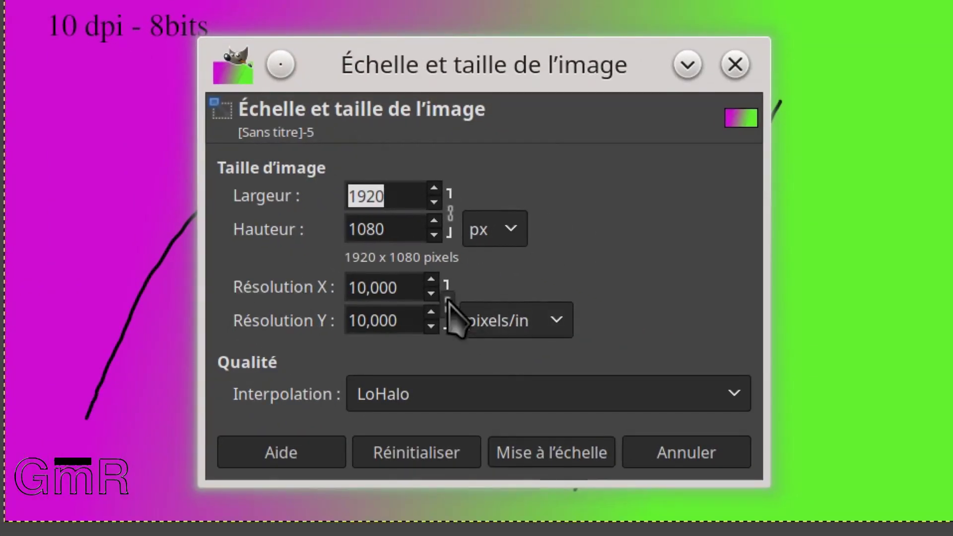
{"action": "double_click", "coordinate": [397, 287]}
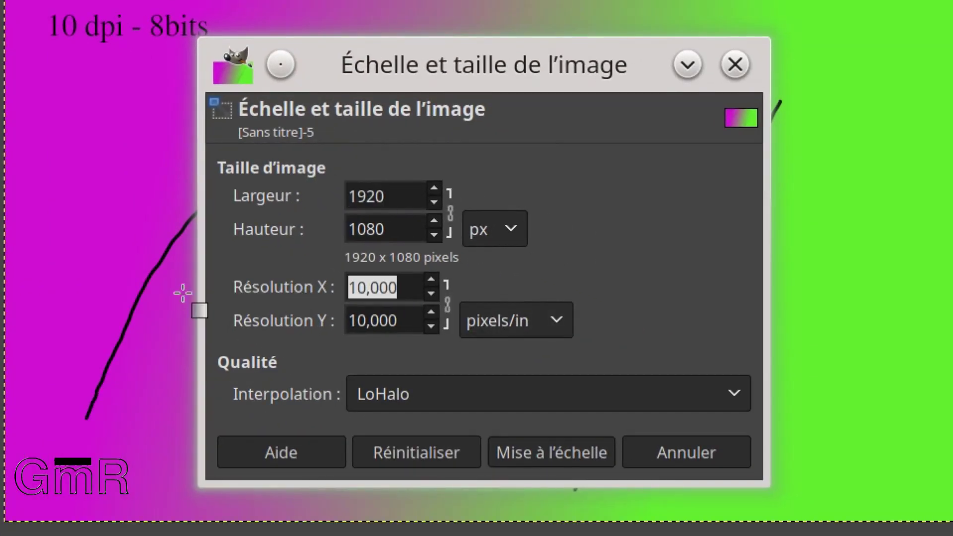
{"action": "type", "text": "3"}
{"action": "left_click", "coordinate": [397, 321]}
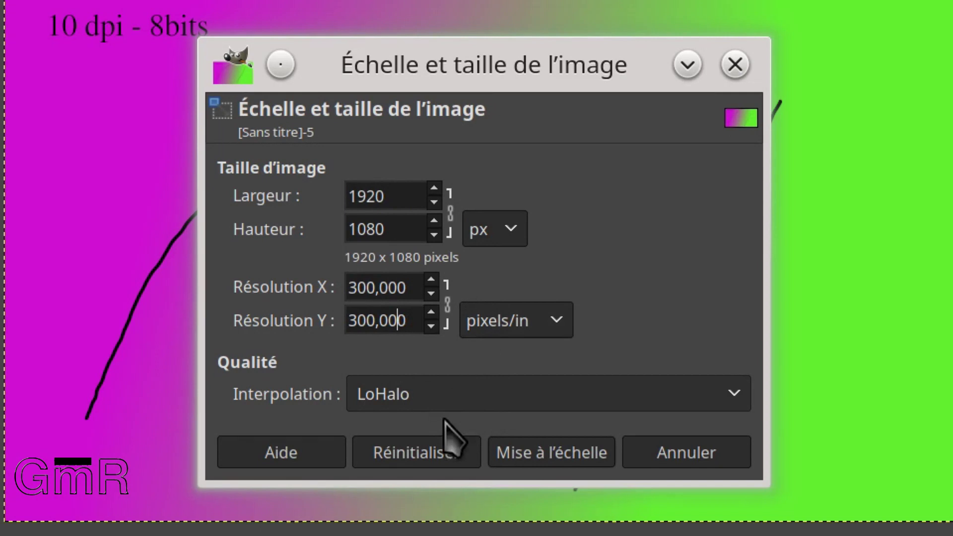
{"action": "left_click", "coordinate": [552, 455]}
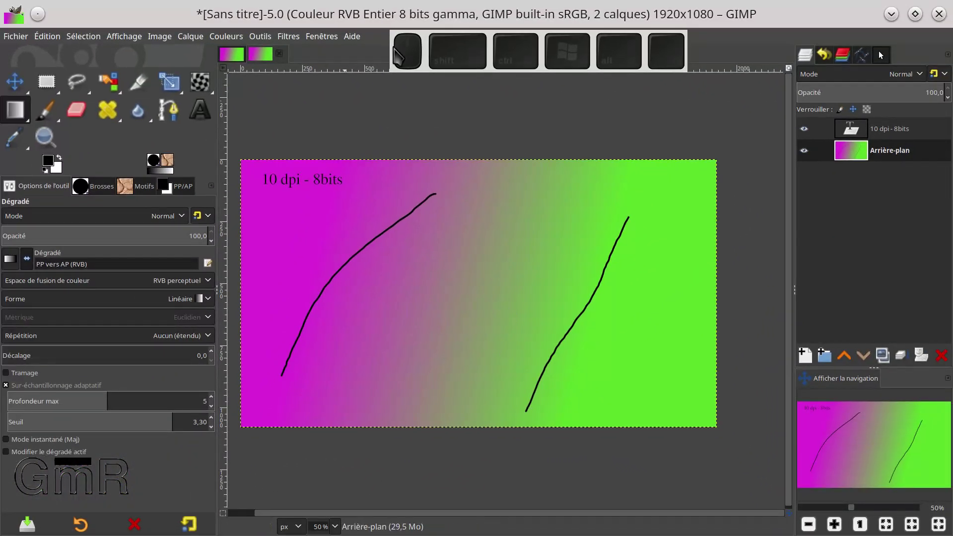
{"action": "key", "text": "alt+Return"}
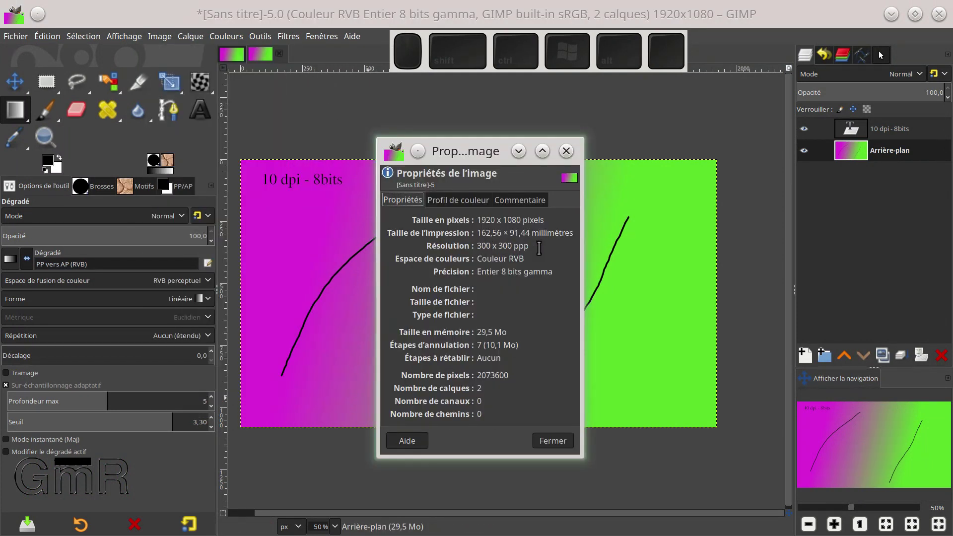
{"action": "left_click", "coordinate": [553, 441]}
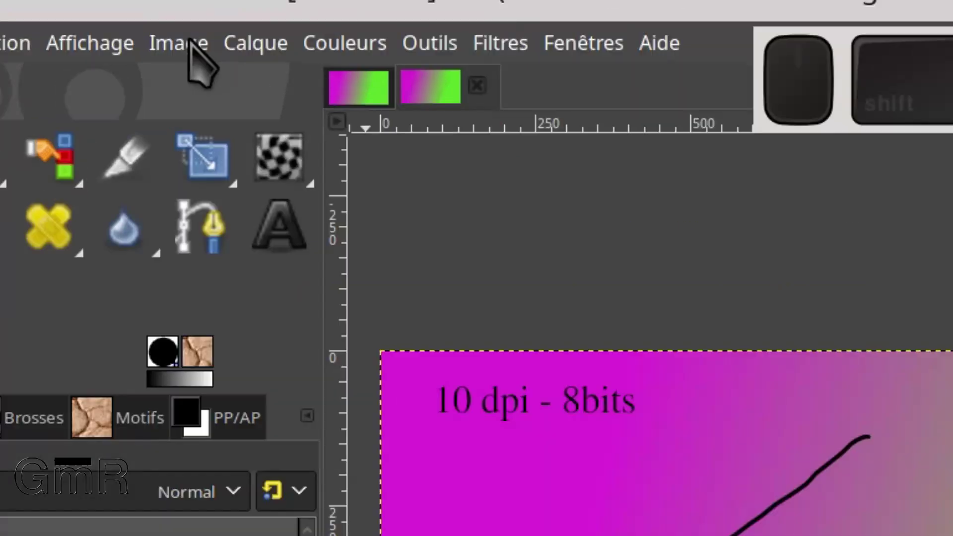
Convert the image's precision to 32-bit integer with perceptual gamma (sRGB)
{"action": "left_click", "coordinate": [164, 36]}
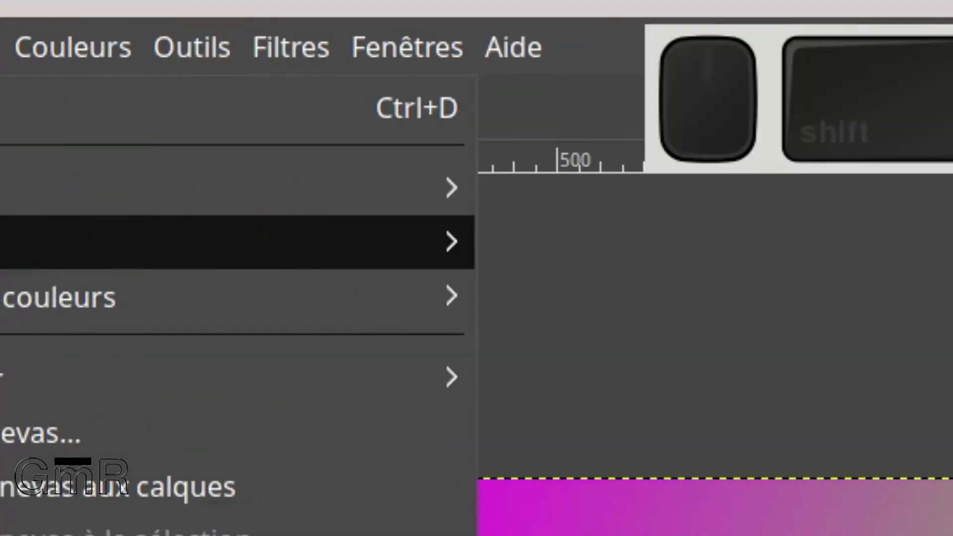
{"action": "mouse_move", "coordinate": [678, 249]}
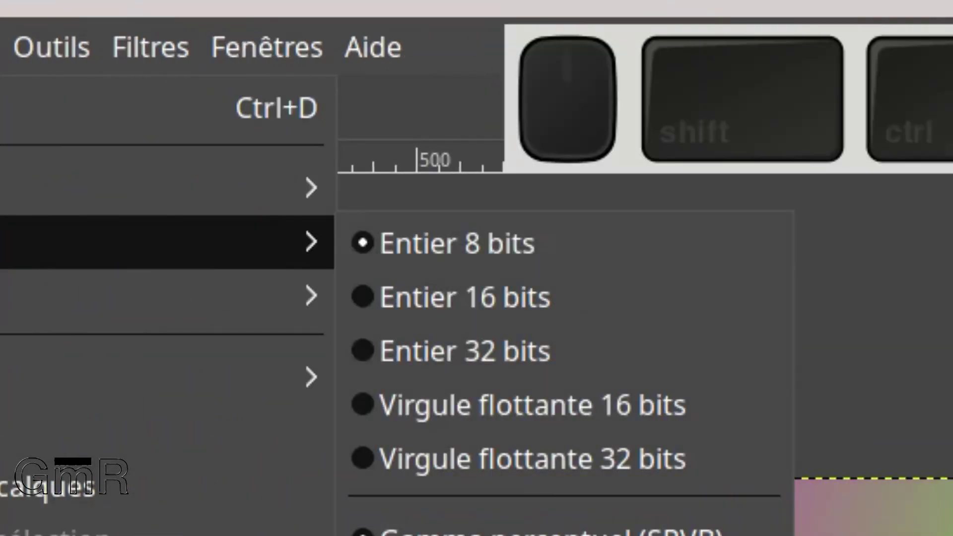
{"action": "left_click", "coordinate": [491, 348]}
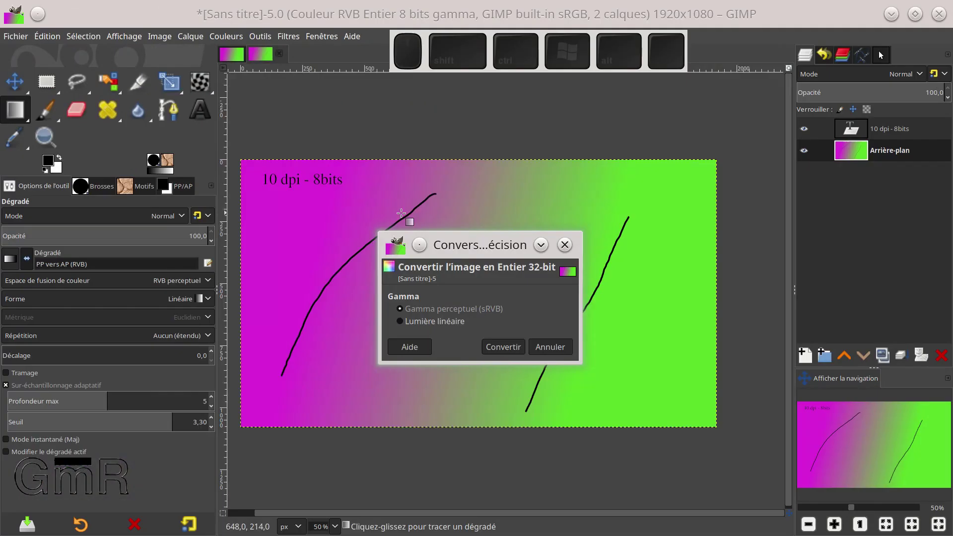
{"action": "left_click", "coordinate": [504, 348]}
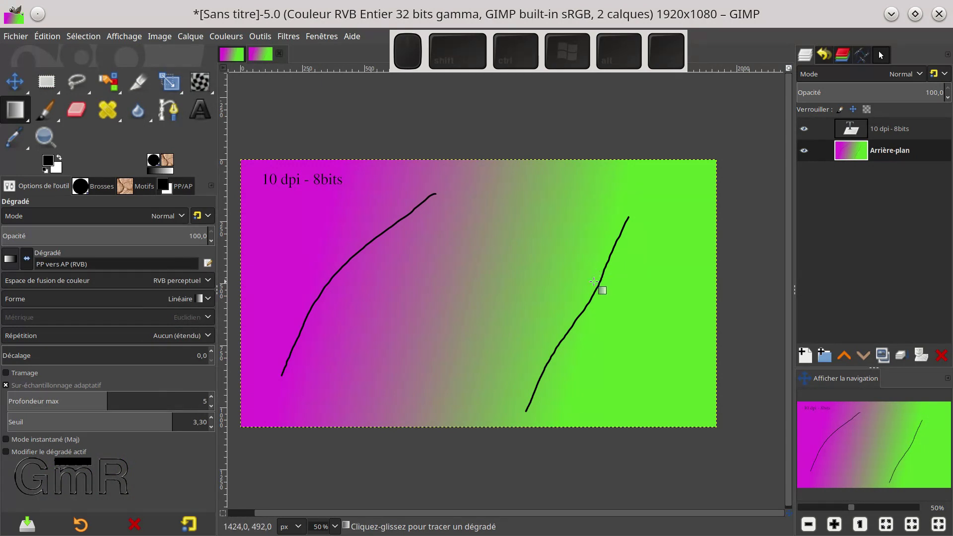
Examine the converted image's gradient around the black stroke in the green area, and return to the 32bit - 300dpi image for comparison
{"action": "scroll", "coordinate": [582, 300], "scroll_direction": "up", "scroll_amount": 2, "text": "ctrl"}
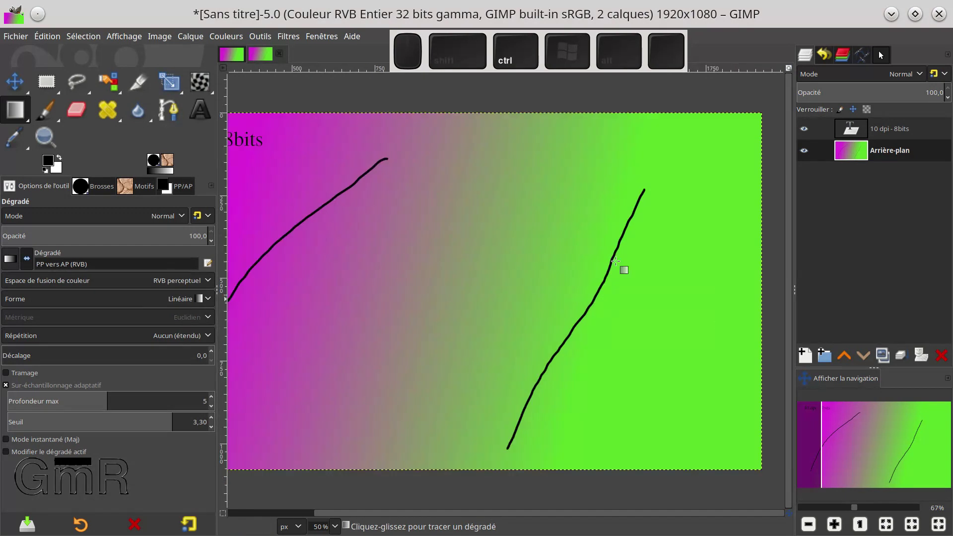
{"action": "scroll", "coordinate": [639, 173], "scroll_direction": "up", "scroll_amount": 1, "text": "ctrl"}
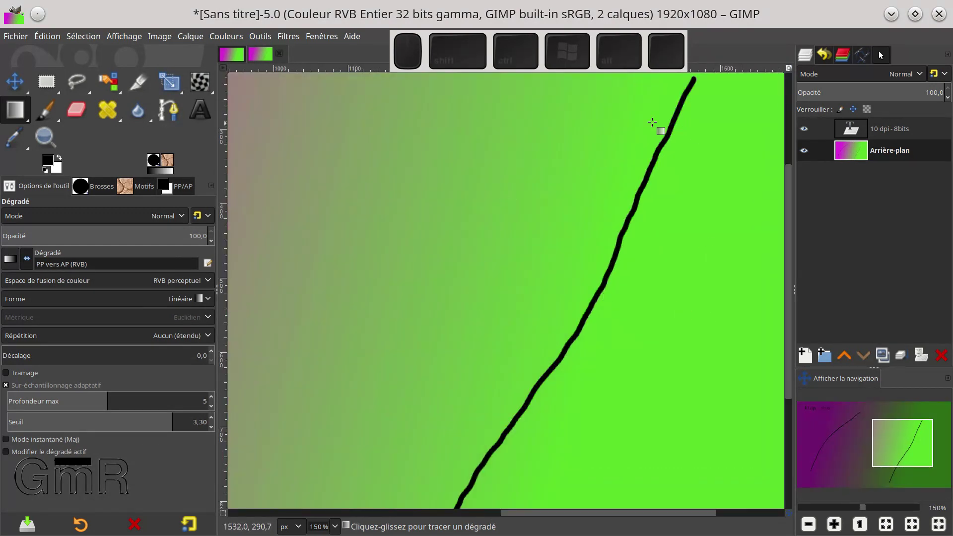
{"action": "scroll", "coordinate": [586, 261], "scroll_direction": "down", "scroll_amount": 1}
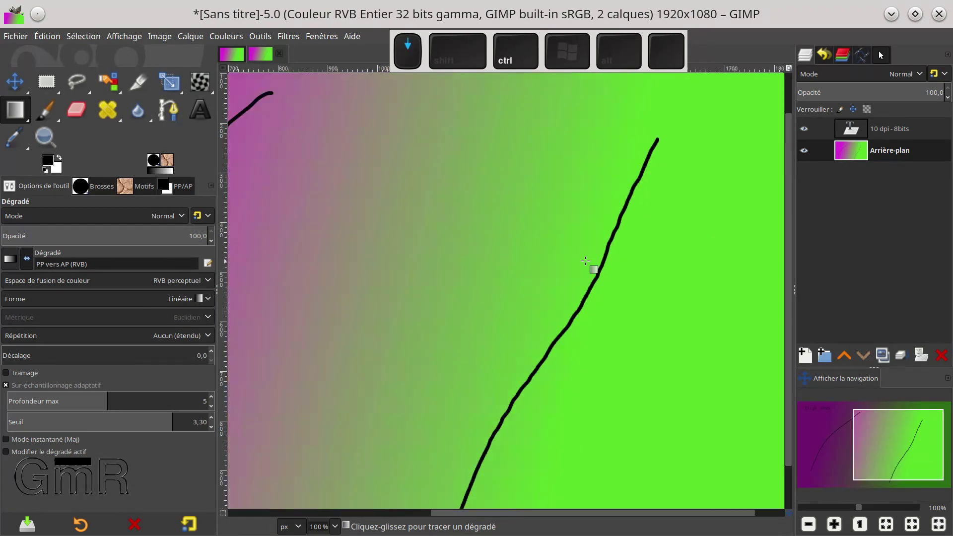
{"action": "scroll", "coordinate": [586, 261], "scroll_direction": "down", "scroll_amount": 2, "text": "ctrl"}
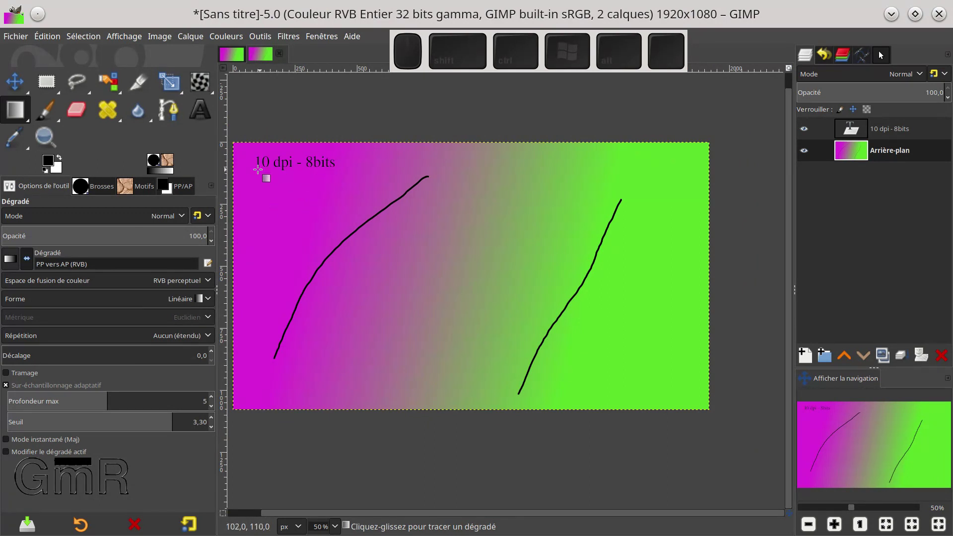
{"action": "left_click", "coordinate": [233, 54]}
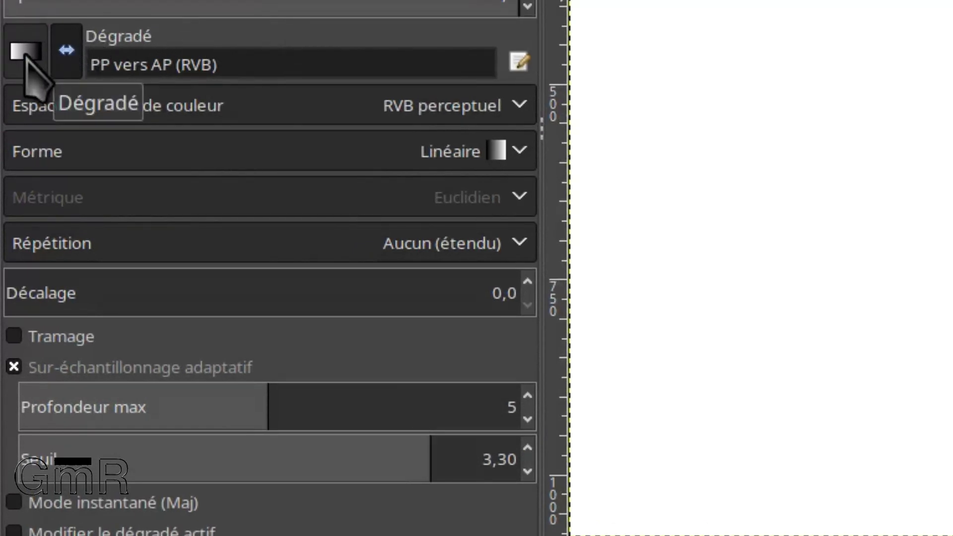
Try different preview sizes in the Gradient tool's list of gradients and choose the PP vers AP (bord dur) gradient
{"action": "left_click", "coordinate": [24, 54]}
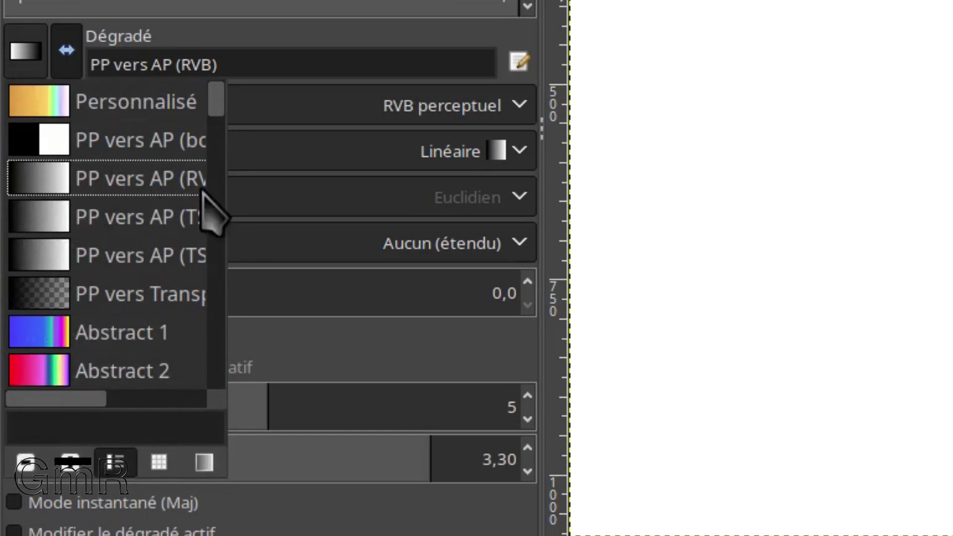
{"action": "left_click", "coordinate": [74, 474]}
{"action": "left_click", "coordinate": [73, 474]}
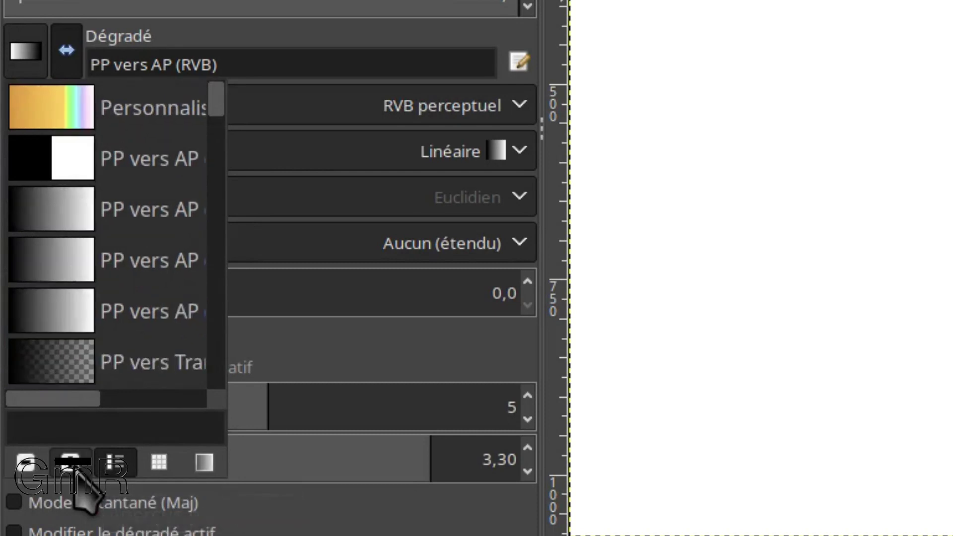
{"action": "left_click", "coordinate": [73, 474]}
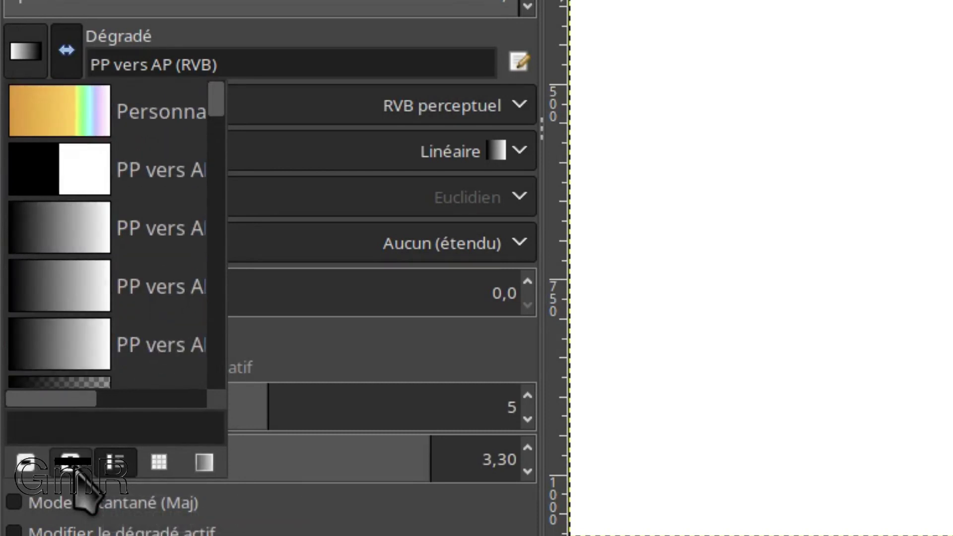
{"action": "left_click", "coordinate": [28, 469]}
{"action": "left_click", "coordinate": [28, 470]}
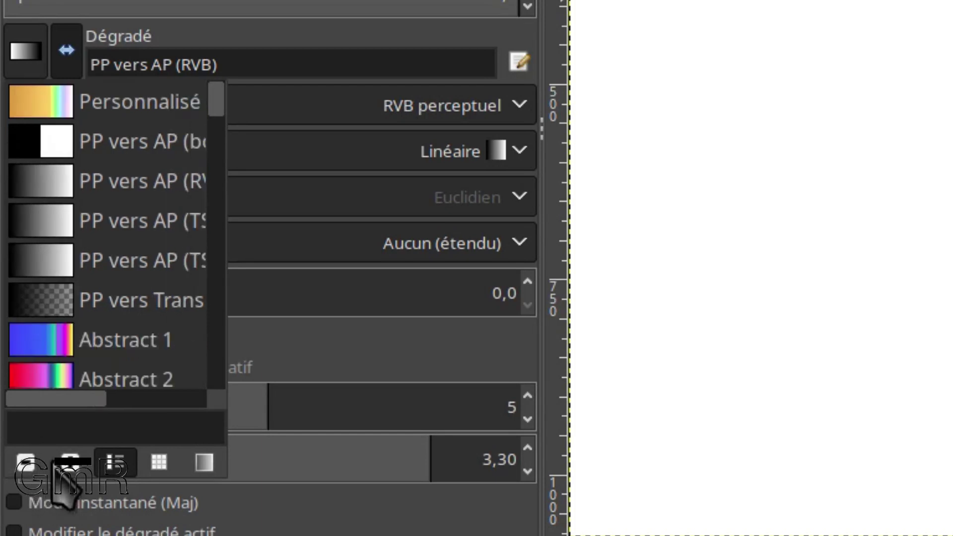
{"action": "left_click", "coordinate": [74, 472]}
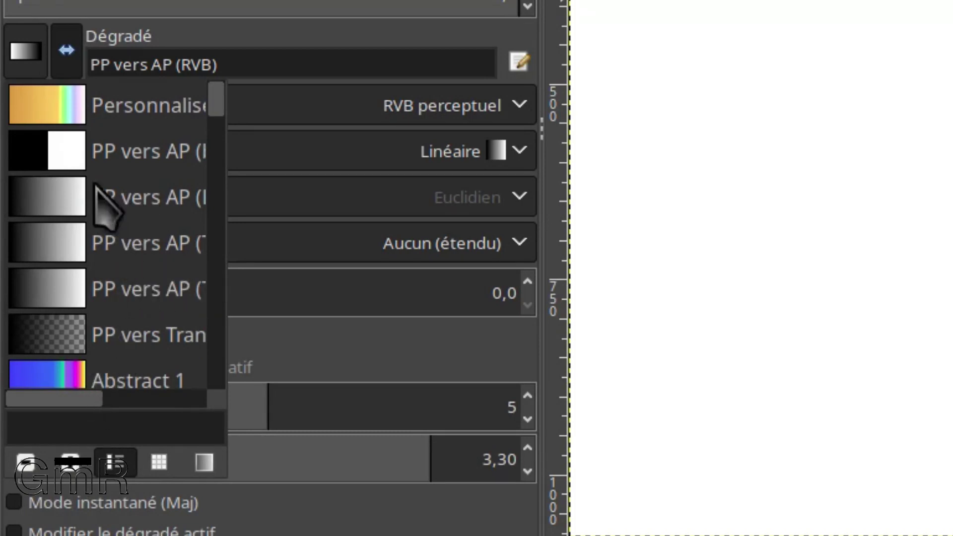
{"action": "left_click", "coordinate": [134, 164]}
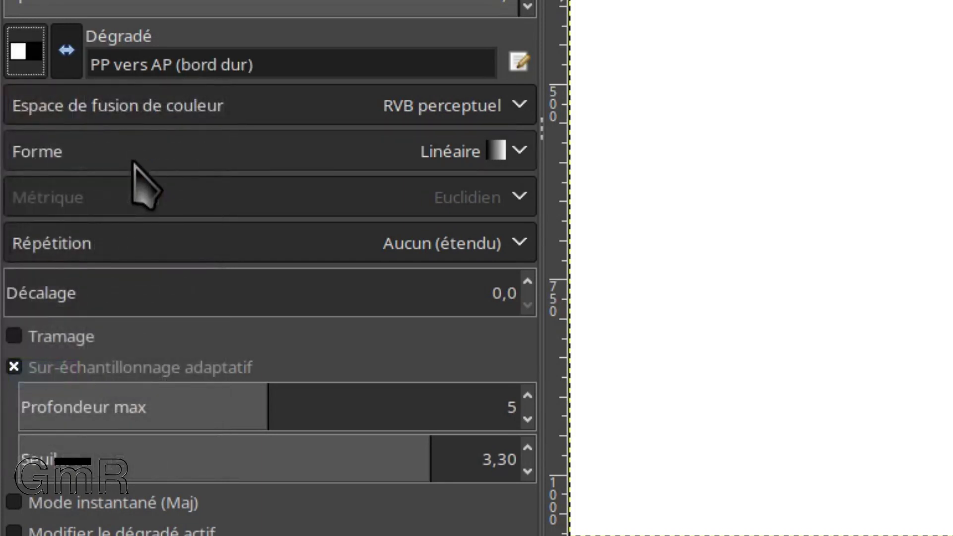
Display the available gradients as a grid with previews enlarged to the full list width, and browse through them
{"action": "left_click", "coordinate": [22, 55]}
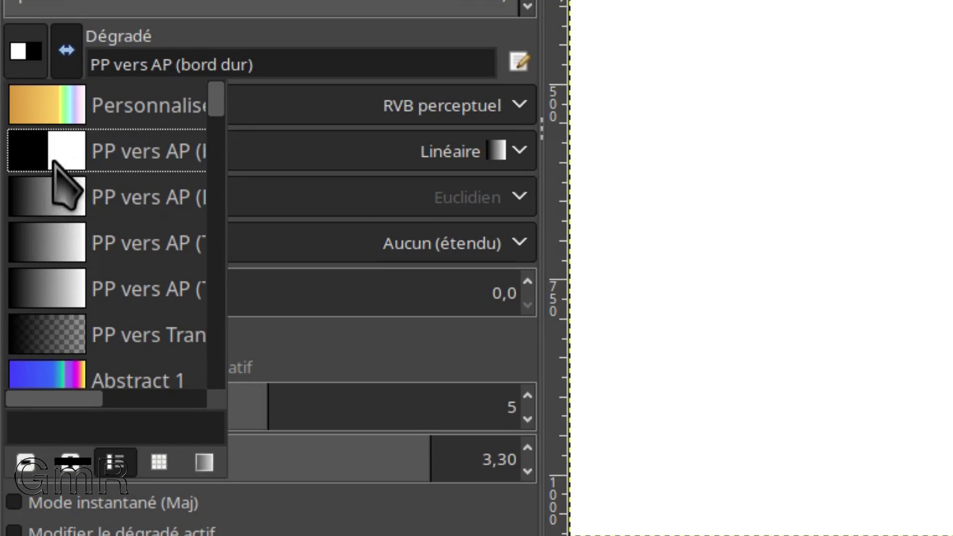
{"action": "left_click", "coordinate": [159, 464]}
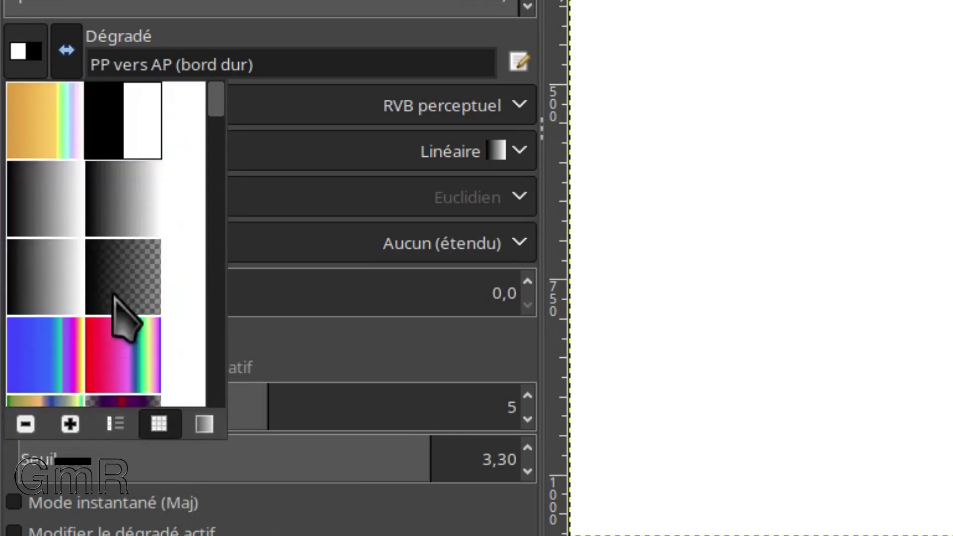
{"action": "left_click", "coordinate": [65, 424]}
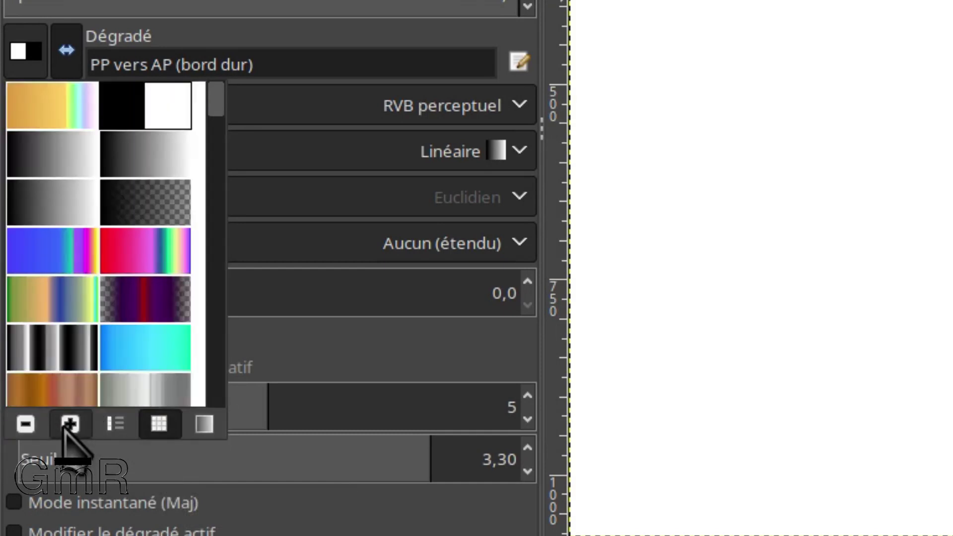
{"action": "left_click", "coordinate": [38, 425]}
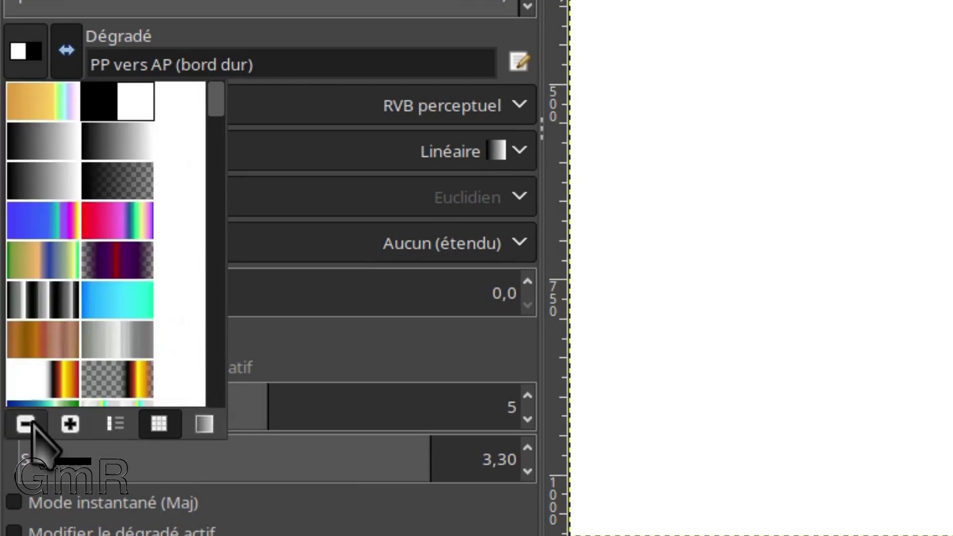
{"action": "left_click", "coordinate": [70, 424]}
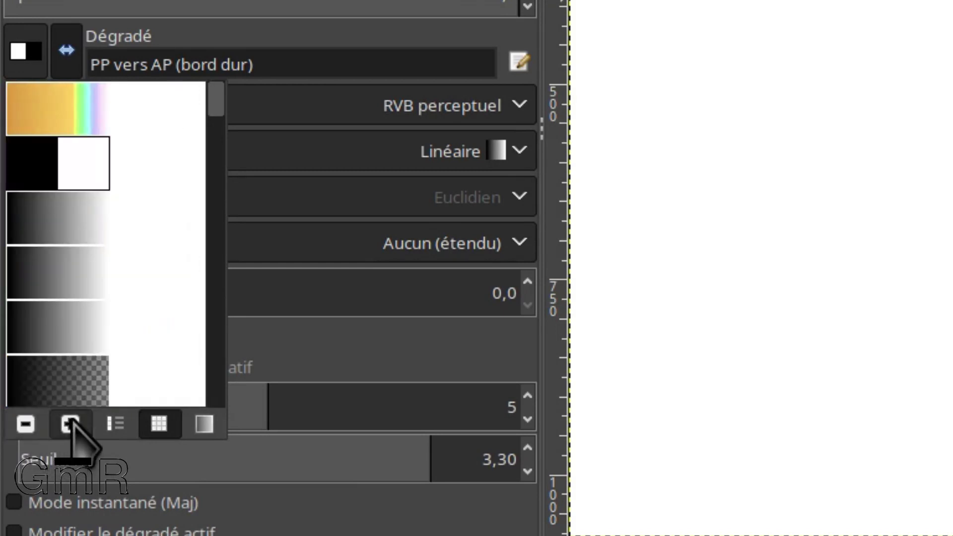
{"action": "left_click", "coordinate": [66, 425]}
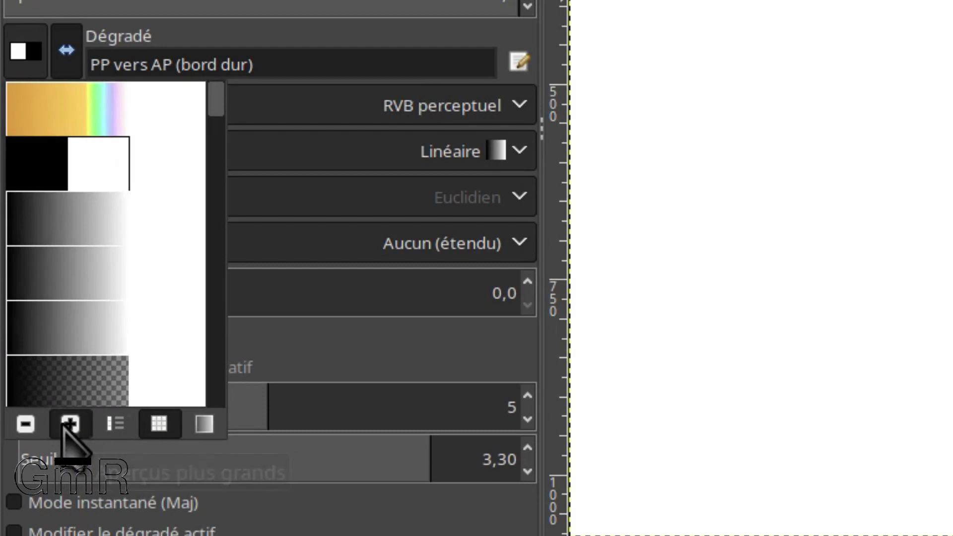
{"action": "left_click", "coordinate": [64, 424]}
{"action": "scroll", "coordinate": [122, 265], "scroll_direction": "down", "scroll_amount": 10}
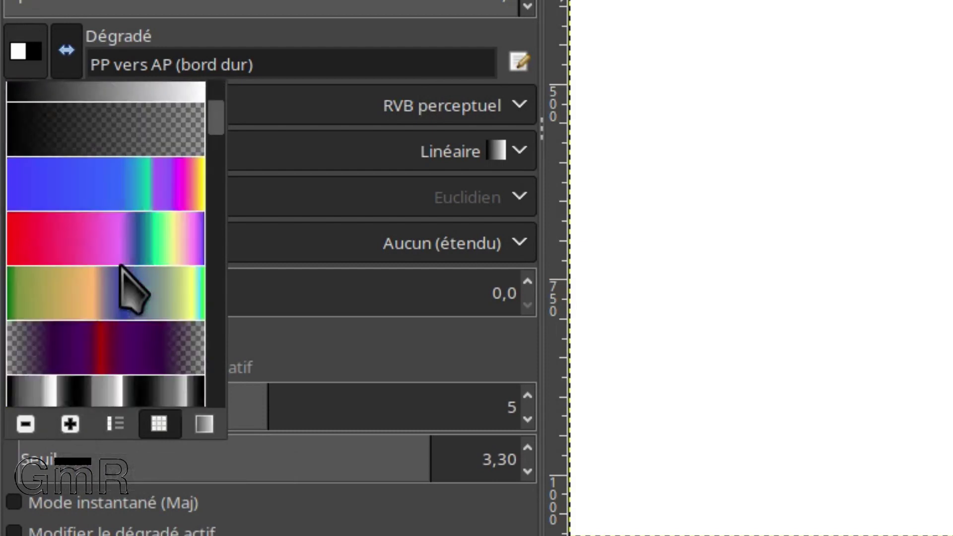
{"action": "scroll", "coordinate": [130, 291], "scroll_direction": "down", "scroll_amount": 3}
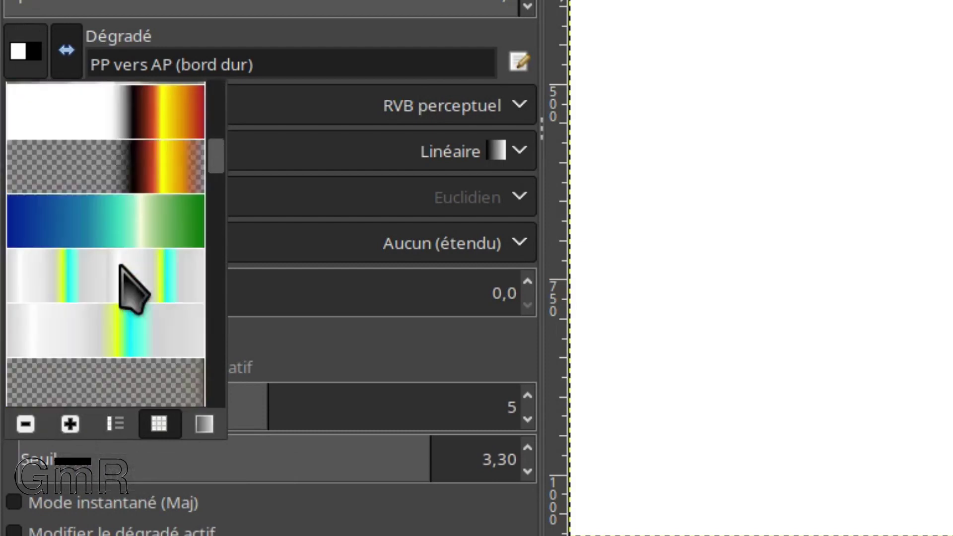
{"action": "scroll", "coordinate": [120, 266], "scroll_direction": "down", "scroll_amount": 8}
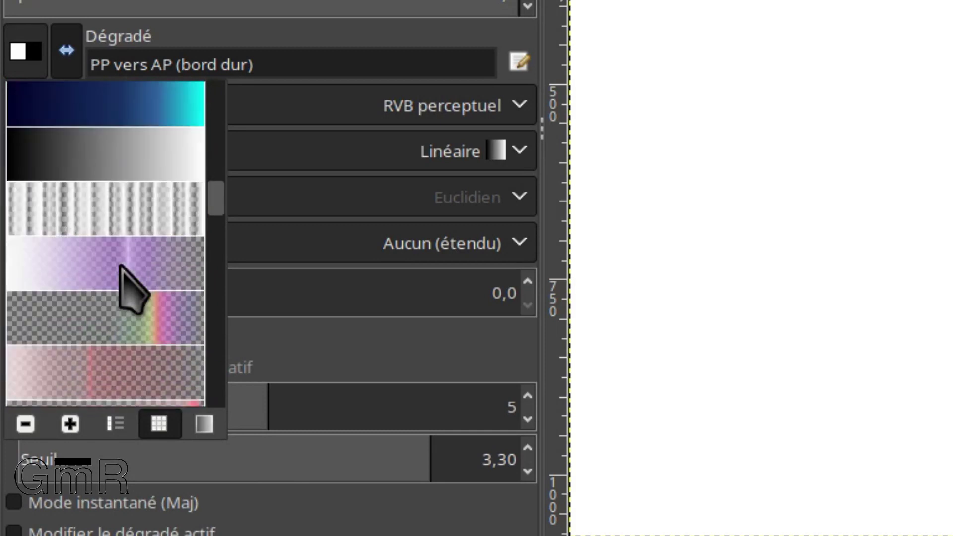
Open the full gradients dialog from the Gradient tool's gradient list and browse through the available gradients
{"action": "scroll", "coordinate": [120, 266], "scroll_direction": "down", "scroll_amount": 8}
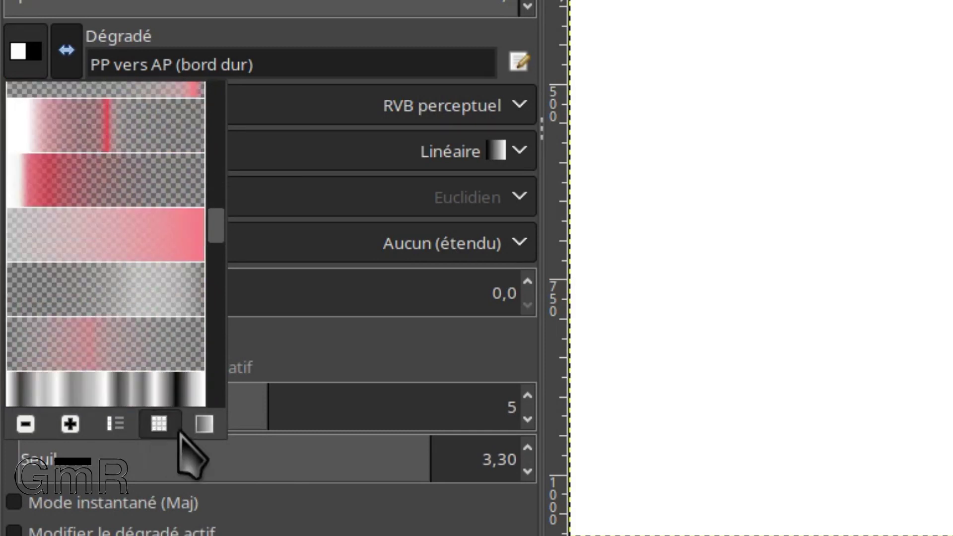
{"action": "left_click", "coordinate": [204, 424]}
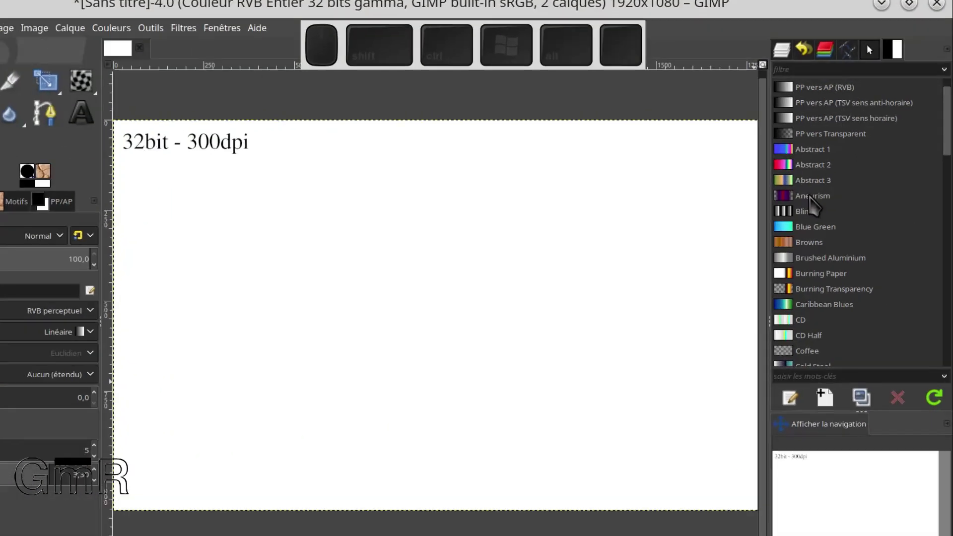
{"action": "scroll", "coordinate": [715, 174], "scroll_direction": "down", "scroll_amount": 10}
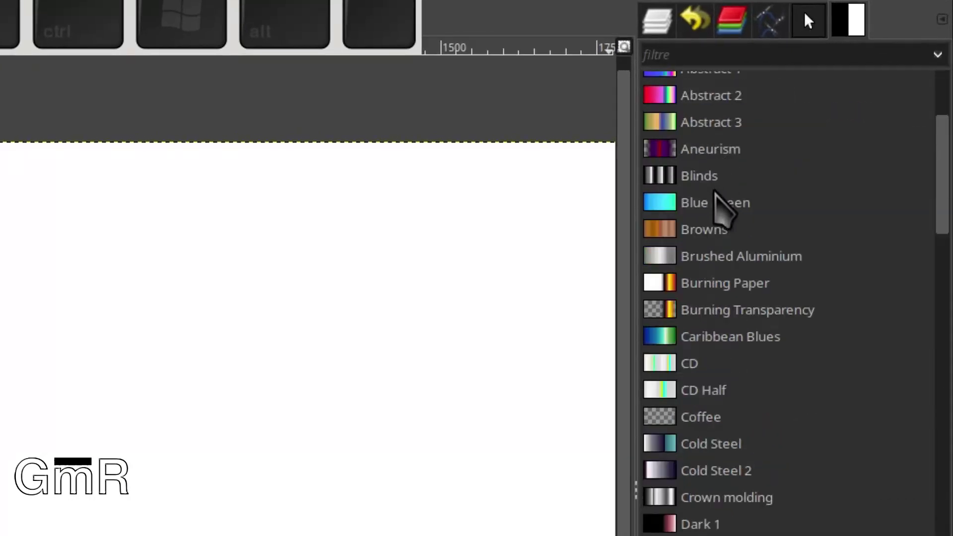
{"action": "scroll", "coordinate": [729, 302], "scroll_direction": "down", "scroll_amount": 9}
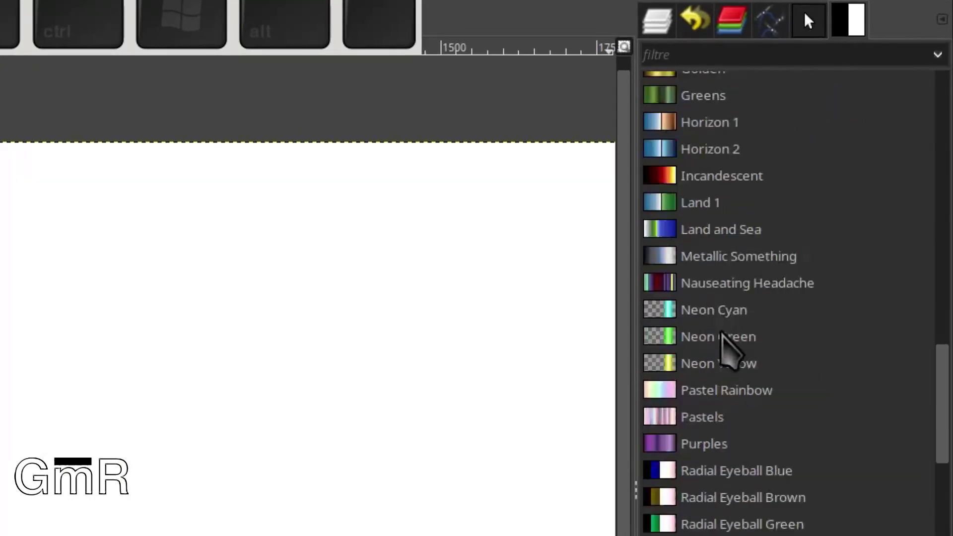
{"action": "scroll", "coordinate": [721, 356], "scroll_direction": "down", "scroll_amount": 4}
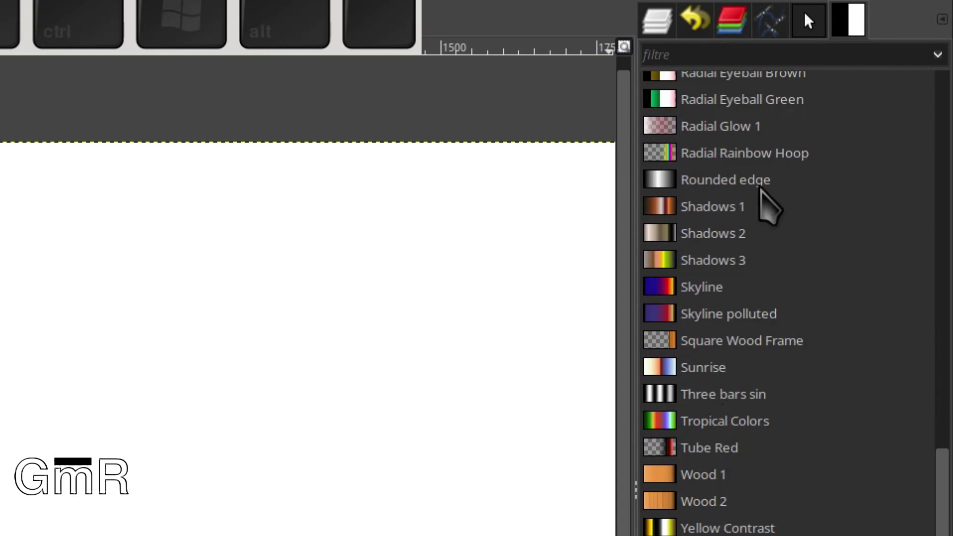
{"action": "scroll", "coordinate": [753, 206], "scroll_direction": "up", "scroll_amount": 7}
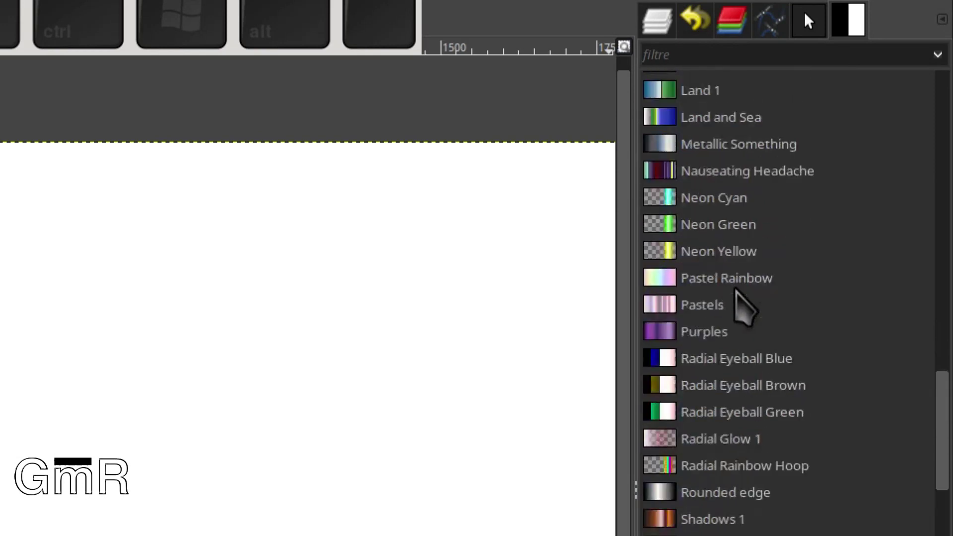
{"action": "scroll", "coordinate": [742, 304], "scroll_direction": "up", "scroll_amount": 8}
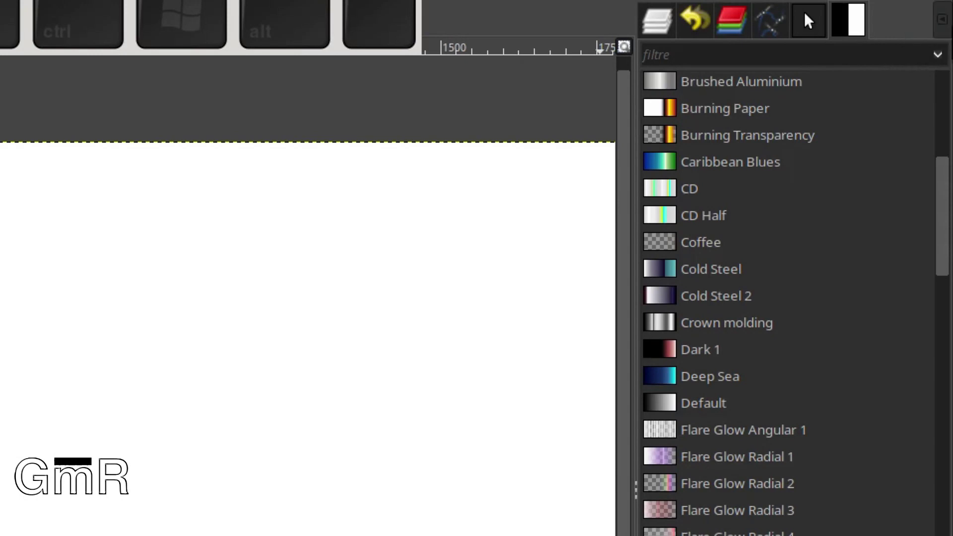
Set the preview size of the gradients dialog to Gigantesque and browse the enlarged previews
{"action": "left_click", "coordinate": [942, 20]}
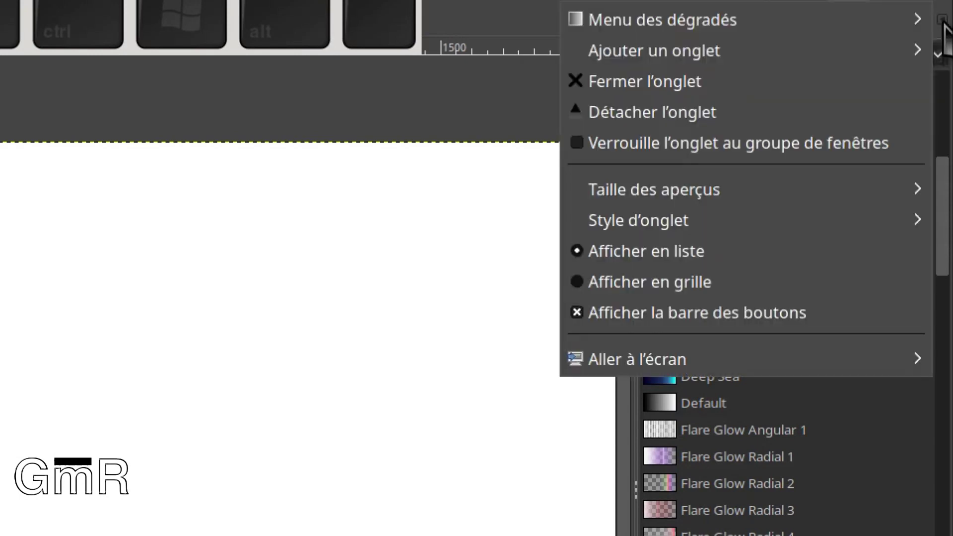
{"action": "mouse_move", "coordinate": [663, 197]}
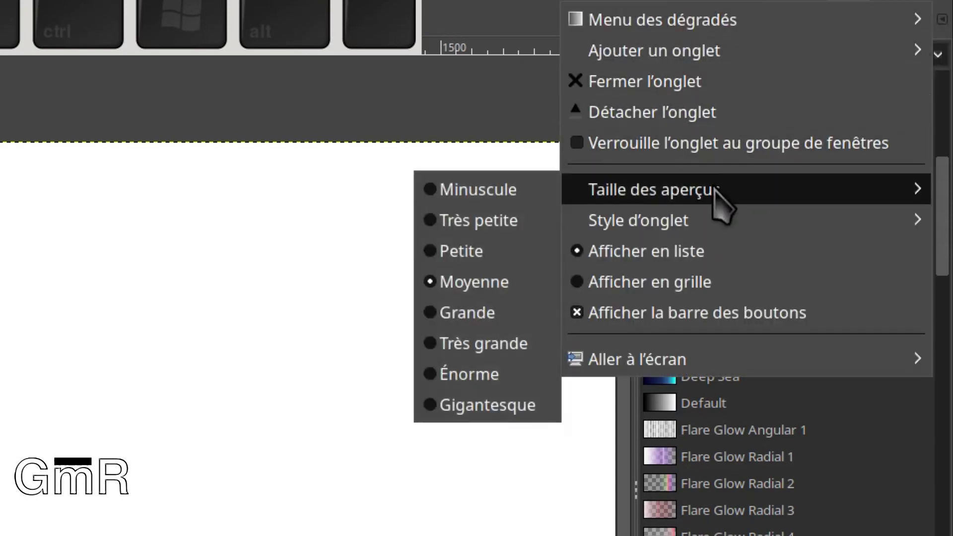
{"action": "left_click", "coordinate": [478, 404]}
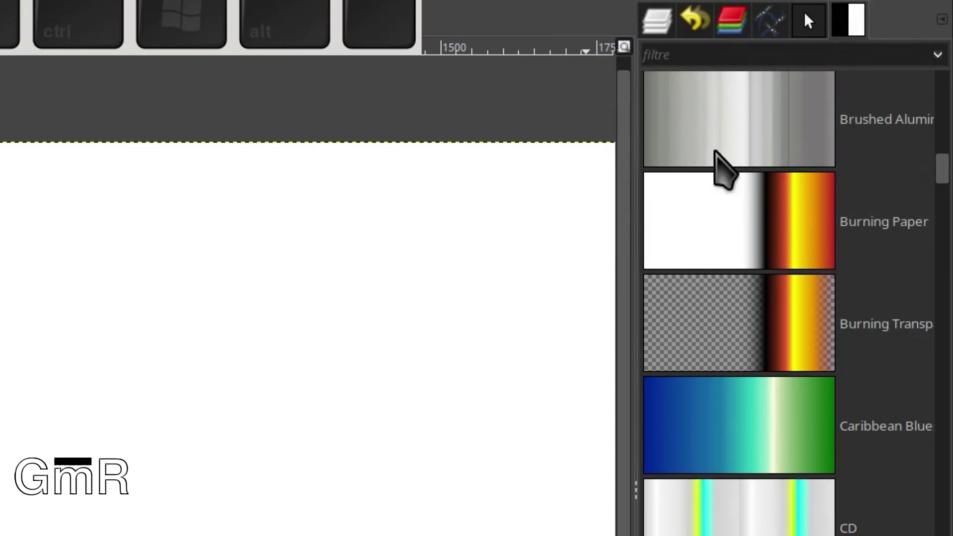
{"action": "scroll", "coordinate": [735, 204], "scroll_direction": "down", "scroll_amount": 5}
{"action": "scroll", "coordinate": [737, 203], "scroll_direction": "down", "scroll_amount": 6}
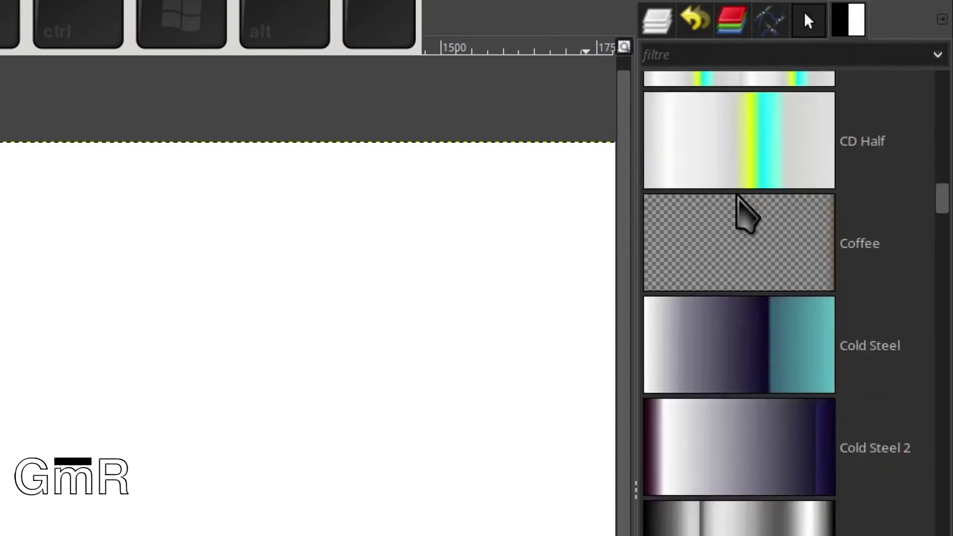
{"action": "scroll", "coordinate": [730, 174], "scroll_direction": "up", "scroll_amount": 3}
Try filtering the gradients by "pp" and by "PP", clearing the filter after each attempt
{"action": "left_click", "coordinate": [684, 52]}
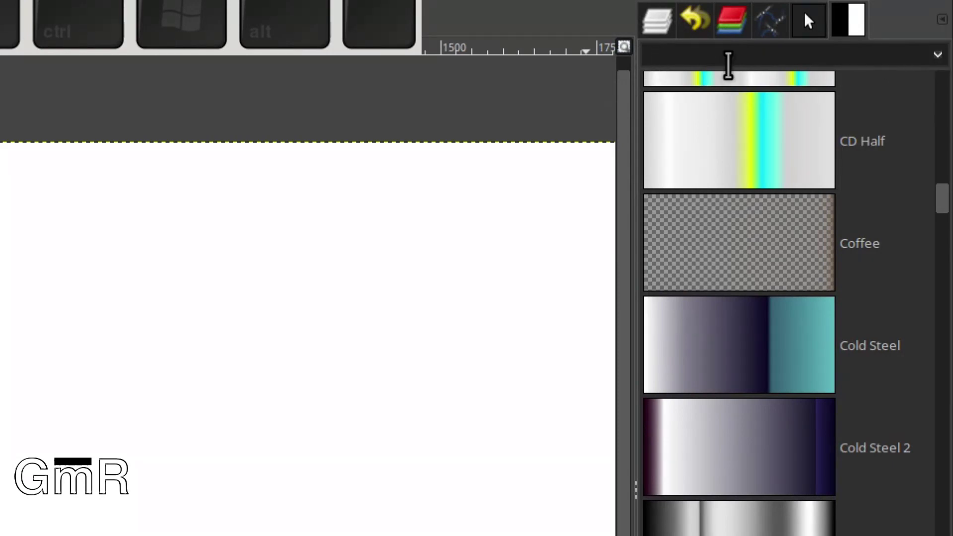
{"action": "type", "text": "pp"}
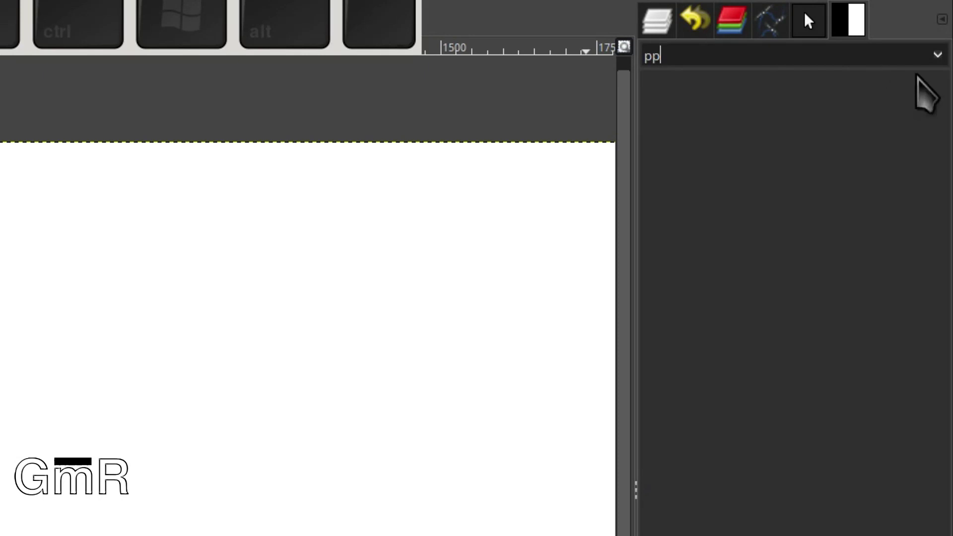
{"action": "key", "text": "BackSpace"}
{"action": "key", "text": "BackSpace"}
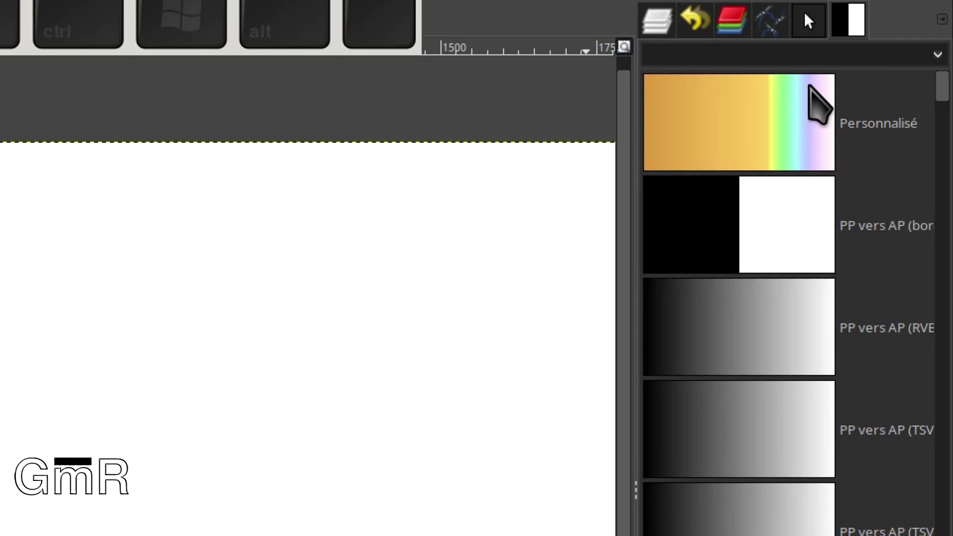
{"action": "type", "text": "PP"}
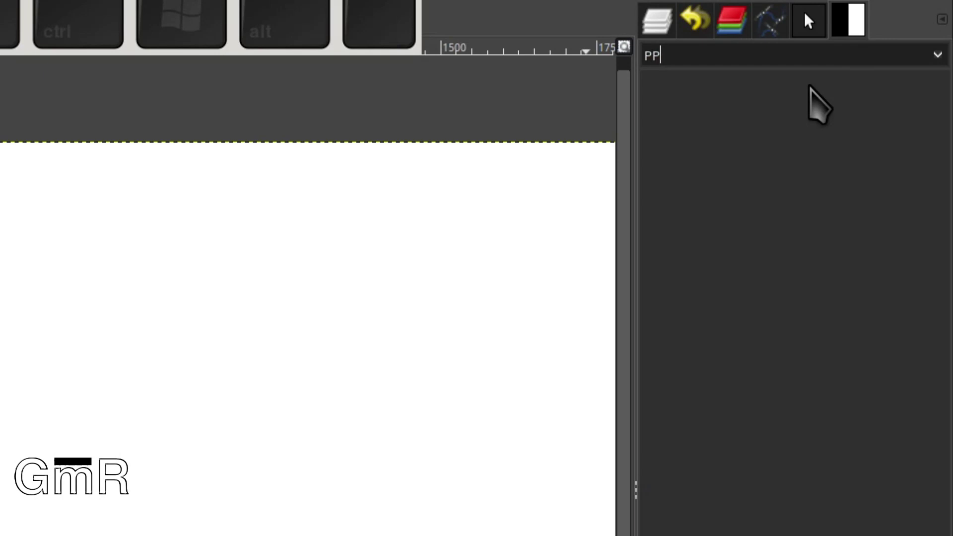
{"action": "key", "text": "BackSpace"}
{"action": "key", "text": "BackSpace"}
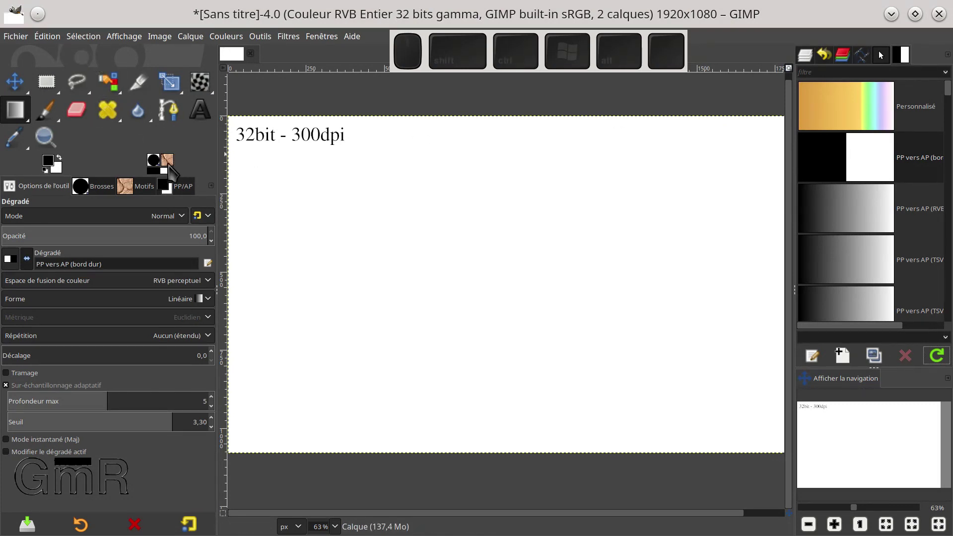
In the toolbox preferences, turn the display of active brushes, patterns and gradients off and back on
{"action": "left_click", "coordinate": [44, 37]}
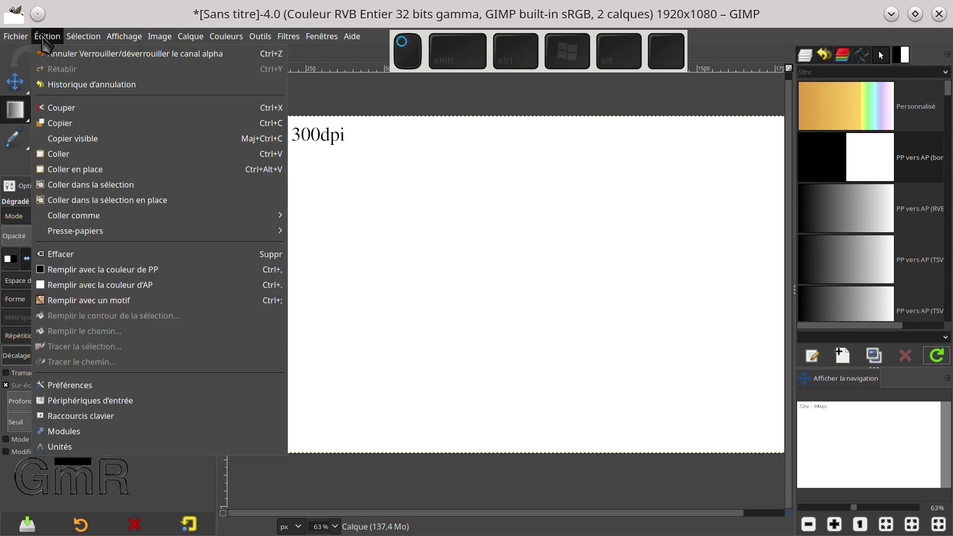
{"action": "left_click", "coordinate": [106, 386]}
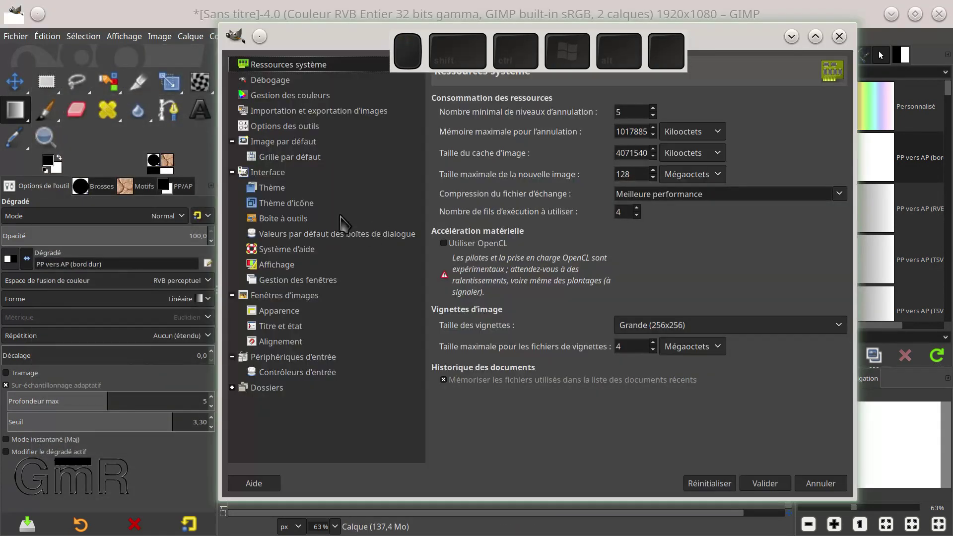
{"action": "left_click", "coordinate": [268, 174]}
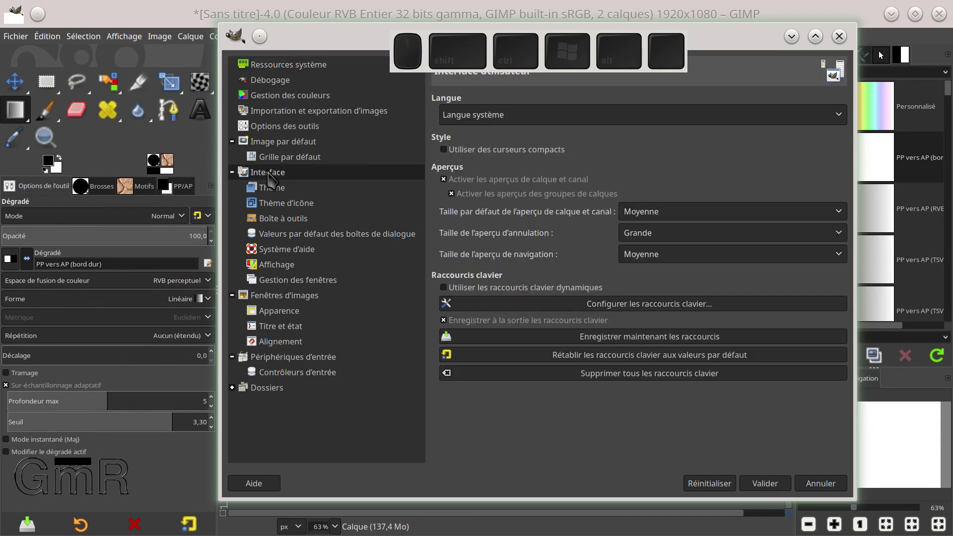
{"action": "left_click", "coordinate": [286, 220]}
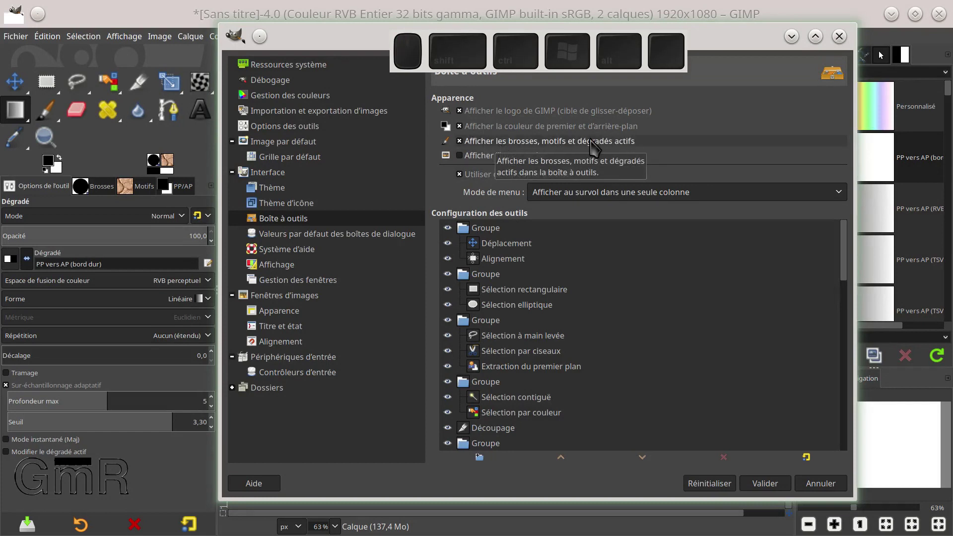
{"action": "left_click", "coordinate": [460, 141]}
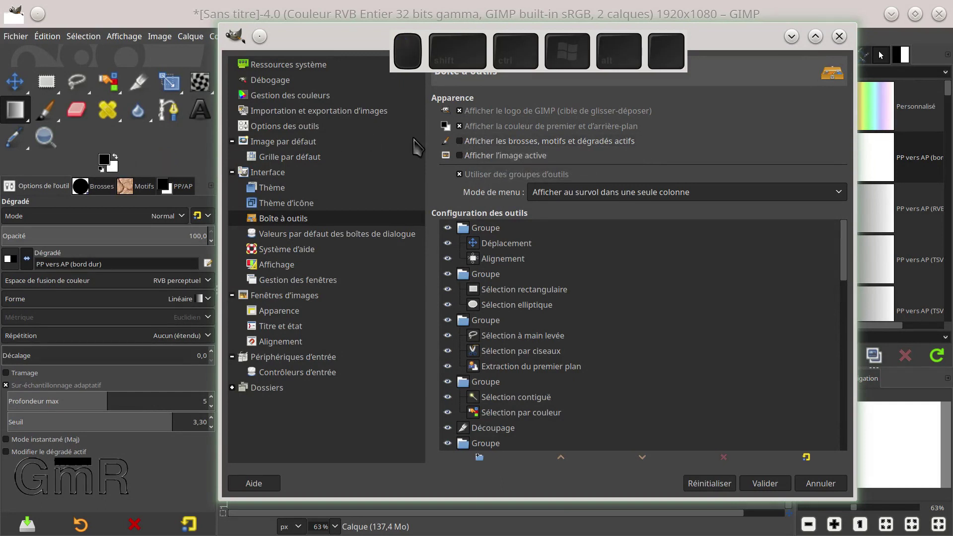
{"action": "left_click", "coordinate": [461, 141]}
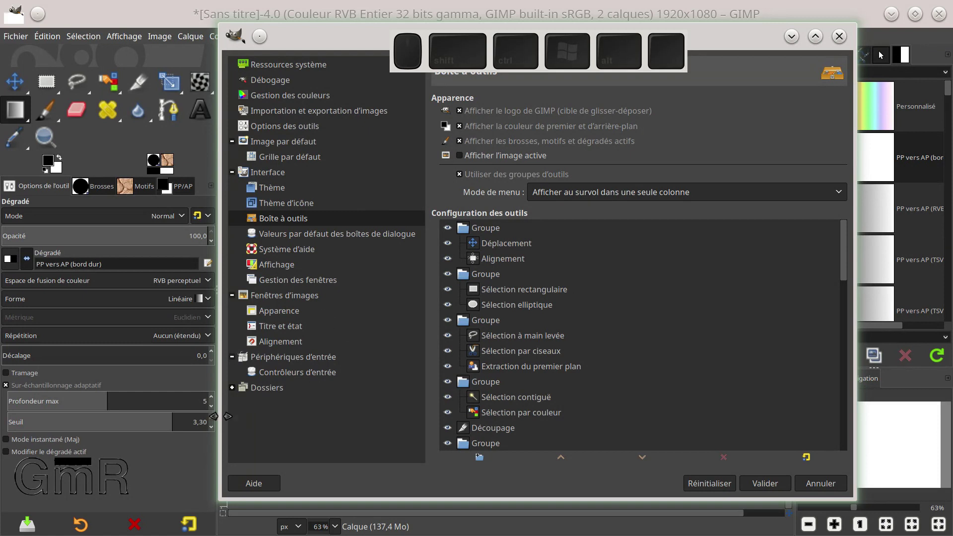
Expand the Dossiers section of the preferences and show the folder settings for gradients (Dégradés)
{"action": "left_click", "coordinate": [265, 391]}
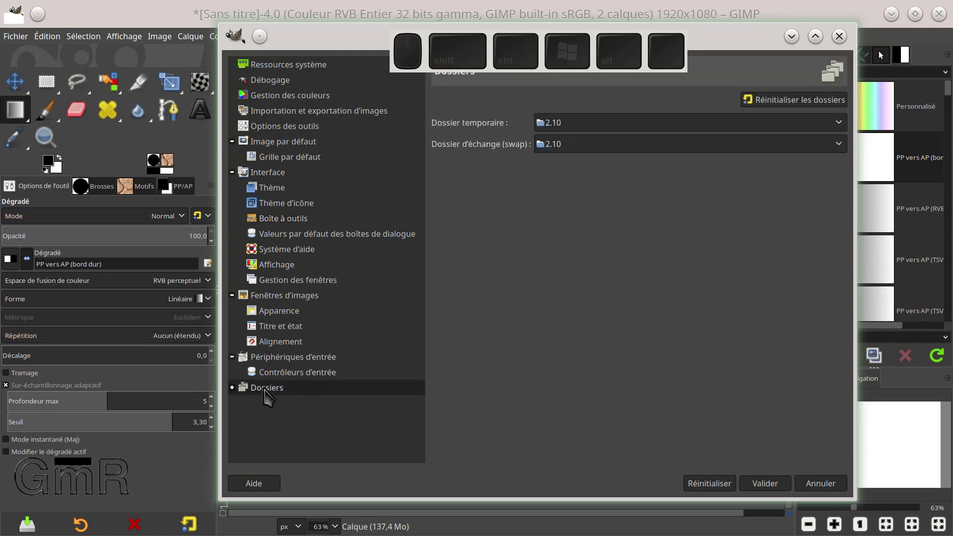
{"action": "left_click", "coordinate": [233, 388]}
{"action": "scroll", "coordinate": [306, 381], "scroll_direction": "down", "scroll_amount": 5}
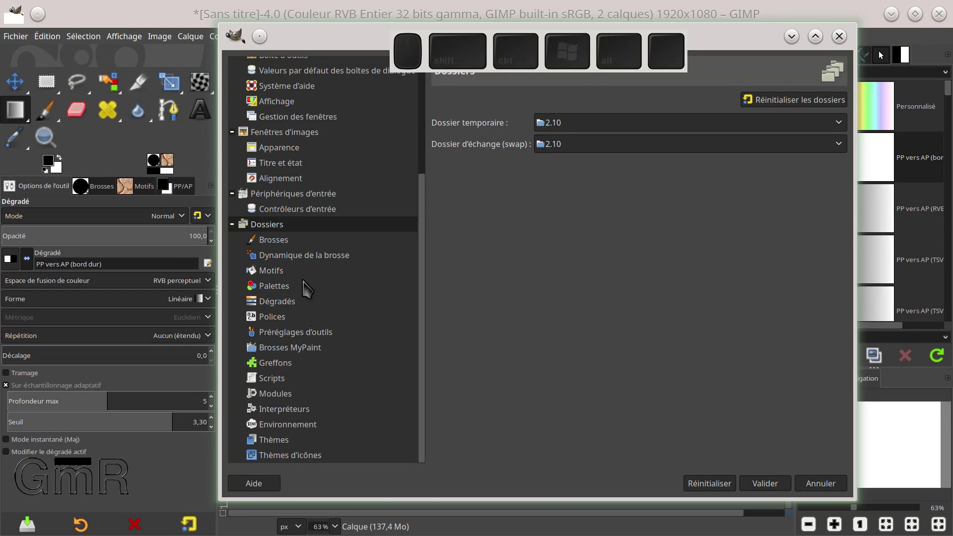
{"action": "left_click", "coordinate": [264, 307]}
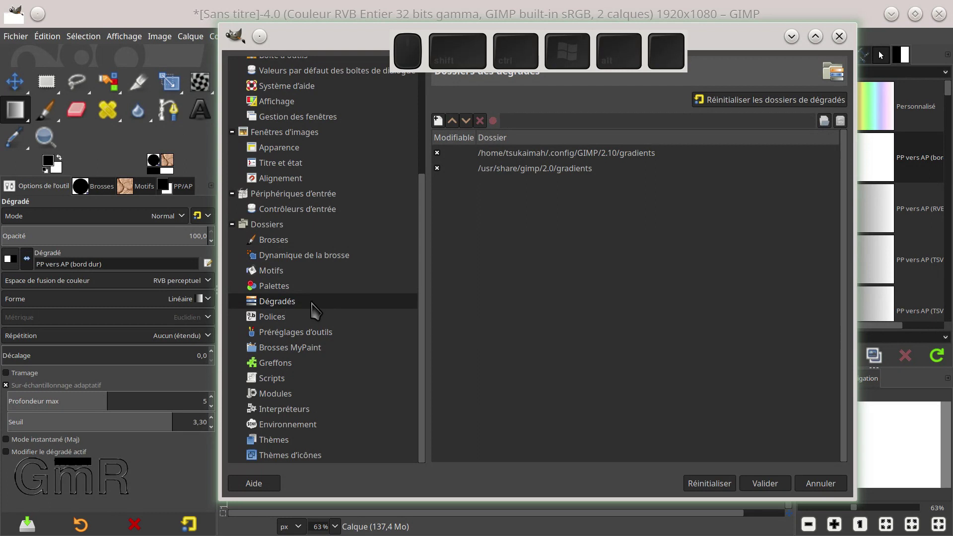
Turn off Modifiable for the personal GIMP/2.10/gradients folder and select the /usr/share/gimp/2.0/gradients folder
{"action": "left_click", "coordinate": [525, 169]}
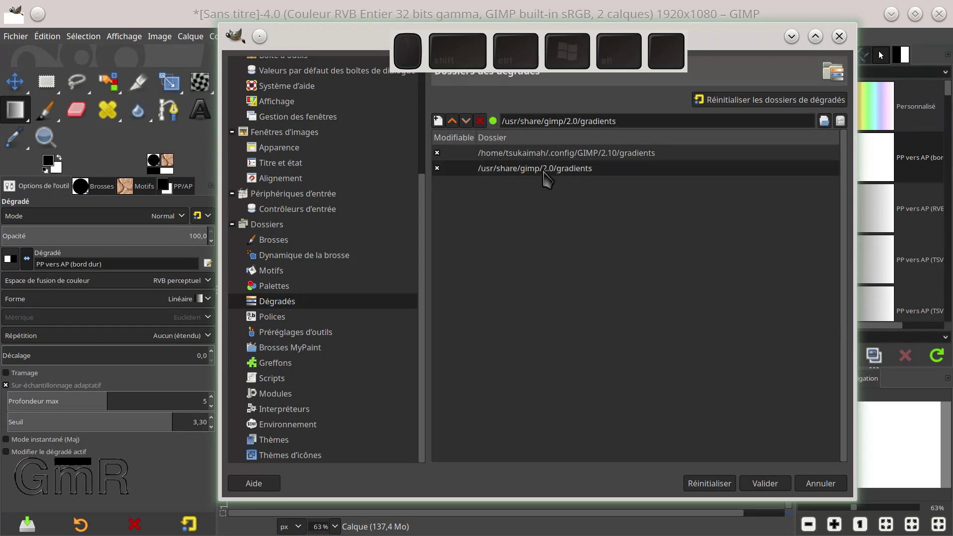
{"action": "left_click", "coordinate": [438, 157]}
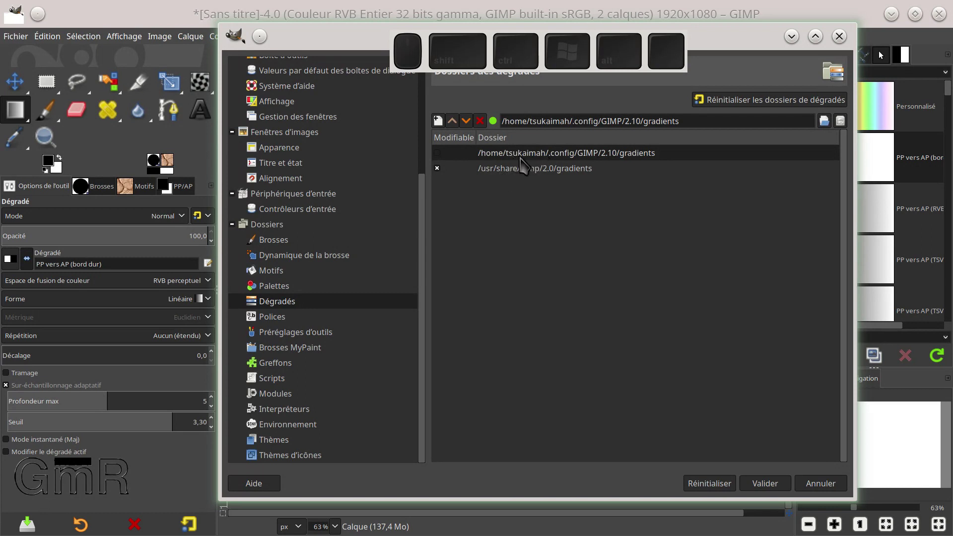
{"action": "left_click", "coordinate": [536, 168]}
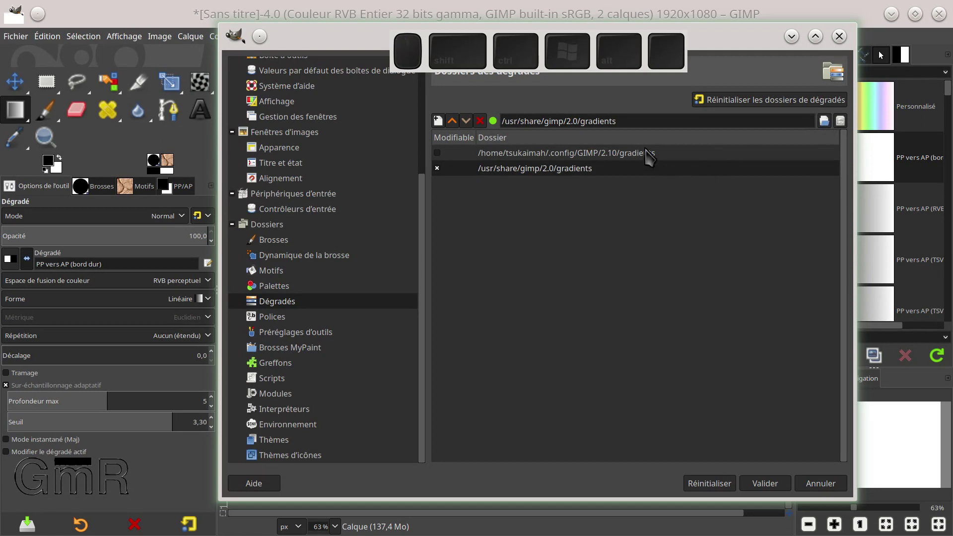
{"action": "left_click", "coordinate": [275, 311]}
{"action": "left_click", "coordinate": [277, 301]}
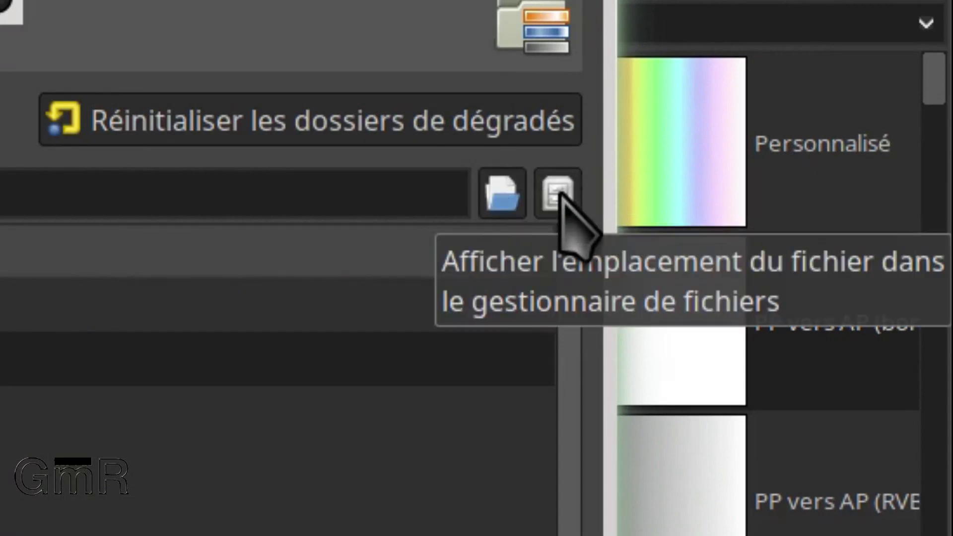
Show the selected gradients folder's location in the Dolphin file manager and open the gradients folder
{"action": "left_click", "coordinate": [560, 192]}
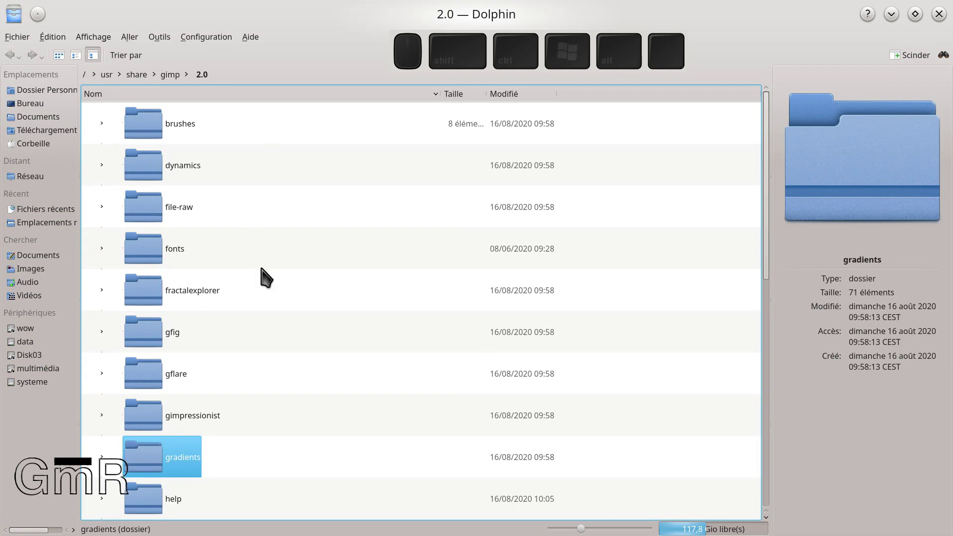
{"action": "scroll", "coordinate": [226, 261], "scroll_direction": "down", "scroll_amount": 2}
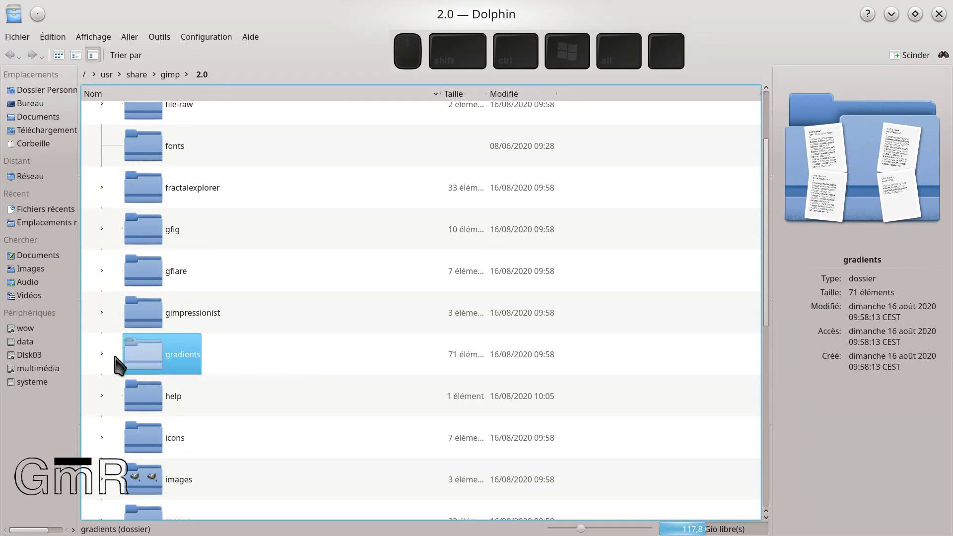
{"action": "left_click", "coordinate": [149, 360]}
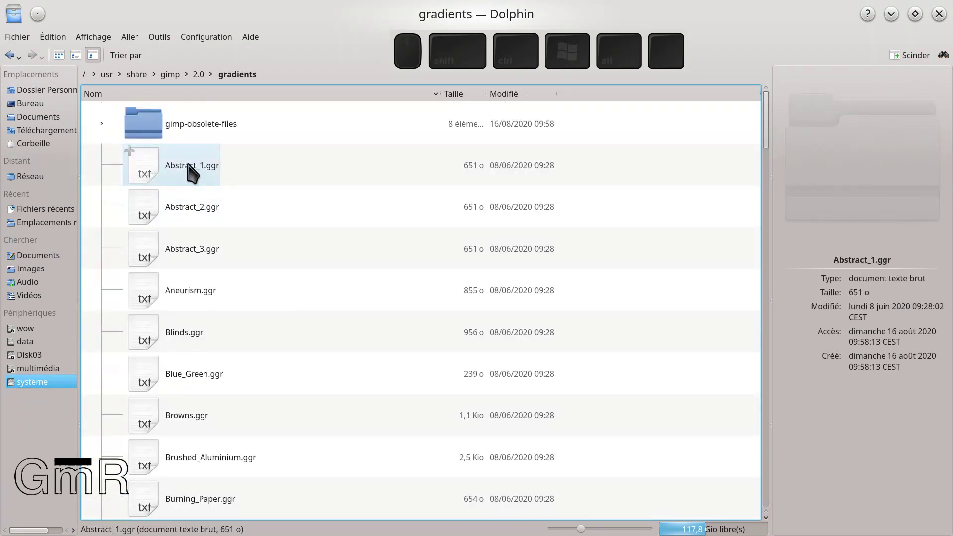
Open the Abstract_1.ggr gradient file in the Kate text editor to view its contents
{"action": "left_click", "coordinate": [193, 169]}
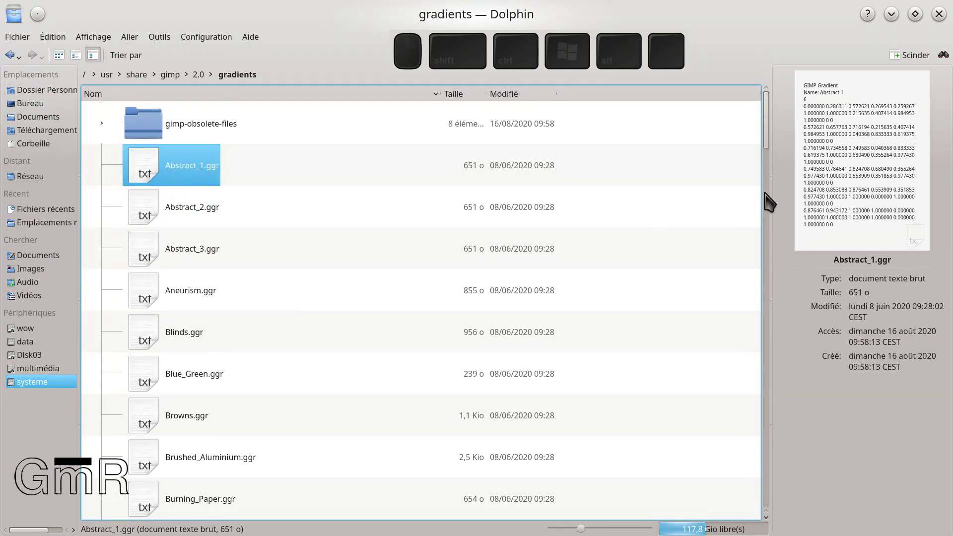
{"action": "left_click", "coordinate": [193, 171]}
{"action": "right_click", "coordinate": [200, 171]}
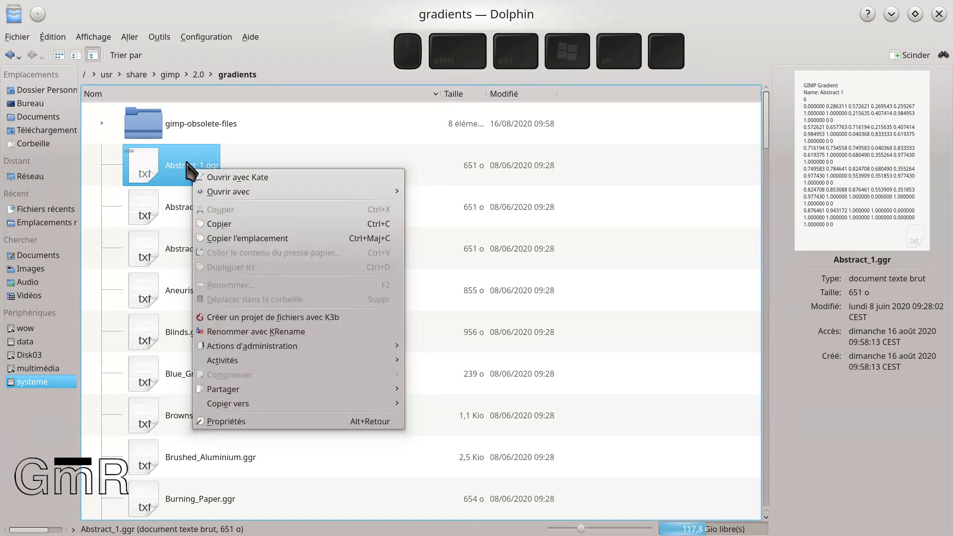
{"action": "left_click", "coordinate": [224, 177]}
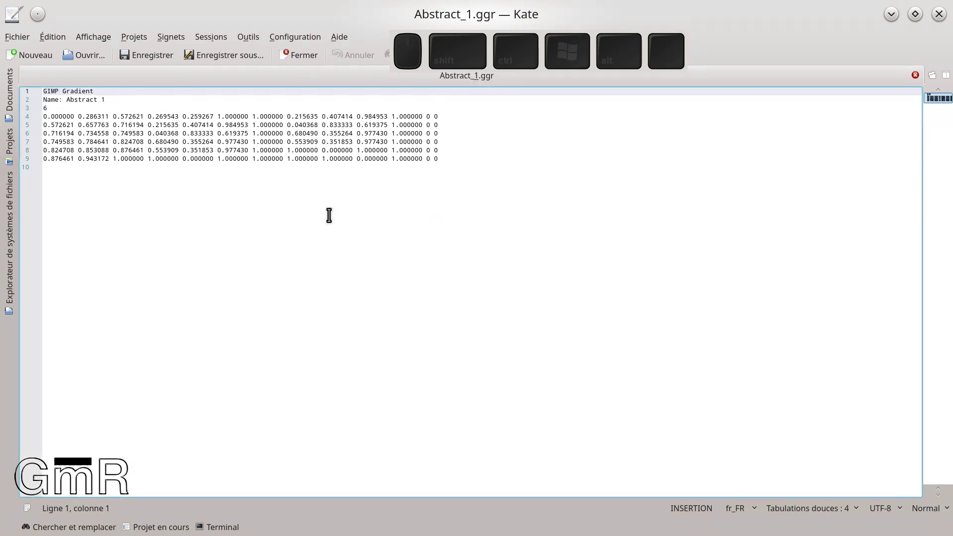
Enlarge the text of Abstract_1.ggr and examine its GIMP Gradient header, name line and segment-count line
{"action": "scroll", "coordinate": [115, 170], "scroll_direction": "up", "scroll_amount": 4}
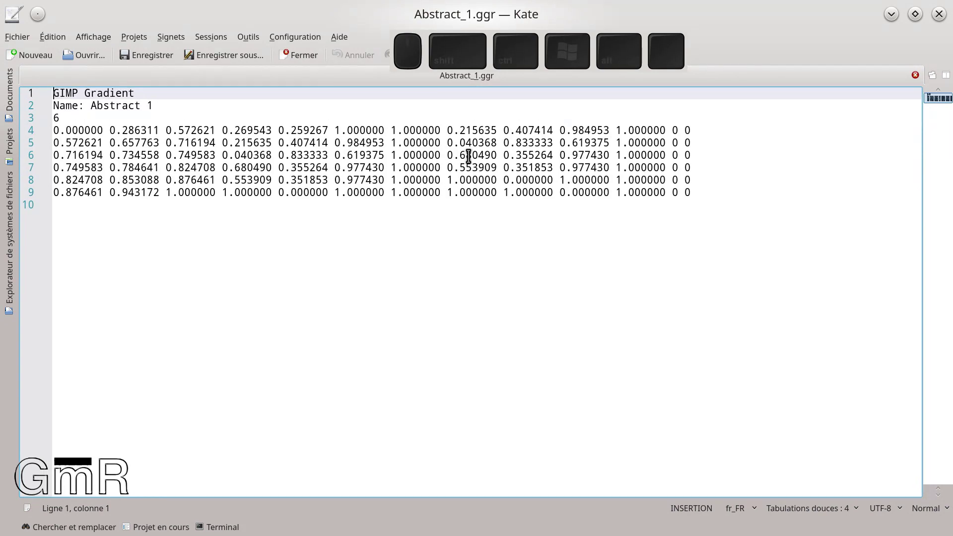
{"action": "left_click_drag", "start_coordinate": [91, 105], "coordinate": [154, 105]}
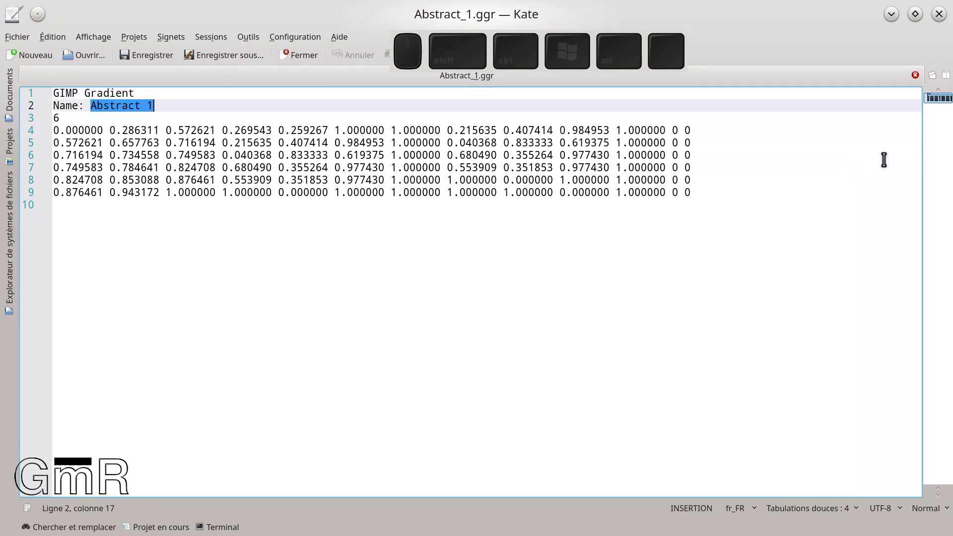
{"action": "left_click_drag", "start_coordinate": [61, 121], "coordinate": [51, 119]}
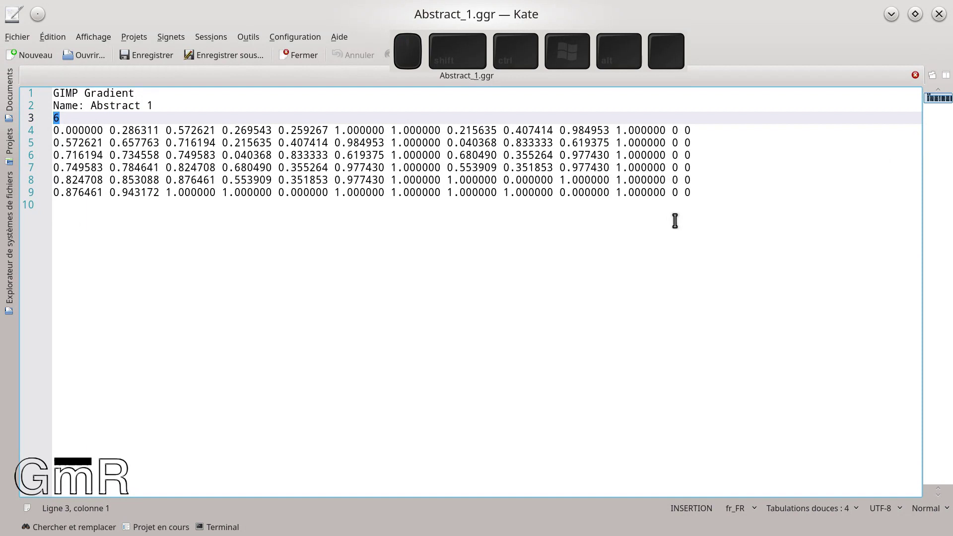
{"action": "left_click_drag", "start_coordinate": [150, 93], "coordinate": [36, 92]}
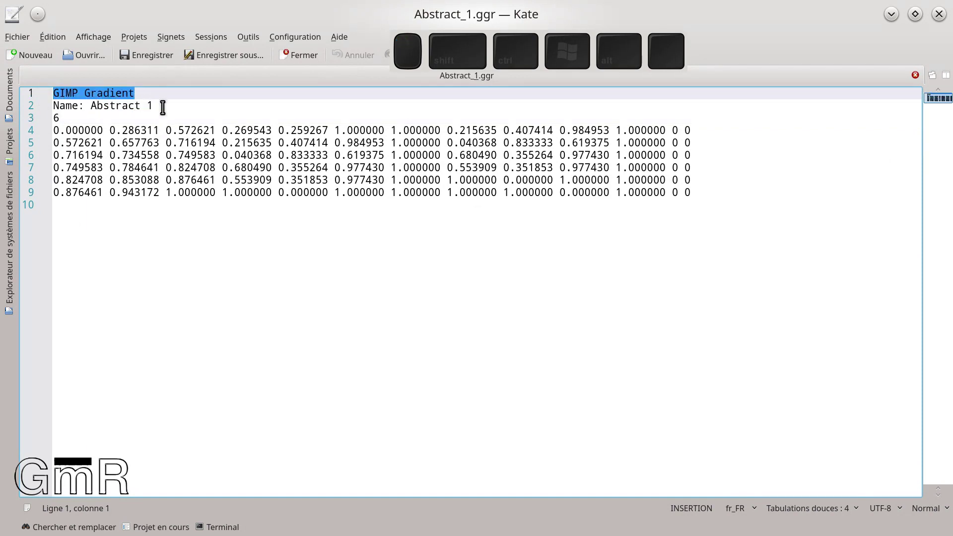
{"action": "left_click_drag", "start_coordinate": [163, 107], "coordinate": [51, 105]}
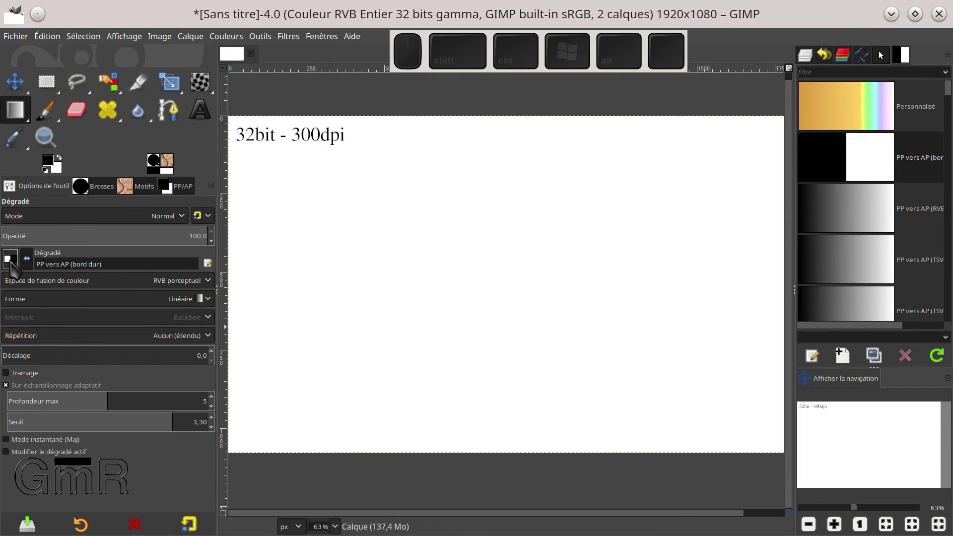
Back in GIMP, choose the Abstract 1 gradient from the list and switch its reversal on and off again
{"action": "scroll", "coordinate": [833, 211], "scroll_direction": "up", "scroll_amount": 2}
{"action": "scroll", "coordinate": [832, 211], "scroll_direction": "down", "scroll_amount": 5}
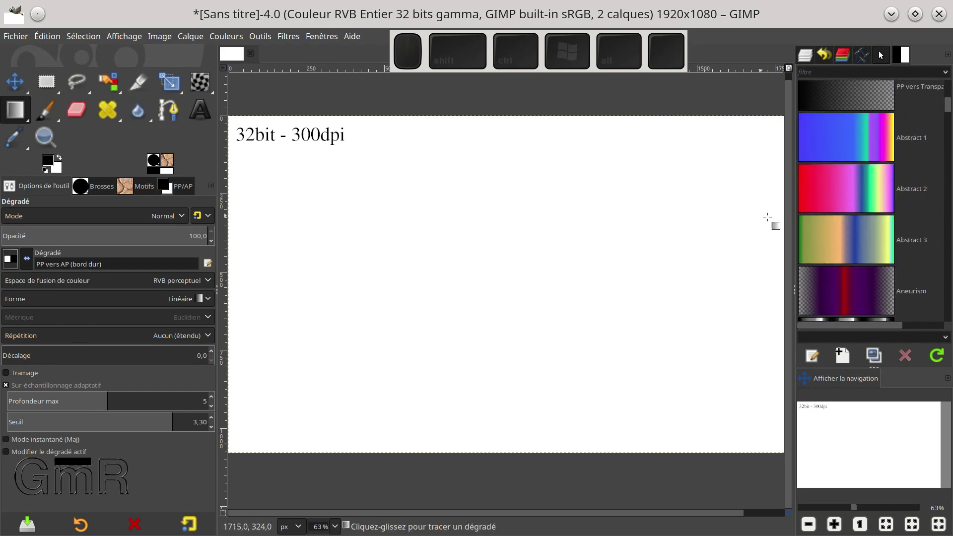
{"action": "scroll", "coordinate": [864, 198], "scroll_direction": "down", "scroll_amount": 2}
{"action": "scroll", "coordinate": [874, 188], "scroll_direction": "up", "scroll_amount": 5}
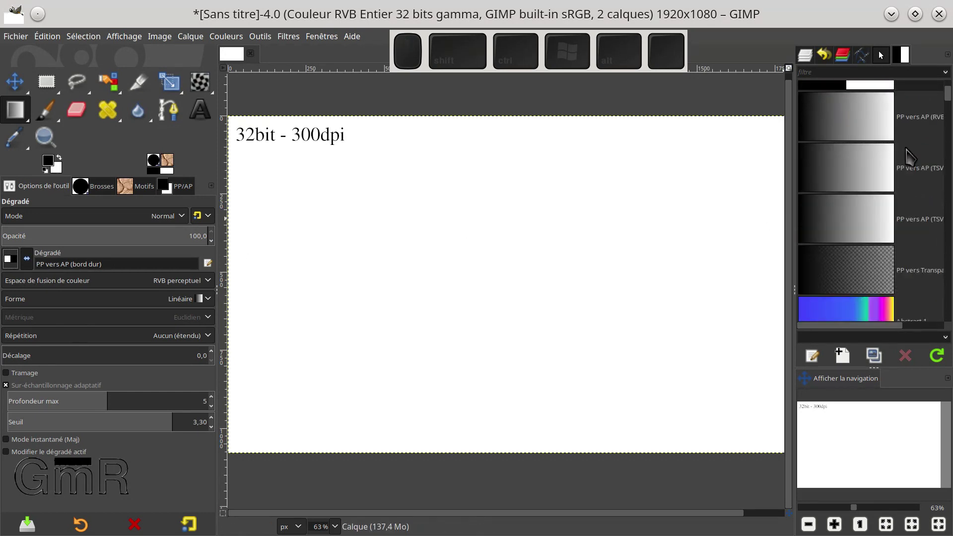
{"action": "scroll", "coordinate": [909, 155], "scroll_direction": "up", "scroll_amount": 2}
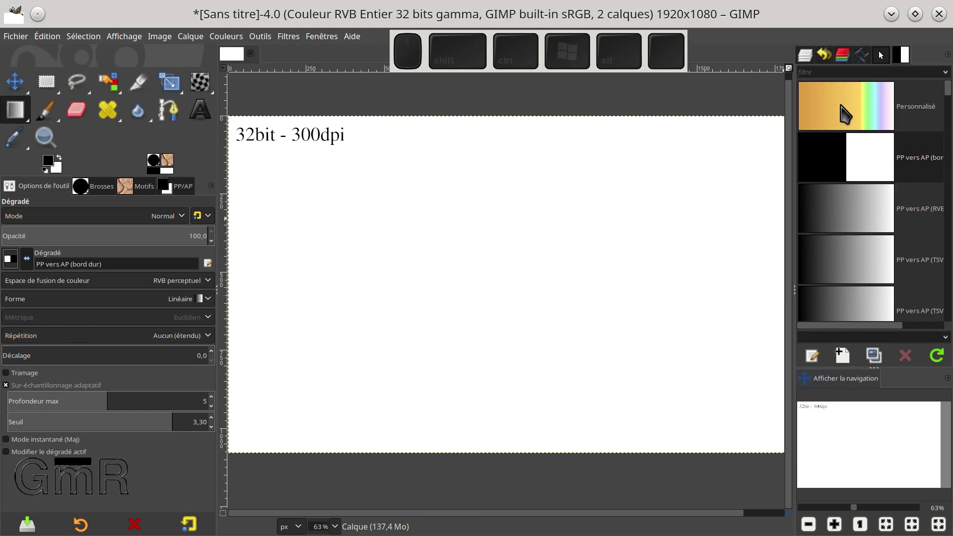
{"action": "scroll", "coordinate": [844, 113], "scroll_direction": "down", "scroll_amount": 4}
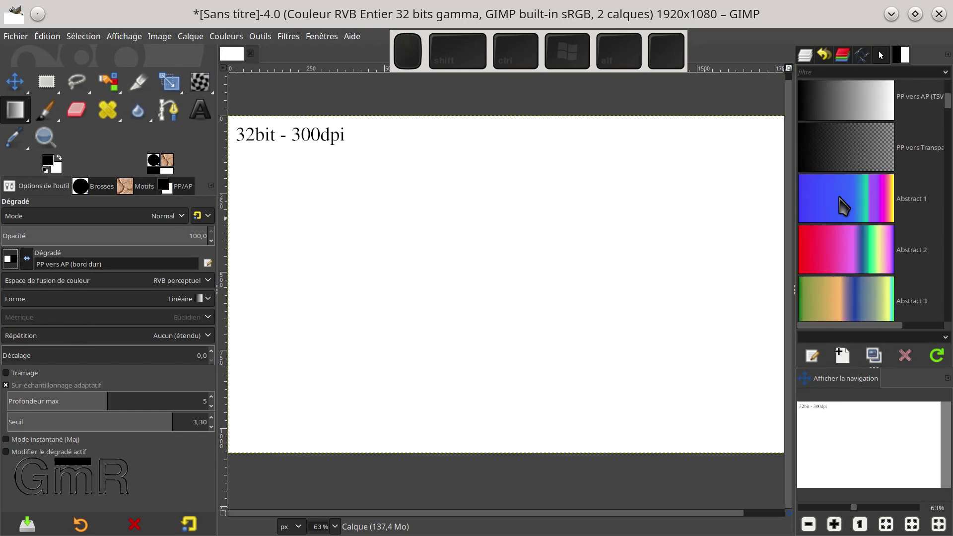
{"action": "left_click", "coordinate": [840, 199]}
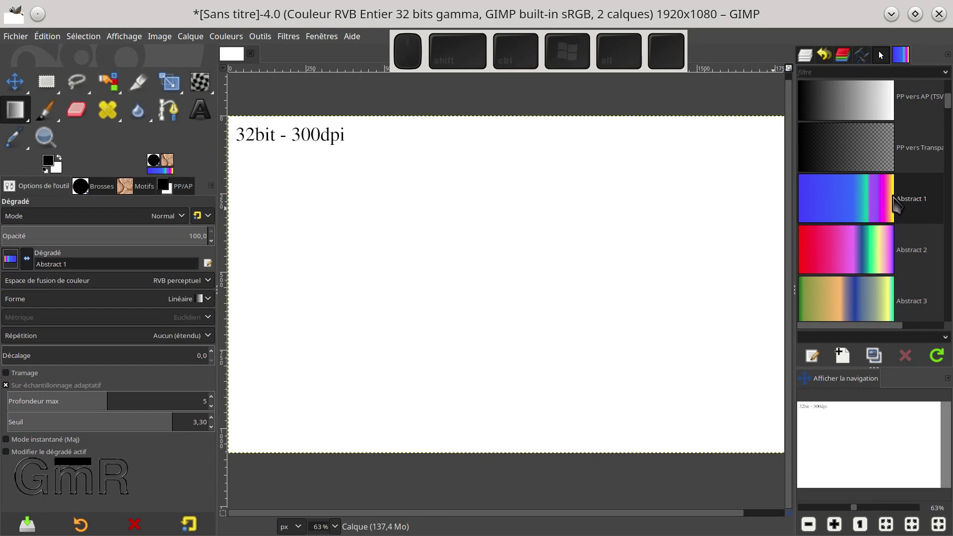
{"action": "left_click", "coordinate": [27, 259]}
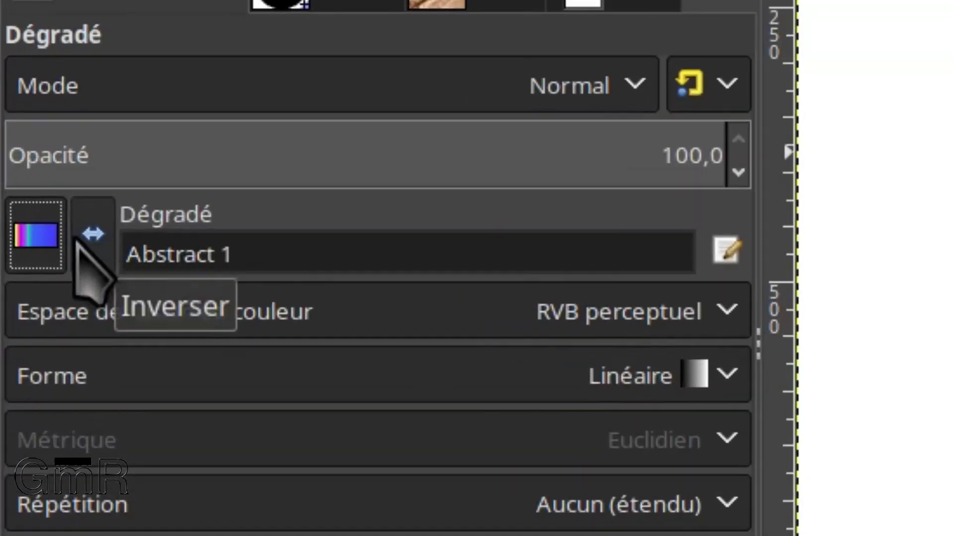
{"action": "left_click", "coordinate": [92, 234]}
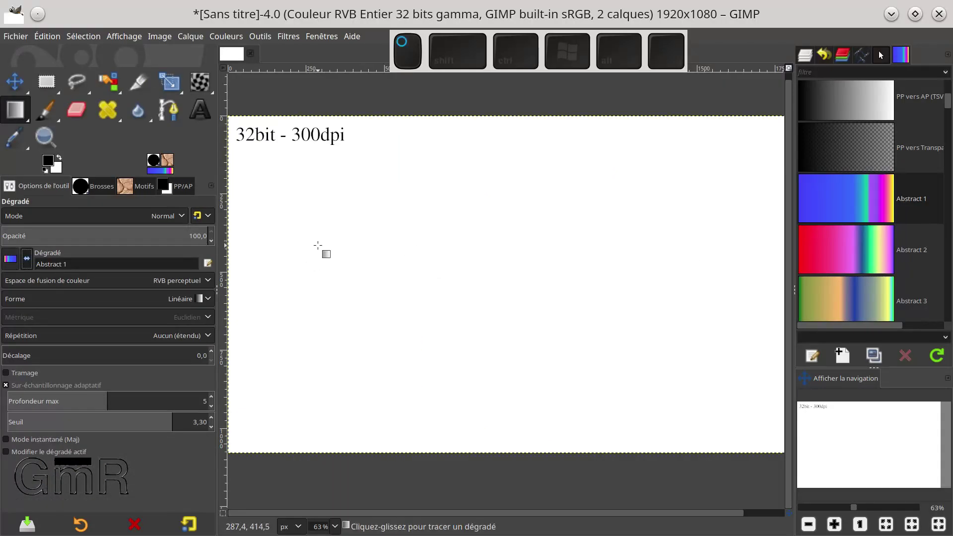
Draw the Abstract 1 gradient on the canvas along a horizontal line about 1245 px long, running from right to left
{"action": "left_click", "coordinate": [318, 245]}
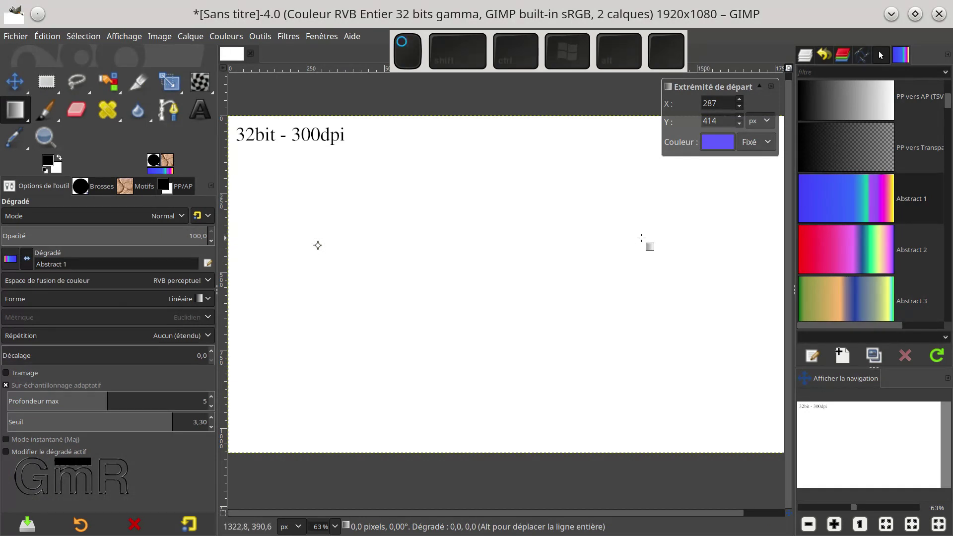
{"action": "left_click", "coordinate": [642, 237]}
{"action": "mouse_move", "coordinate": [318, 245]}
{"action": "left_mouse_down"}
{"action": "mouse_move", "coordinate": [582, 259]}
{"action": "mouse_move", "coordinate": [621, 259]}
{"action": "mouse_move", "coordinate": [672, 236]}
{"action": "mouse_move", "coordinate": [697, 247]}
{"action": "mouse_move", "coordinate": [669, 212]}
{"action": "mouse_move", "coordinate": [667, 313]}
{"action": "left_mouse_up"}
{"action": "key", "text": "ctrl"}
{"action": "left_click_drag", "start_coordinate": [665, 246], "coordinate": [707, 261]}
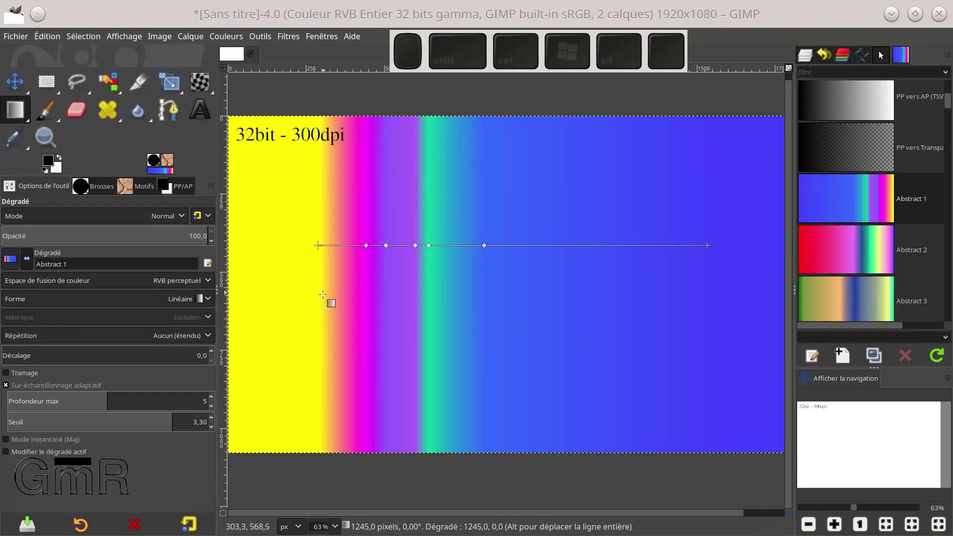
Try swinging the gradient's end point to a vertical line, undo it, and leave the end at X 119, Y 414 px
{"action": "left_click", "coordinate": [317, 245]}
{"action": "left_click_drag", "start_coordinate": [314, 246], "coordinate": [695, 400]}
{"action": "key", "text": "ctrl"}
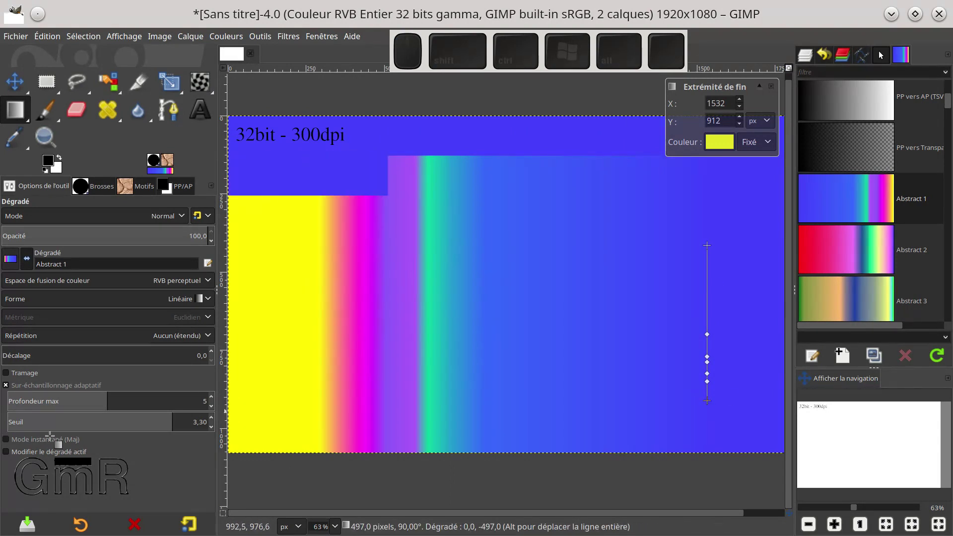
{"action": "key", "text": "ctrl+z"}
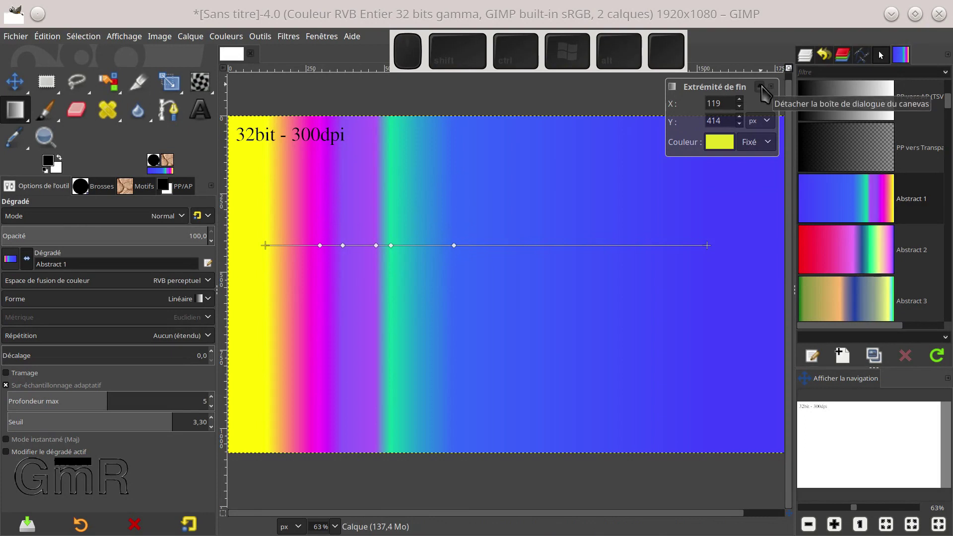
Detach the gradient's end-point dialog from the canvas, widen it and move it clear of the gradient line
{"action": "left_click", "coordinate": [760, 87]}
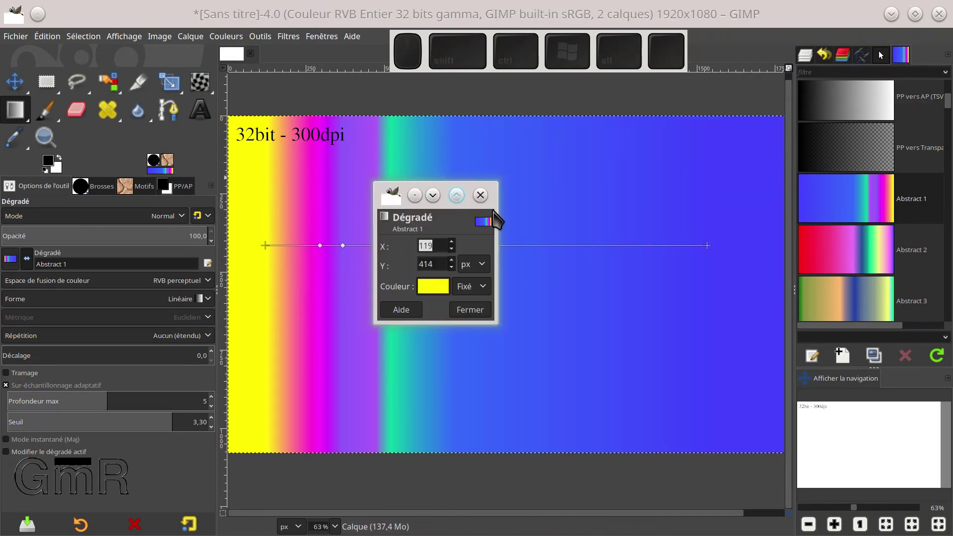
{"action": "left_click_drag", "start_coordinate": [501, 214], "coordinate": [698, 207]}
{"action": "left_click_drag", "start_coordinate": [504, 187], "coordinate": [488, 101]}
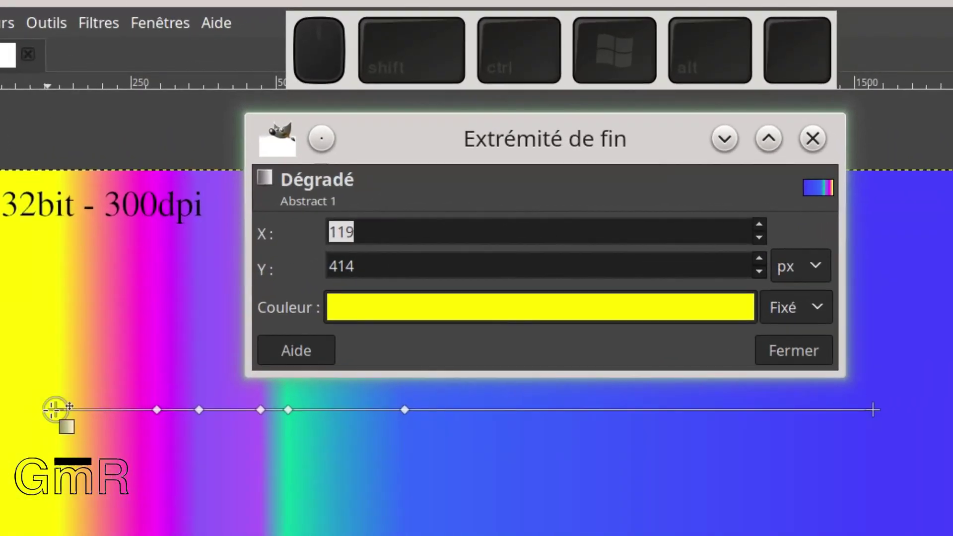
Select the gradient's Stop 5, unlink its left and right colours, and set the right colour to Couleur de premier plan
{"action": "left_click", "coordinate": [80, 390]}
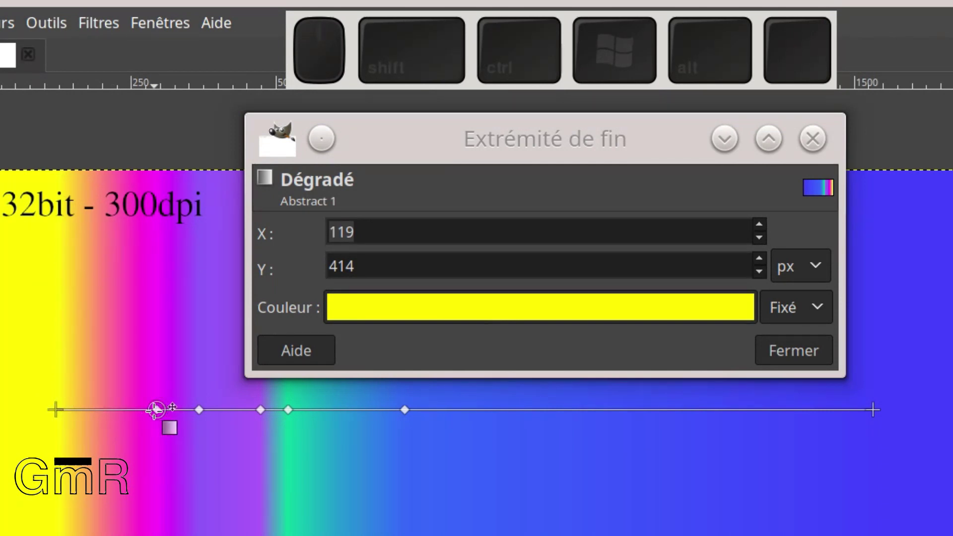
{"action": "left_click", "coordinate": [155, 409]}
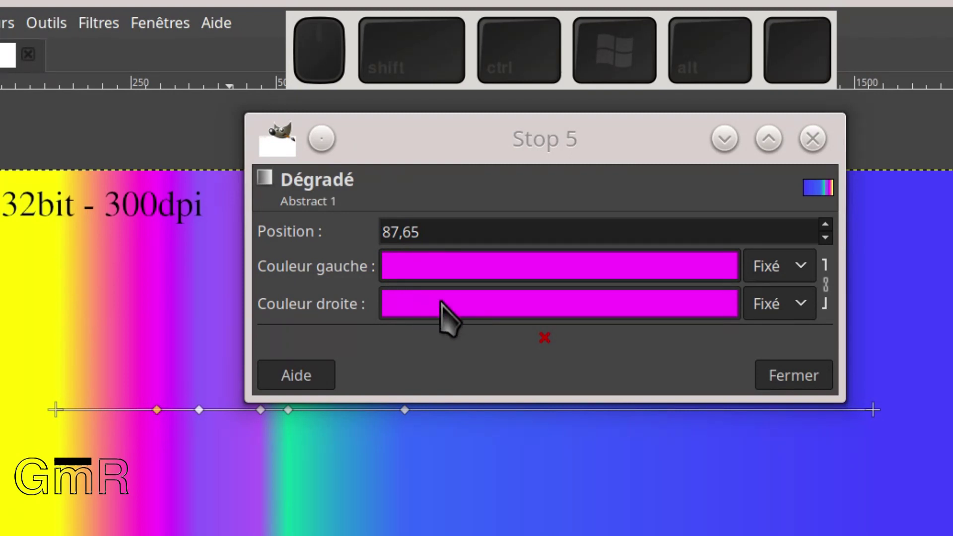
{"action": "left_click", "coordinate": [826, 285]}
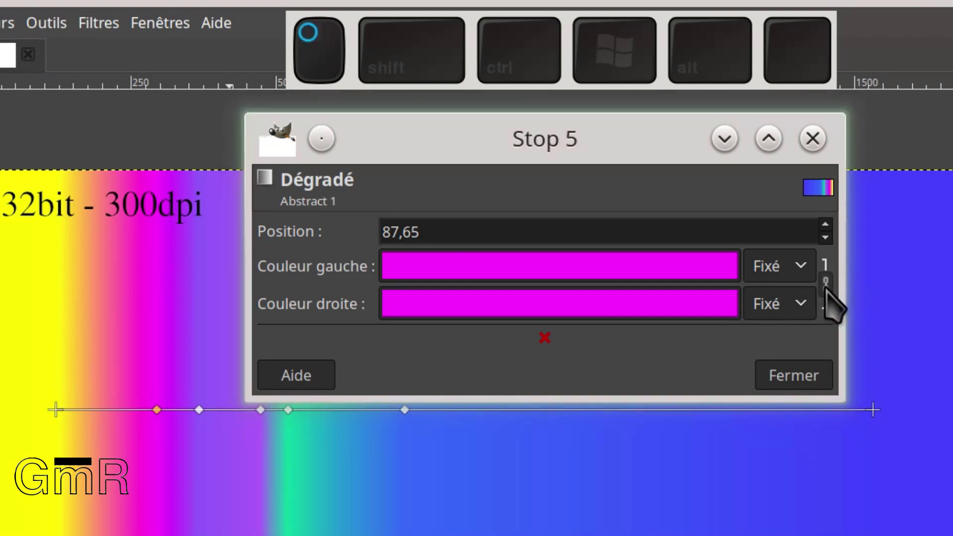
{"action": "left_click", "coordinate": [827, 291]}
{"action": "left_click", "coordinate": [809, 304]}
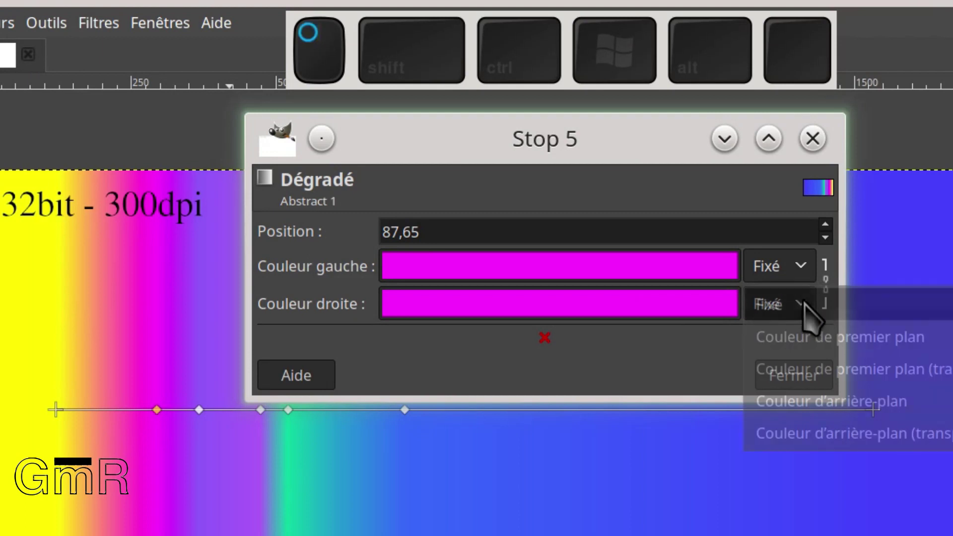
{"action": "left_click", "coordinate": [811, 341]}
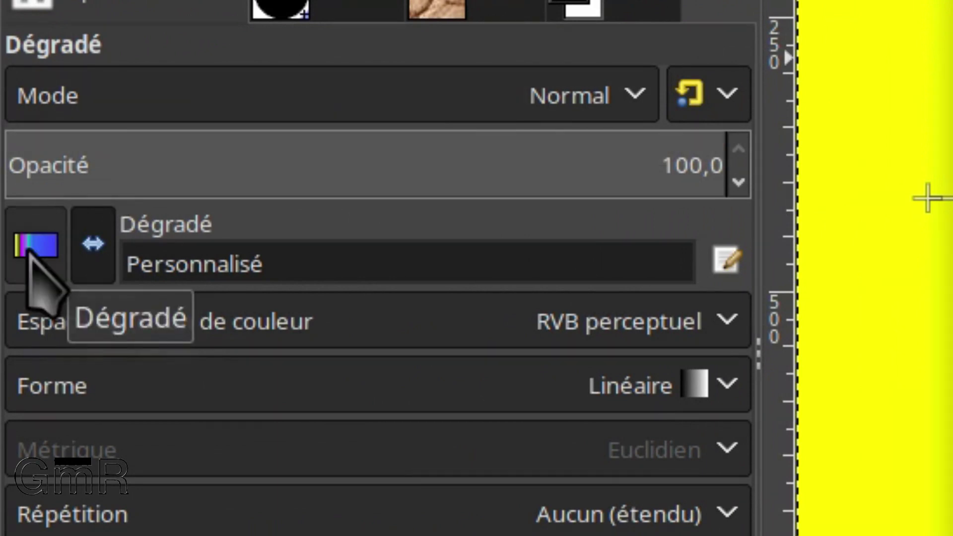
Reverse the gradient's direction and slide its first two stops towards the start, placing Stop 2 at position 59,78
{"action": "left_click", "coordinate": [95, 251]}
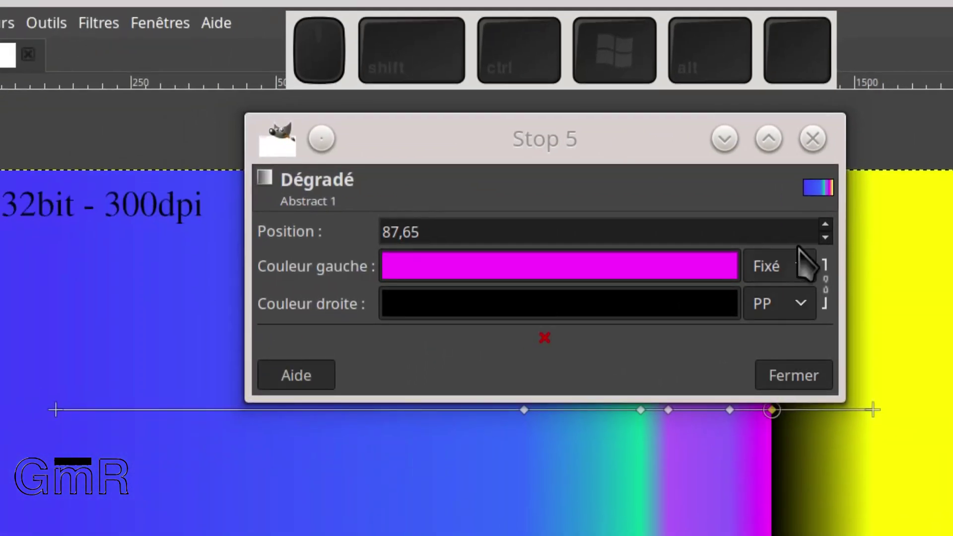
{"action": "left_click_drag", "start_coordinate": [580, 154], "coordinate": [561, 92]}
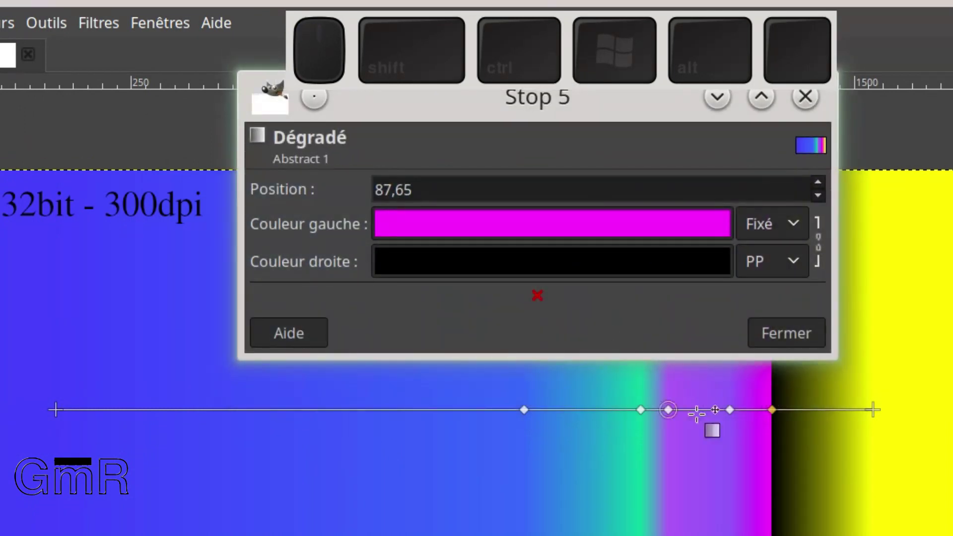
{"action": "left_click_drag", "start_coordinate": [524, 410], "coordinate": [347, 420]}
{"action": "left_click_drag", "start_coordinate": [640, 410], "coordinate": [545, 410]}
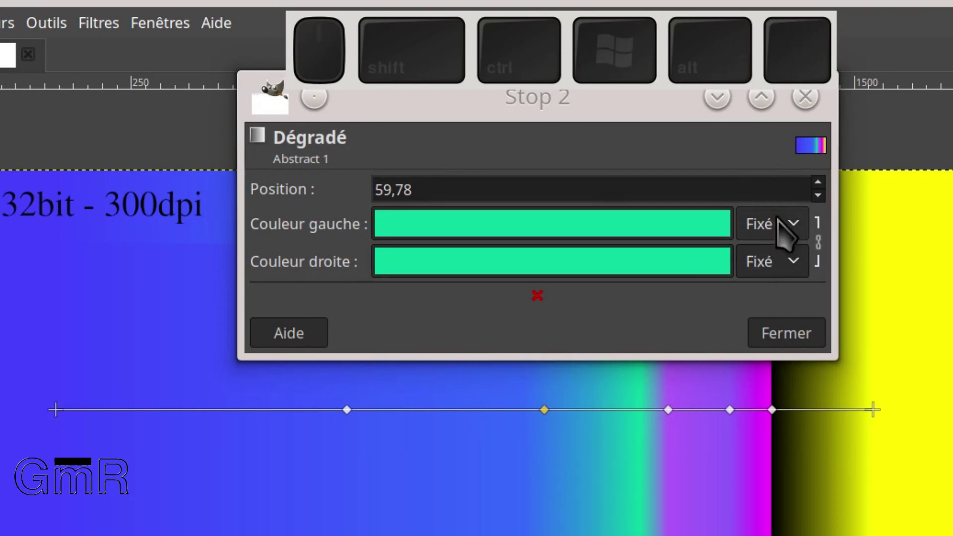
Change the linked left and right colours of Stop 2 to a dark green
{"action": "left_click", "coordinate": [637, 226]}
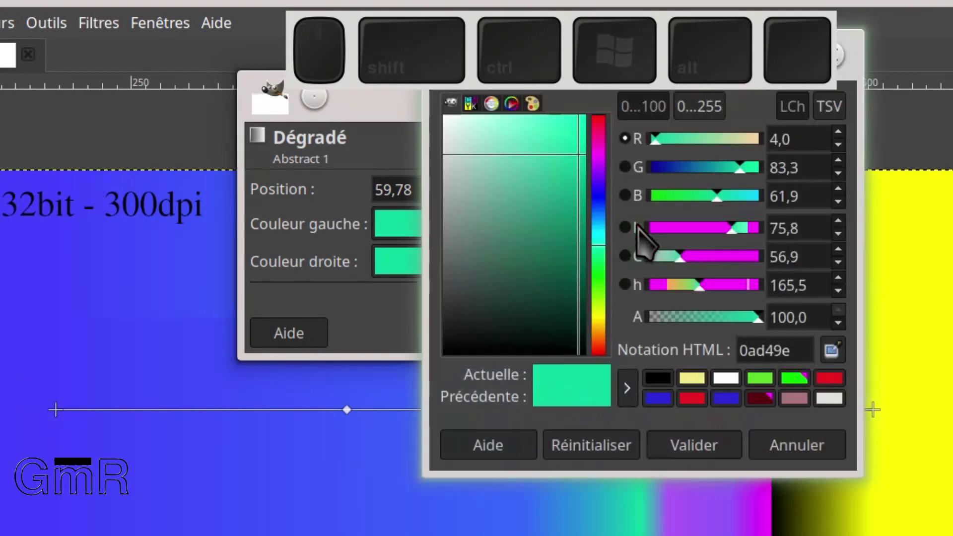
{"action": "left_click", "coordinate": [560, 191]}
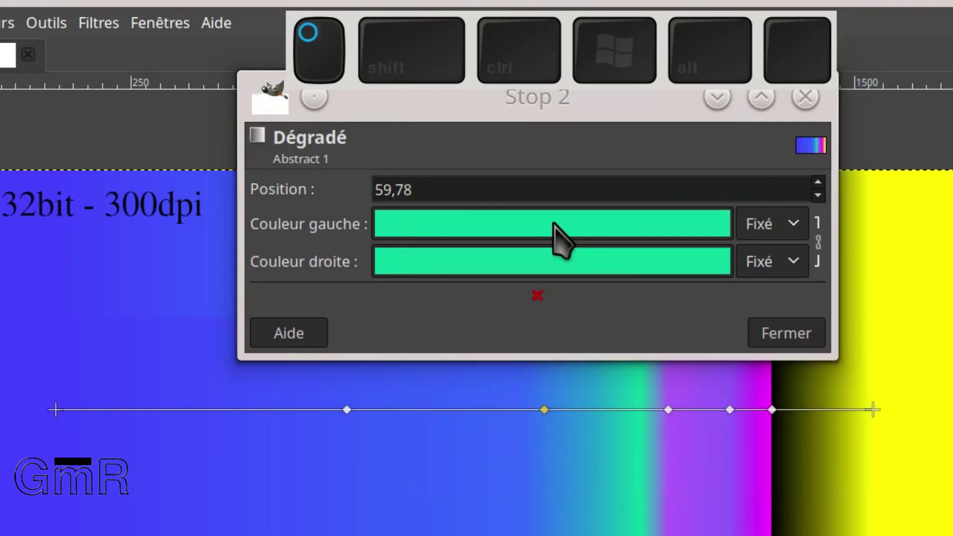
{"action": "left_click", "coordinate": [553, 223]}
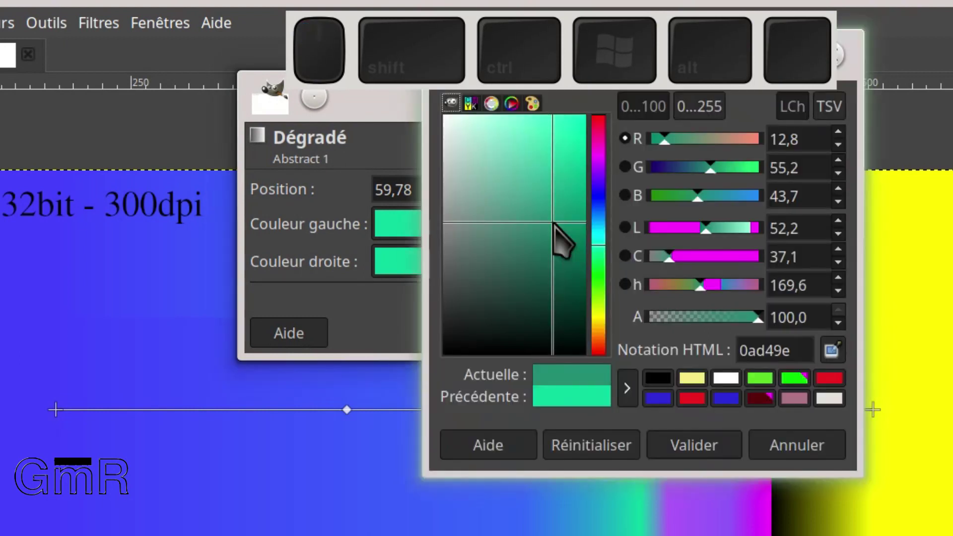
{"action": "left_click", "coordinate": [553, 224]}
{"action": "left_click", "coordinate": [566, 280]}
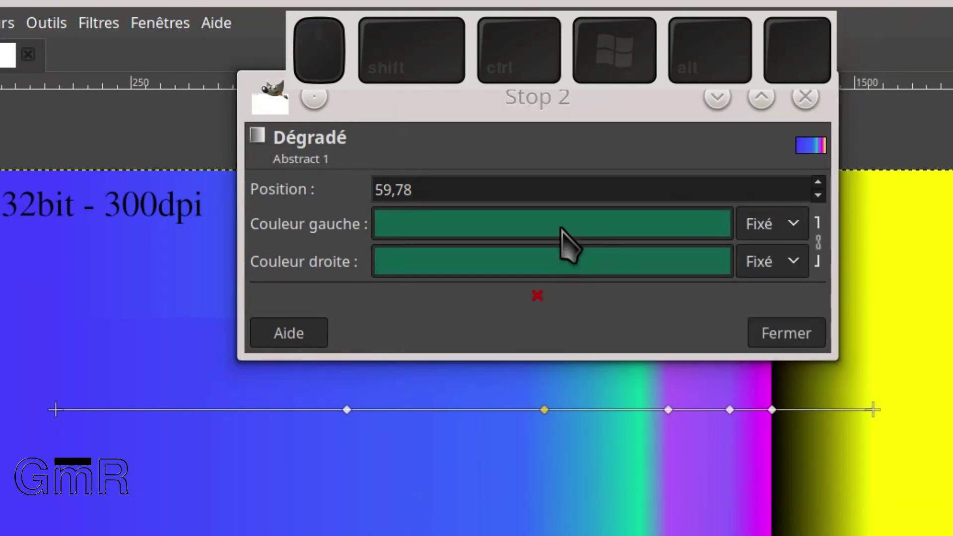
Unlink Stop 2's colours, set only its right colour to a bright turquoise green, and close the stop dialog
{"action": "left_click", "coordinate": [819, 243]}
{"action": "left_click", "coordinate": [640, 257]}
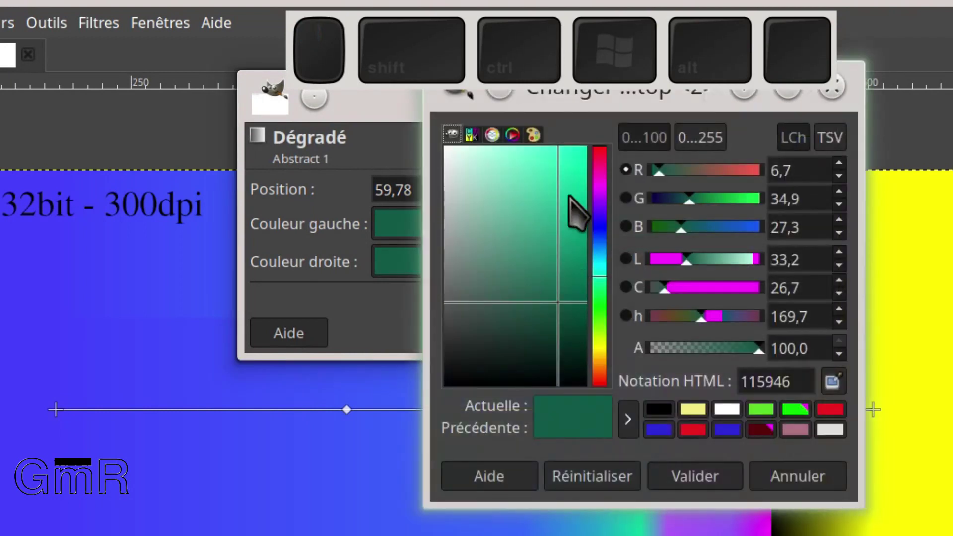
{"action": "left_click", "coordinate": [569, 196]}
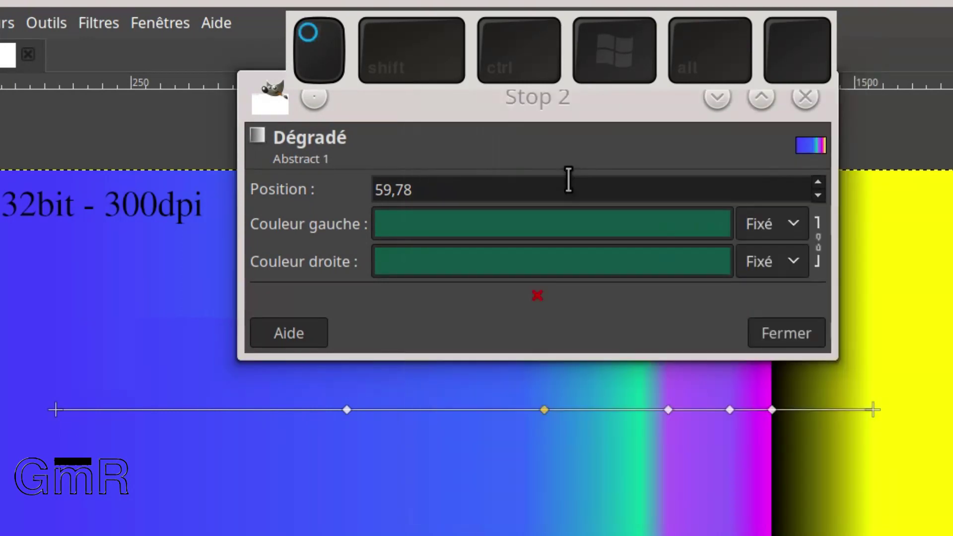
{"action": "left_click", "coordinate": [785, 339]}
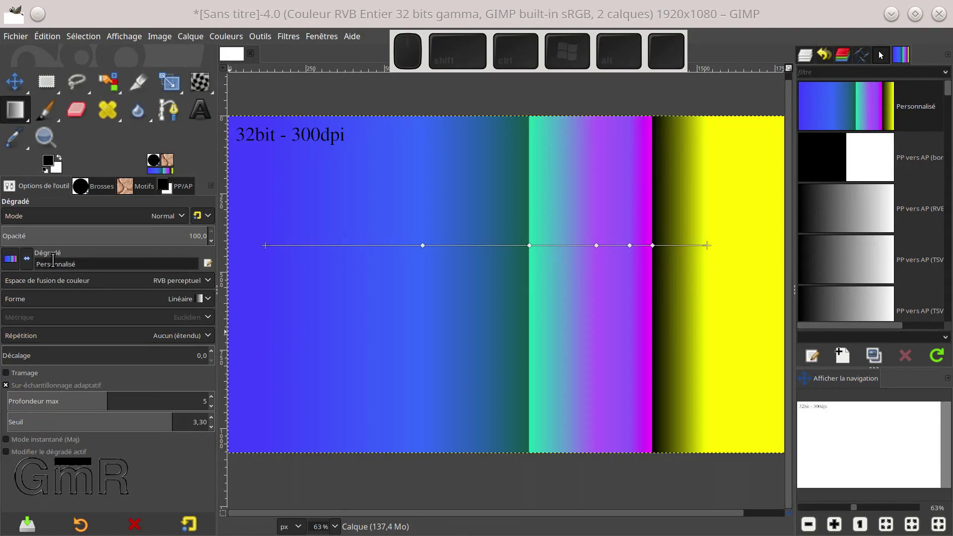
Highlight the modified gradient's name, Personnalisé, and point to its edit option
{"action": "left_click_drag", "start_coordinate": [79, 264], "coordinate": [31, 264]}
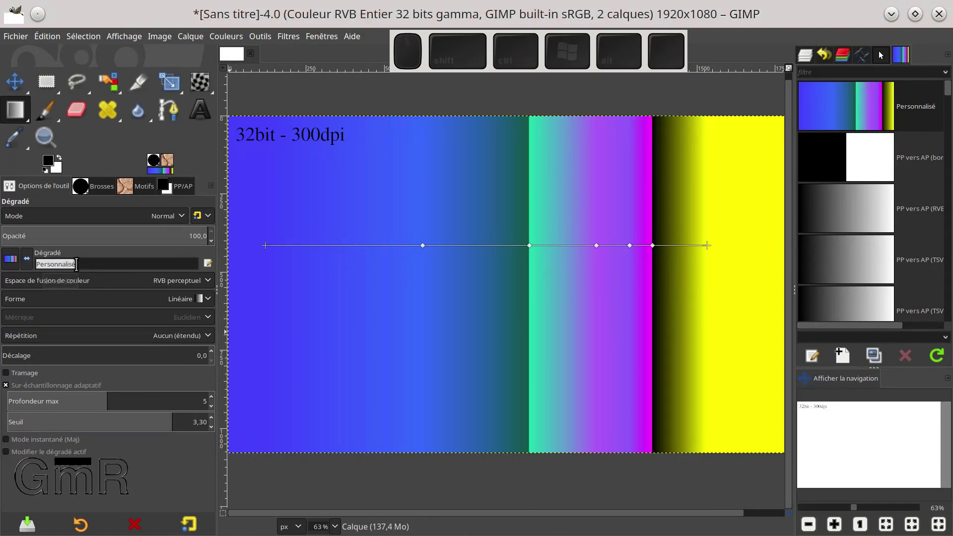
{"action": "left_click", "coordinate": [208, 263]}
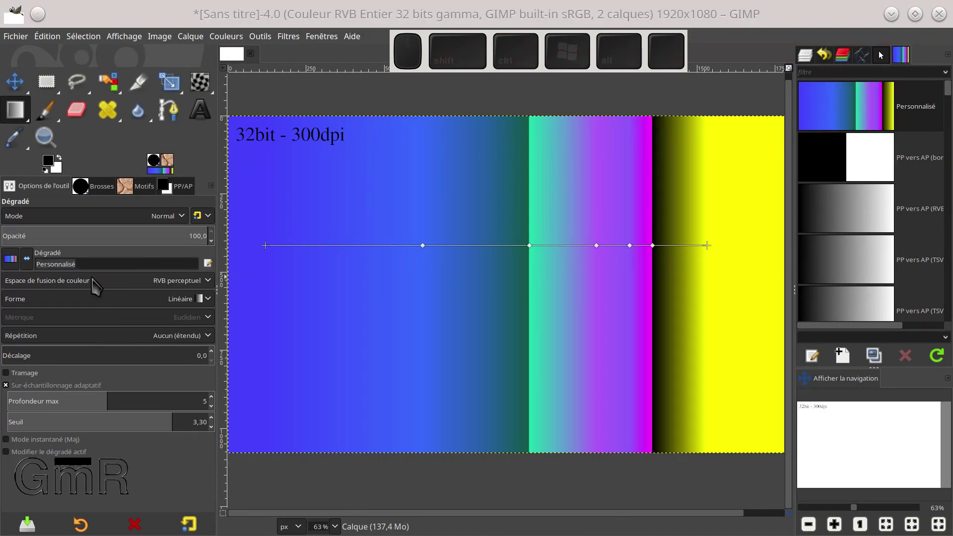
Try the RVB linéaire blend colour space on the gradient and restore RVB perceptuel
{"action": "left_click", "coordinate": [155, 287]}
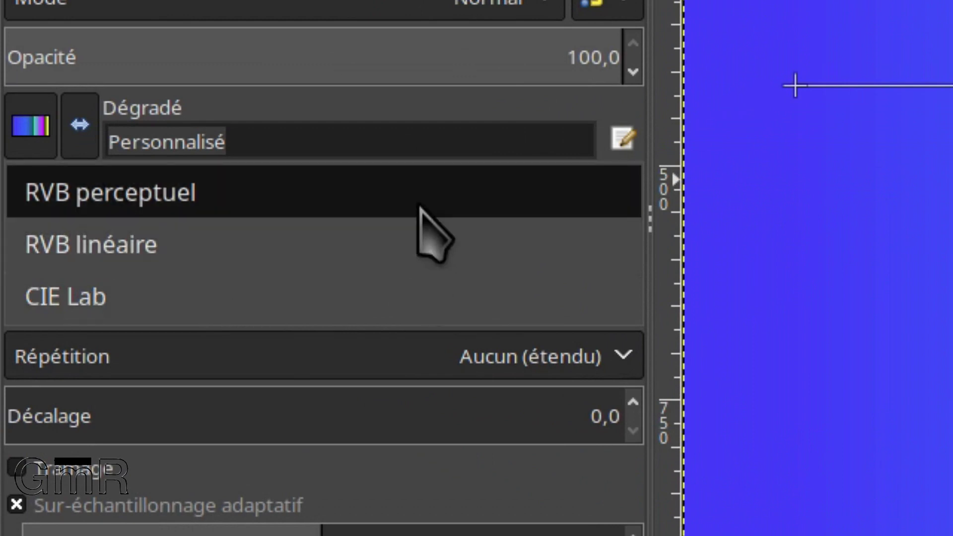
{"action": "left_click", "coordinate": [421, 207]}
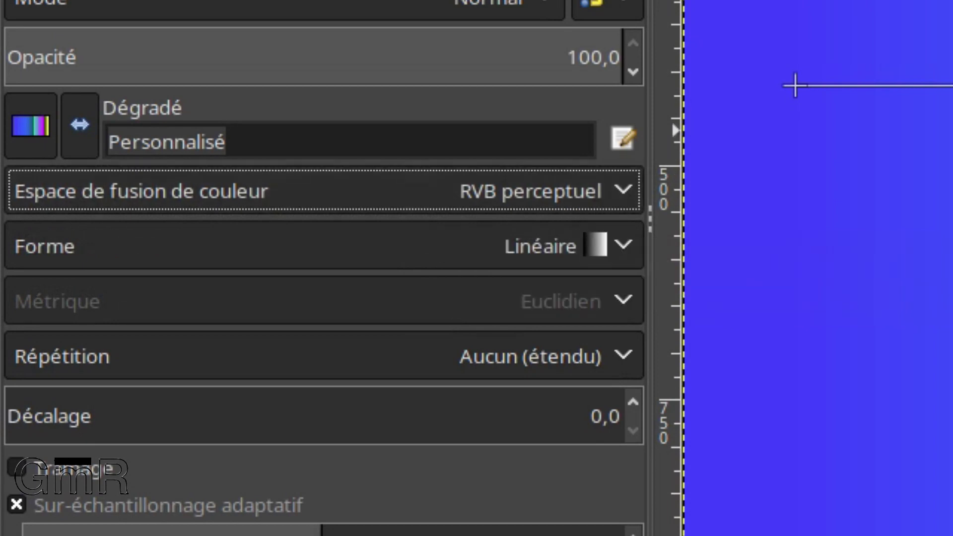
{"action": "left_click", "coordinate": [518, 194]}
{"action": "left_click", "coordinate": [362, 240]}
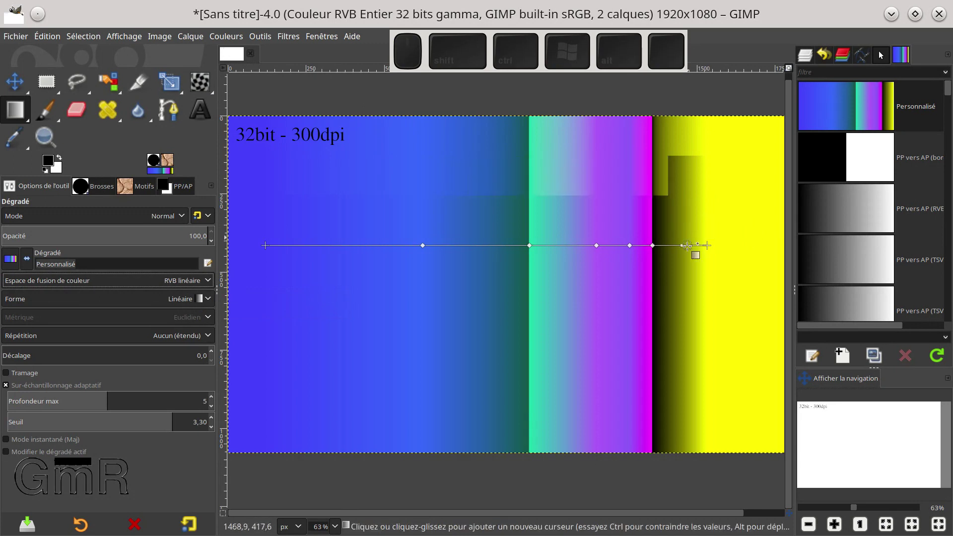
{"action": "left_click", "coordinate": [198, 287]}
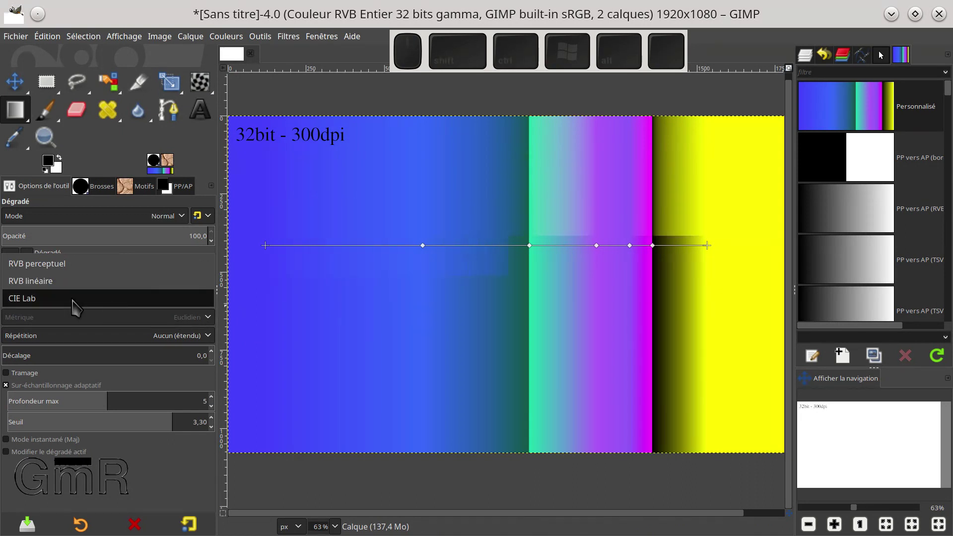
{"action": "left_click", "coordinate": [96, 263]}
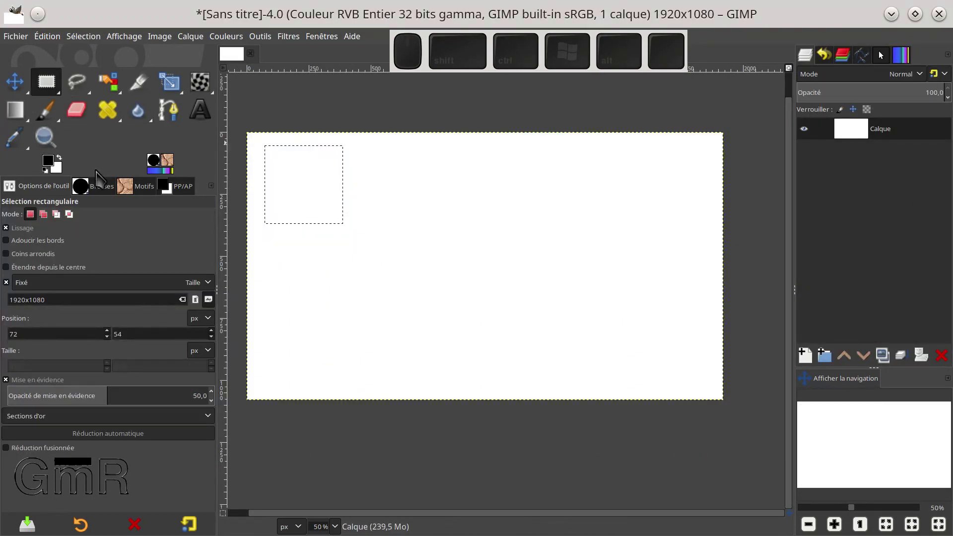
Draw the Personnalisé gradient with the Linéaire shape in the first square selection and with the Bilinéaire shape in a second 320x320 square
{"action": "left_click", "coordinate": [15, 110]}
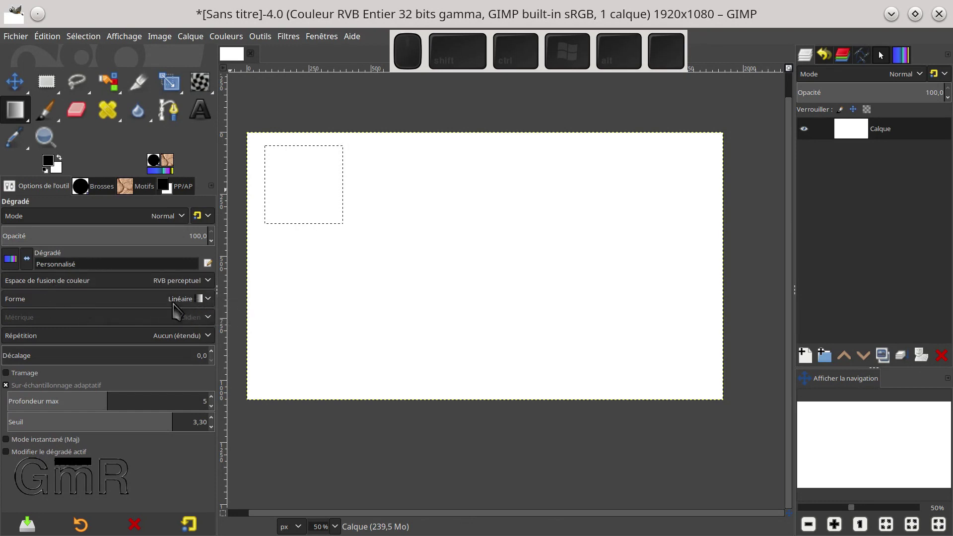
{"action": "left_click_drag", "start_coordinate": [279, 165], "coordinate": [327, 207]}
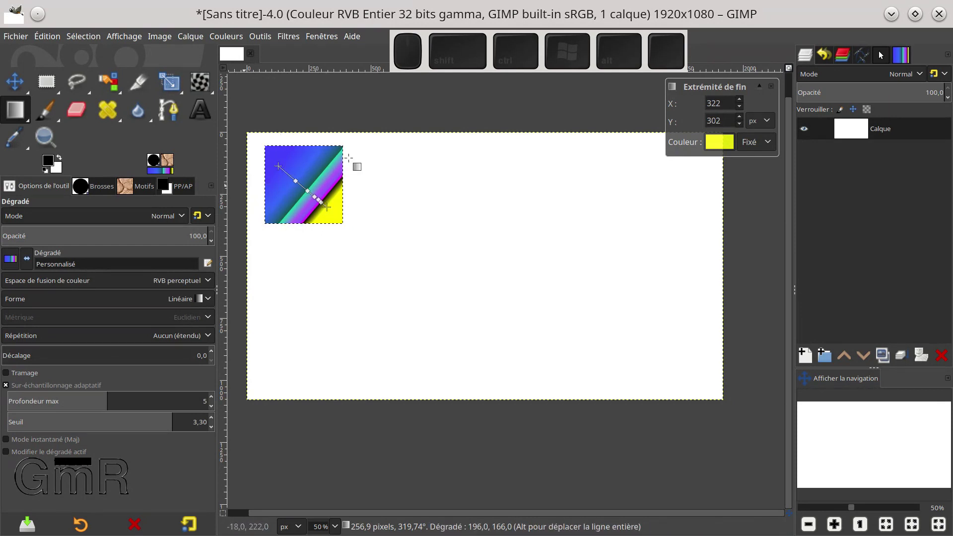
{"action": "key", "text": "r"}
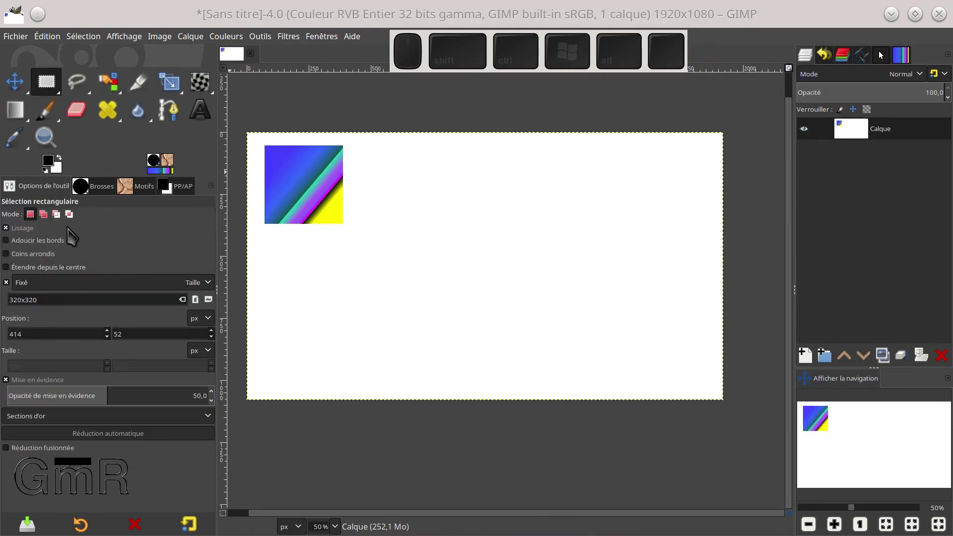
{"action": "left_click", "coordinate": [25, 113]}
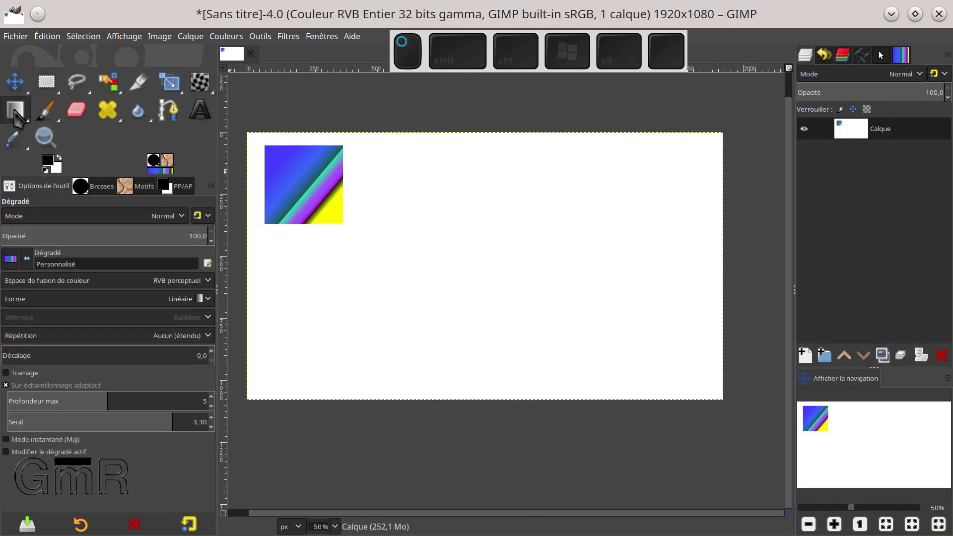
{"action": "left_click", "coordinate": [46, 302]}
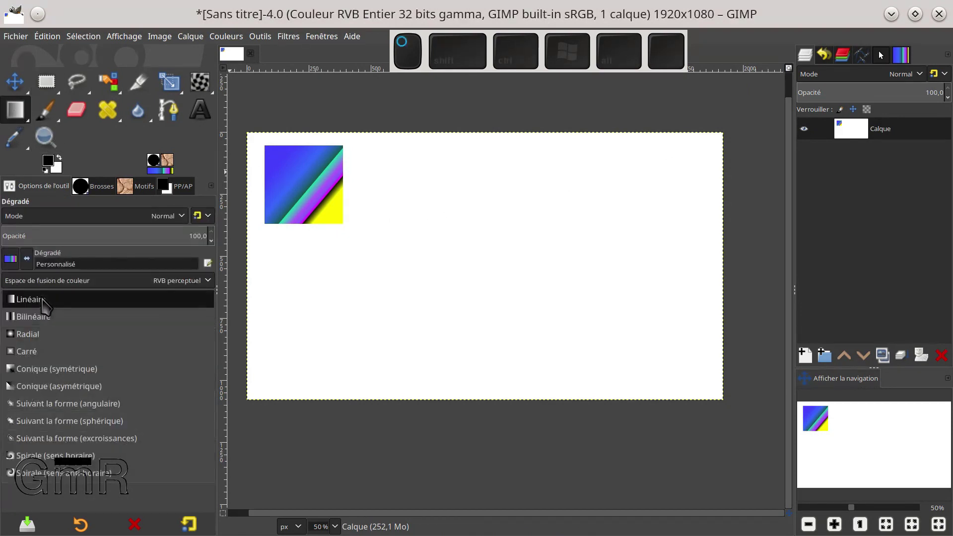
{"action": "left_click", "coordinate": [43, 318]}
{"action": "left_click_drag", "start_coordinate": [387, 184], "coordinate": [406, 195]}
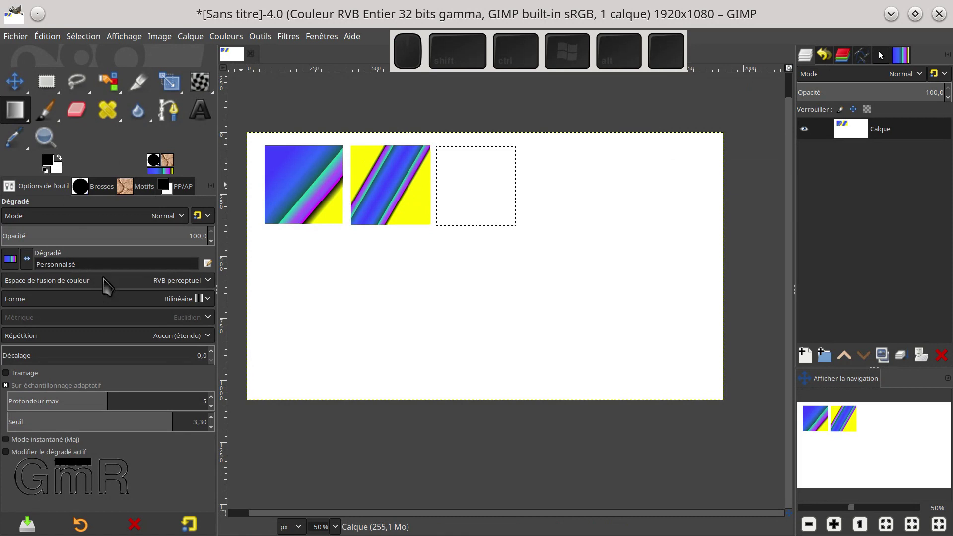
Draw the gradient outward from the centre with the Radial shape in the third square and with the Carré shape in the fourth
{"action": "left_click", "coordinate": [62, 300]}
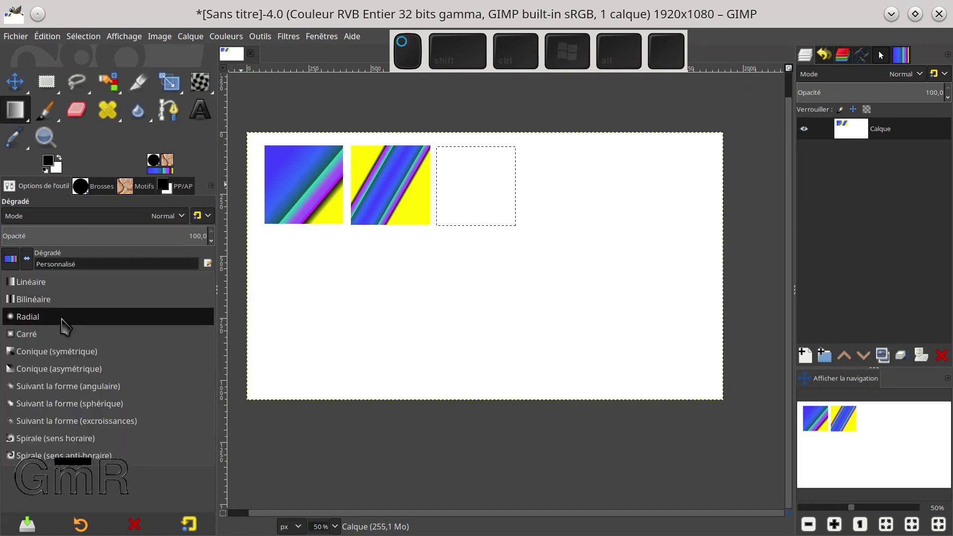
{"action": "left_click", "coordinate": [64, 318]}
{"action": "left_click_drag", "start_coordinate": [473, 189], "coordinate": [503, 214]}
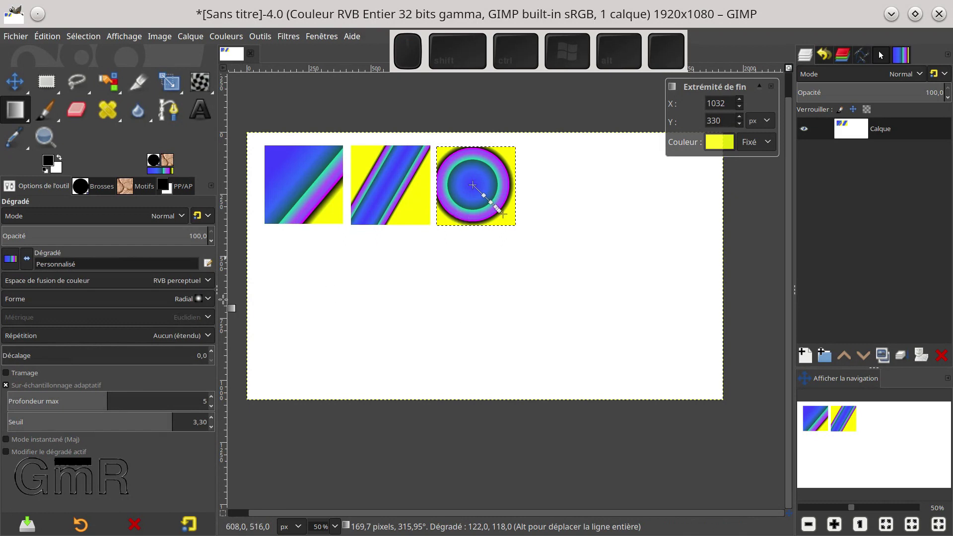
{"action": "left_click", "coordinate": [72, 300]}
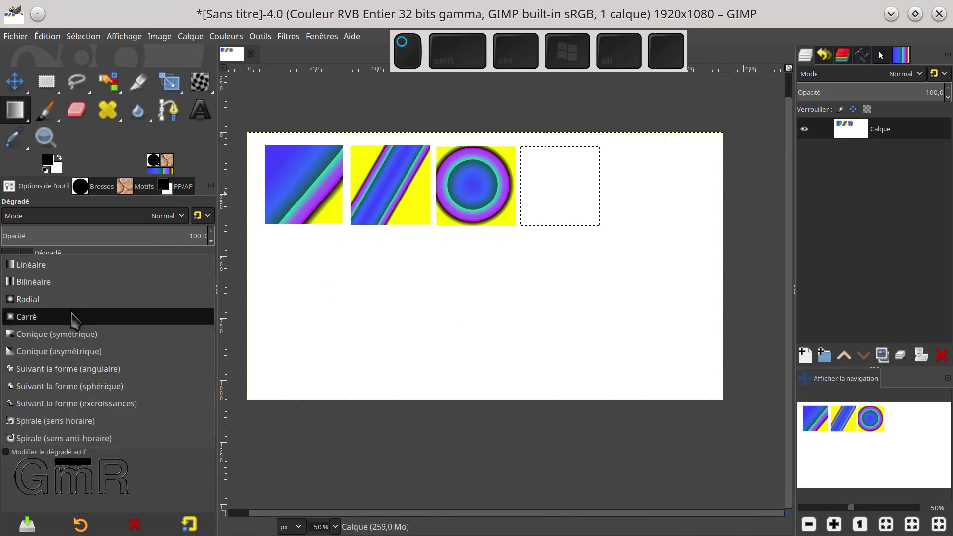
{"action": "left_click", "coordinate": [74, 318]}
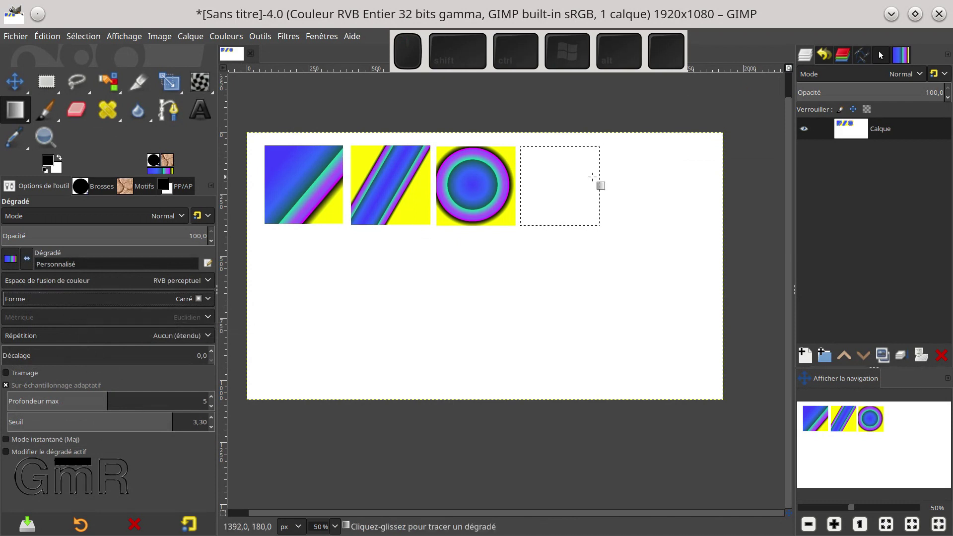
{"action": "left_click_drag", "start_coordinate": [558, 185], "coordinate": [596, 222]}
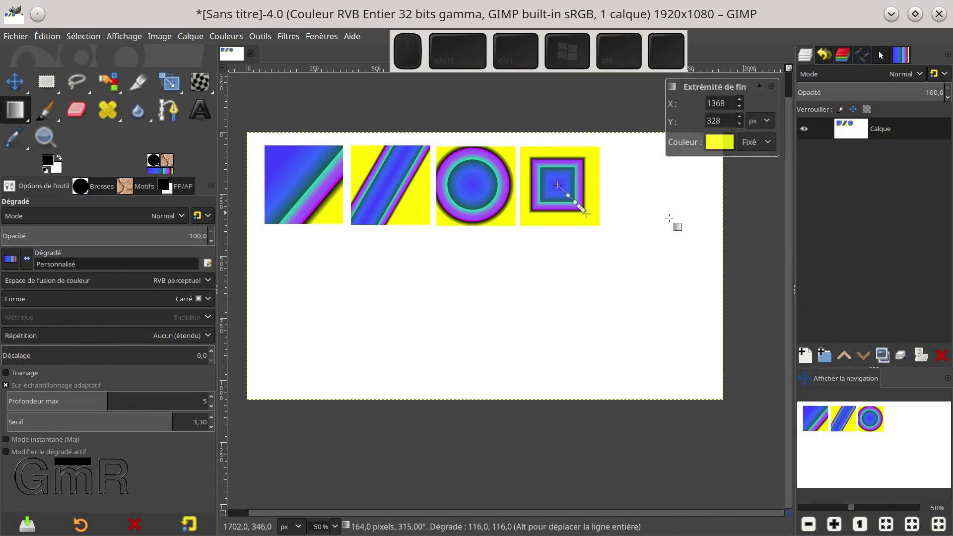
Draw a Conique (symétrique) gradient in the fifth square and a Conique (asymétrique) one in the first square of the second row
{"action": "left_click", "coordinate": [63, 299]}
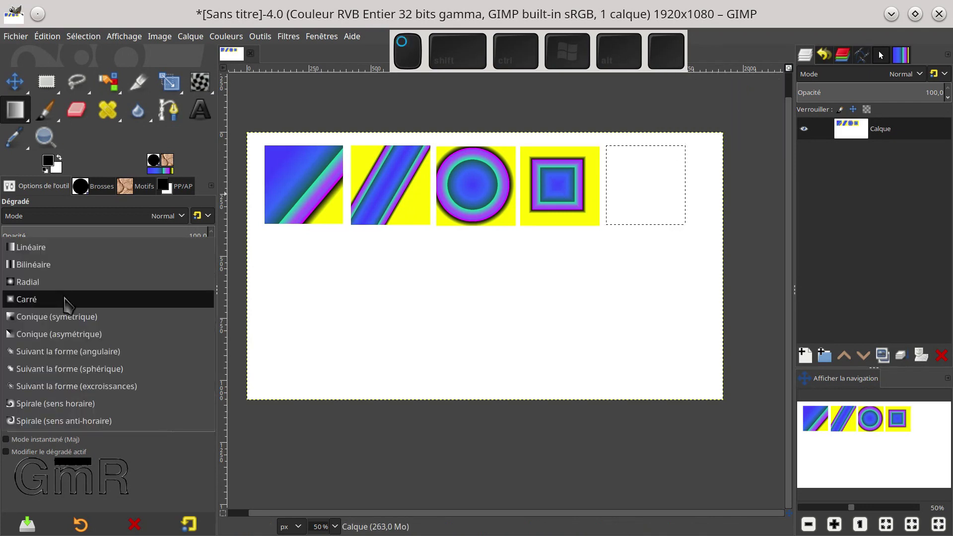
{"action": "left_click", "coordinate": [76, 322]}
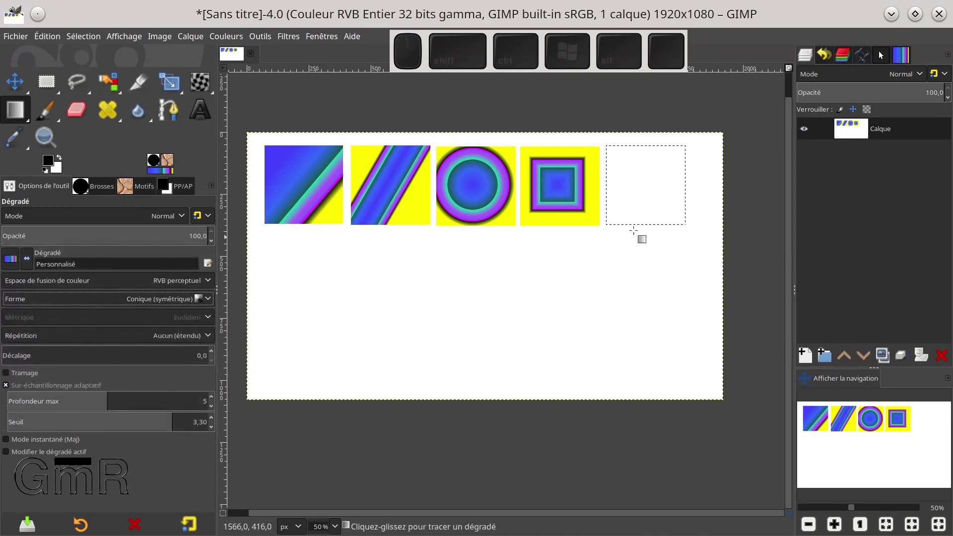
{"action": "left_click_drag", "start_coordinate": [644, 187], "coordinate": [675, 215]}
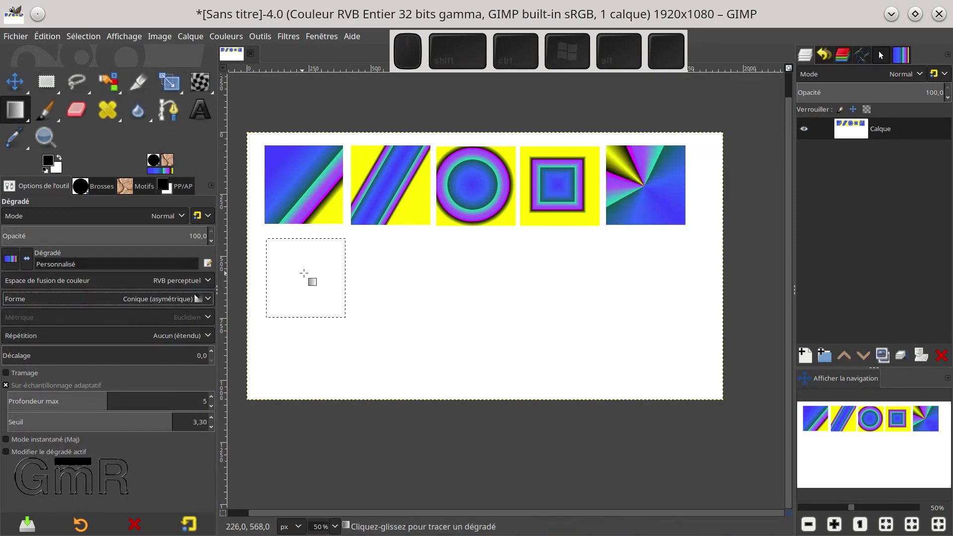
{"action": "left_click_drag", "start_coordinate": [304, 274], "coordinate": [314, 296]}
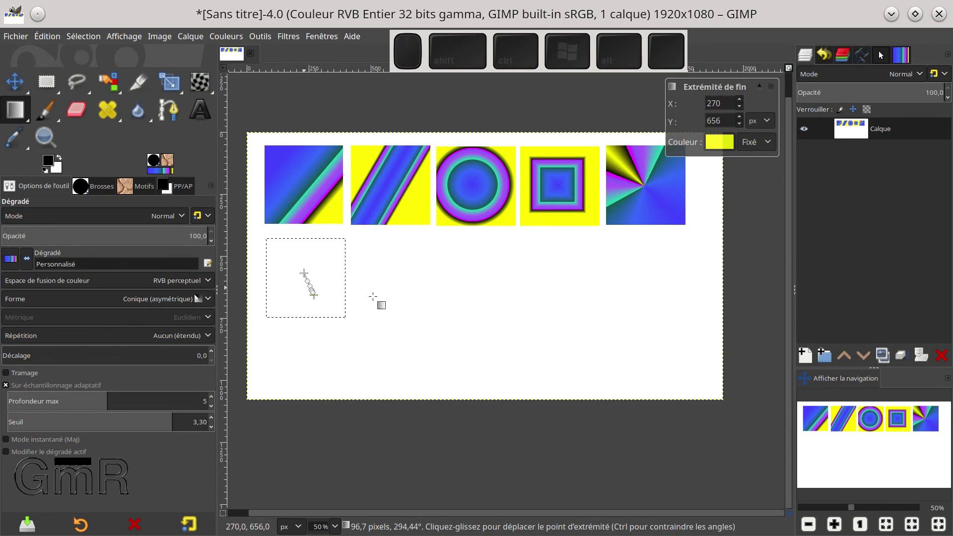
{"action": "left_click_drag", "start_coordinate": [373, 296], "coordinate": [418, 300]}
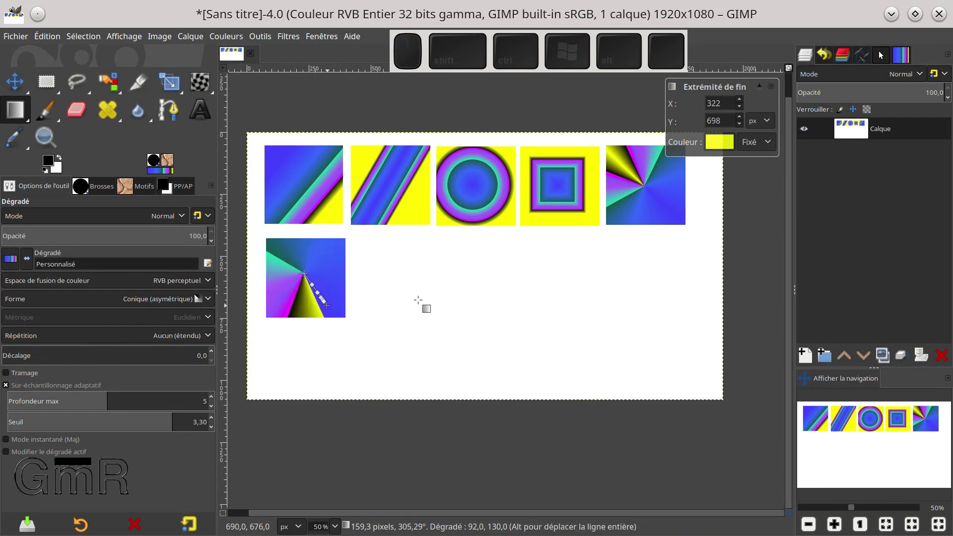
{"action": "left_click", "coordinate": [313, 284]}
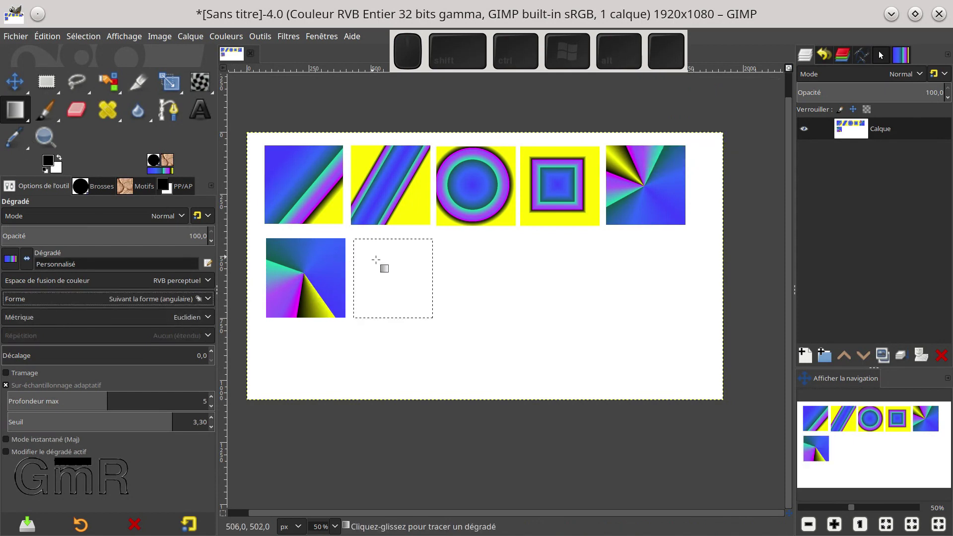
Apply the Suivant la forme (angulaire) gradient to the second row's next square and to a curved freehand selection beside it
{"action": "left_click_drag", "start_coordinate": [377, 261], "coordinate": [390, 282]}
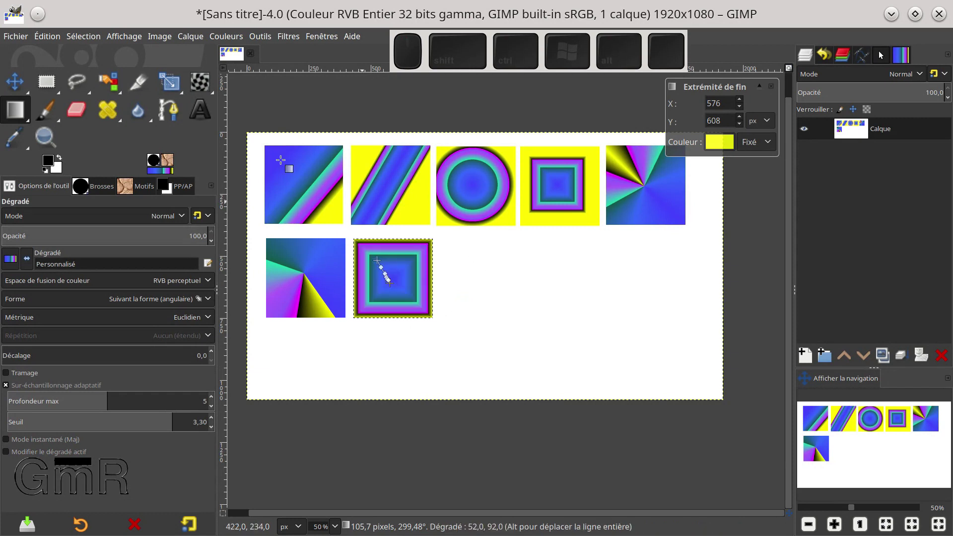
{"action": "key", "text": "f"}
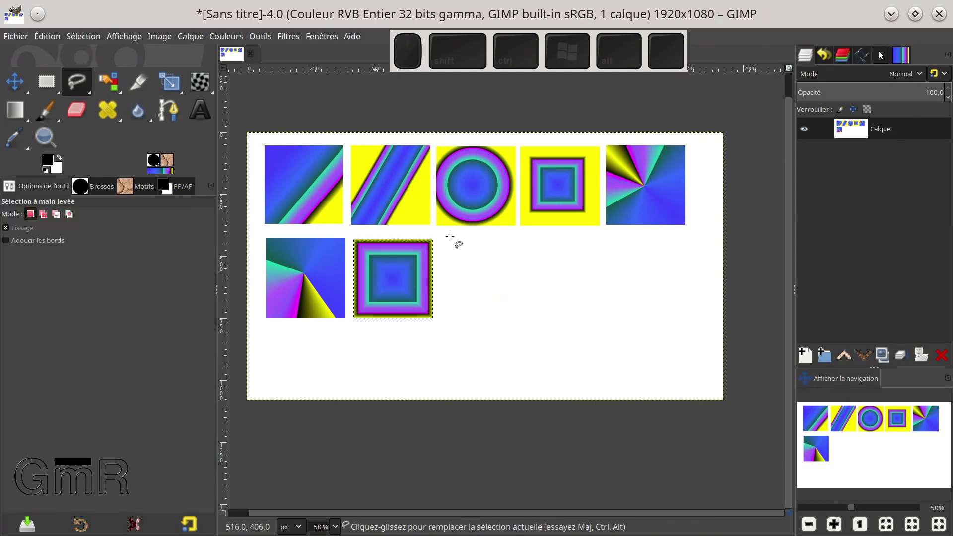
{"action": "left_click_drag", "start_coordinate": [464, 244], "coordinate": [441, 266]}
{"action": "mouse_move", "coordinate": [458, 313]}
{"action": "left_mouse_down"}
{"action": "mouse_move", "coordinate": [489, 317]}
{"action": "mouse_move", "coordinate": [506, 281]}
{"action": "left_mouse_up"}
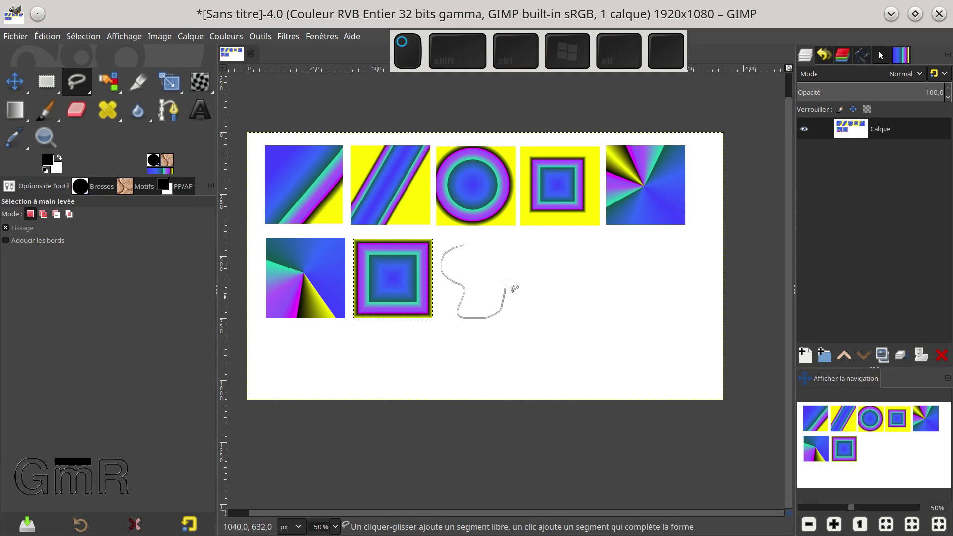
{"action": "left_click", "coordinate": [464, 244]}
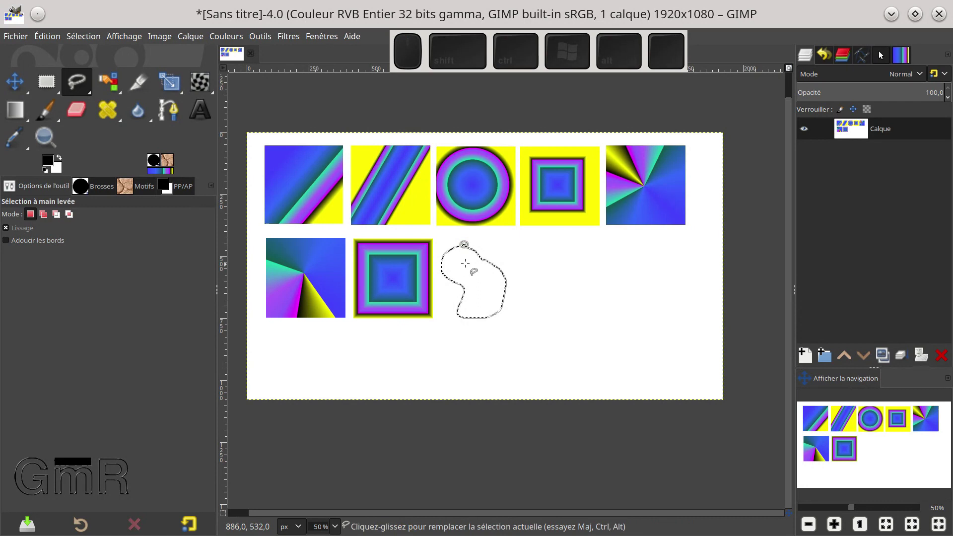
{"action": "key", "text": "g"}
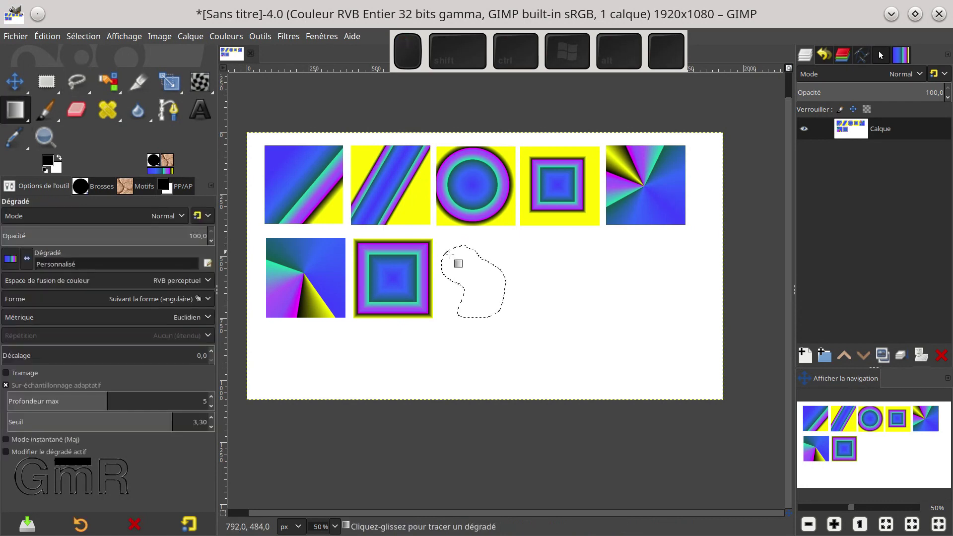
{"action": "left_click_drag", "start_coordinate": [455, 259], "coordinate": [478, 281]}
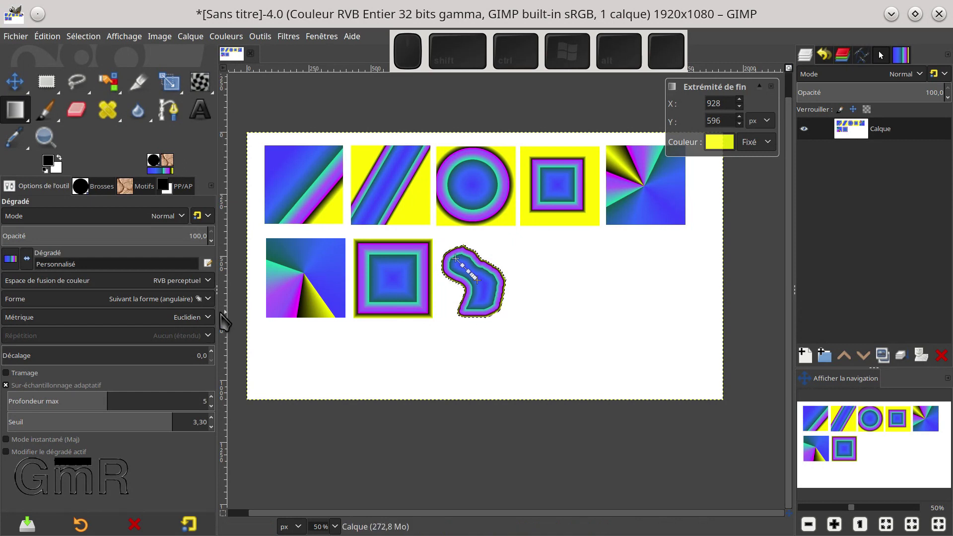
Draw a Suivant la forme (sphérique) gradient about 67 pixels long in the square selection beyond the freehand shape
{"action": "left_click", "coordinate": [136, 299]}
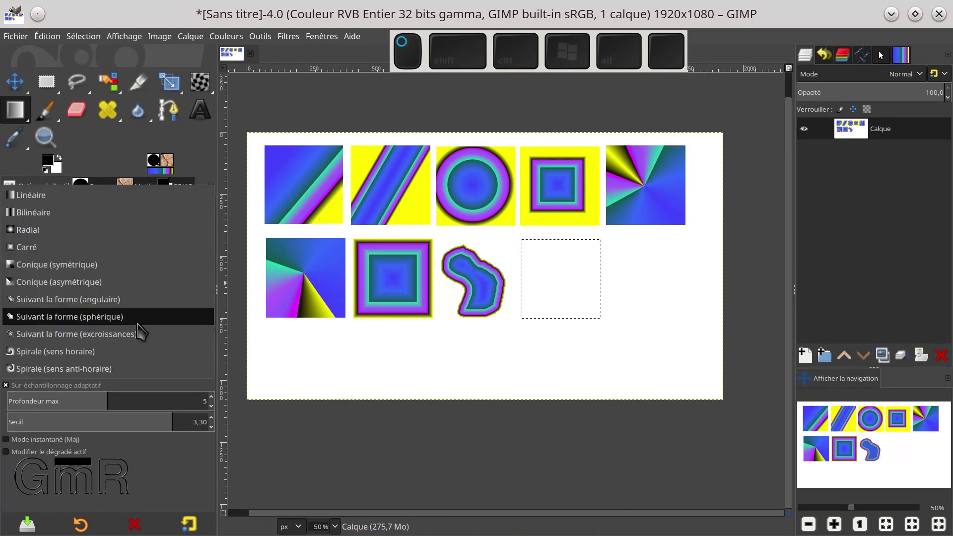
{"action": "left_click", "coordinate": [138, 322]}
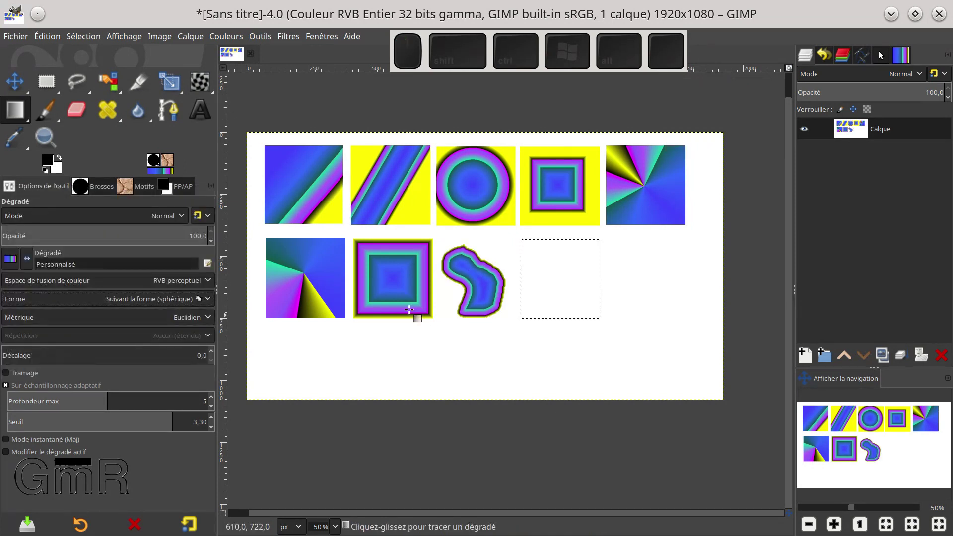
{"action": "left_click_drag", "start_coordinate": [545, 265], "coordinate": [557, 280]}
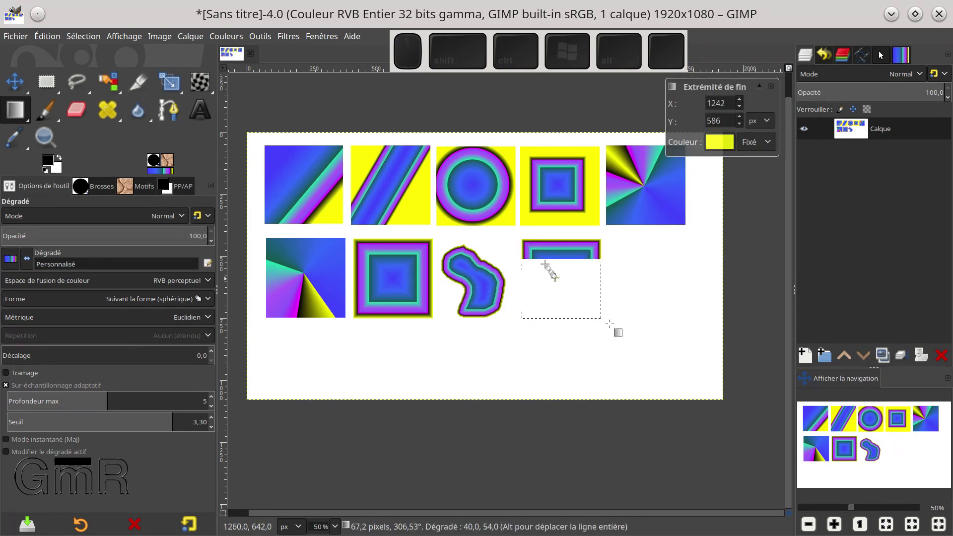
Add a 200x200 circular selection at about 1488,430 in the empty space at the end of the second row
{"action": "left_click", "coordinate": [79, 84]}
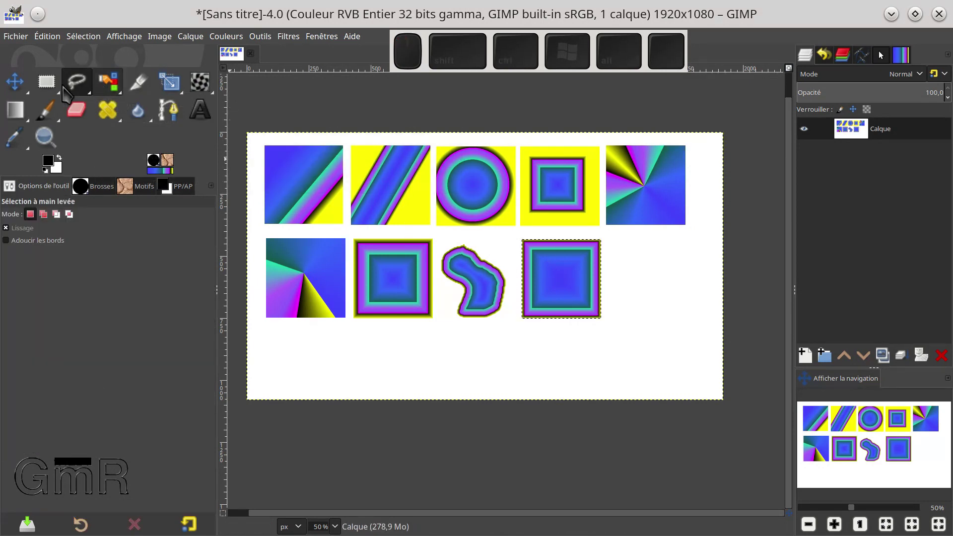
{"action": "left_click", "coordinate": [46, 82]}
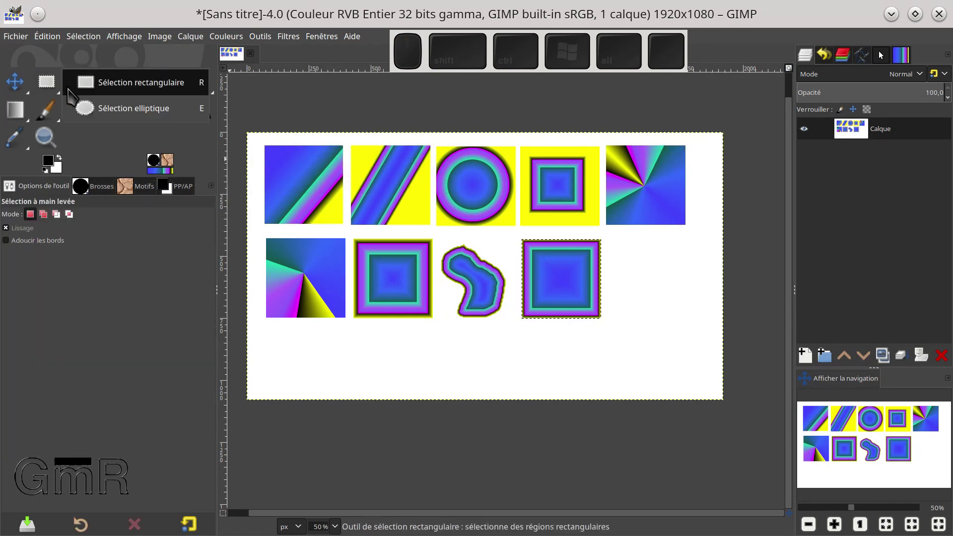
{"action": "left_click", "coordinate": [92, 104]}
{"action": "left_click", "coordinate": [635, 267]}
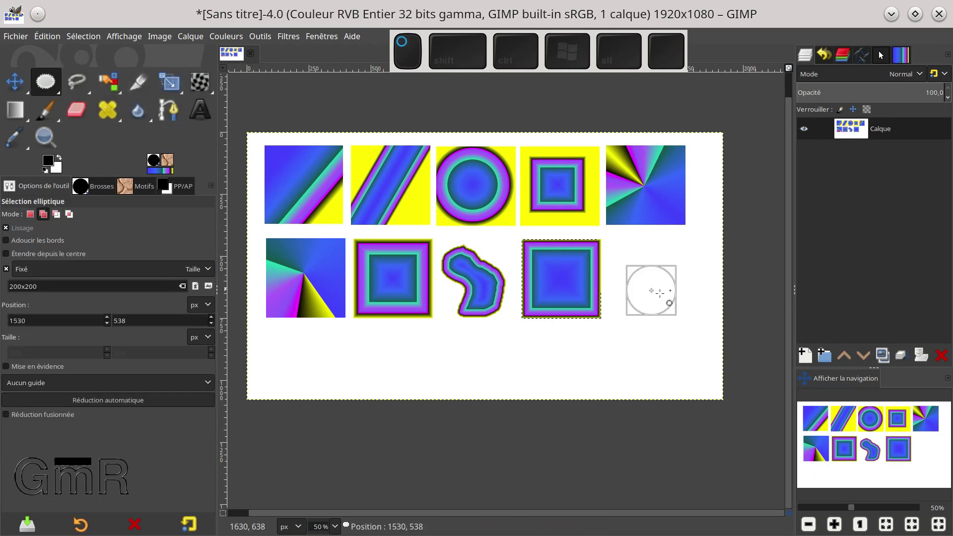
{"action": "left_click_drag", "start_coordinate": [659, 278], "coordinate": [639, 250]}
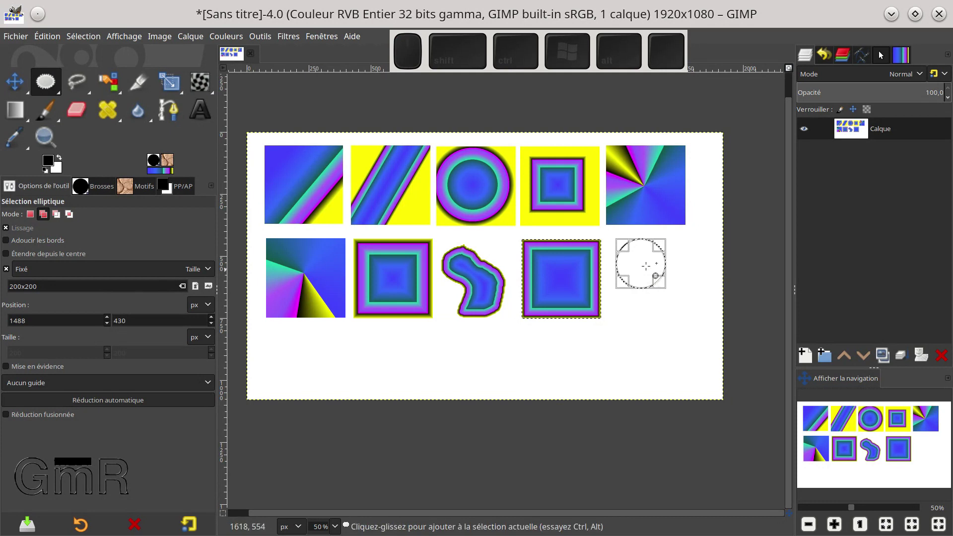
Draw a Suivant la forme (sphérique) gradient in the circular selection and a Suivant la forme (excroissances) one about 85 pixels long in the third row's first square
{"action": "key", "text": "g"}
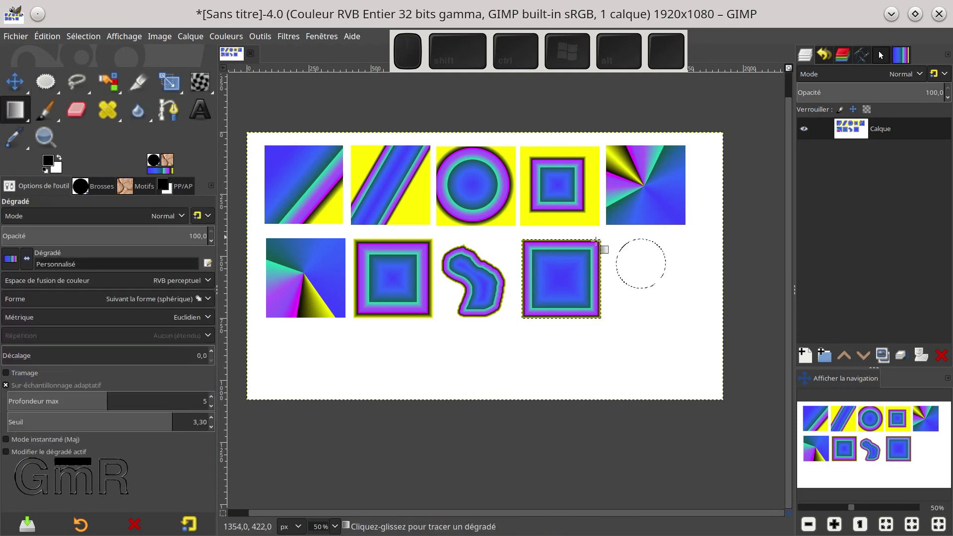
{"action": "left_click_drag", "start_coordinate": [638, 255], "coordinate": [643, 268]}
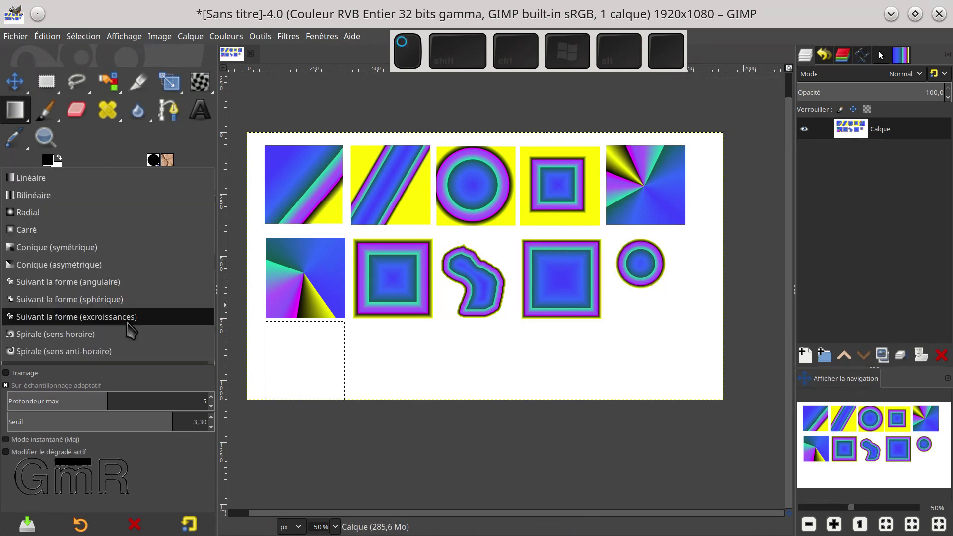
{"action": "left_click", "coordinate": [126, 320]}
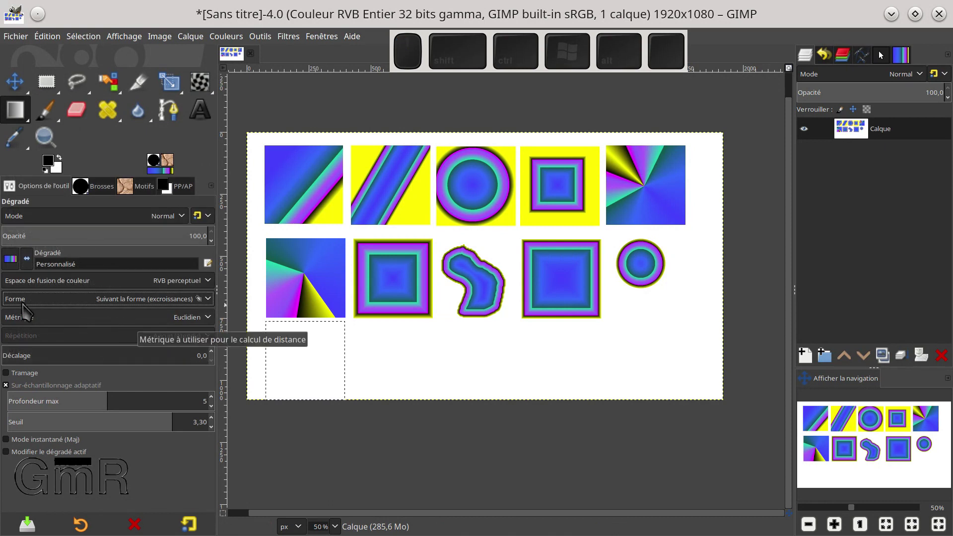
{"action": "left_click", "coordinate": [304, 362]}
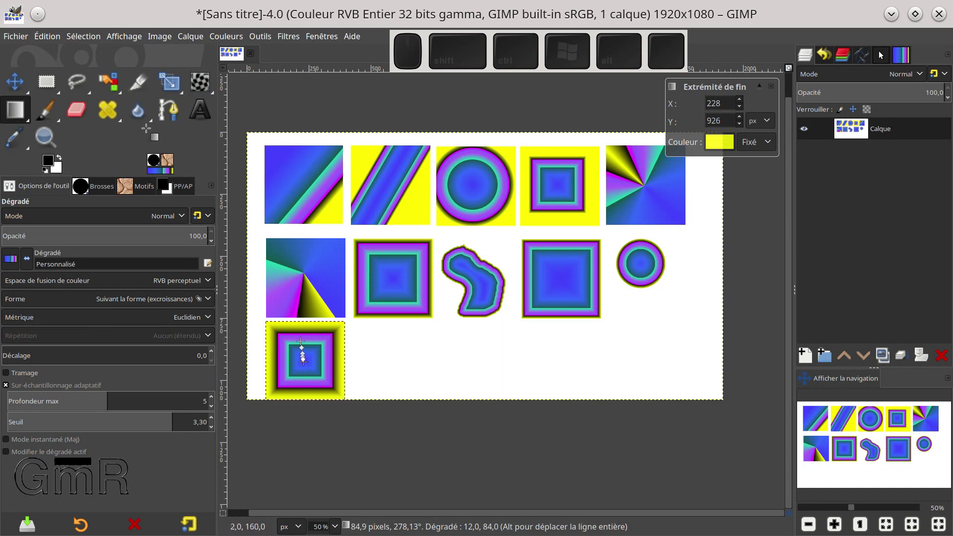
Make a winding freehand selection beside the third row's first square and draw a Suivant la forme (excroissances) gradient about 55 pixels long in it
{"action": "left_click", "coordinate": [76, 81]}
{"action": "mouse_move", "coordinate": [363, 328]}
{"action": "left_mouse_down"}
{"action": "mouse_move", "coordinate": [382, 358]}
{"action": "mouse_move", "coordinate": [364, 371]}
{"action": "mouse_move", "coordinate": [364, 357]}
{"action": "mouse_move", "coordinate": [351, 371]}
{"action": "mouse_move", "coordinate": [419, 385]}
{"action": "mouse_move", "coordinate": [413, 366]}
{"action": "mouse_move", "coordinate": [394, 369]}
{"action": "mouse_move", "coordinate": [396, 344]}
{"action": "mouse_move", "coordinate": [412, 331]}
{"action": "mouse_move", "coordinate": [383, 338]}
{"action": "mouse_move", "coordinate": [364, 328]}
{"action": "left_mouse_up"}
{"action": "double_click", "coordinate": [365, 343]}
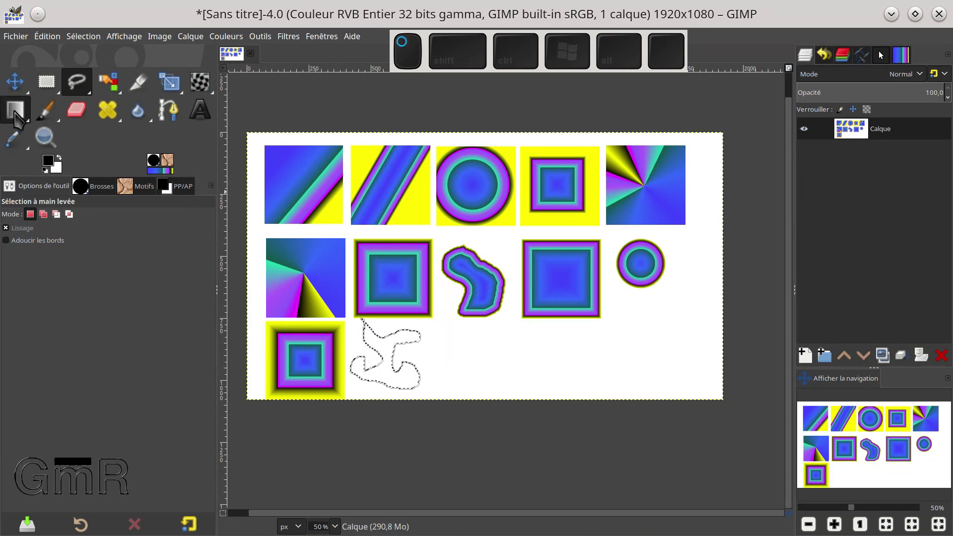
{"action": "left_click", "coordinate": [15, 111]}
{"action": "left_click_drag", "start_coordinate": [388, 362], "coordinate": [390, 363]}
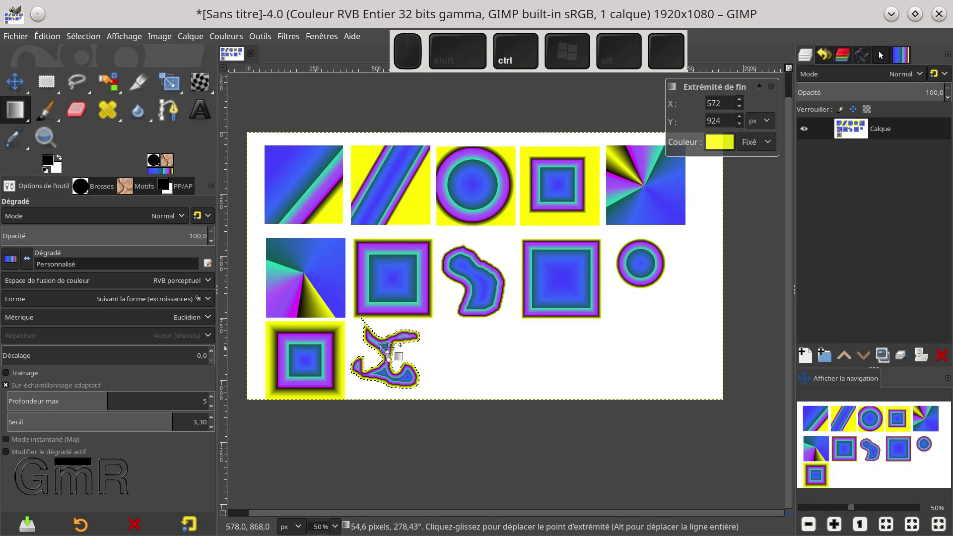
Examine the colour bands and edges of the gradient inside the winding freehand shape at high magnification
{"action": "scroll", "coordinate": [423, 354], "scroll_direction": "up", "scroll_amount": 2}
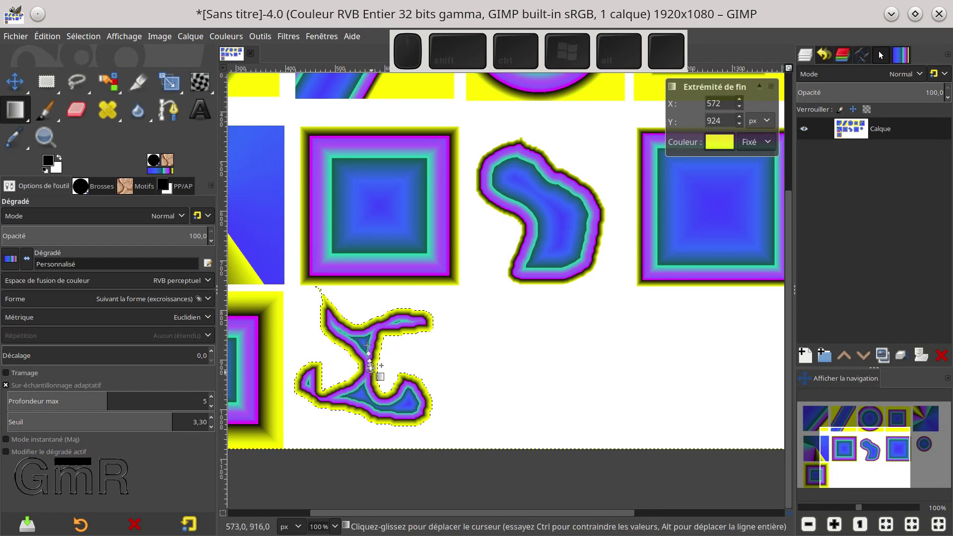
{"action": "scroll", "coordinate": [371, 368], "scroll_direction": "up", "scroll_amount": 4}
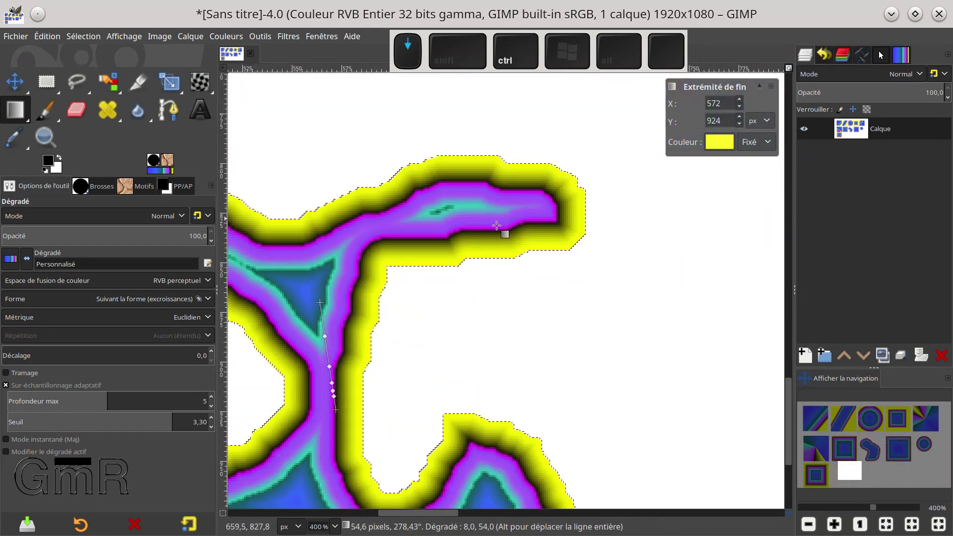
{"action": "scroll", "coordinate": [504, 226], "scroll_direction": "down", "scroll_amount": 2}
{"action": "scroll", "coordinate": [492, 226], "scroll_direction": "up", "scroll_amount": 2}
{"action": "scroll", "coordinate": [481, 224], "scroll_direction": "up", "scroll_amount": 4}
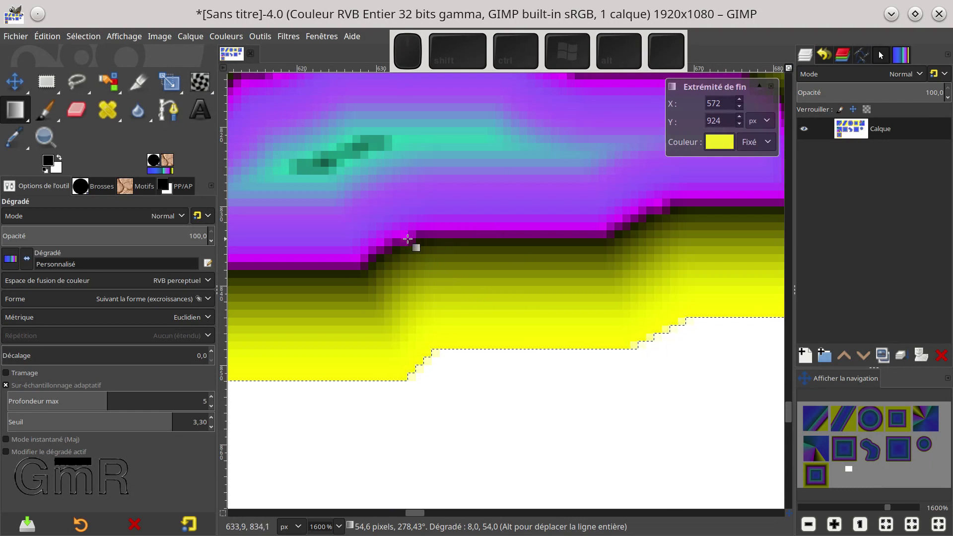
{"action": "scroll", "coordinate": [407, 238], "scroll_direction": "down", "scroll_amount": 2}
{"action": "scroll", "coordinate": [407, 239], "scroll_direction": "down", "scroll_amount": 2}
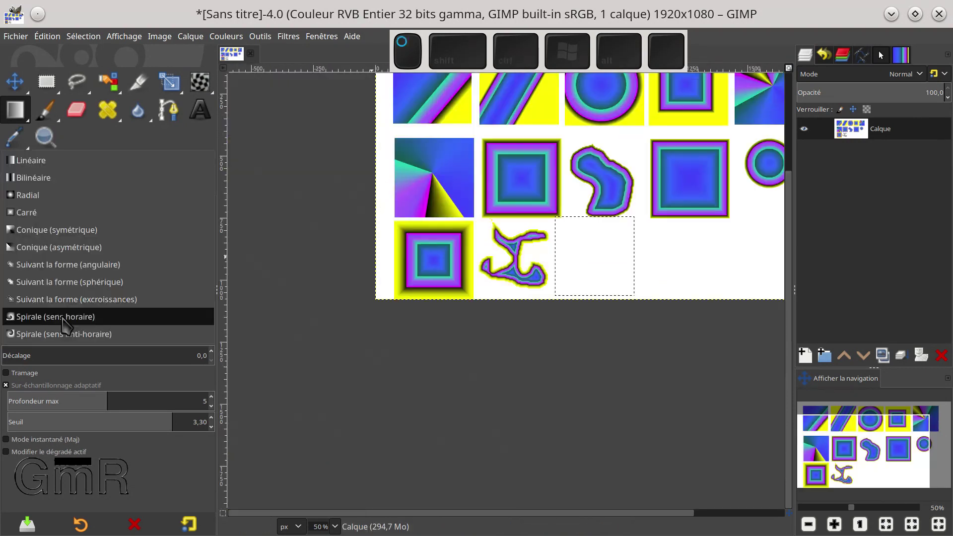
Draw a Spirale (sens horaire) gradient about 127 pixels long in the square selection beyond the winding freehand shape
{"action": "left_click", "coordinate": [30, 315]}
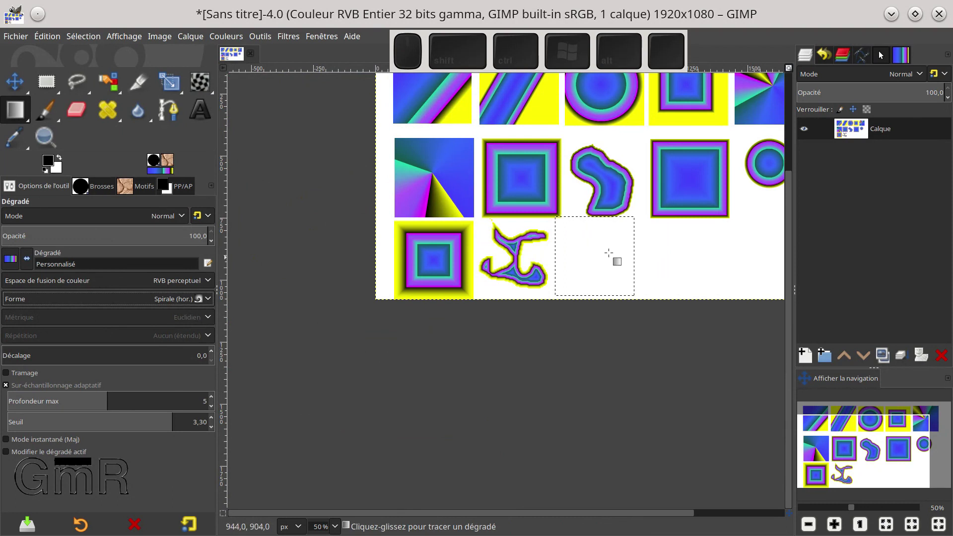
{"action": "left_click_drag", "start_coordinate": [600, 250], "coordinate": [619, 277]}
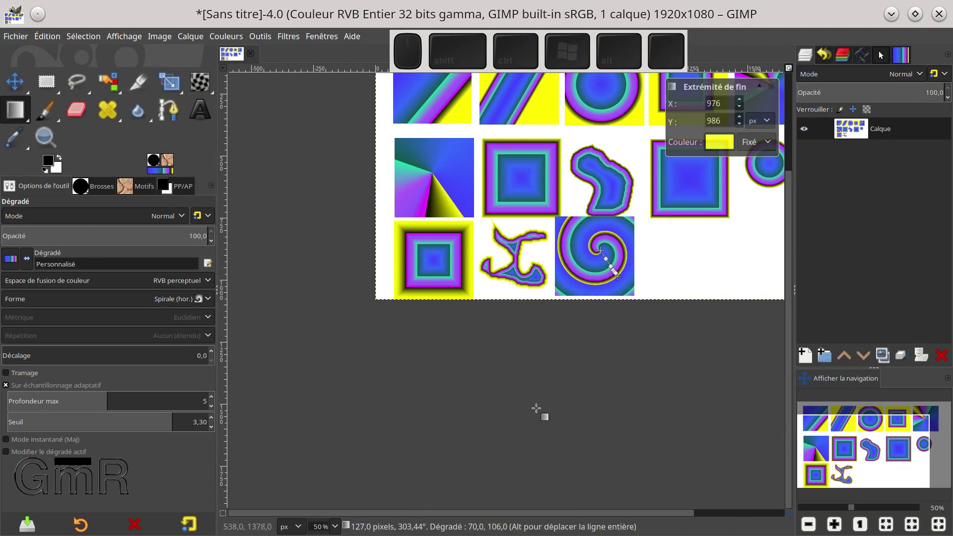
Make a rounded, roughly rectangular freehand selection beyond the spiral square and draw a Spirale (sens anti-horaire) gradient in it, ending at about 1414,962
{"action": "scroll", "coordinate": [535, 345], "scroll_direction": "right", "scroll_amount": 3}
{"action": "scroll", "coordinate": [534, 345], "scroll_direction": "up", "scroll_amount": 1}
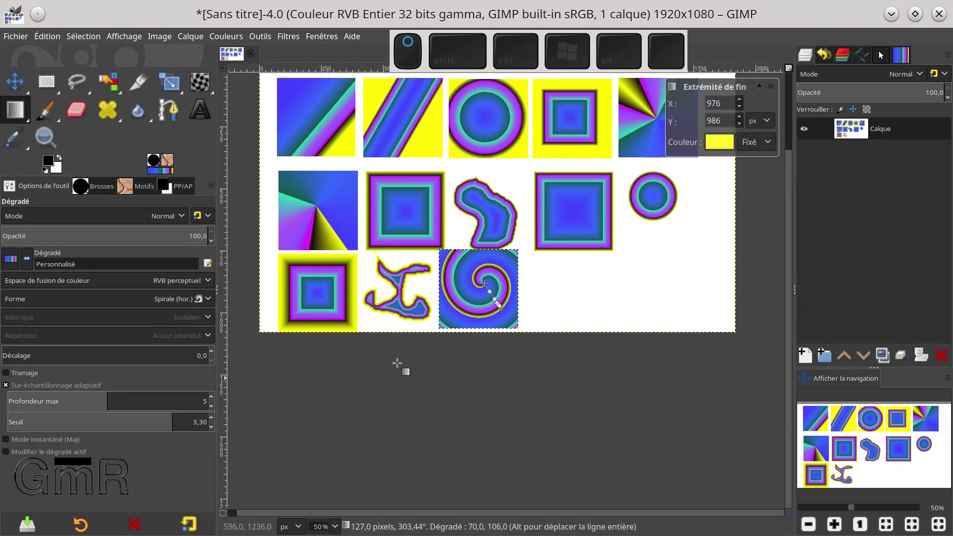
{"action": "left_click", "coordinate": [75, 84]}
{"action": "mouse_move", "coordinate": [538, 293]}
{"action": "left_mouse_down"}
{"action": "mouse_move", "coordinate": [572, 311]}
{"action": "mouse_move", "coordinate": [626, 311]}
{"action": "mouse_move", "coordinate": [633, 277]}
{"action": "left_mouse_up"}
{"action": "left_click", "coordinate": [617, 259]}
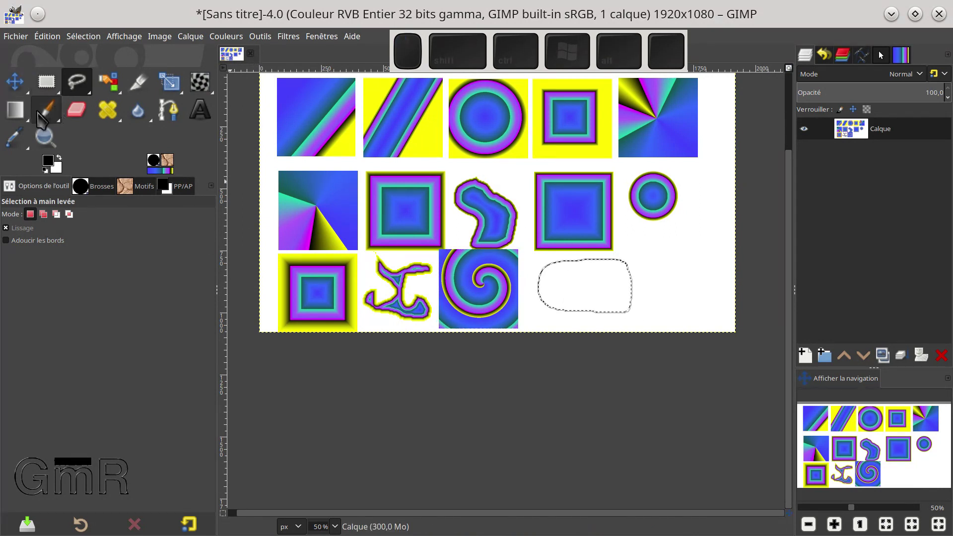
{"action": "left_click", "coordinate": [22, 113]}
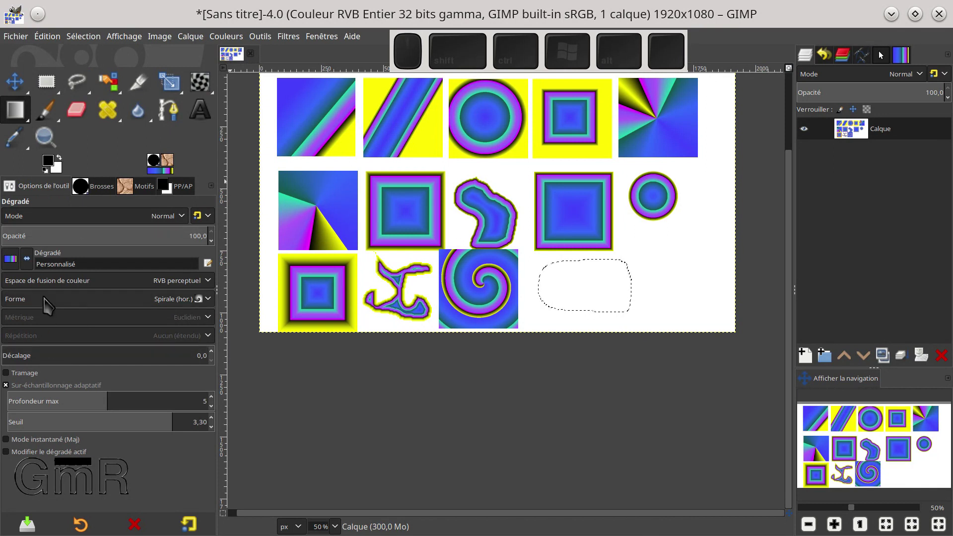
{"action": "left_click", "coordinate": [90, 304]}
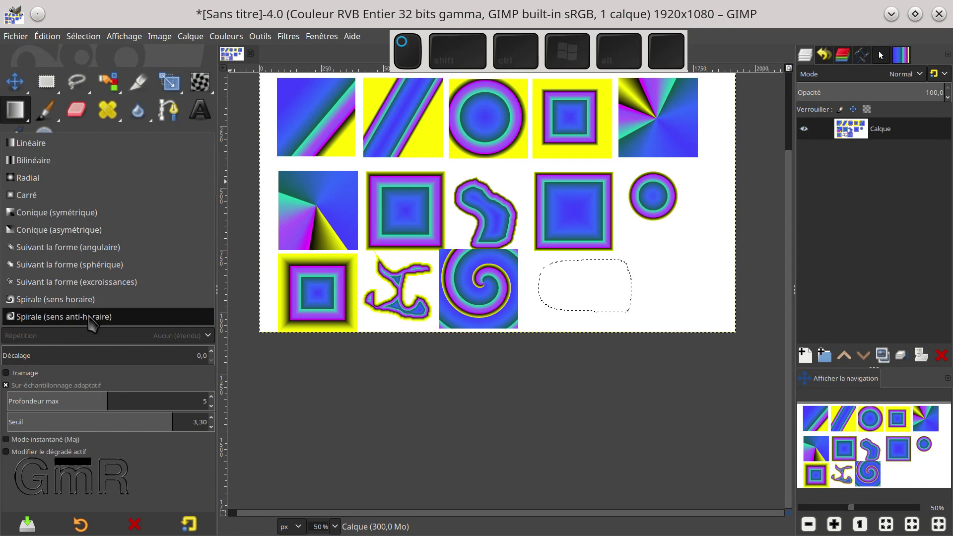
{"action": "left_click", "coordinate": [92, 317]}
{"action": "left_click_drag", "start_coordinate": [583, 284], "coordinate": [611, 303]}
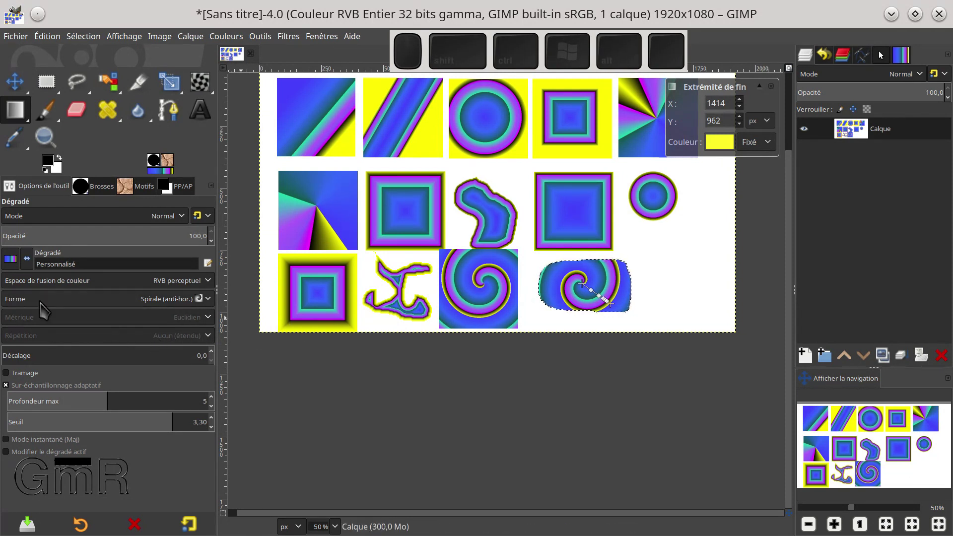
Add a white layer above the samples and draw a Carré gradient on it from about 450,134 to 1052,528
{"action": "left_click", "coordinate": [806, 356]}
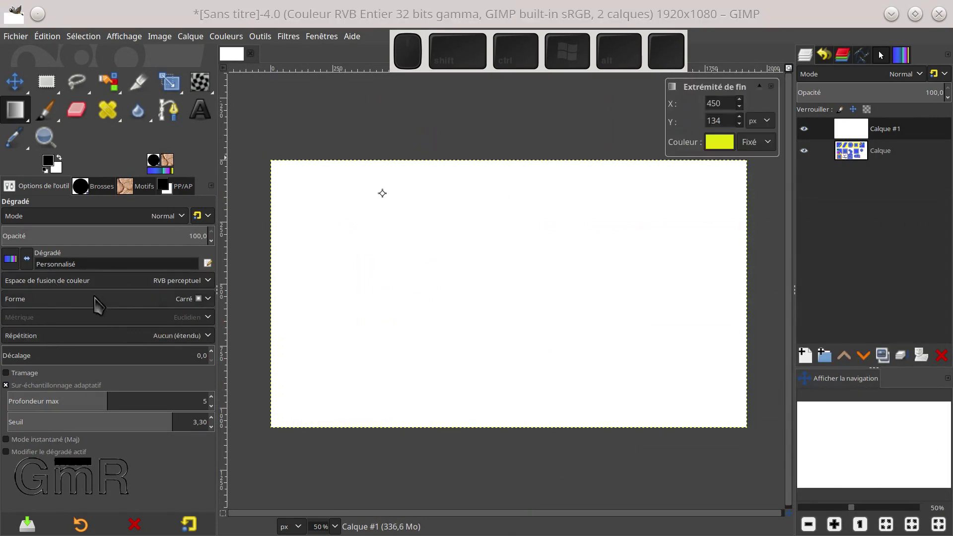
{"action": "left_click", "coordinate": [183, 301]}
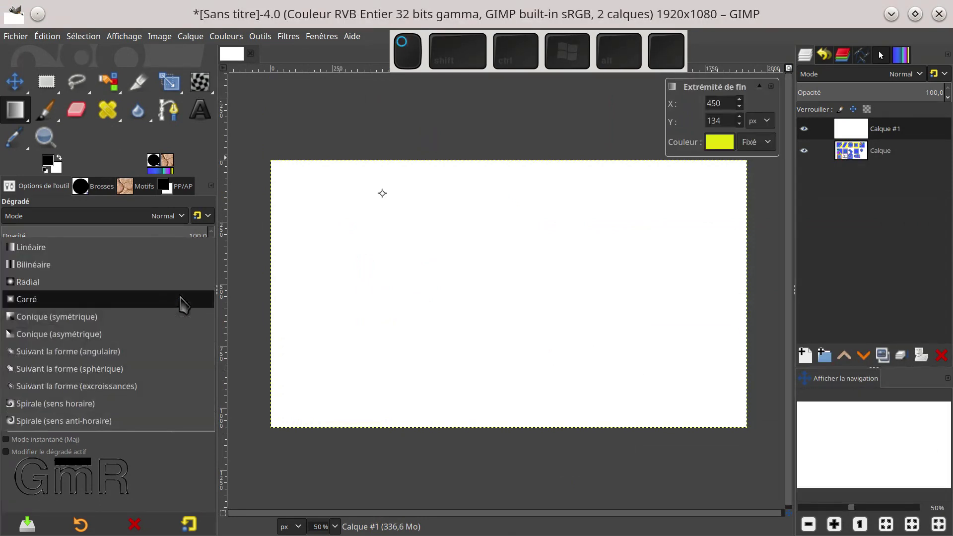
{"action": "left_click", "coordinate": [183, 300]}
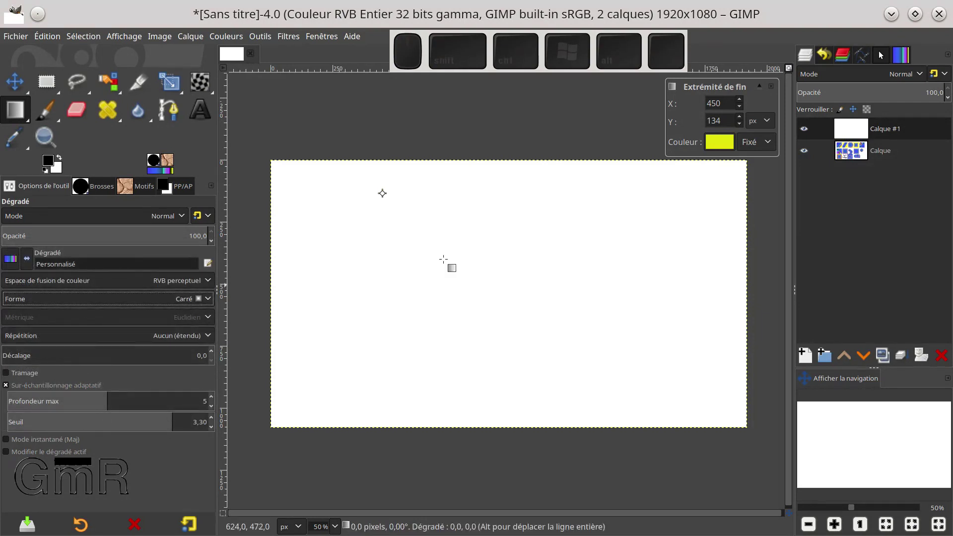
{"action": "left_click_drag", "start_coordinate": [382, 193], "coordinate": [532, 291]}
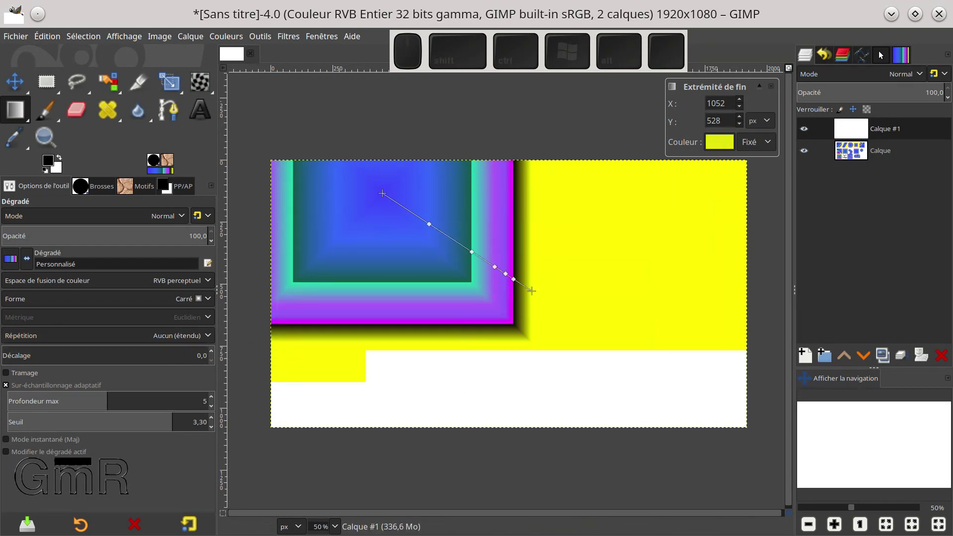
Set the gradient's repetition to Tronquer and turn off Sur-échantillonnage adaptatif
{"action": "left_click", "coordinate": [184, 342]}
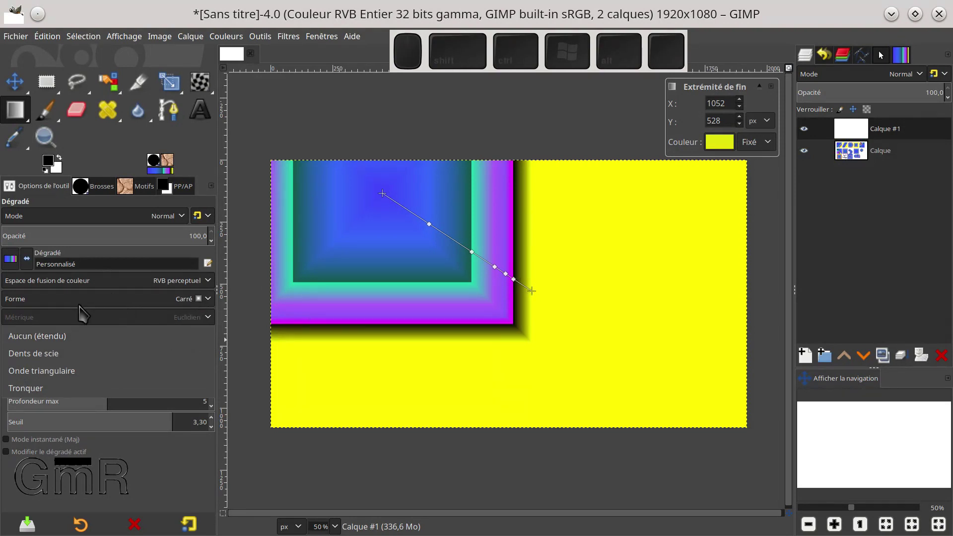
{"action": "left_click", "coordinate": [55, 393]}
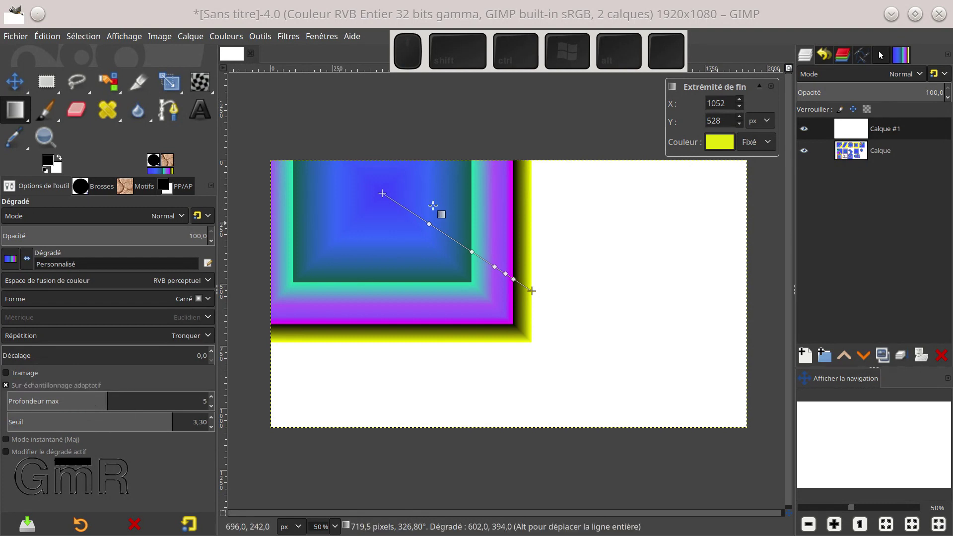
{"action": "left_click", "coordinate": [6, 386]}
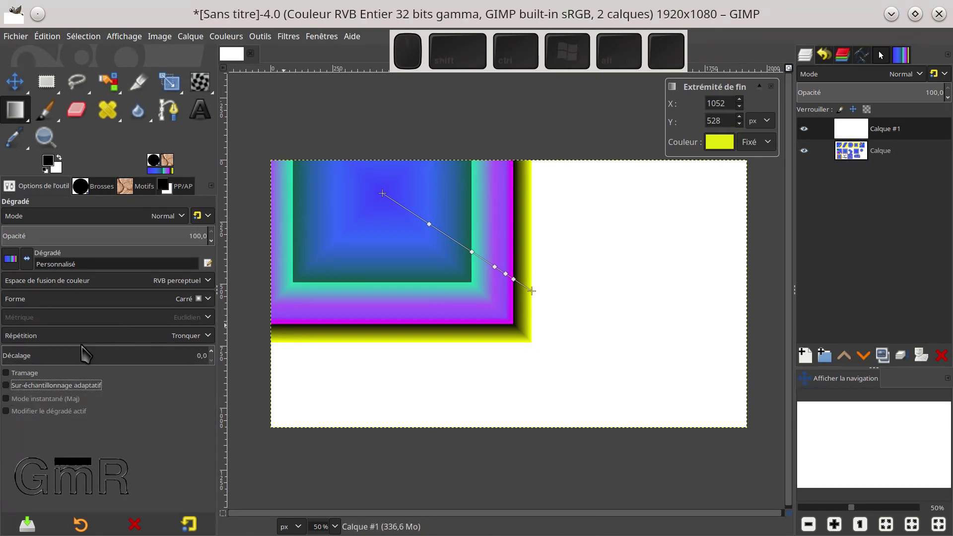
Switch the gradient's repetition to Dents de scie and its shape to Linéaire
{"action": "left_click", "coordinate": [138, 338]}
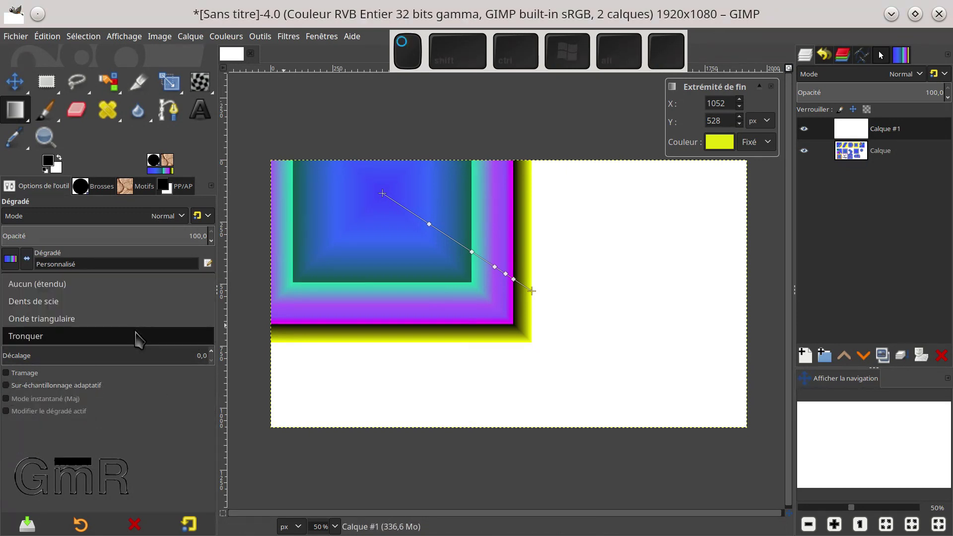
{"action": "left_click", "coordinate": [137, 301]}
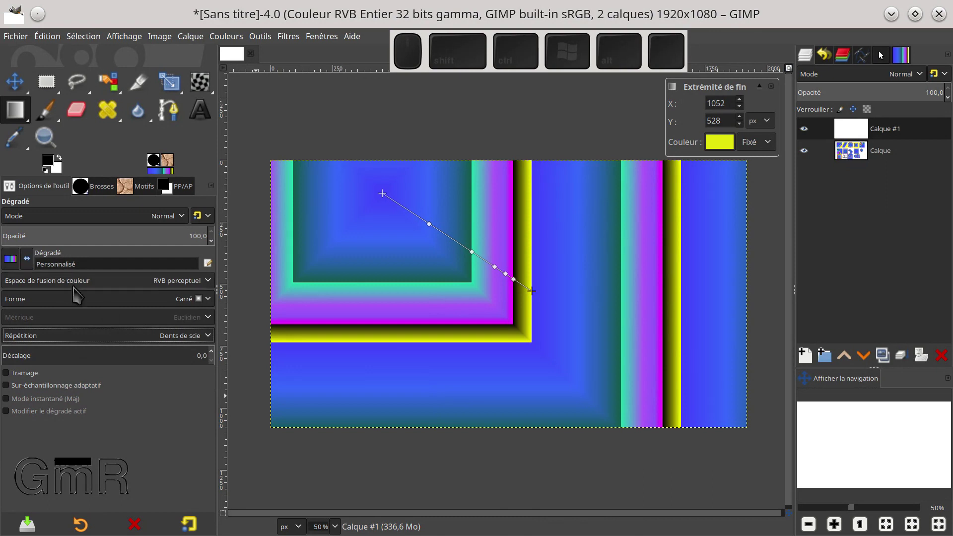
{"action": "left_click", "coordinate": [182, 304]}
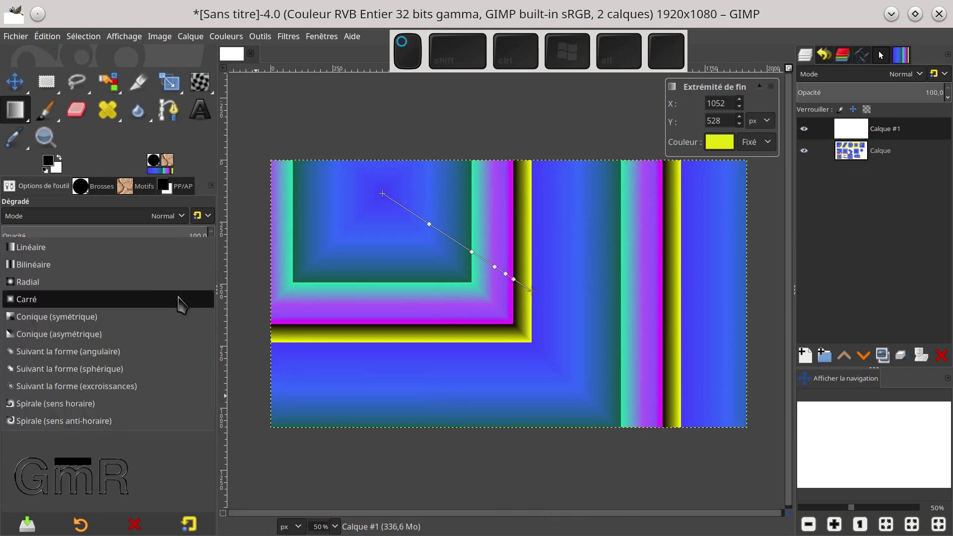
{"action": "left_click", "coordinate": [111, 248]}
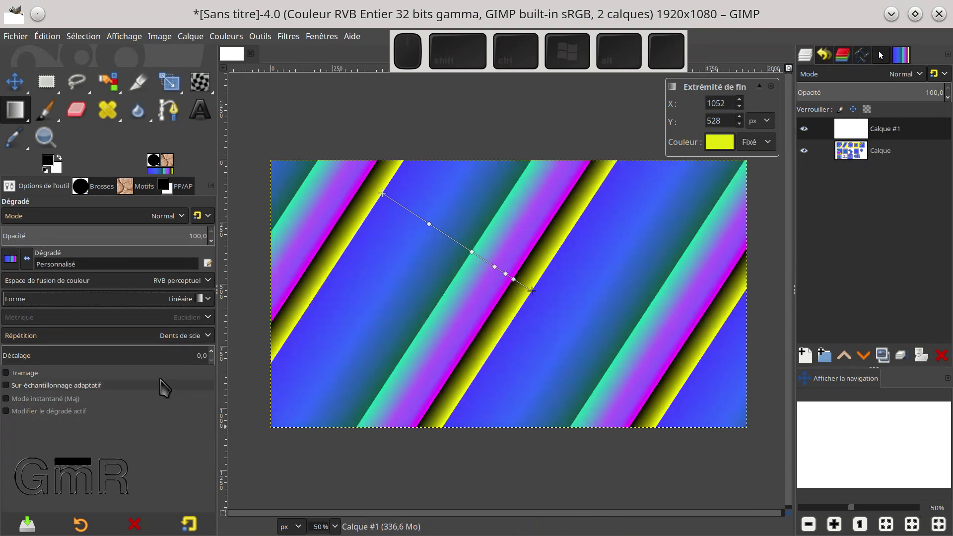
Set the repetition to Onde triangulaire and shorten the gradient by moving its start point to about 756,336
{"action": "left_click", "coordinate": [172, 337]}
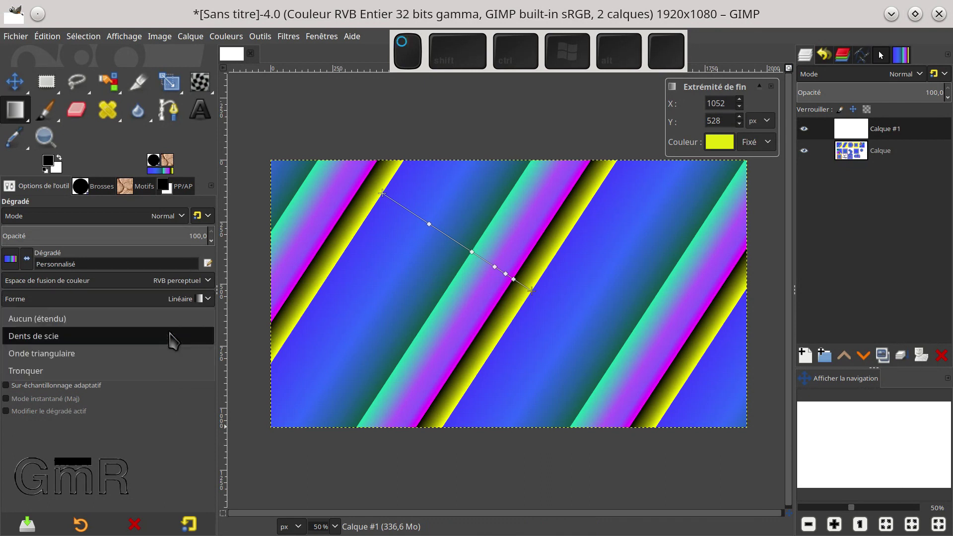
{"action": "left_click", "coordinate": [152, 354]}
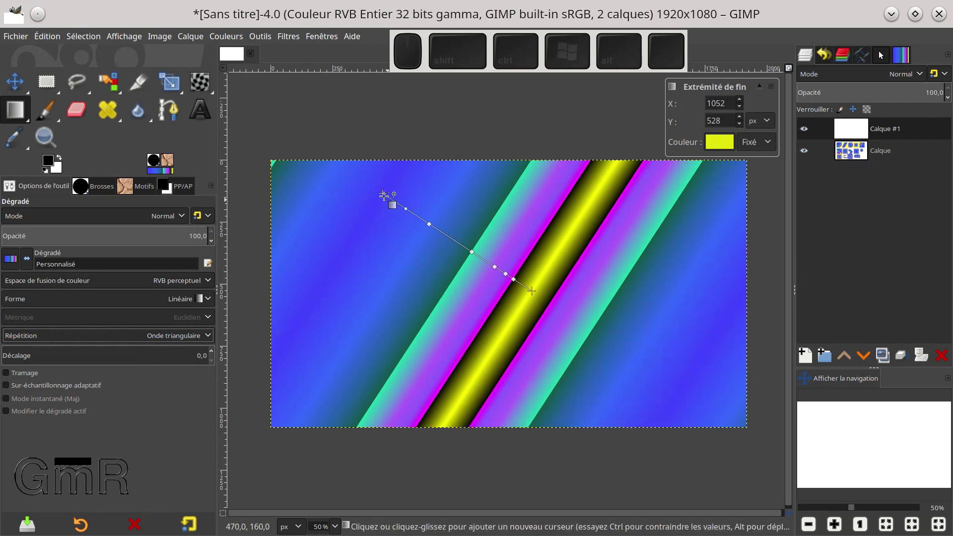
{"action": "left_click_drag", "start_coordinate": [384, 194], "coordinate": [458, 244]}
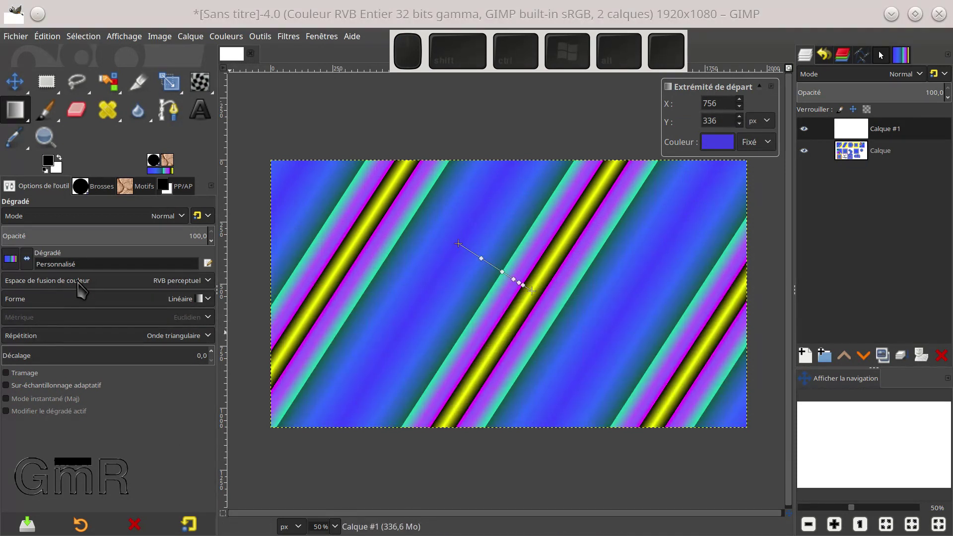
Change the gradient shape to Suivant la forme (angulaire) and view its Métrique choices without changing the metric
{"action": "left_click", "coordinate": [166, 300]}
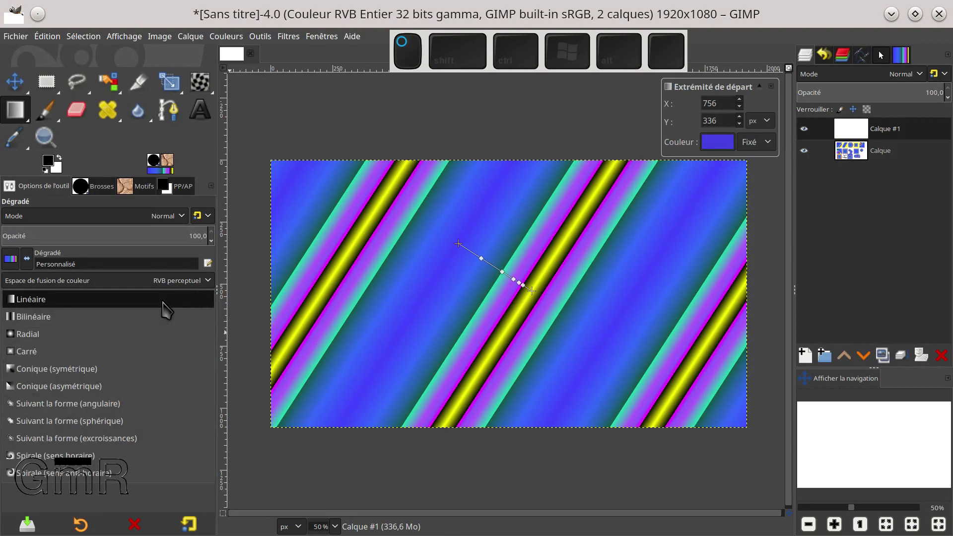
{"action": "left_click", "coordinate": [129, 411]}
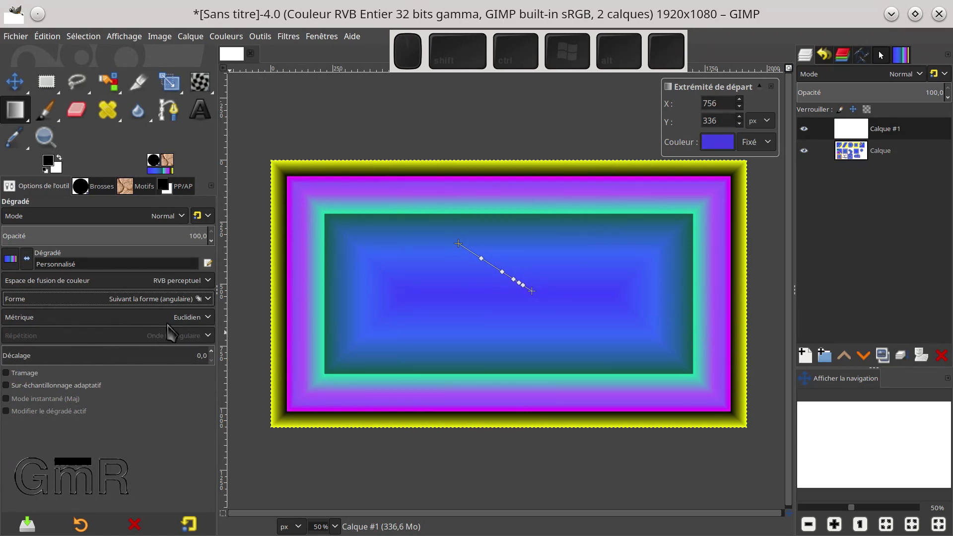
{"action": "left_click", "coordinate": [207, 320]}
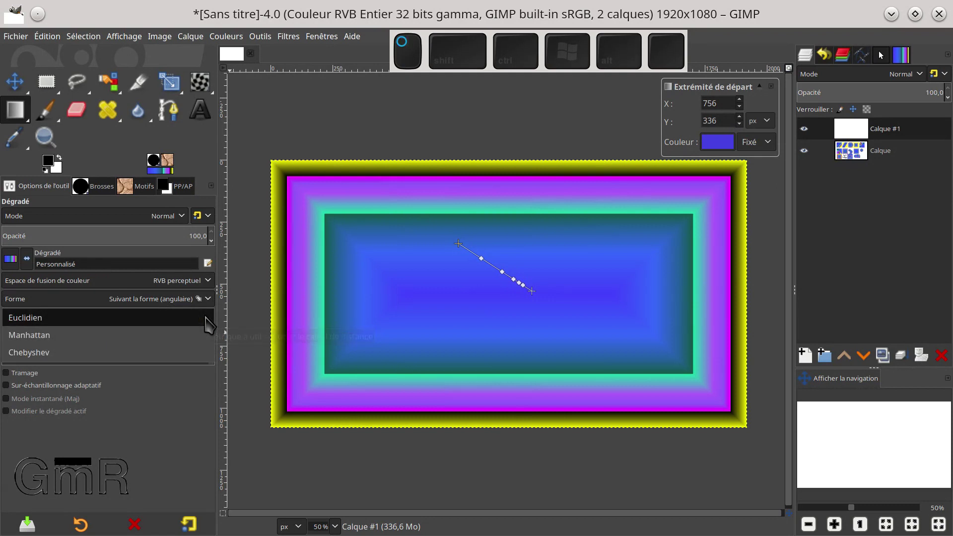
{"action": "key", "text": "Escape"}
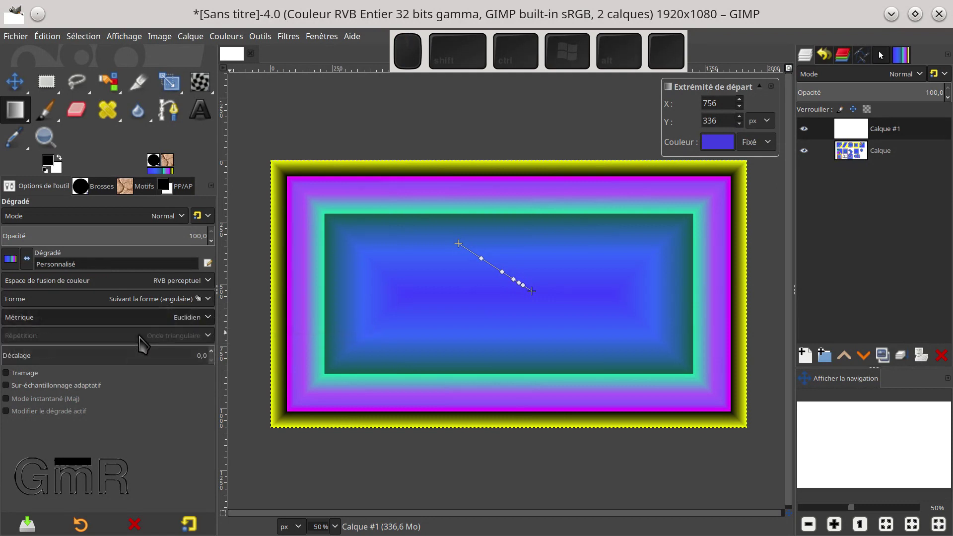
Try the Manhattan and Chebyshev metrics while moving the gradient's end point to about 1066,656, and return the metric to Euclidien
{"action": "key", "text": "Down"}
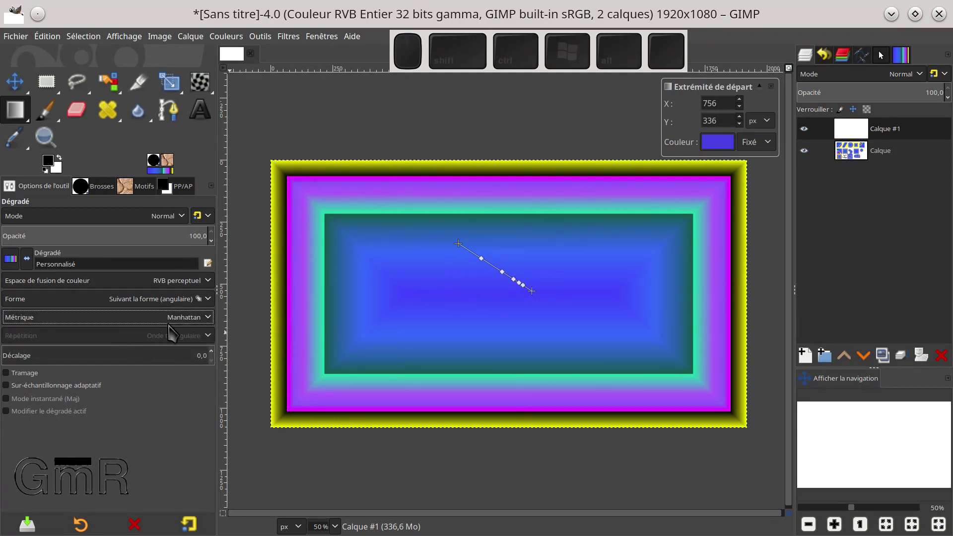
{"action": "key", "text": "Down"}
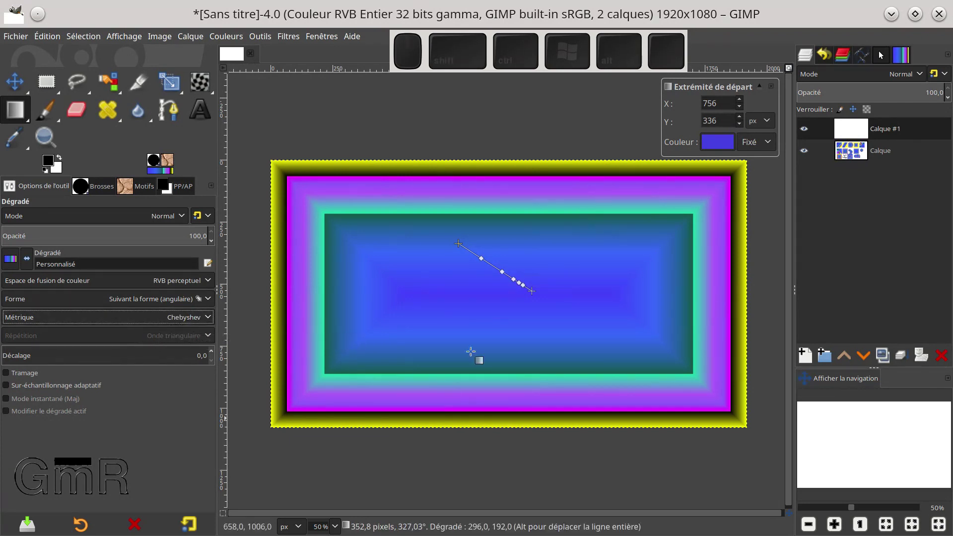
{"action": "left_click_drag", "start_coordinate": [533, 301], "coordinate": [535, 324]}
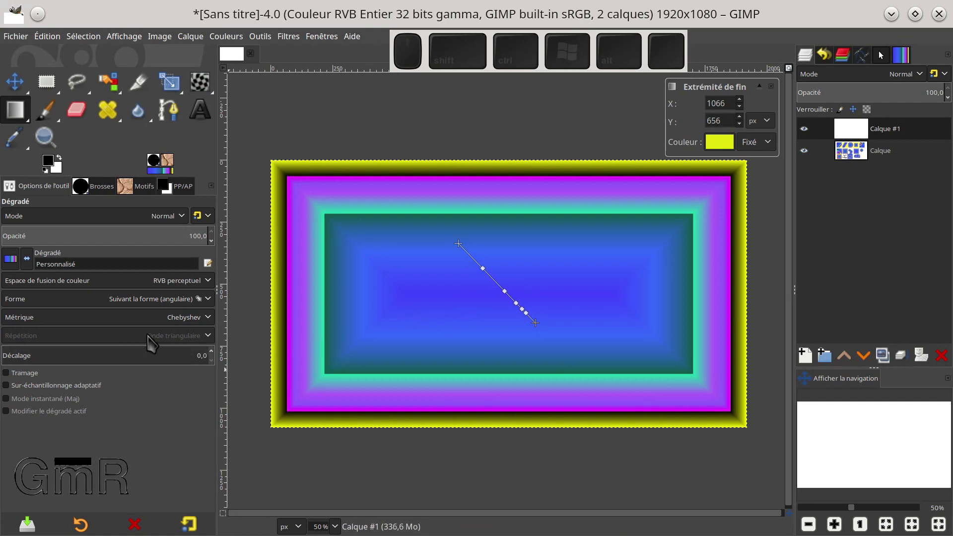
{"action": "left_click", "coordinate": [90, 323]}
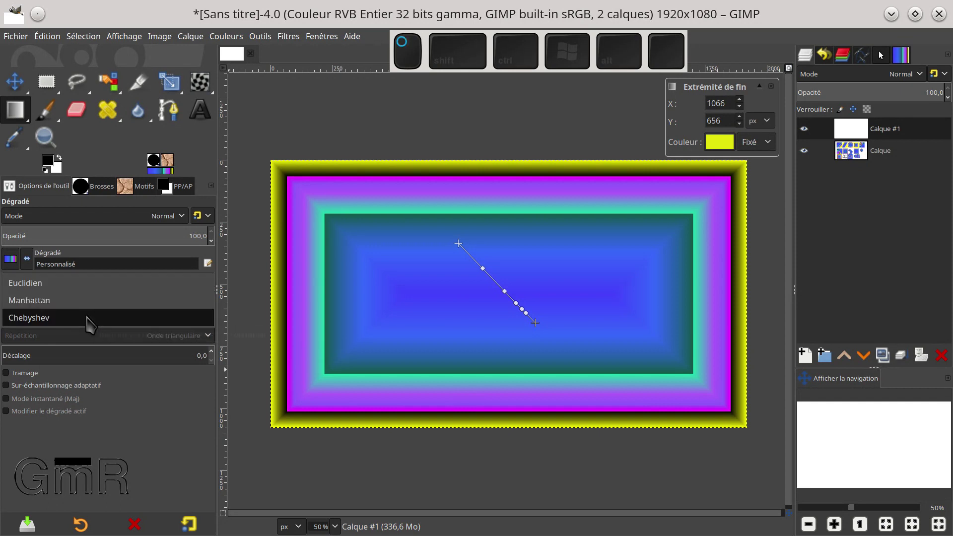
{"action": "left_click", "coordinate": [60, 290]}
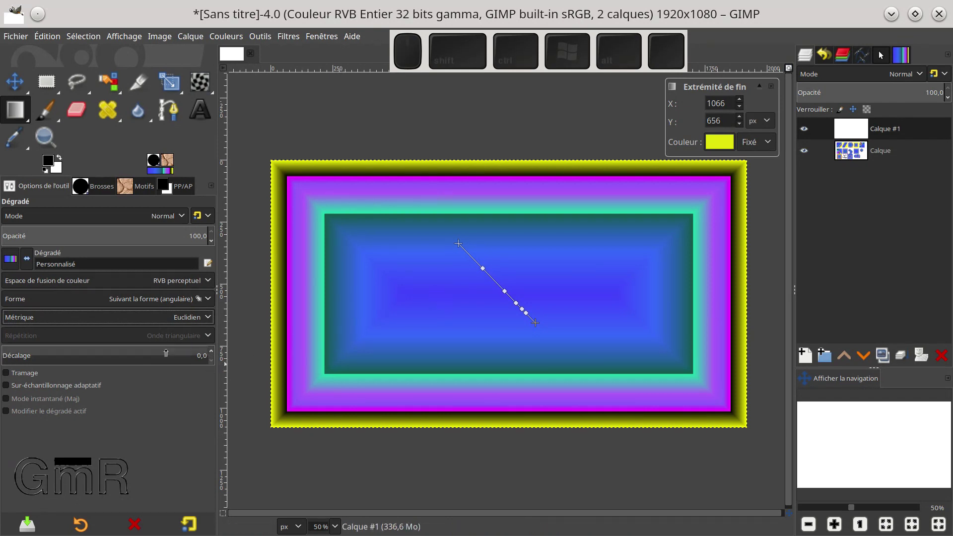
Try Décalage values of about 10,6 and 72,6 on the shape-following gradient and reset the offset to 0
{"action": "mouse_move", "coordinate": [27, 359]}
{"action": "left_mouse_down"}
{"action": "mouse_move", "coordinate": [49, 358]}
{"action": "mouse_move", "coordinate": [24, 359]}
{"action": "left_mouse_up"}
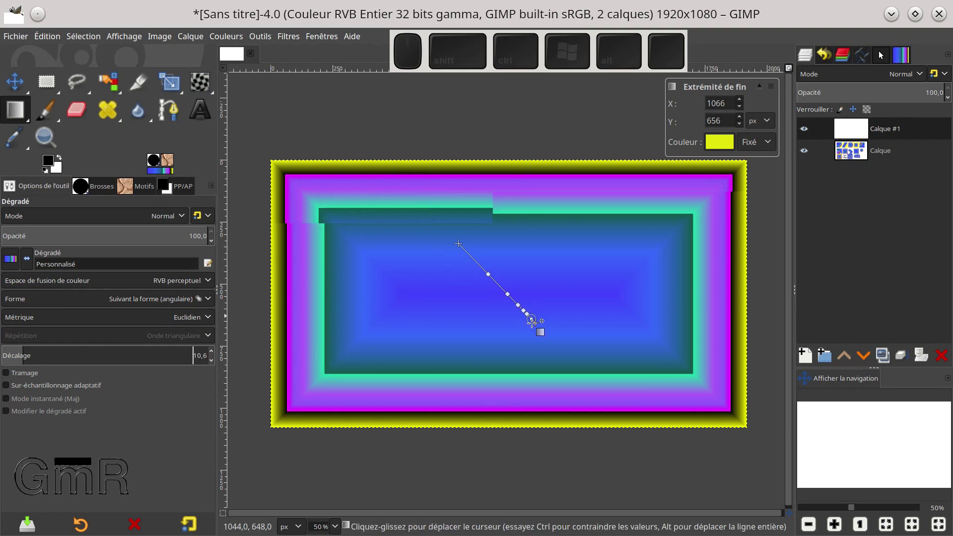
{"action": "mouse_move", "coordinate": [15, 355]}
{"action": "left_mouse_down"}
{"action": "mouse_move", "coordinate": [186, 364]}
{"action": "mouse_move", "coordinate": [2, 359]}
{"action": "left_mouse_up"}
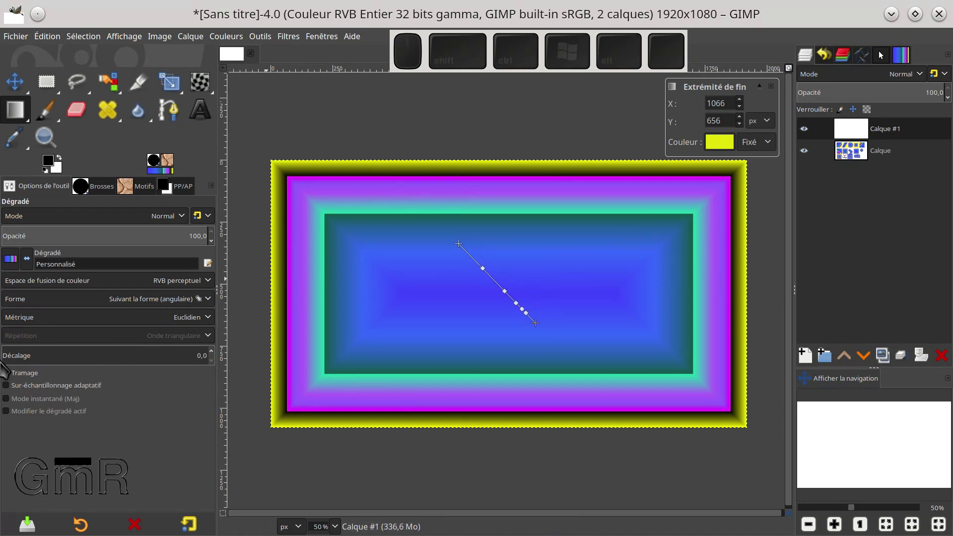
{"action": "left_click_drag", "start_coordinate": [21, 354], "coordinate": [151, 357]}
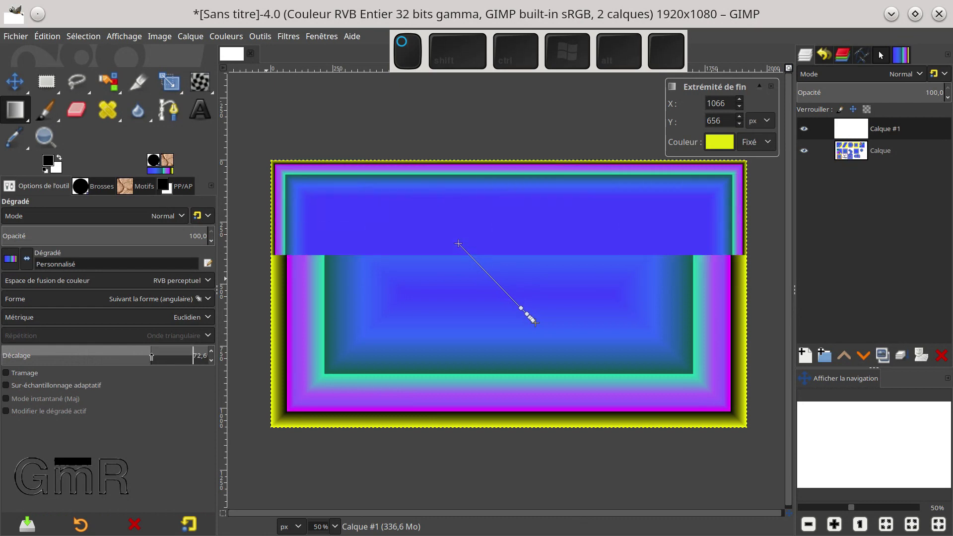
{"action": "left_click_drag", "start_coordinate": [151, 356], "coordinate": [5, 358]}
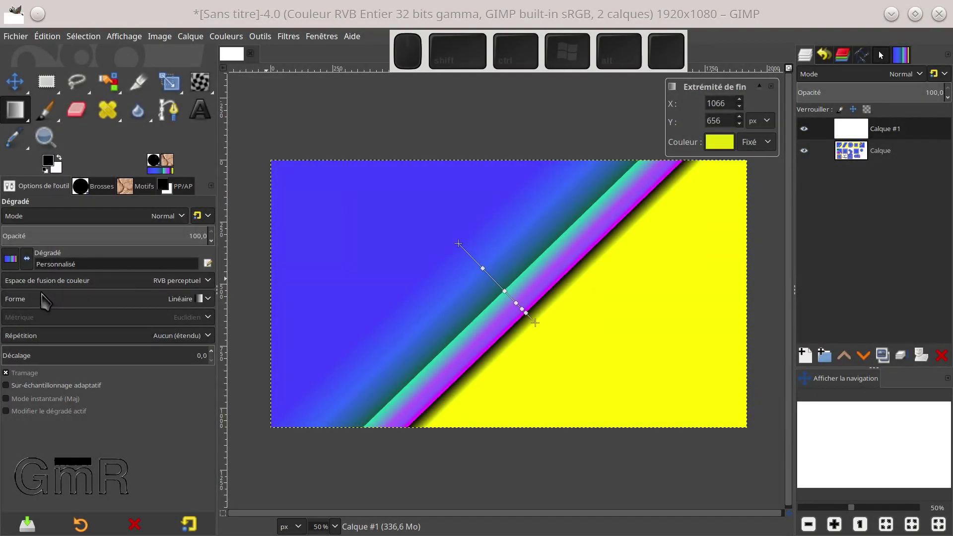
Set the gradient's shape to Linéaire and its repetition to Tronquer
{"action": "left_click", "coordinate": [45, 301]}
{"action": "left_click", "coordinate": [45, 301]}
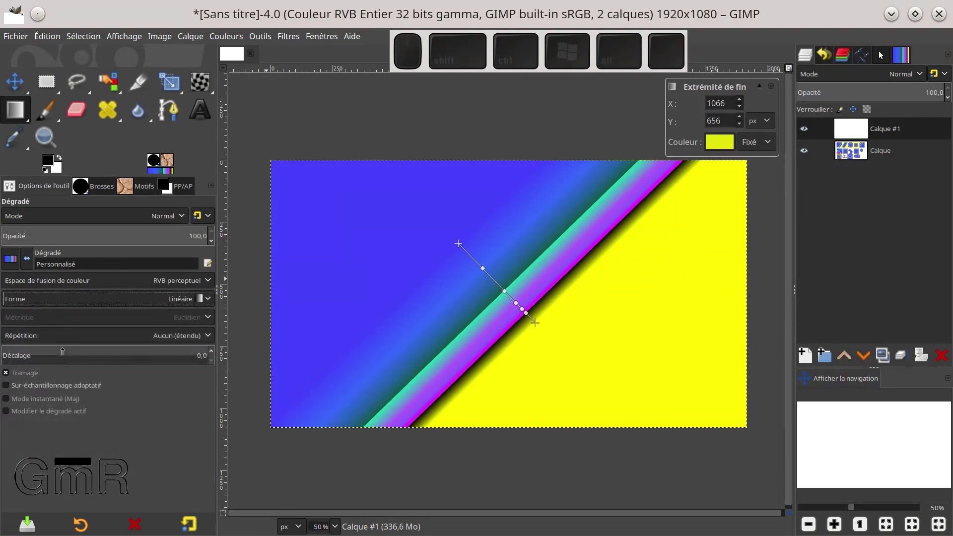
{"action": "left_click", "coordinate": [68, 338]}
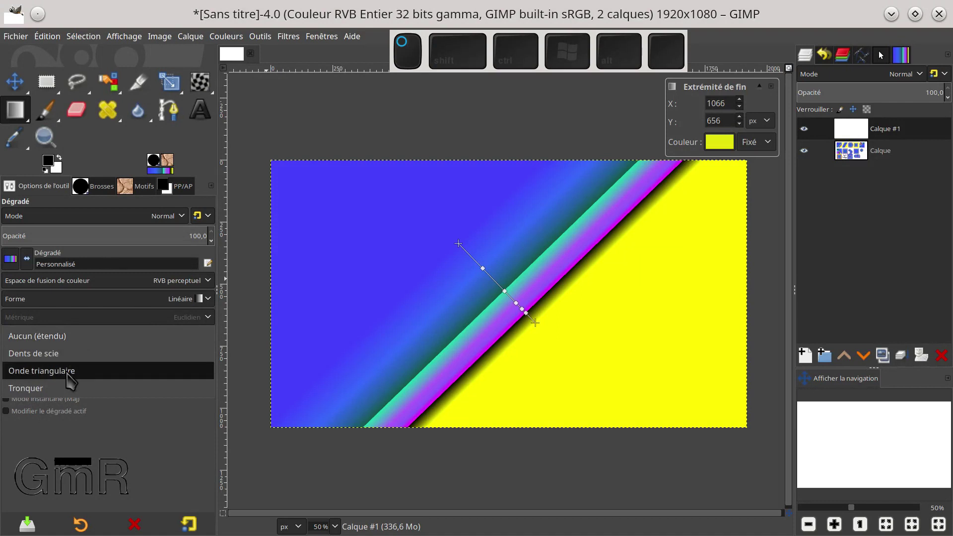
{"action": "left_click", "coordinate": [64, 389]}
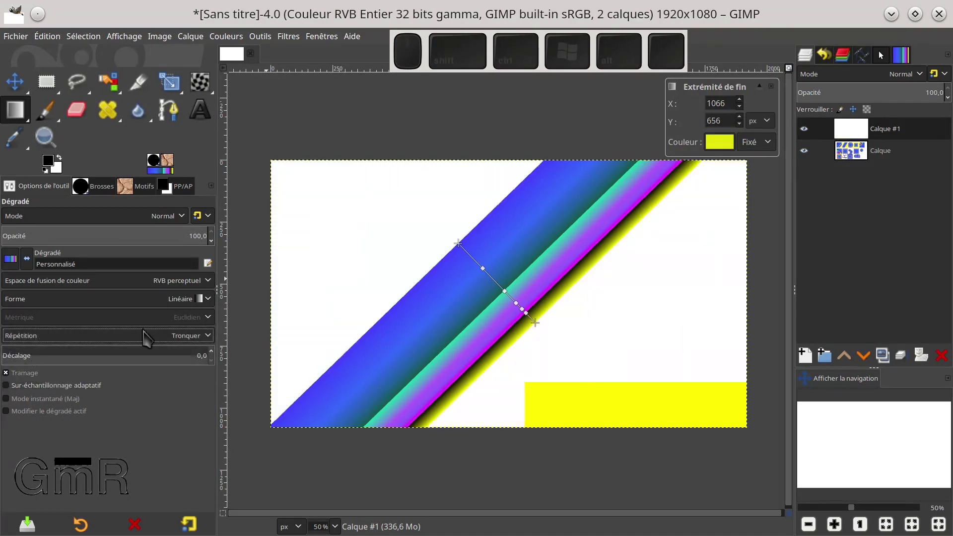
Move the gradient's start point to about 654,228 and try shifting the Décalage, returning it to 0
{"action": "left_click_drag", "start_coordinate": [458, 243], "coordinate": [434, 217]}
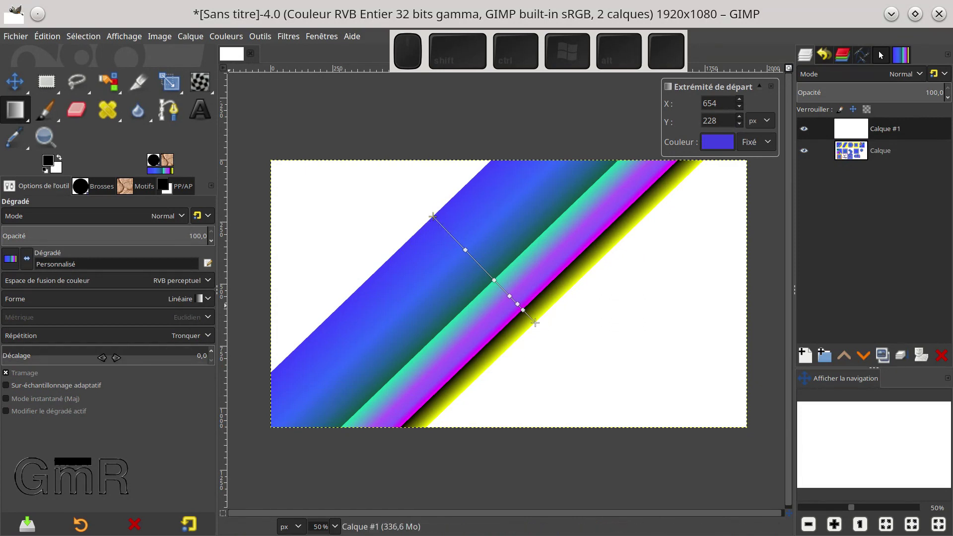
{"action": "left_click", "coordinate": [198, 356]}
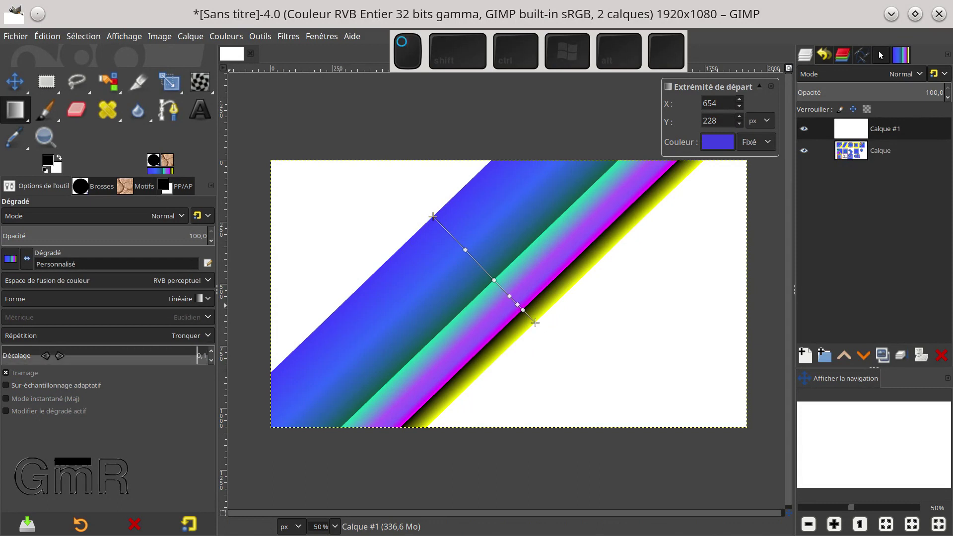
{"action": "left_click_drag", "start_coordinate": [4, 361], "coordinate": [97, 361]}
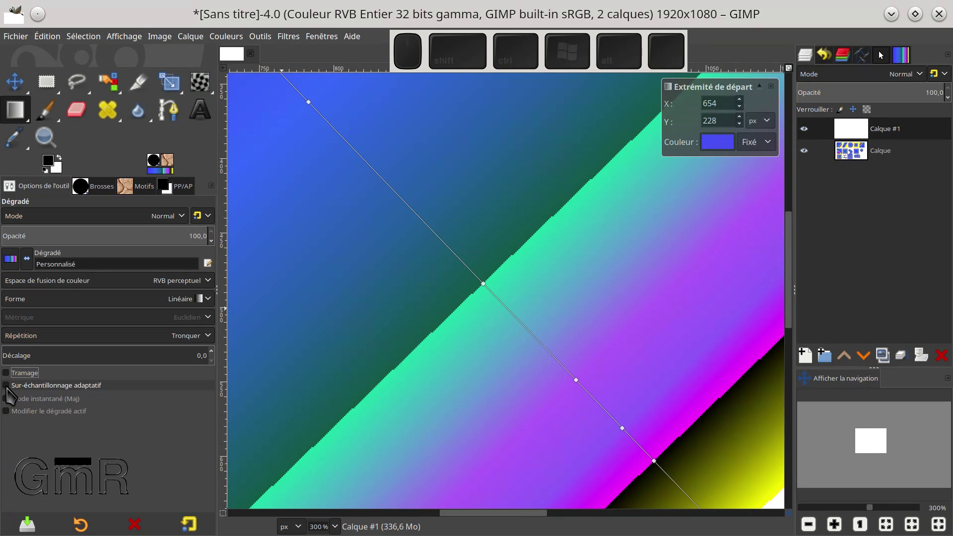
Turn on Sur-échantillonnage adaptatif and try a Profondeur max of 7 before returning it to 5
{"action": "left_click", "coordinate": [6, 387]}
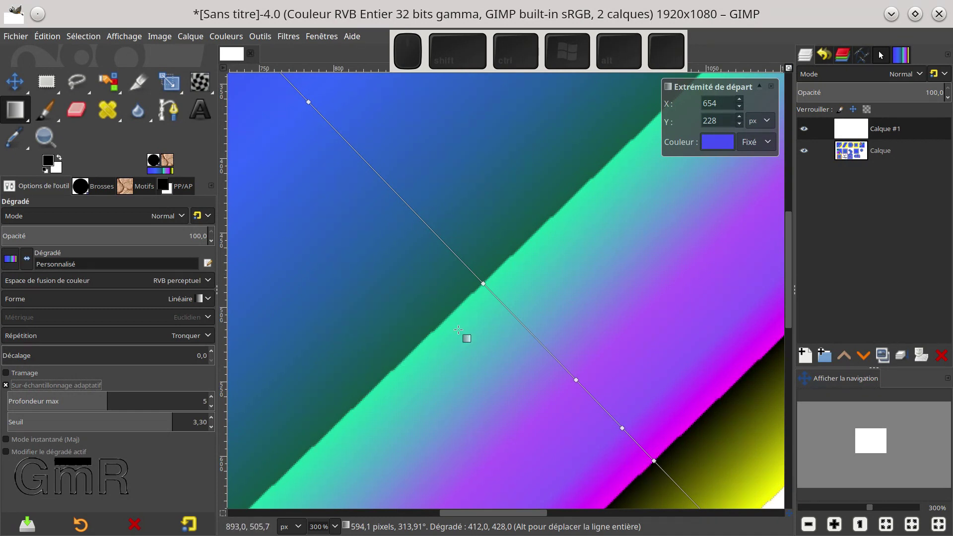
{"action": "left_click", "coordinate": [107, 400]}
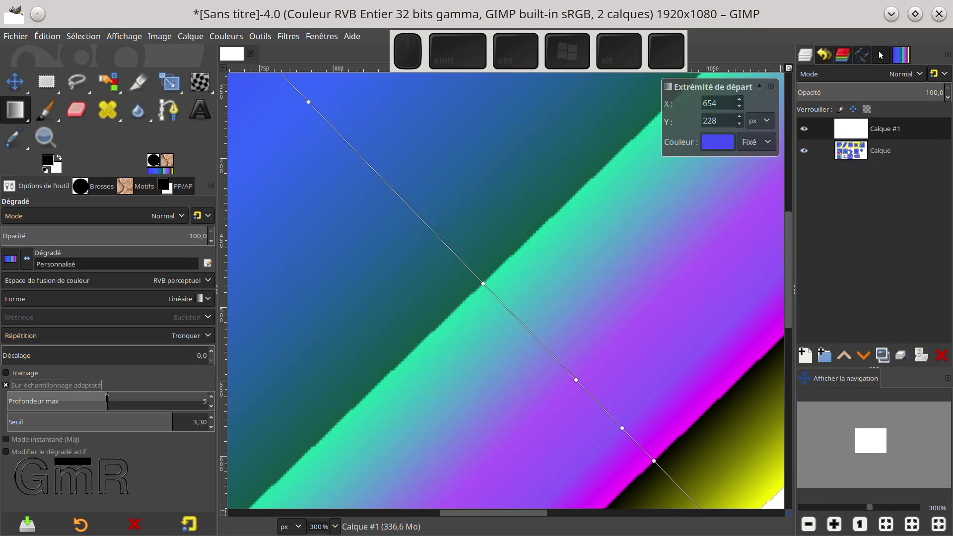
{"action": "left_click_drag", "start_coordinate": [144, 401], "coordinate": [167, 397]}
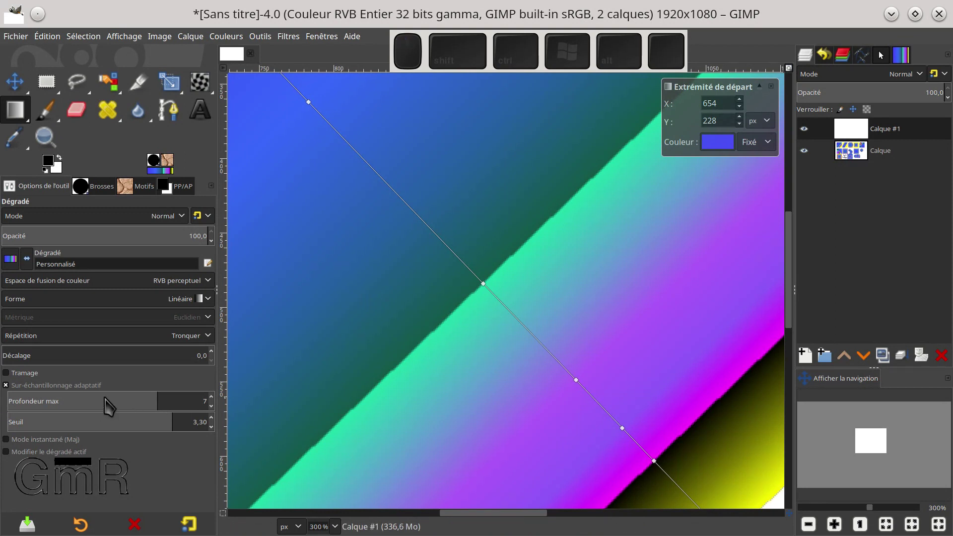
{"action": "left_click_drag", "start_coordinate": [109, 407], "coordinate": [102, 404]}
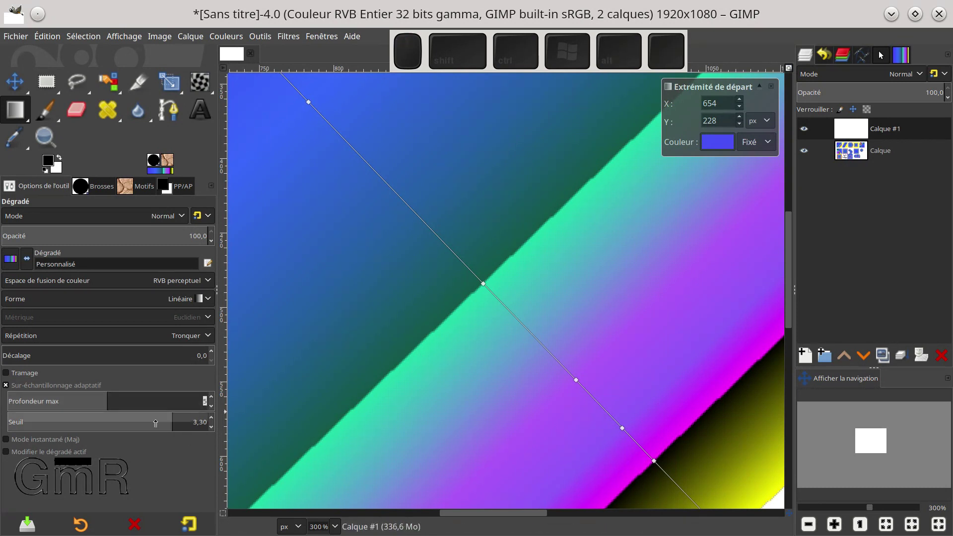
Lower the Seuil of the adaptive supersampling to about 0,32
{"action": "left_click_drag", "start_coordinate": [155, 423], "coordinate": [124, 423]}
{"action": "left_click_drag", "start_coordinate": [58, 423], "coordinate": [23, 423]}
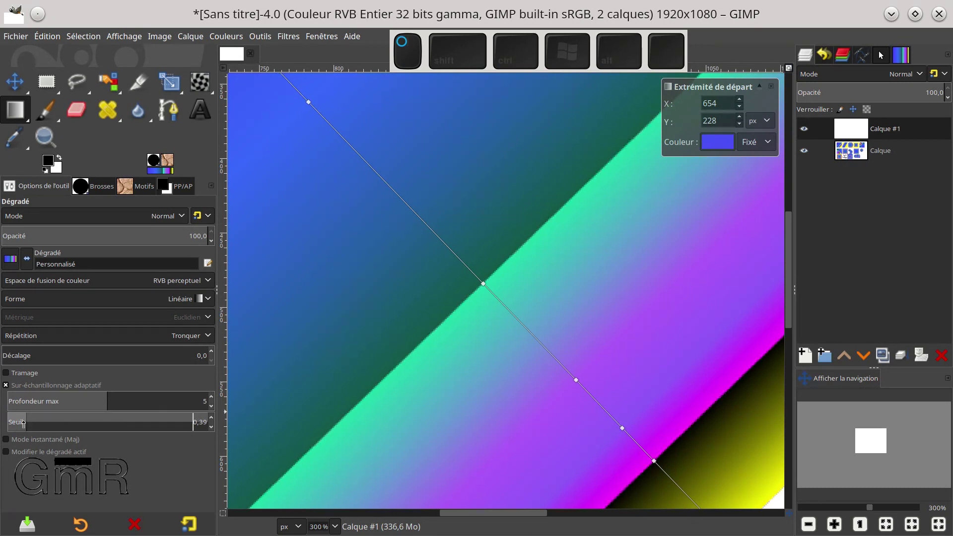
{"action": "left_click_drag", "start_coordinate": [26, 424], "coordinate": [23, 423]}
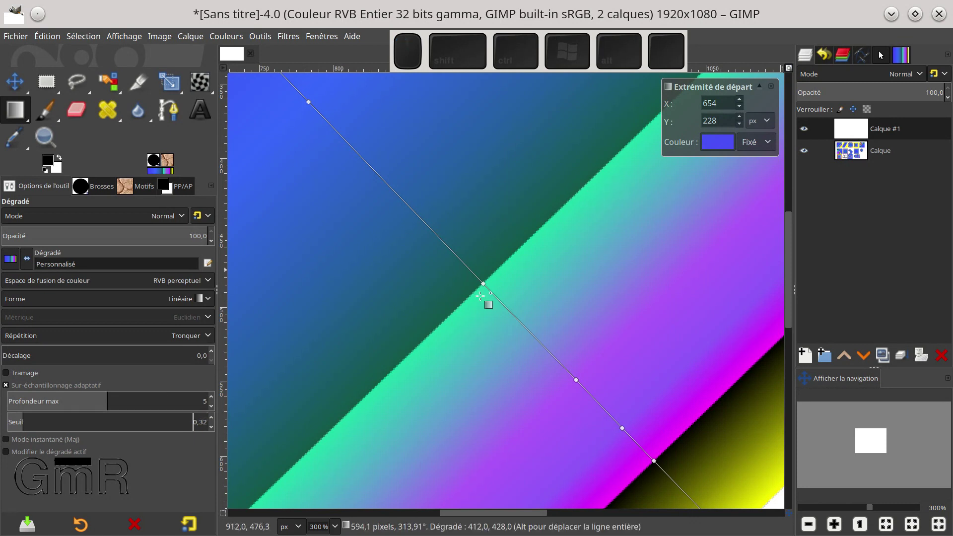
Turn Sur-échantillonnage adaptatif off and back on to compare the edge between the green bands up close
{"action": "left_click", "coordinate": [6, 386]}
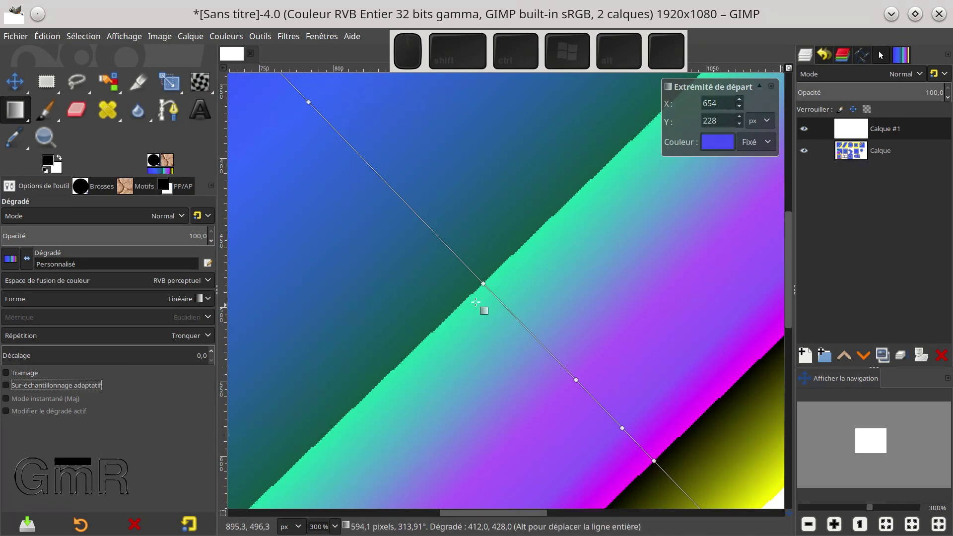
{"action": "scroll", "coordinate": [484, 283], "scroll_direction": "up", "scroll_amount": 1, "text": "ctrl"}
{"action": "scroll", "coordinate": [483, 283], "scroll_direction": "up", "scroll_amount": 1, "text": "ctrl"}
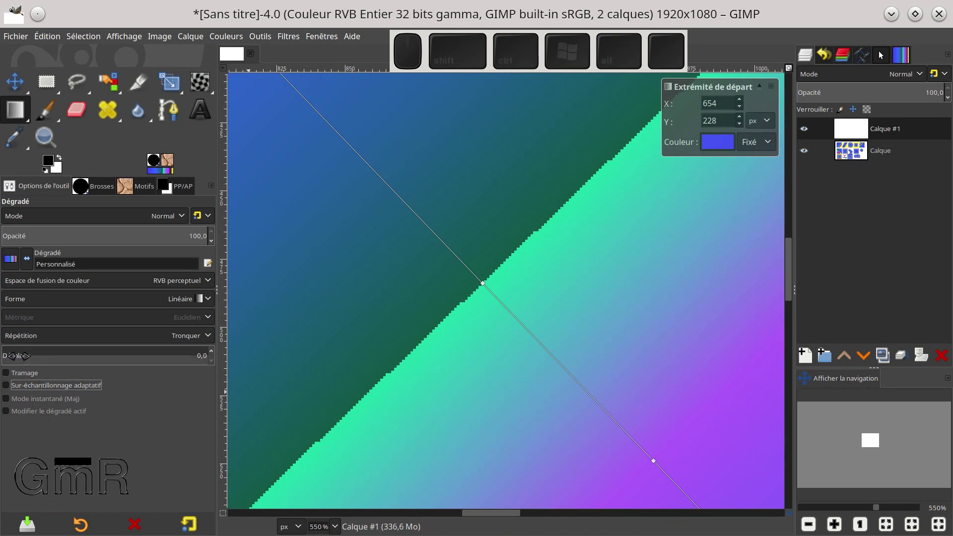
{"action": "left_click", "coordinate": [6, 386]}
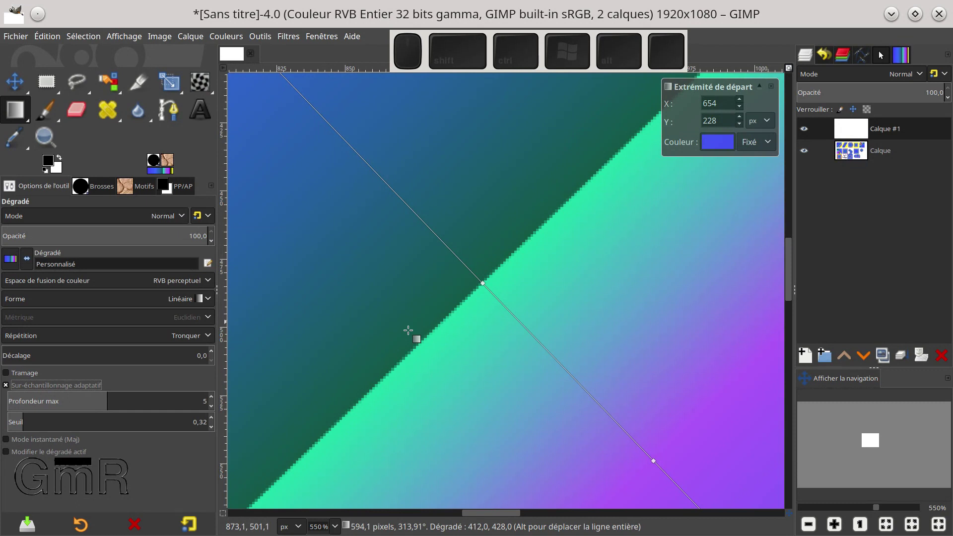
Turn off both Tramage and Sur-échantillonnage adaptatif for the gradient
{"action": "scroll", "coordinate": [408, 330], "scroll_direction": "down", "scroll_amount": 3}
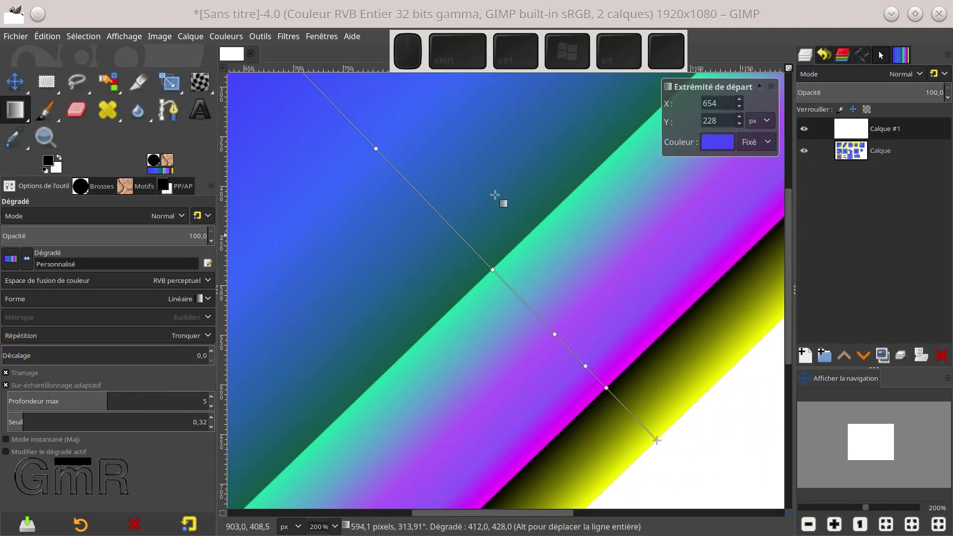
{"action": "left_click", "coordinate": [12, 375]}
{"action": "left_click", "coordinate": [11, 384]}
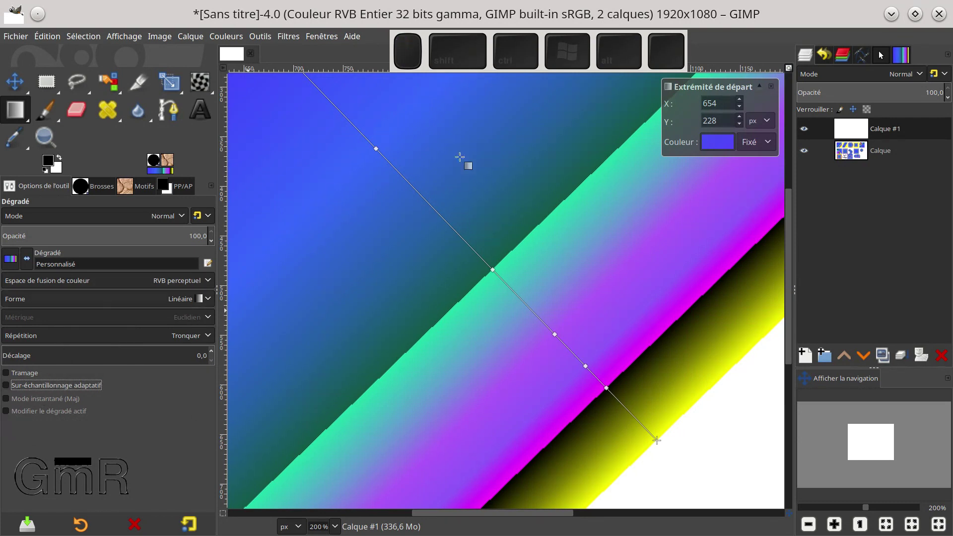
Replace the custom gradient with the black-to-white PP vers AP (RVB) gradient from the gradient list
{"action": "left_click", "coordinate": [10, 258]}
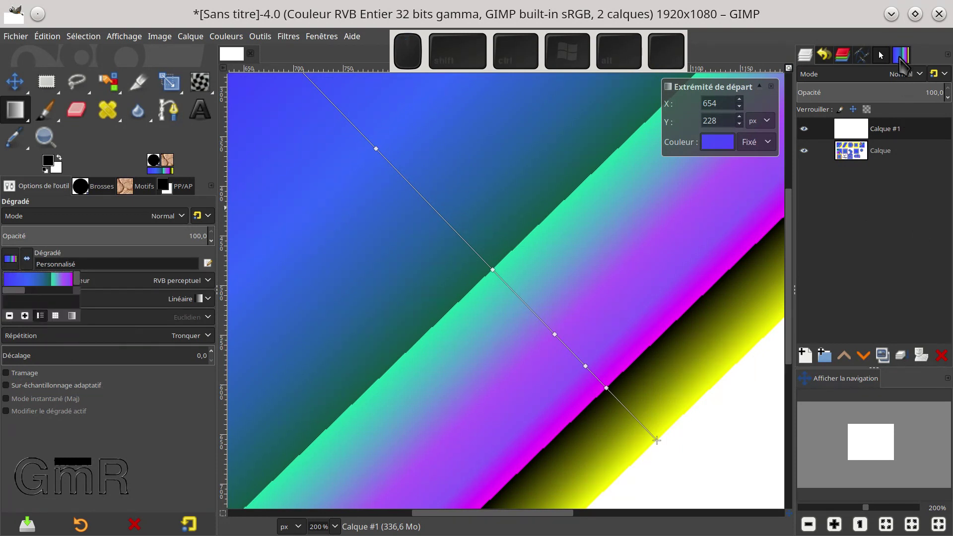
{"action": "left_click", "coordinate": [900, 56]}
{"action": "left_click", "coordinate": [900, 57]}
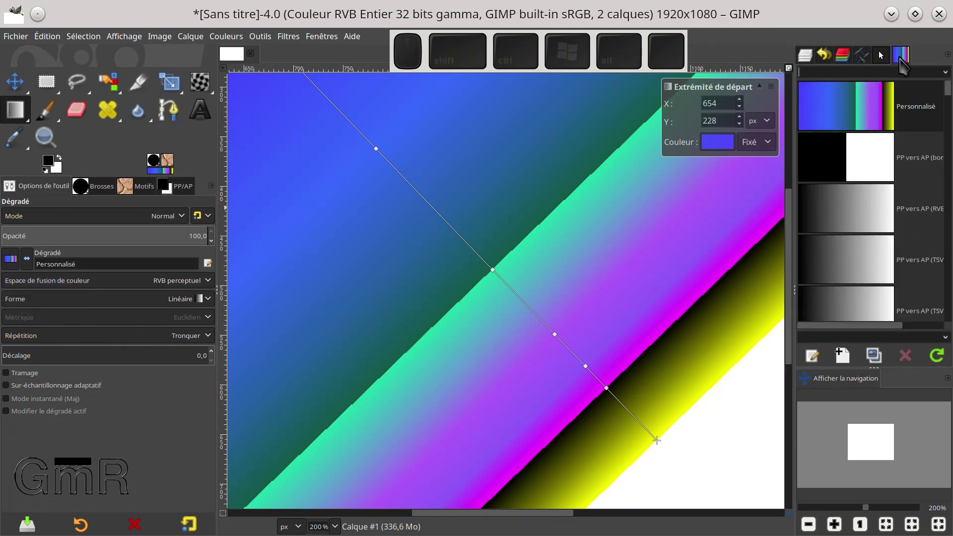
{"action": "left_click", "coordinate": [861, 216]}
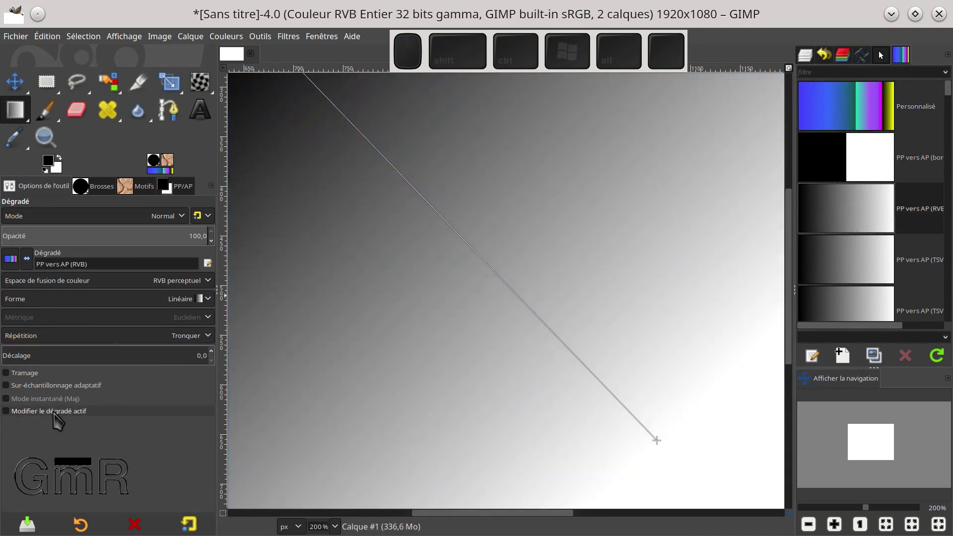
Shorten the black-to-white gradient by moving its start point to about 884,476
{"action": "scroll", "coordinate": [458, 347], "scroll_direction": "down", "scroll_amount": 3, "text": "ctrl"}
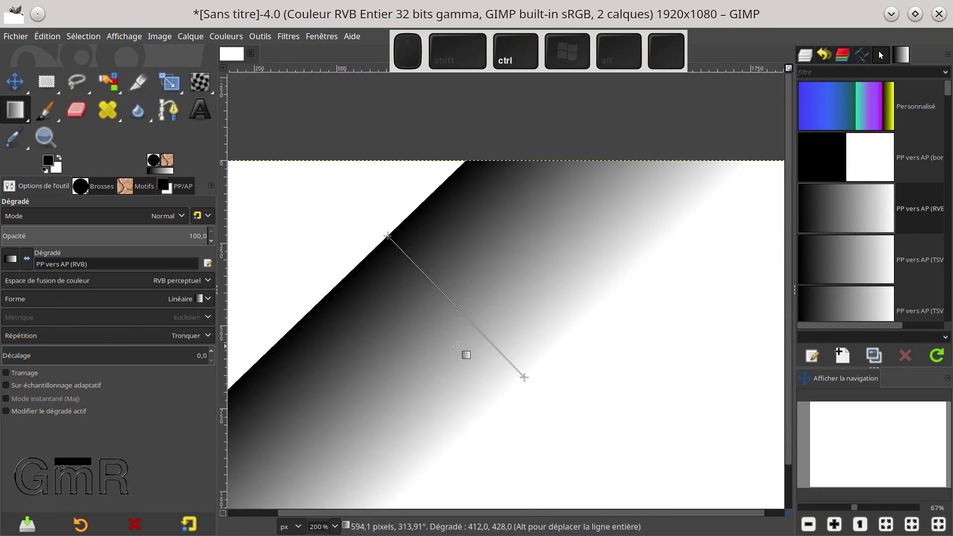
{"action": "scroll", "coordinate": [458, 346], "scroll_direction": "down", "scroll_amount": 8, "text": "ctrl"}
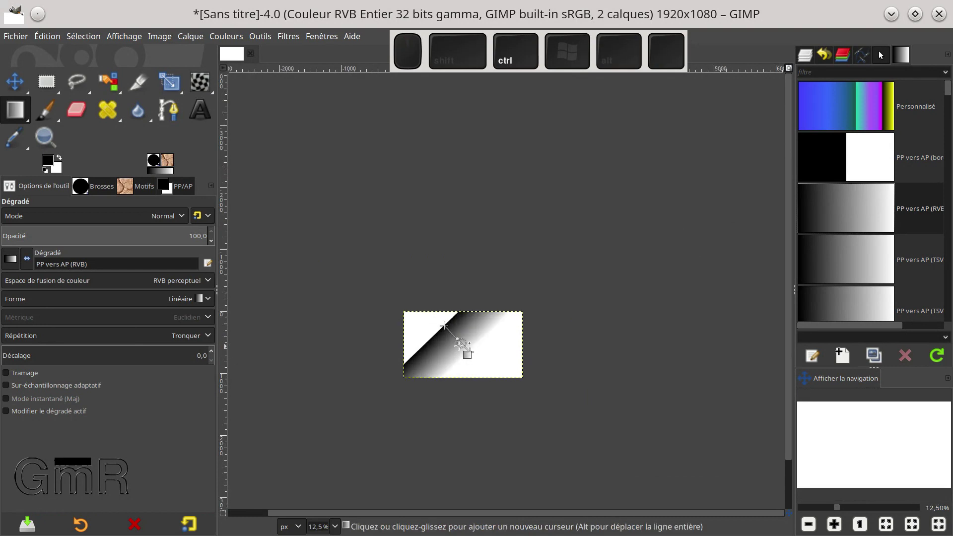
{"action": "scroll", "coordinate": [459, 346], "scroll_direction": "up", "scroll_amount": 4, "text": "ctrl"}
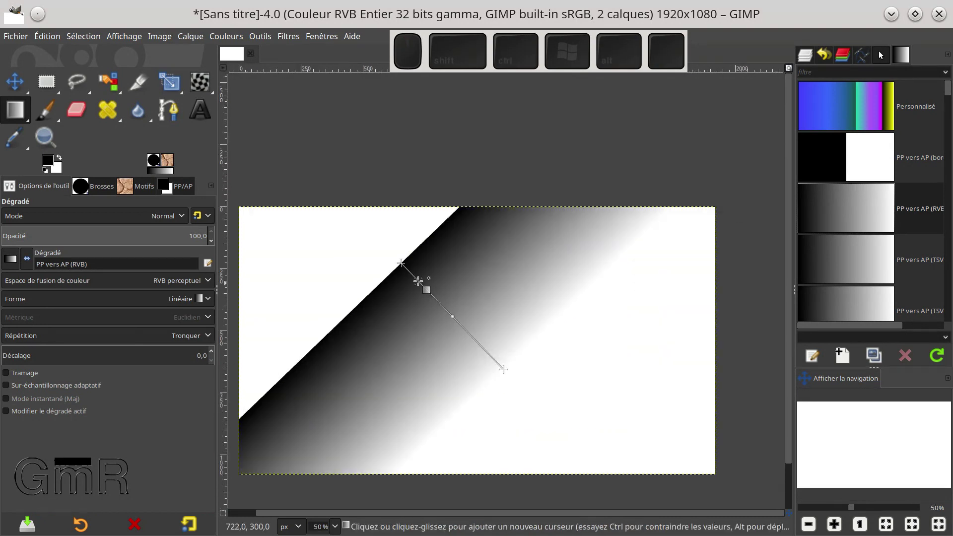
{"action": "left_click_drag", "start_coordinate": [401, 263], "coordinate": [459, 325]}
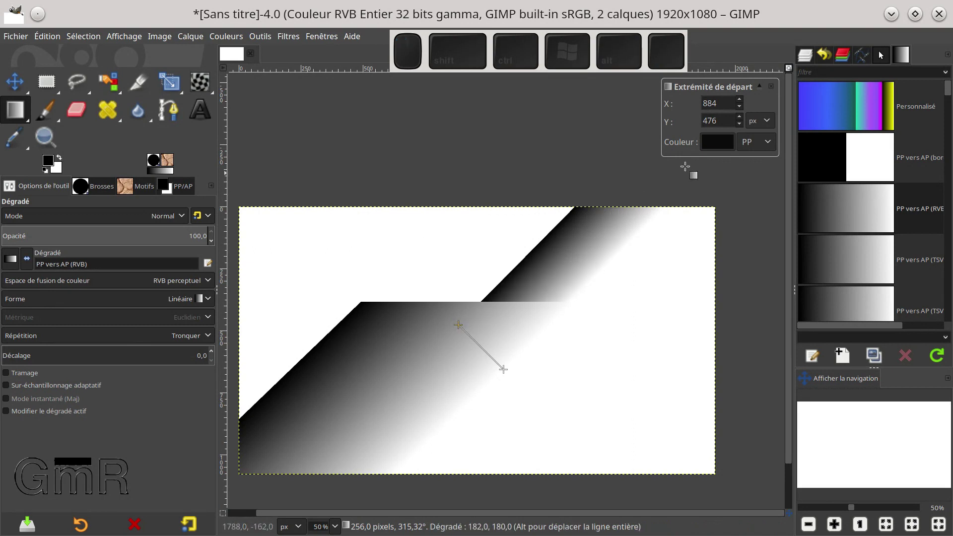
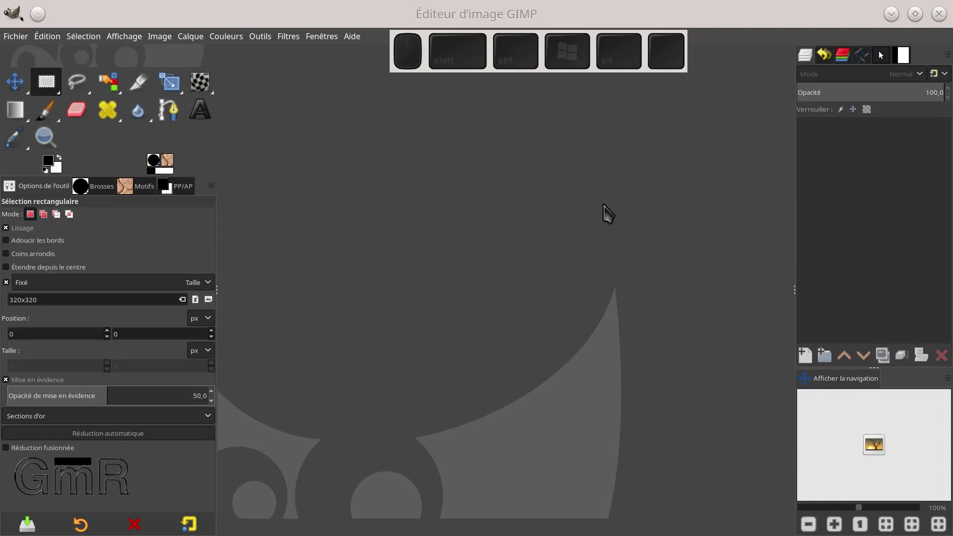
Create a new blank 1920x1080 image
{"action": "left_click", "coordinate": [16, 37]}
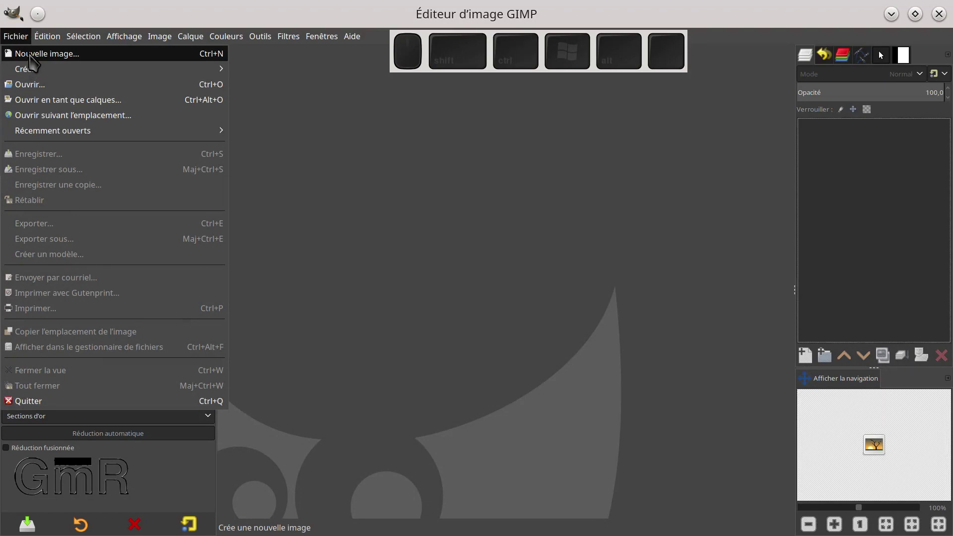
{"action": "left_click", "coordinate": [29, 55]}
{"action": "left_click", "coordinate": [417, 304]}
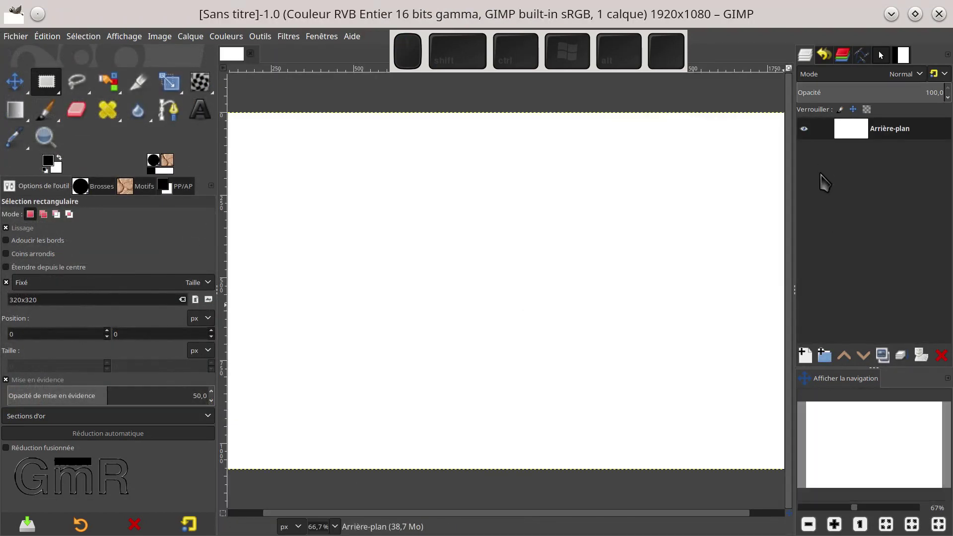
Add a transparent 1920x1080 layer and delete the white Arrière-plan layer
{"action": "left_click", "coordinate": [805, 355]}
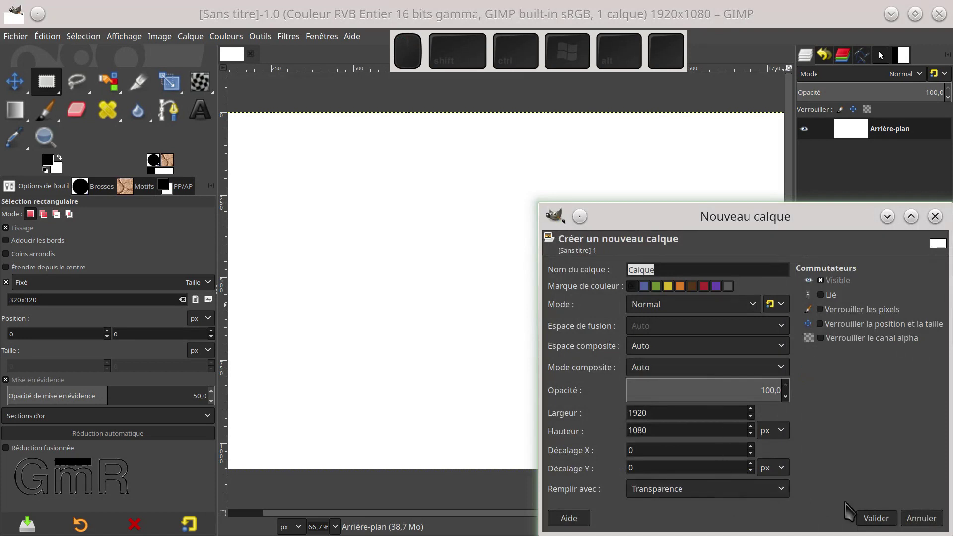
{"action": "left_click", "coordinate": [876, 518]}
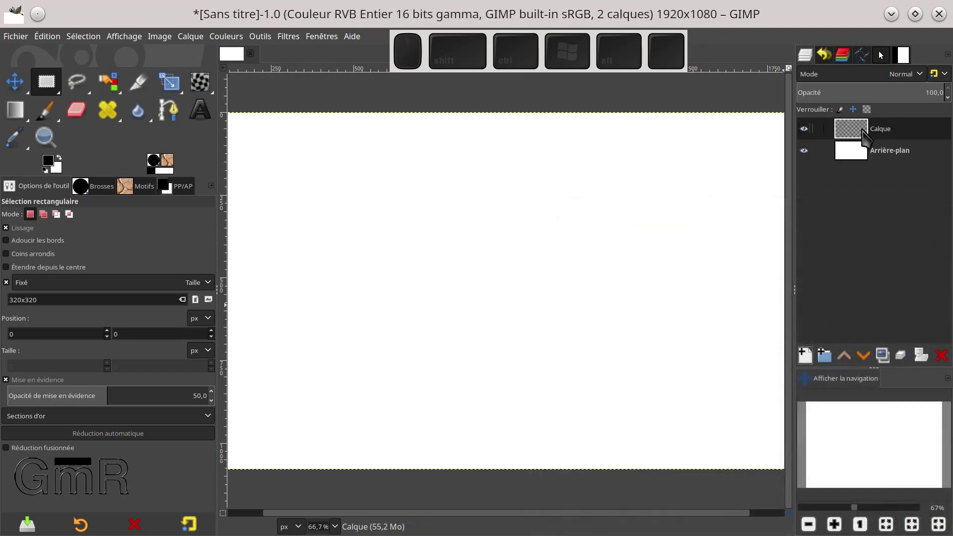
{"action": "left_click", "coordinate": [872, 154]}
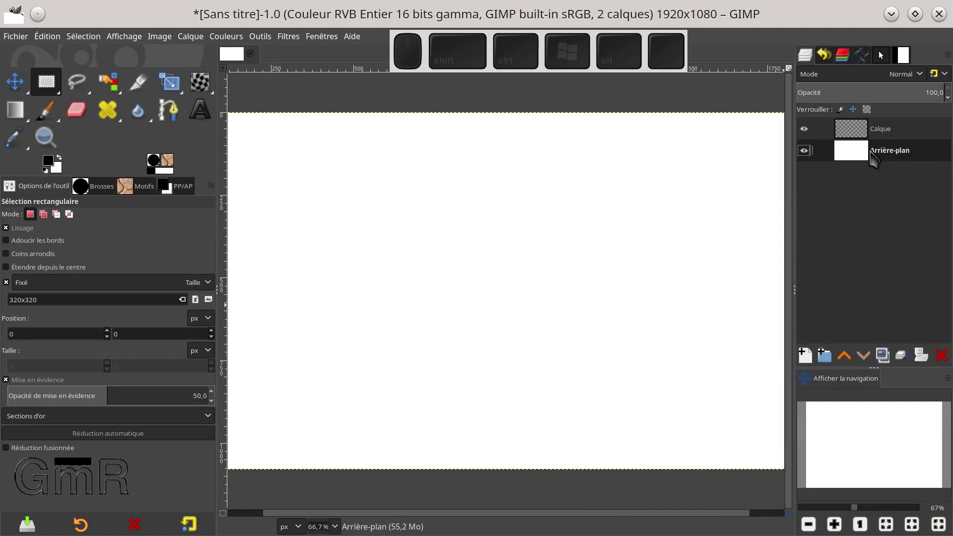
{"action": "left_click", "coordinate": [941, 356]}
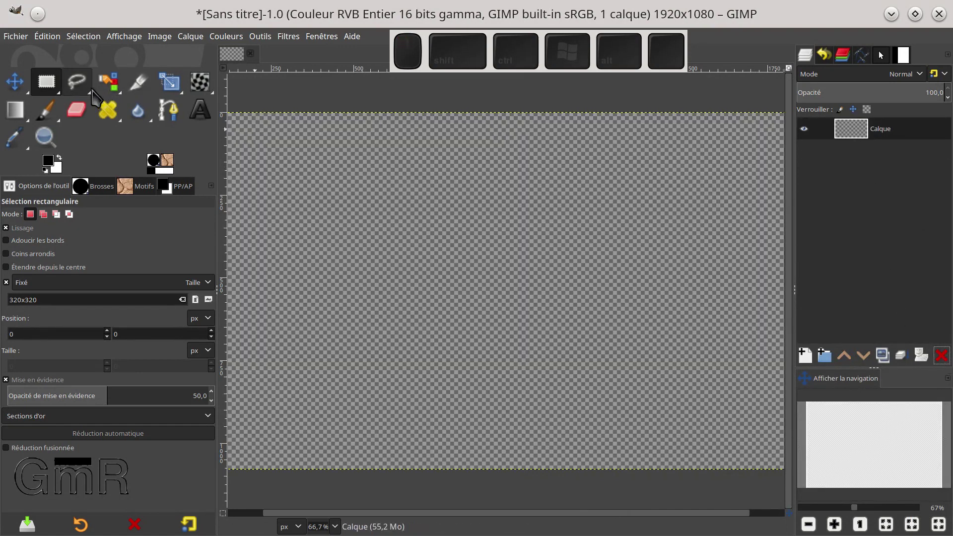
Activate the Gradient tool and choose the PP vers AP (bord dur) gradient
{"action": "left_click", "coordinate": [15, 110]}
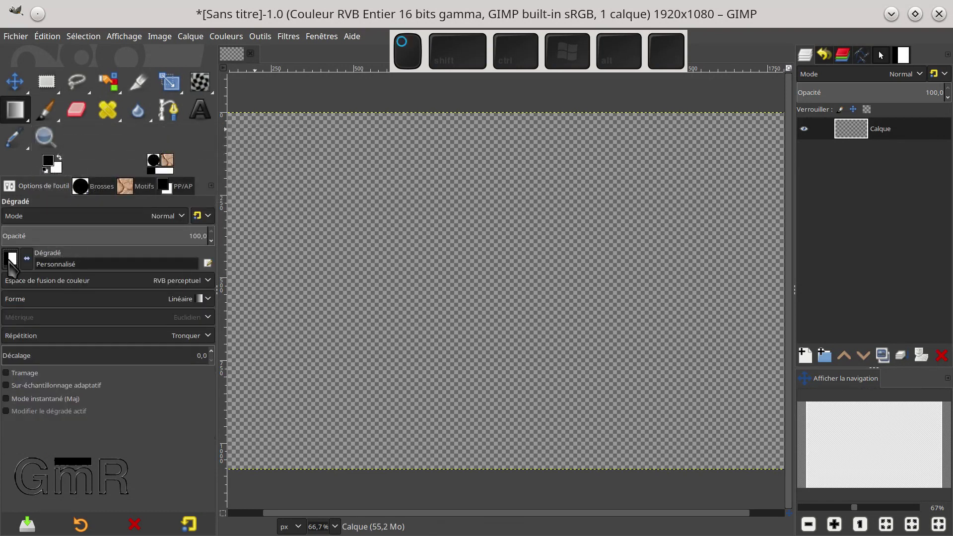
{"action": "left_click", "coordinate": [10, 261]}
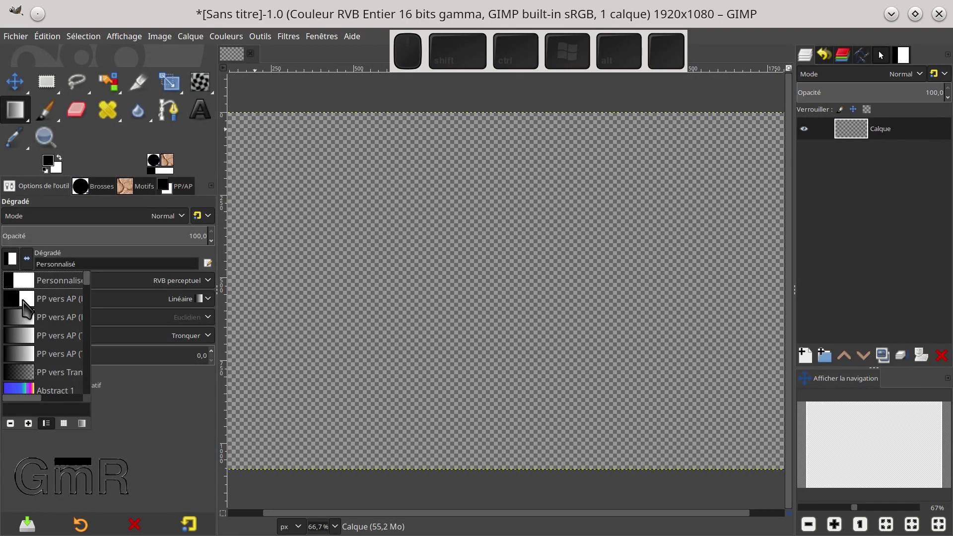
{"action": "left_click", "coordinate": [903, 54]}
{"action": "left_click", "coordinate": [903, 54]}
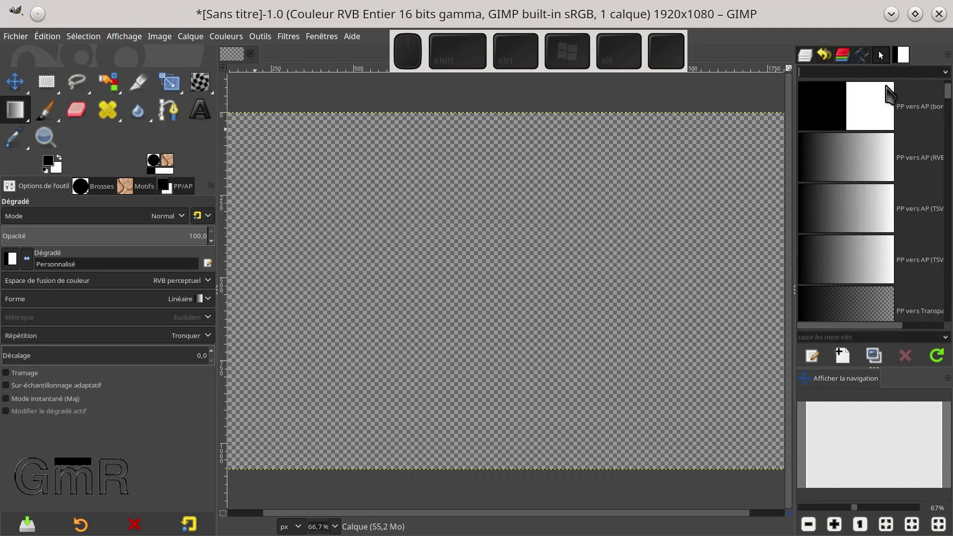
{"action": "left_click", "coordinate": [857, 103]}
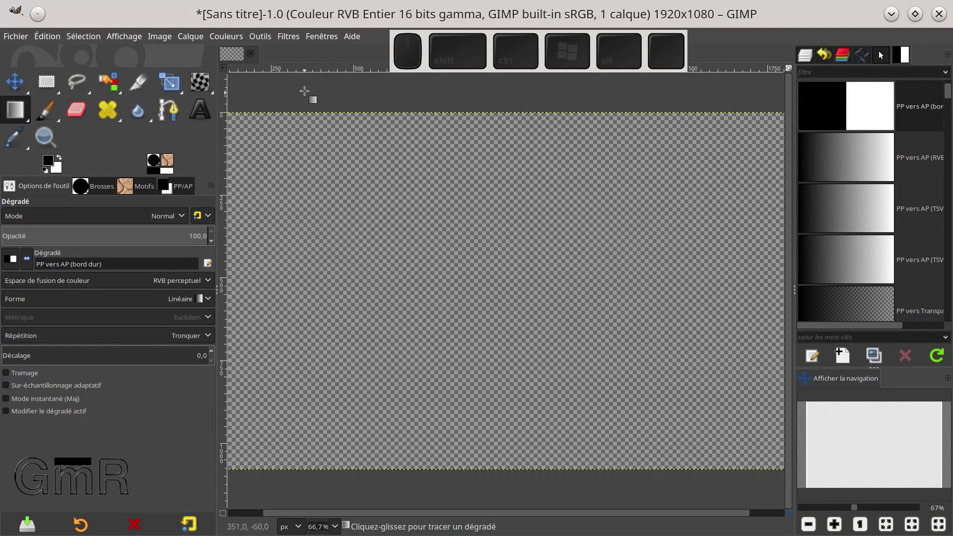
Add a vertical percentage guide at about 33% of the image width
{"action": "scroll", "coordinate": [317, 107], "scroll_direction": "down", "scroll_amount": 2, "text": "ctrl"}
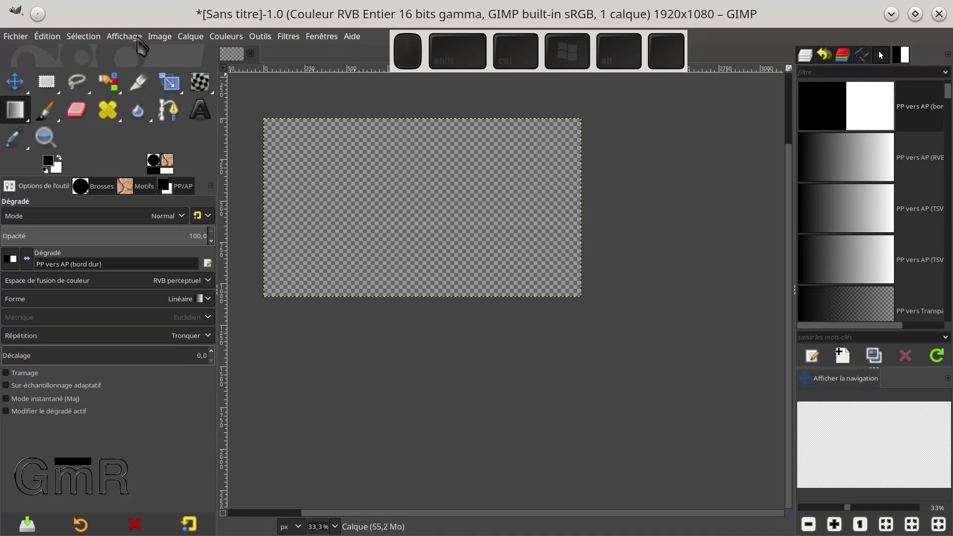
{"action": "left_click", "coordinate": [159, 37]}
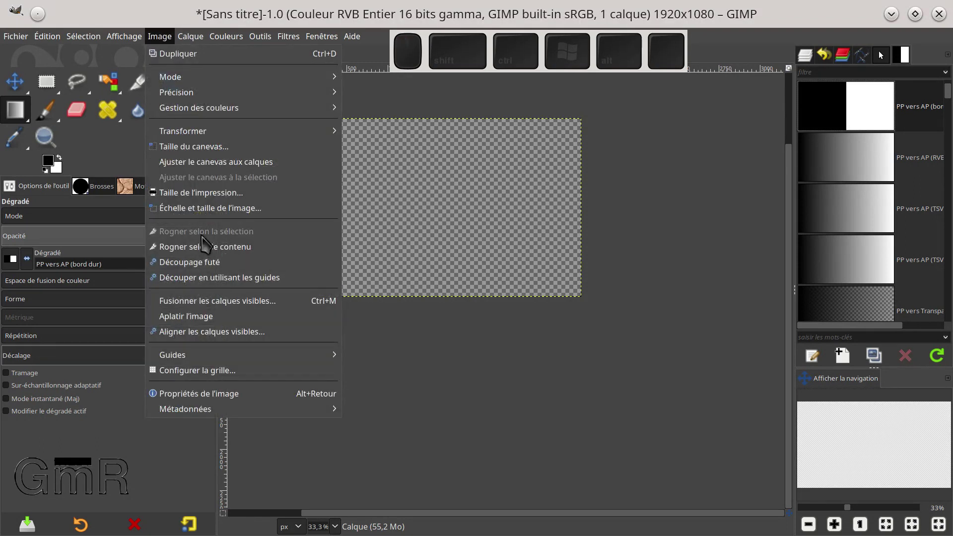
{"action": "mouse_move", "coordinate": [214, 355]}
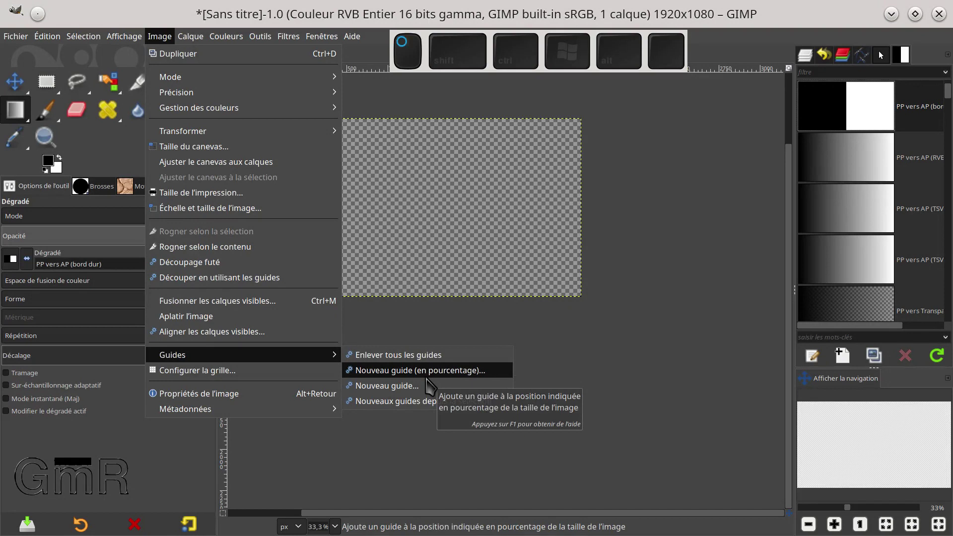
{"action": "left_click", "coordinate": [427, 377]}
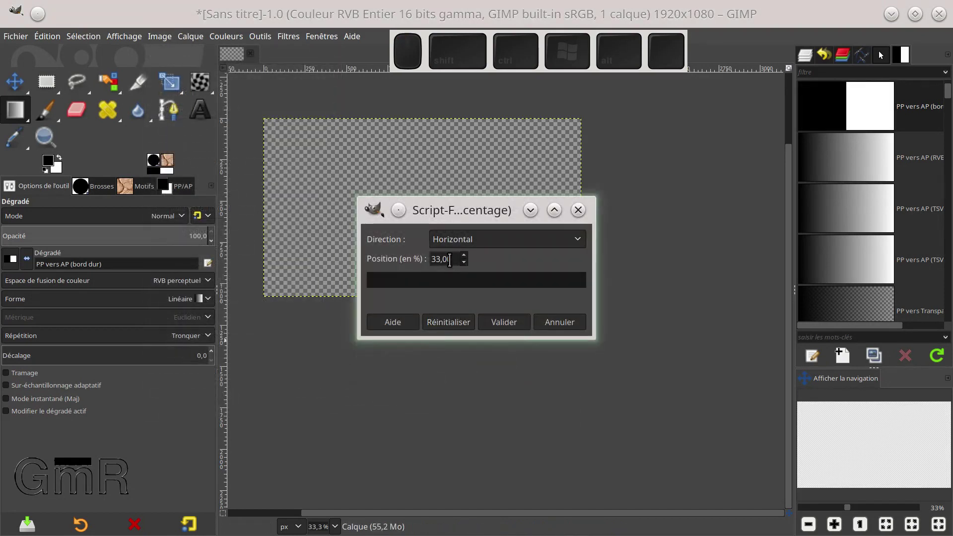
{"action": "type", "text": "33"}
{"action": "left_click", "coordinate": [570, 241]}
{"action": "left_click", "coordinate": [546, 259]}
{"action": "left_click", "coordinate": [514, 327]}
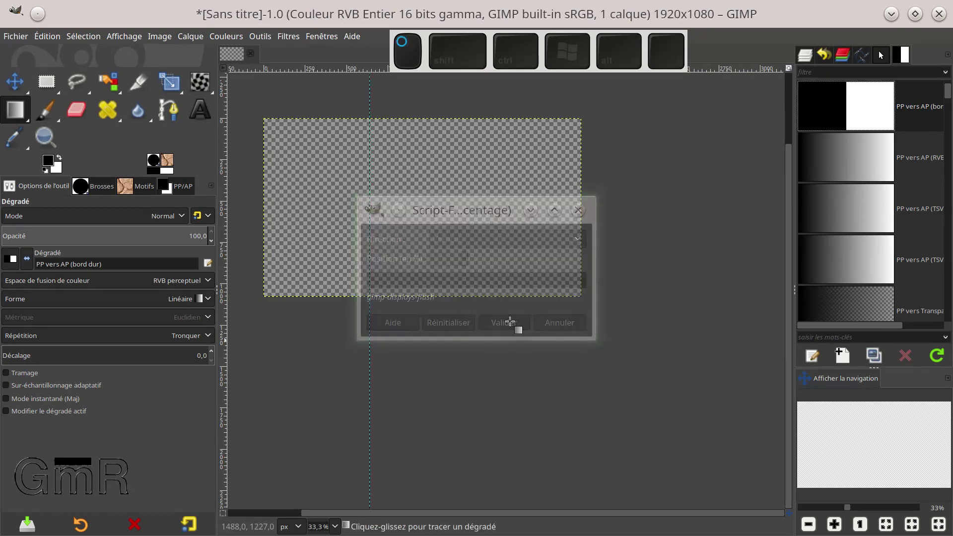
Add a second vertical percentage guide at 66.66% of the image width
{"action": "left_click", "coordinate": [160, 36]}
{"action": "mouse_move", "coordinate": [328, 353]}
{"action": "left_click", "coordinate": [417, 372]}
{"action": "left_click_drag", "start_coordinate": [453, 259], "coordinate": [401, 255]}
{"action": "type", "text": "66,66"}
{"action": "left_click", "coordinate": [503, 329]}
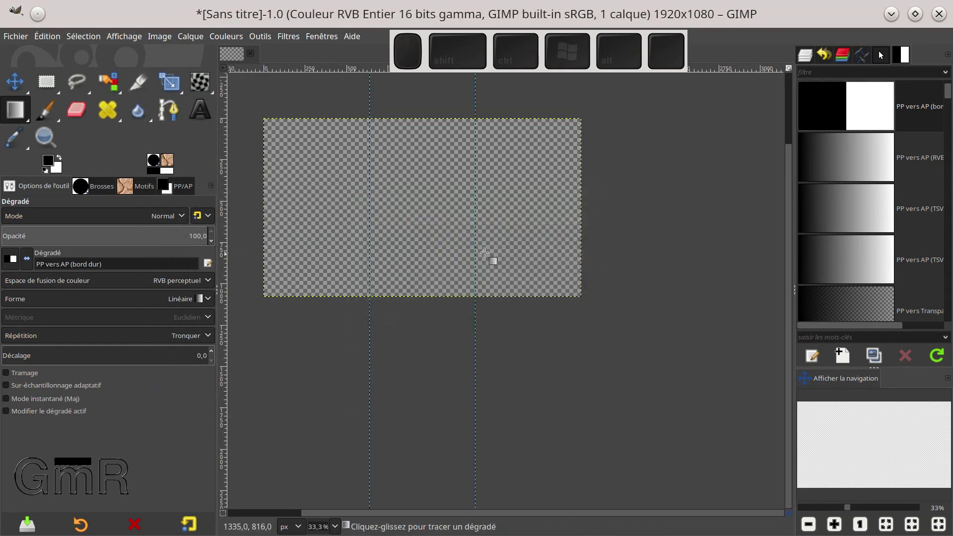
Draw a horizontal linear gradient across the whole layer, from about X 3 to X 1917 at Y 480
{"action": "left_click_drag", "start_coordinate": [448, 175], "coordinate": [502, 274]}
{"action": "scroll", "coordinate": [501, 268], "scroll_direction": "up", "scroll_amount": 2}
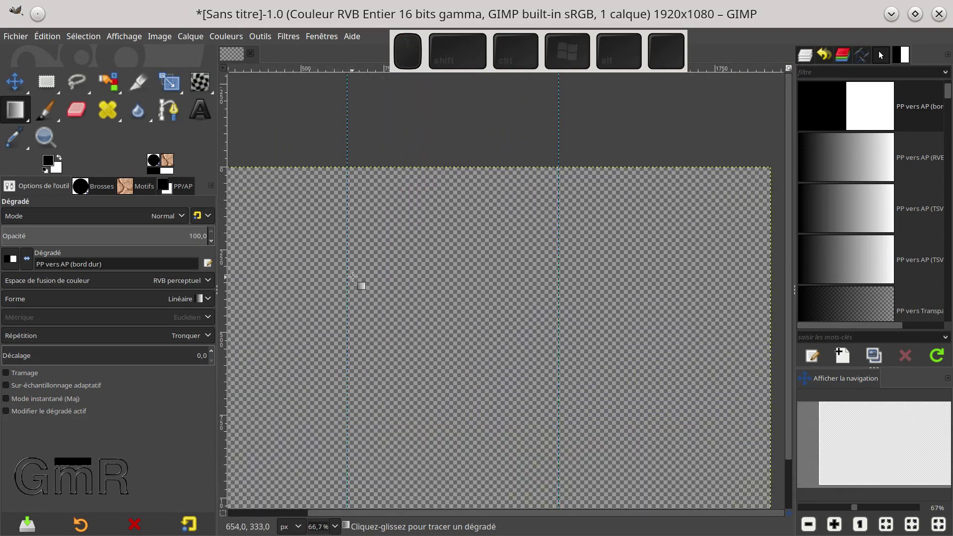
{"action": "scroll", "coordinate": [559, 260], "scroll_direction": "down", "scroll_amount": 2}
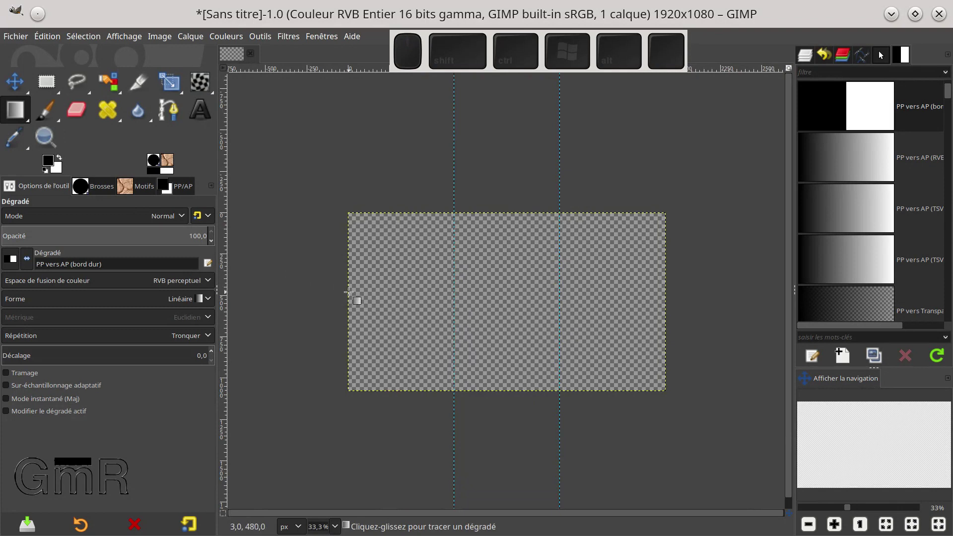
{"action": "left_click_drag", "start_coordinate": [349, 292], "coordinate": [666, 292]}
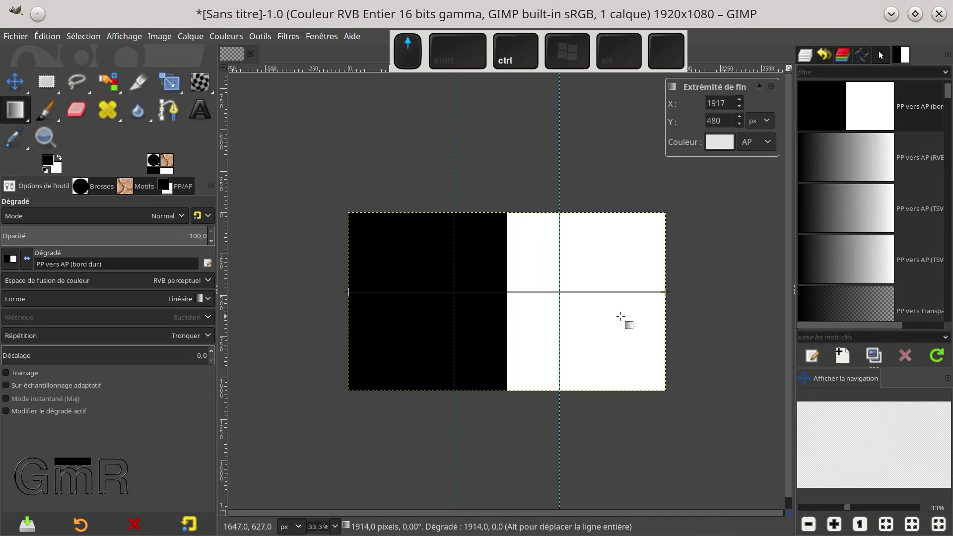
Move both gradient endpoints inward, the start to about X 93 and the end to about X 1827, keeping Y 480
{"action": "scroll", "coordinate": [621, 317], "scroll_direction": "up", "scroll_amount": 1, "text": "ctrl"}
{"action": "scroll", "coordinate": [621, 317], "scroll_direction": "down", "scroll_amount": 1, "text": "ctrl"}
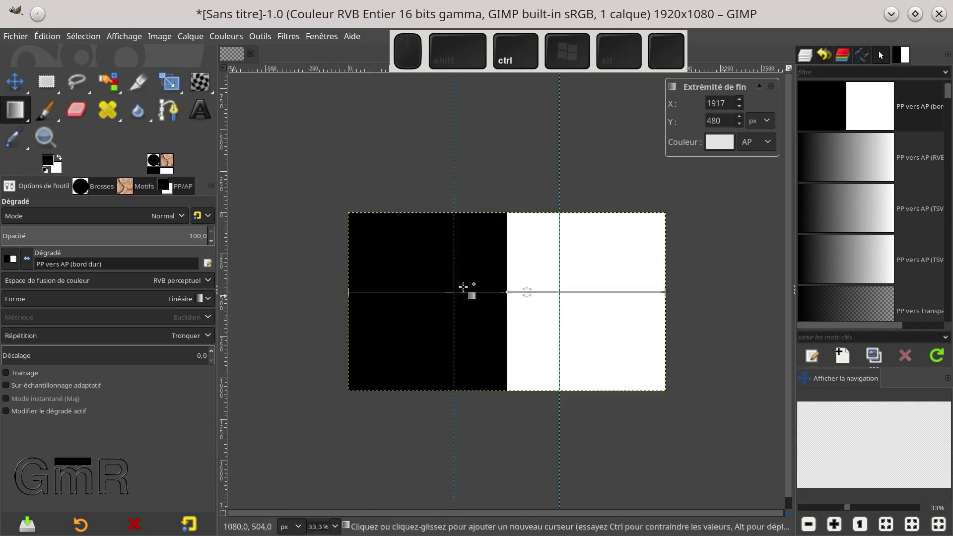
{"action": "left_click_drag", "start_coordinate": [349, 292], "coordinate": [364, 292]}
{"action": "left_click_drag", "start_coordinate": [666, 293], "coordinate": [651, 293]}
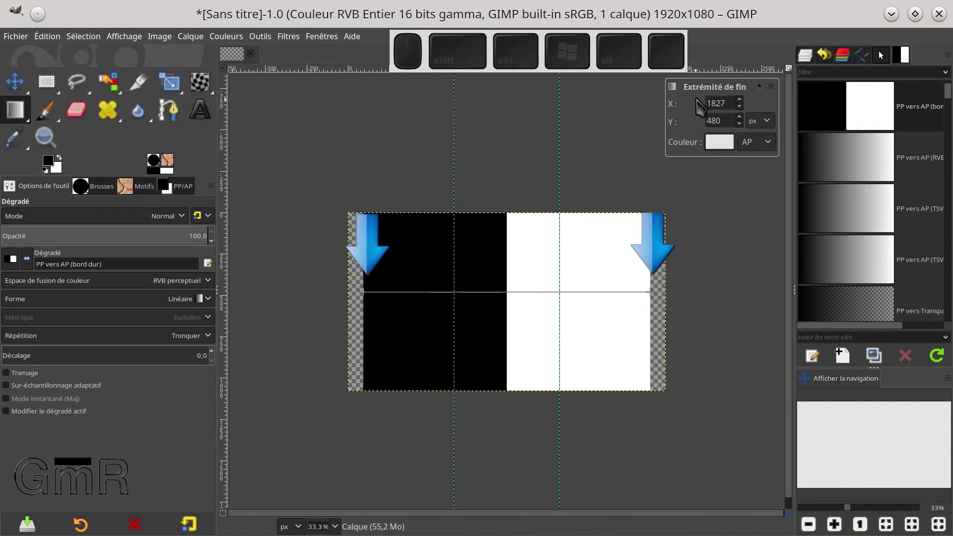
Examine the settings of the gradient's start point, end point and midpoint
{"action": "left_click_drag", "start_coordinate": [570, 239], "coordinate": [563, 109]}
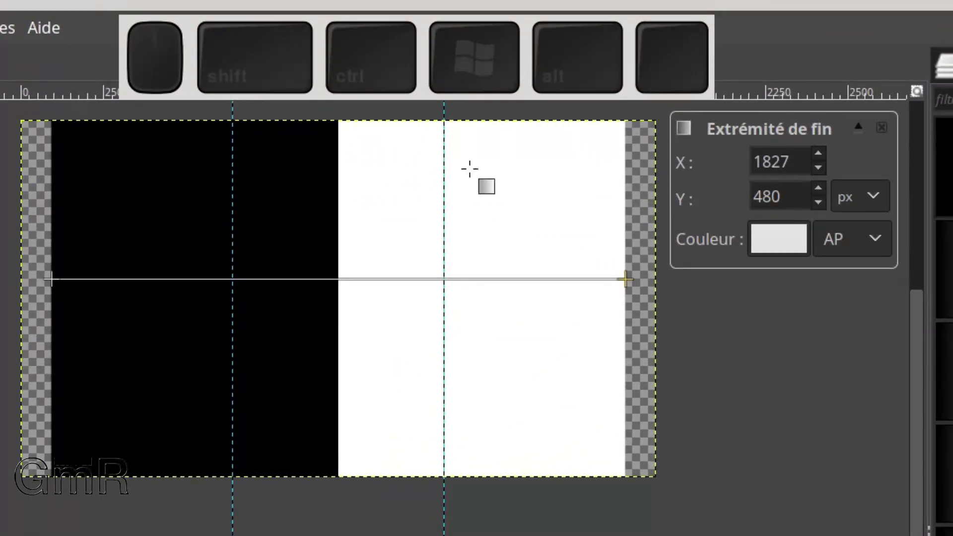
{"action": "left_click", "coordinate": [50, 279]}
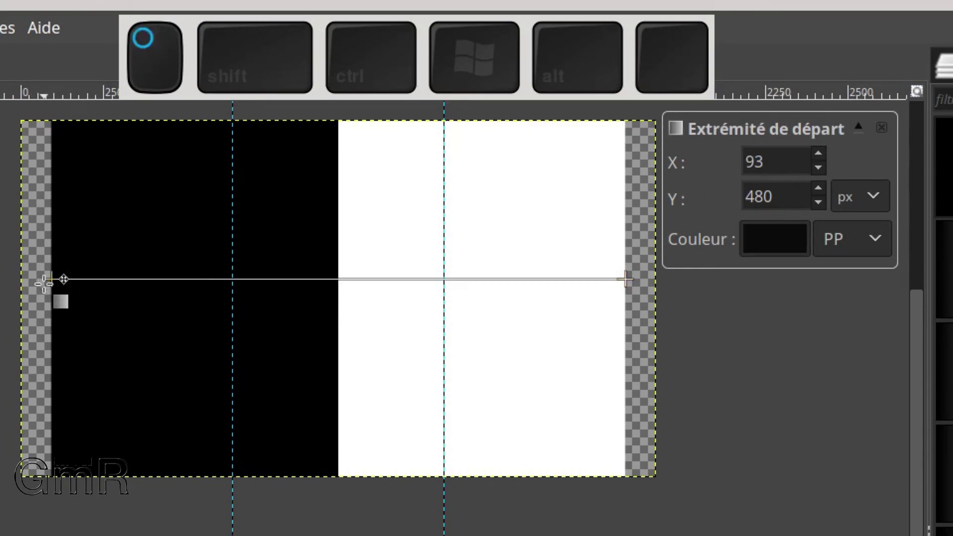
{"action": "left_click", "coordinate": [626, 280]}
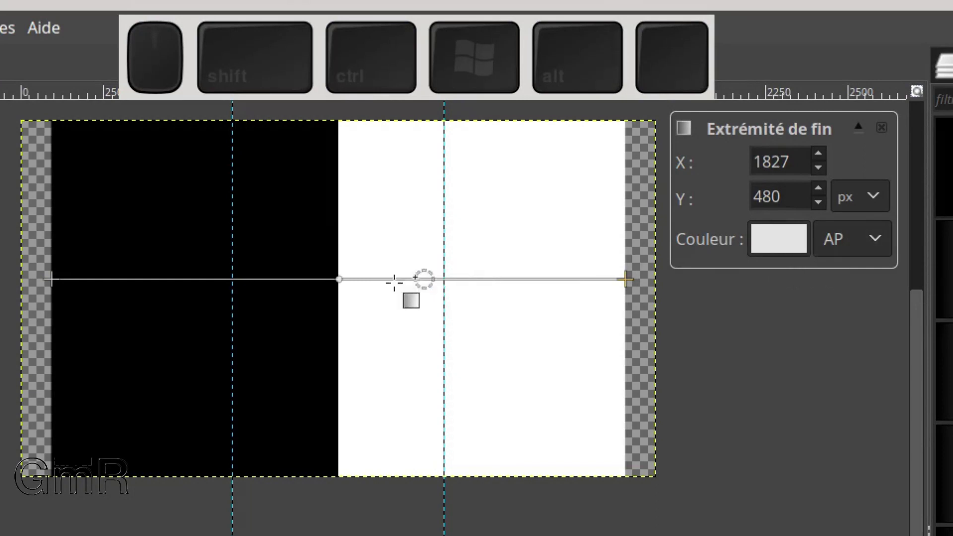
{"action": "left_click", "coordinate": [339, 280]}
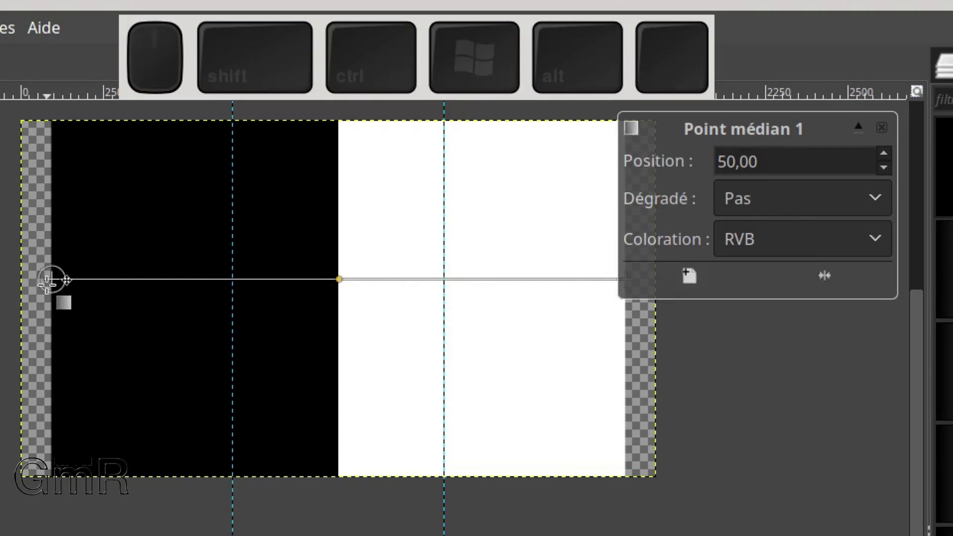
{"action": "left_click", "coordinate": [47, 281]}
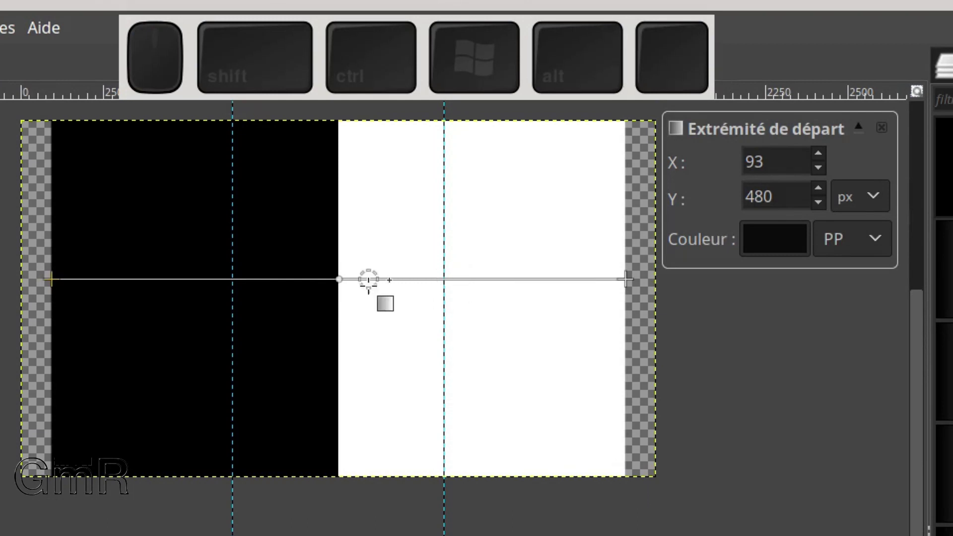
{"action": "left_click", "coordinate": [339, 279]}
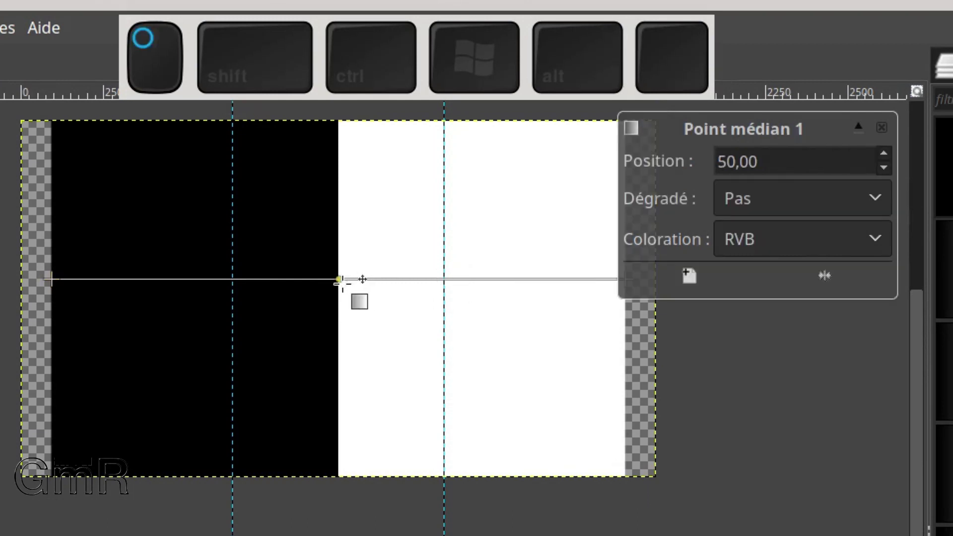
Move the gradient's midpoint onto the first guide at 31.49 and add a colour stop on the second guide at 68.40
{"action": "left_click_drag", "start_coordinate": [338, 281], "coordinate": [230, 287]}
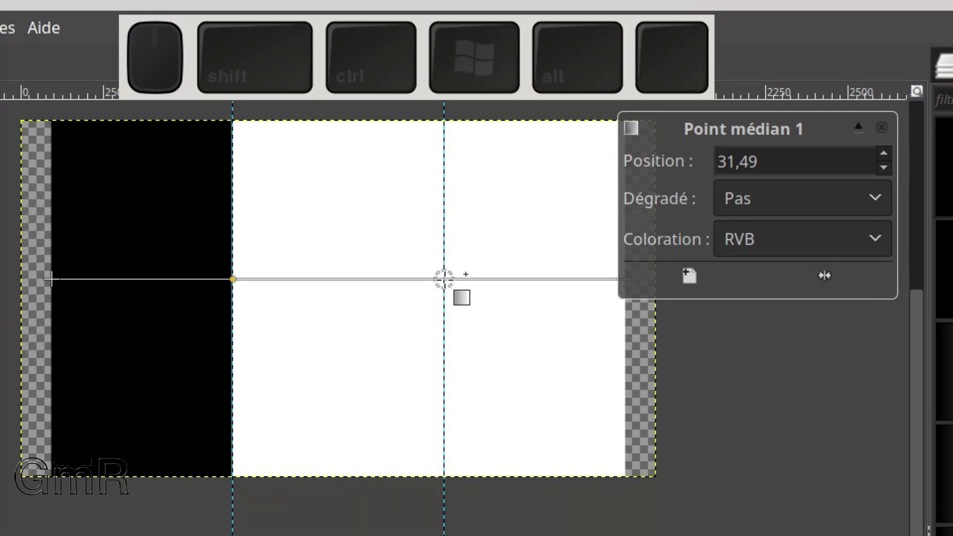
{"action": "key", "text": "shift"}
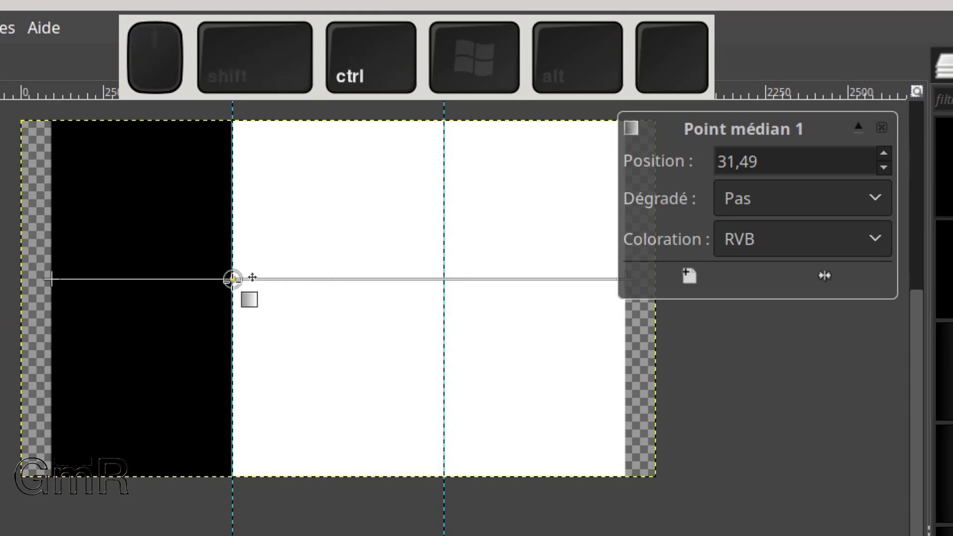
{"action": "left_click", "coordinate": [445, 279]}
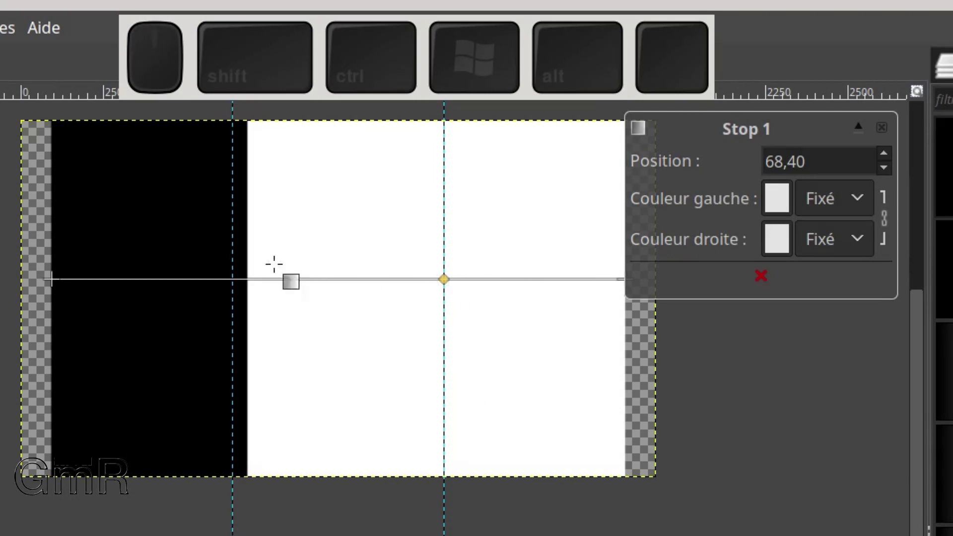
Try adding a colour stop on the first guide at 31.49 and delete it again
{"action": "left_click", "coordinate": [233, 278]}
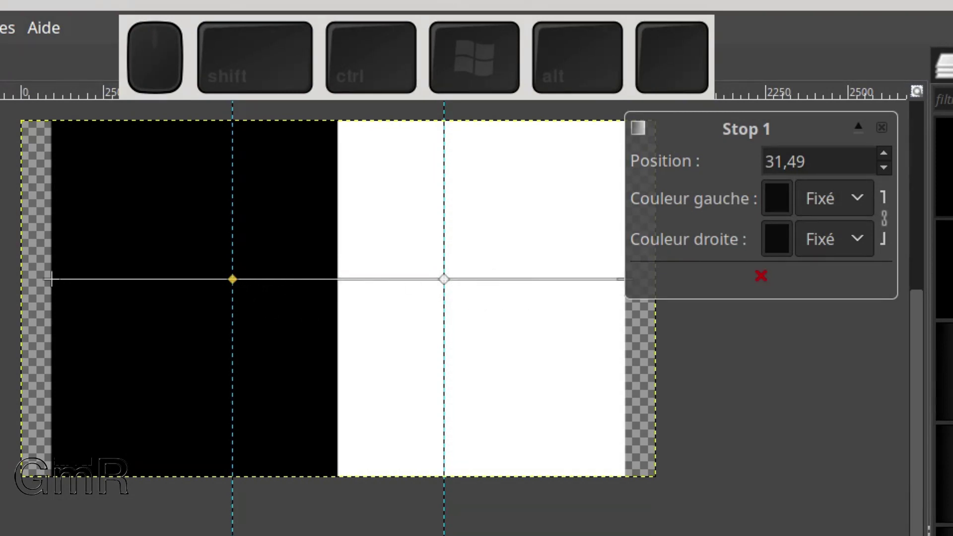
{"action": "left_click", "coordinate": [761, 277]}
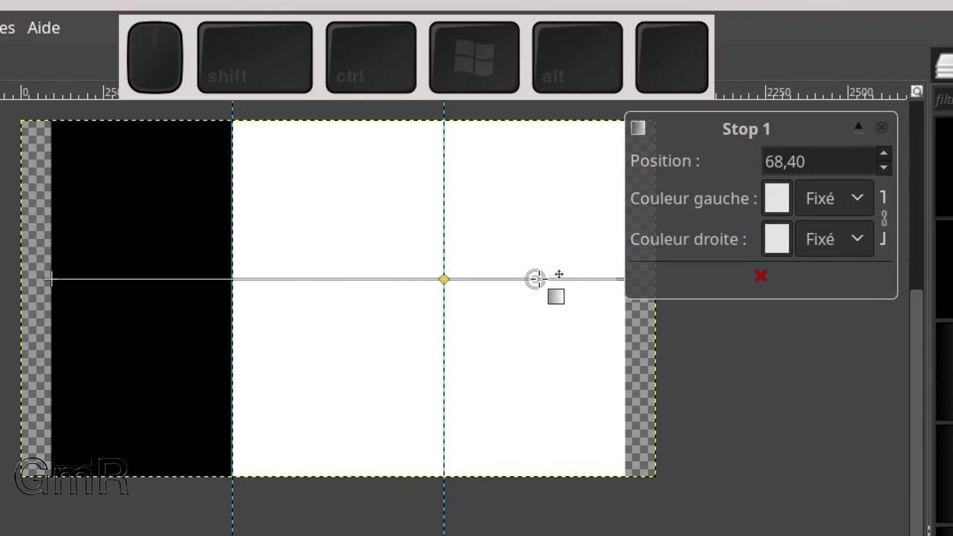
Move the colour stop near the second guide to position 66.67 and select the midpoint between it and the end point
{"action": "left_click", "coordinate": [445, 279]}
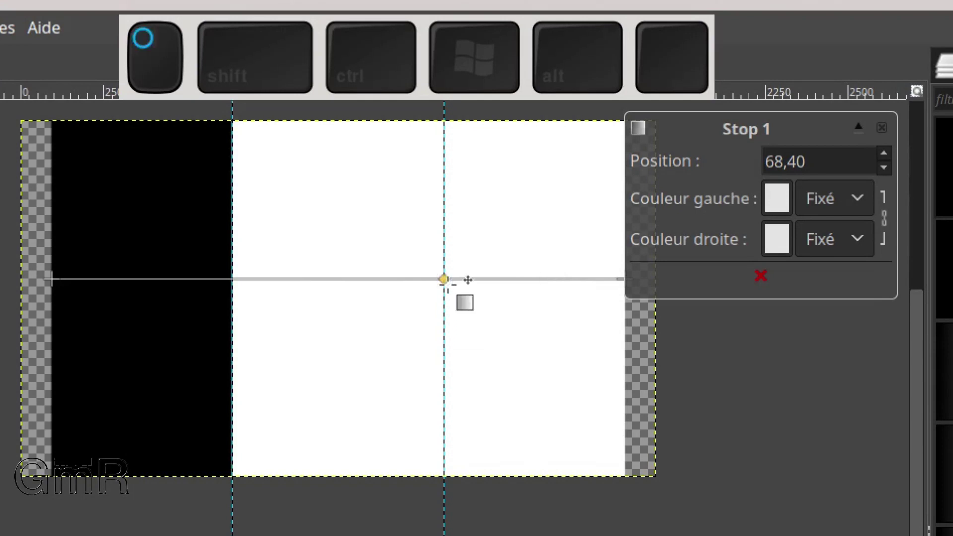
{"action": "key", "text": "ctrl"}
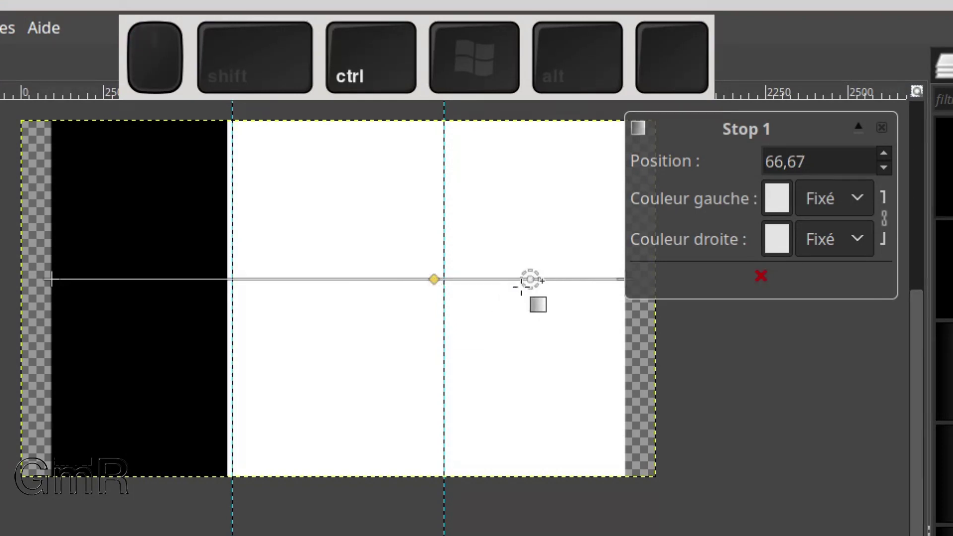
{"action": "left_click", "coordinate": [530, 279]}
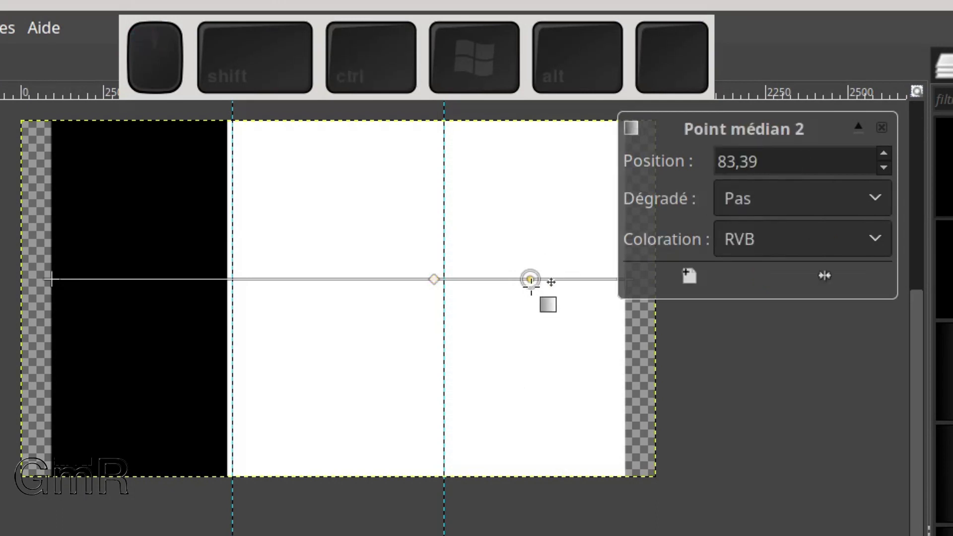
Delete the colour stop at position 66.67, just before the second guide
{"action": "left_click", "coordinate": [530, 280]}
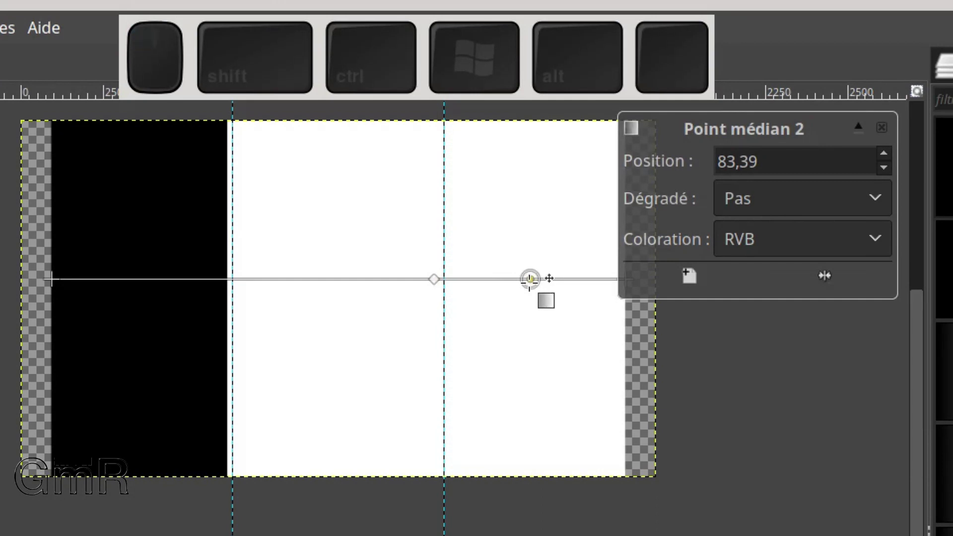
{"action": "left_click", "coordinate": [824, 276]}
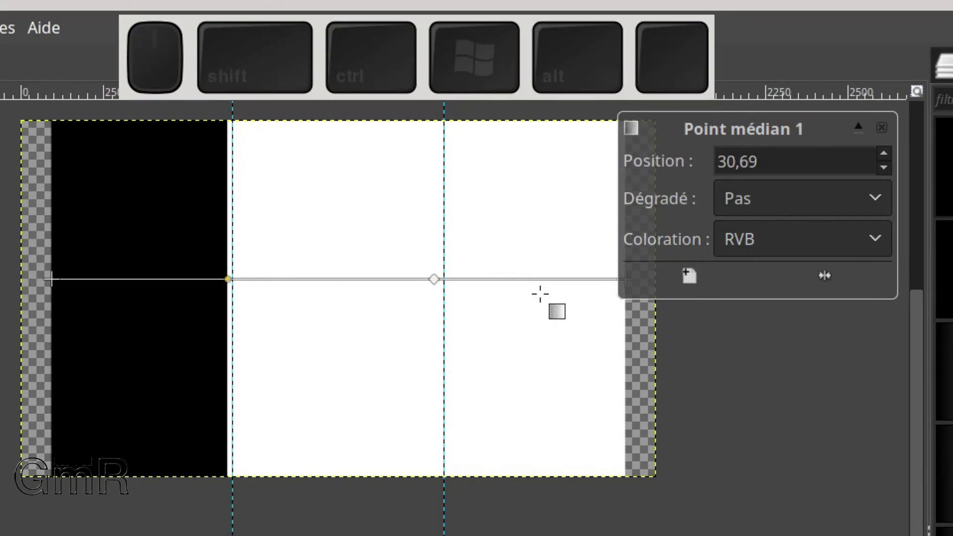
{"action": "left_click", "coordinate": [435, 279]}
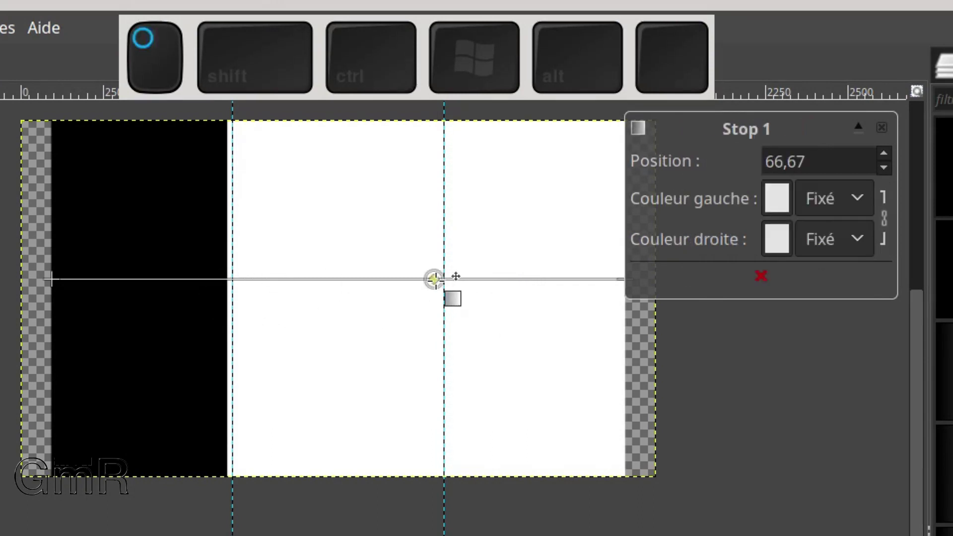
{"action": "left_click", "coordinate": [754, 277]}
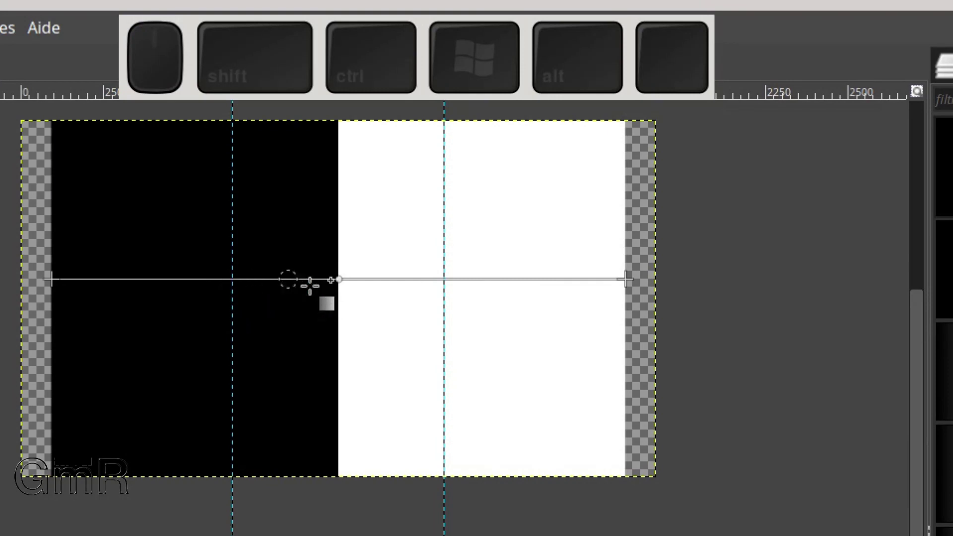
Add a colour stop on the second guide at 68.40 and align the first midpoint with the first guide at 31.49
{"action": "left_click_drag", "start_coordinate": [337, 279], "coordinate": [228, 281]}
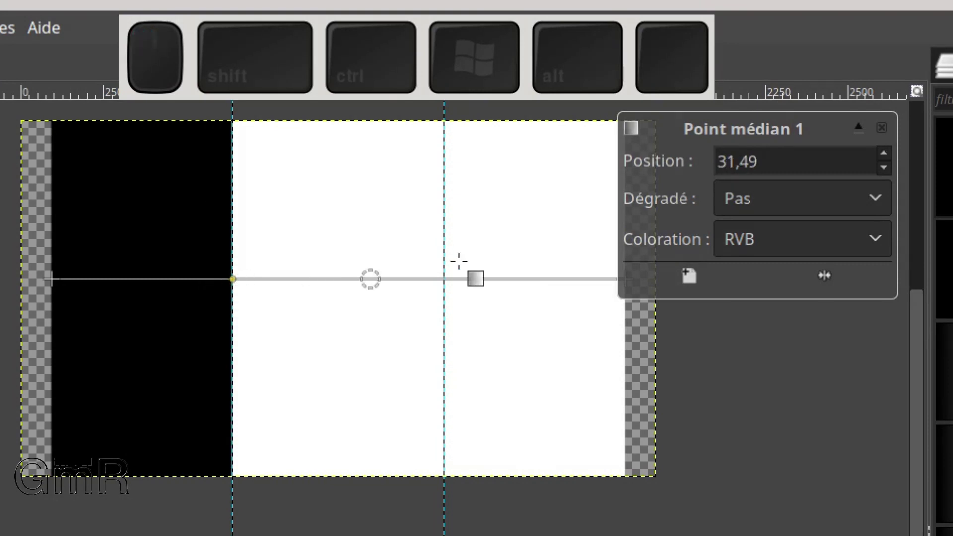
{"action": "left_click", "coordinate": [444, 279]}
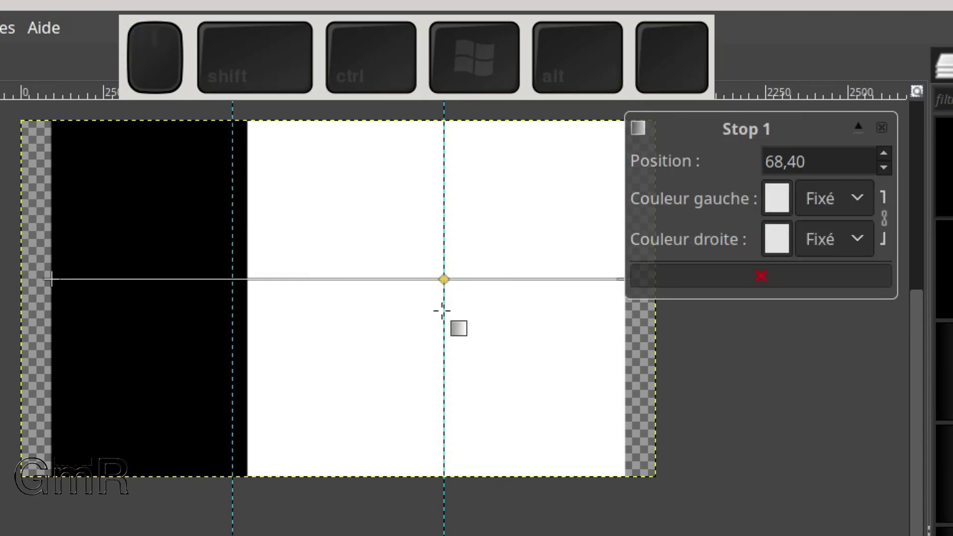
{"action": "left_click", "coordinate": [443, 285]}
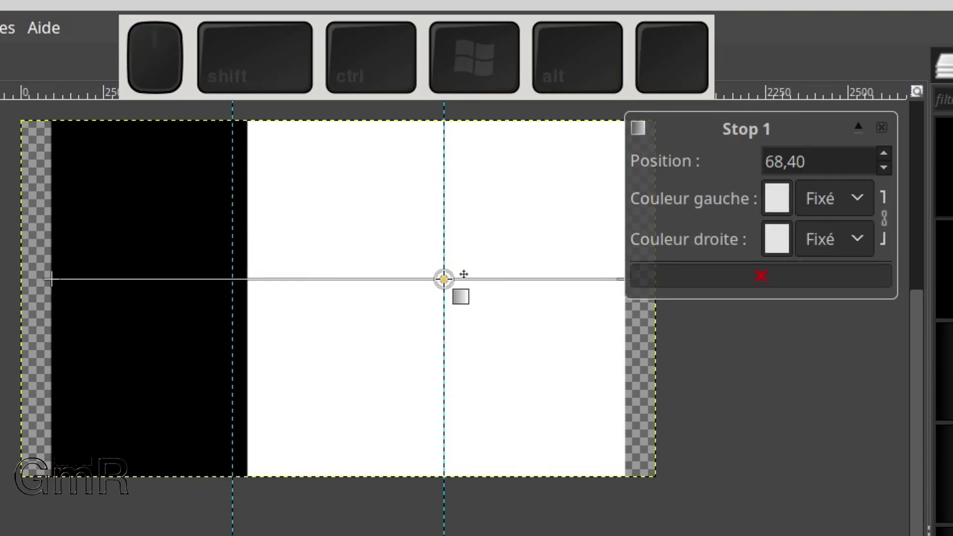
{"action": "left_click_drag", "start_coordinate": [249, 279], "coordinate": [232, 280]}
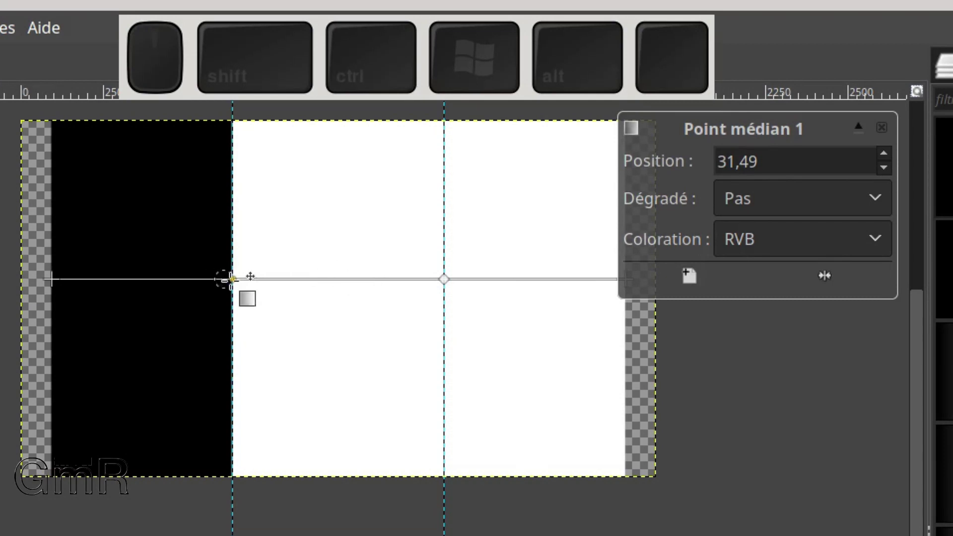
Move the colour stop between the two guides to 51.21 and place the second midpoint on the second guide at 68.40
{"action": "left_click", "coordinate": [444, 279]}
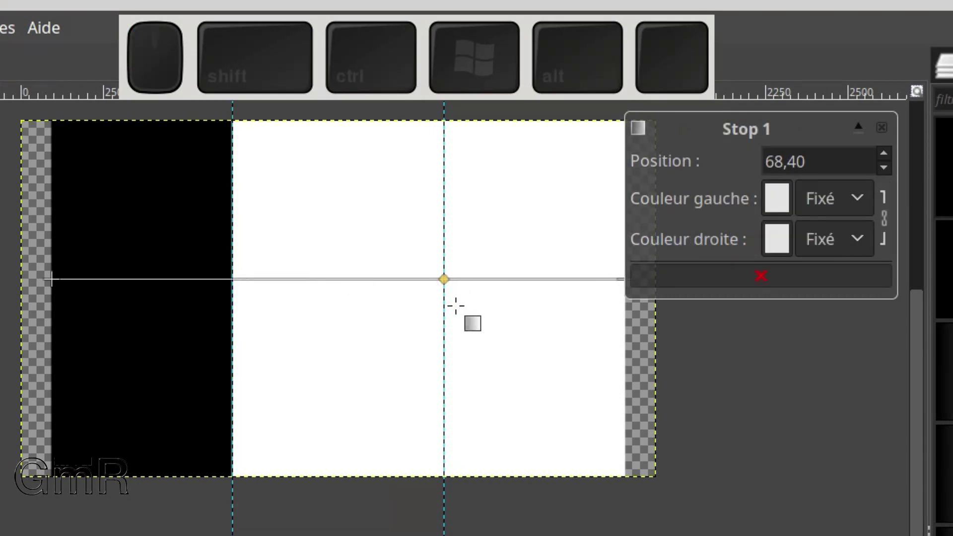
{"action": "left_click", "coordinate": [535, 279]}
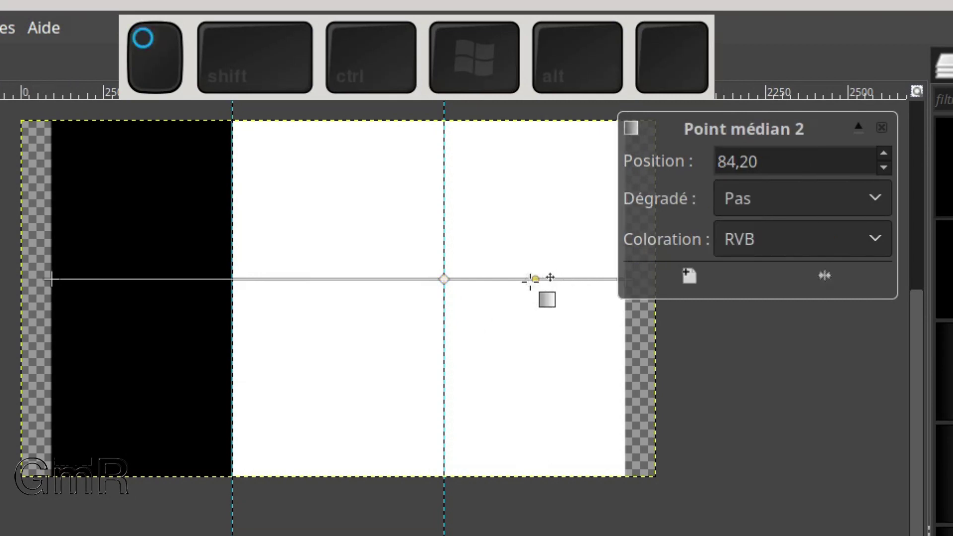
{"action": "left_click_drag", "start_coordinate": [444, 279], "coordinate": [346, 279]}
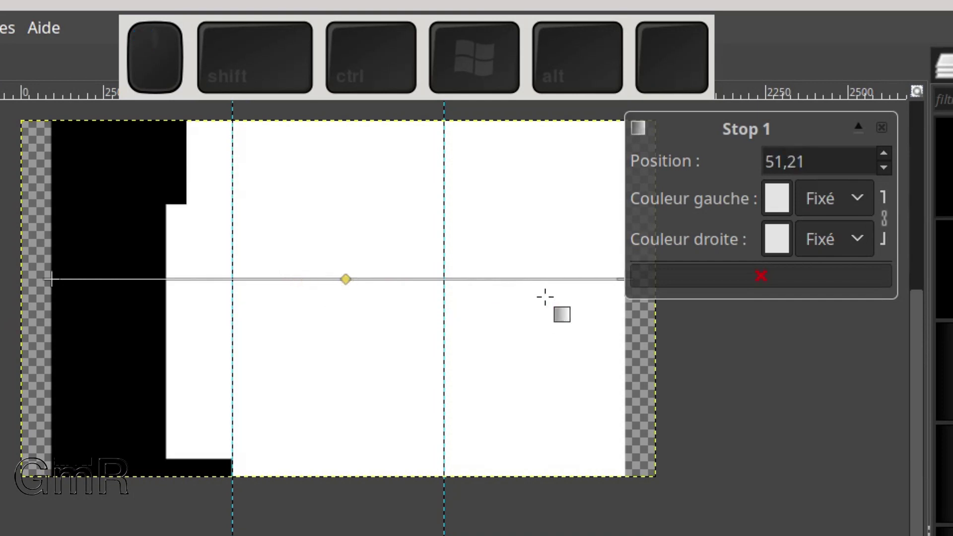
{"action": "left_click_drag", "start_coordinate": [484, 279], "coordinate": [444, 279]}
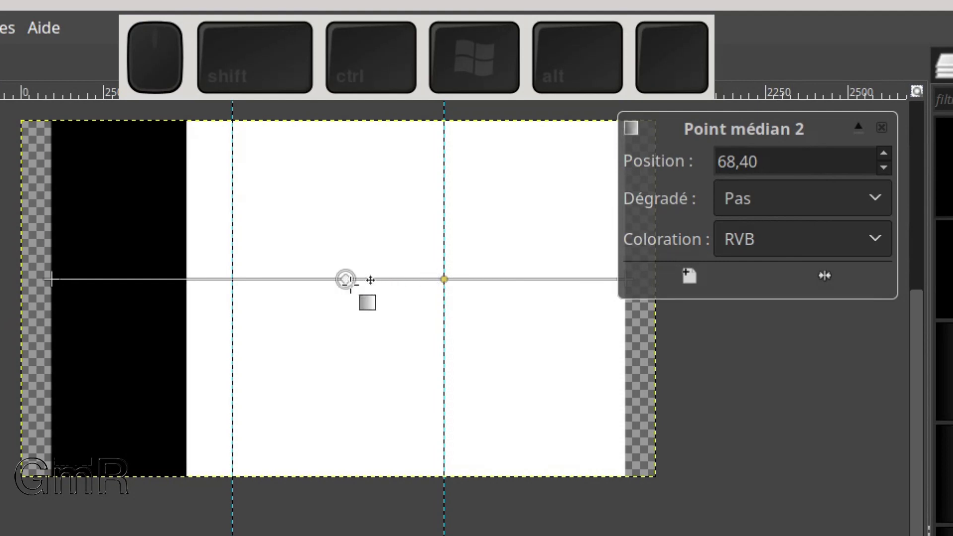
Shift the colour stop to 48.62 and realign the first midpoint with the first guide at 31.49
{"action": "left_click_drag", "start_coordinate": [346, 279], "coordinate": [330, 279]}
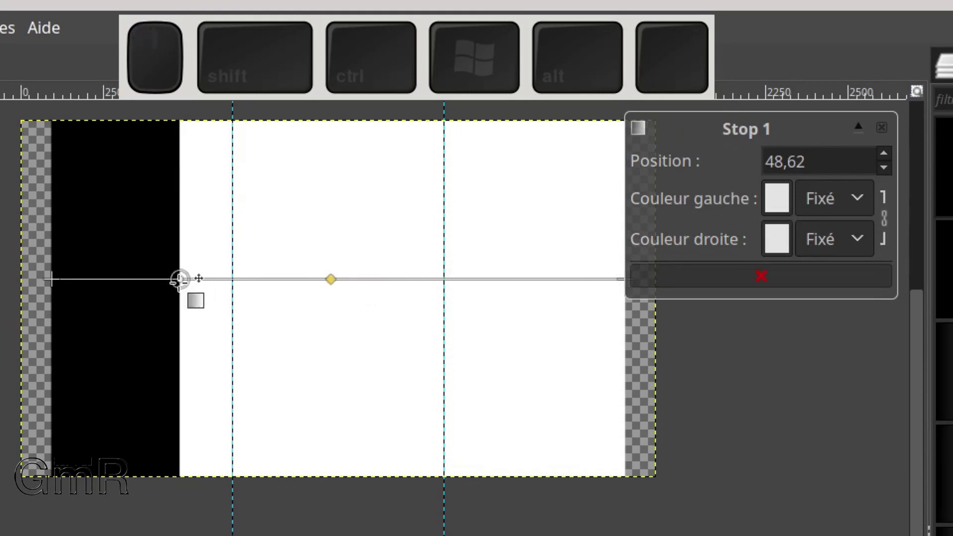
{"action": "left_click", "coordinate": [180, 279]}
{"action": "left_click_drag", "start_coordinate": [179, 279], "coordinate": [241, 290]}
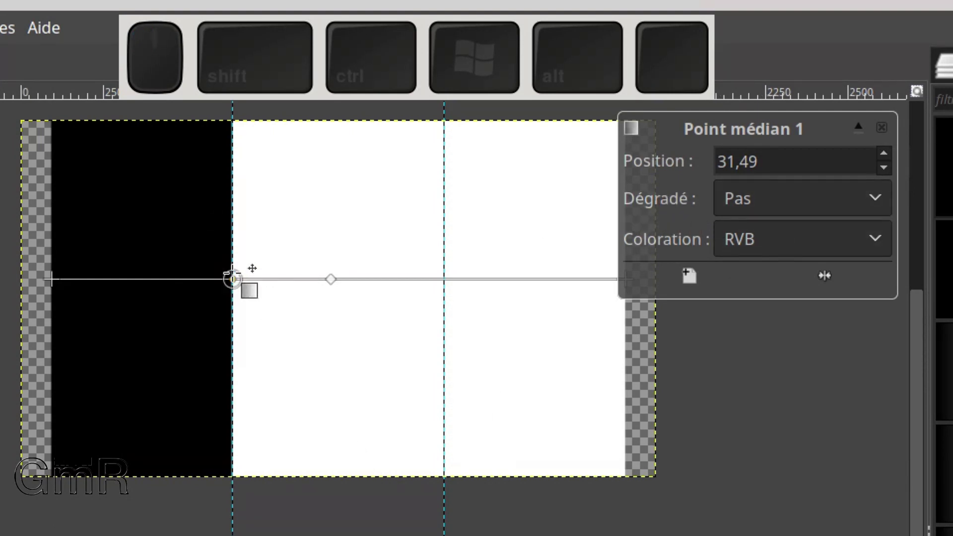
Change the colour of the gradient's start point to a dark blue
{"action": "left_click", "coordinate": [53, 281]}
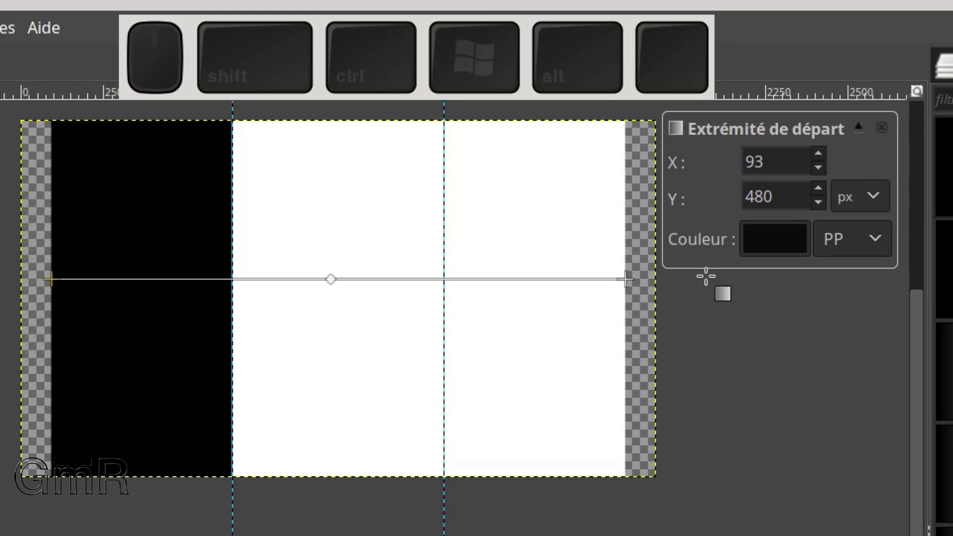
{"action": "left_click", "coordinate": [868, 200]}
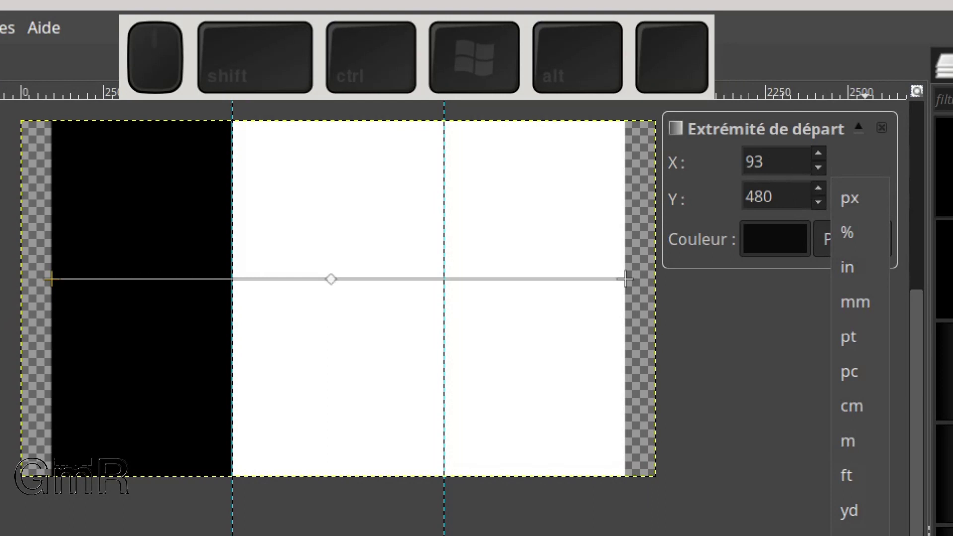
{"action": "left_click", "coordinate": [703, 368]}
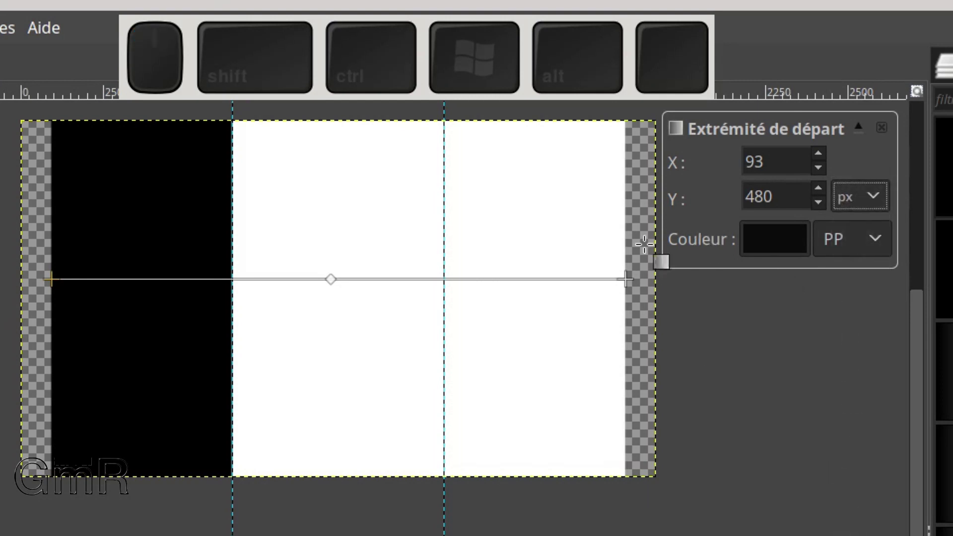
{"action": "left_click", "coordinate": [774, 247]}
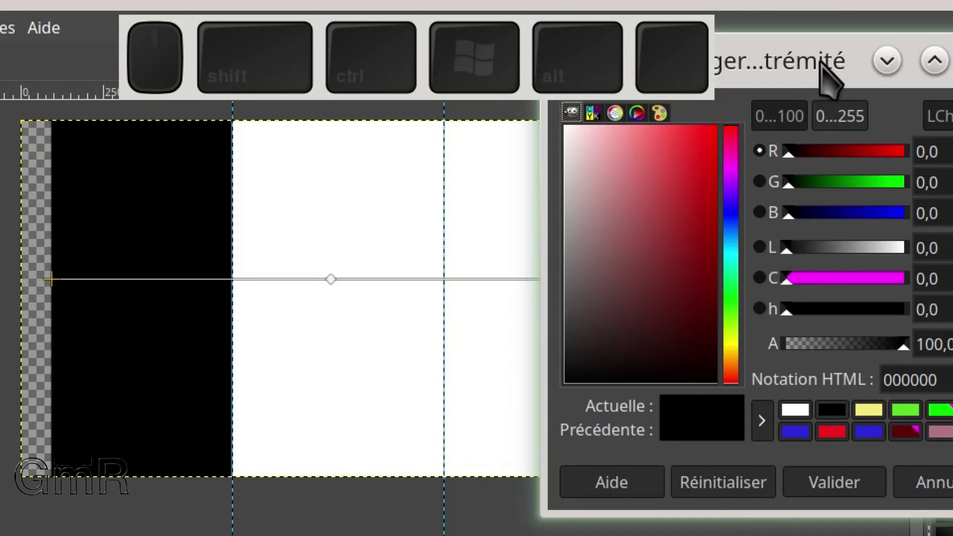
{"action": "left_click_drag", "start_coordinate": [821, 64], "coordinate": [830, 211]}
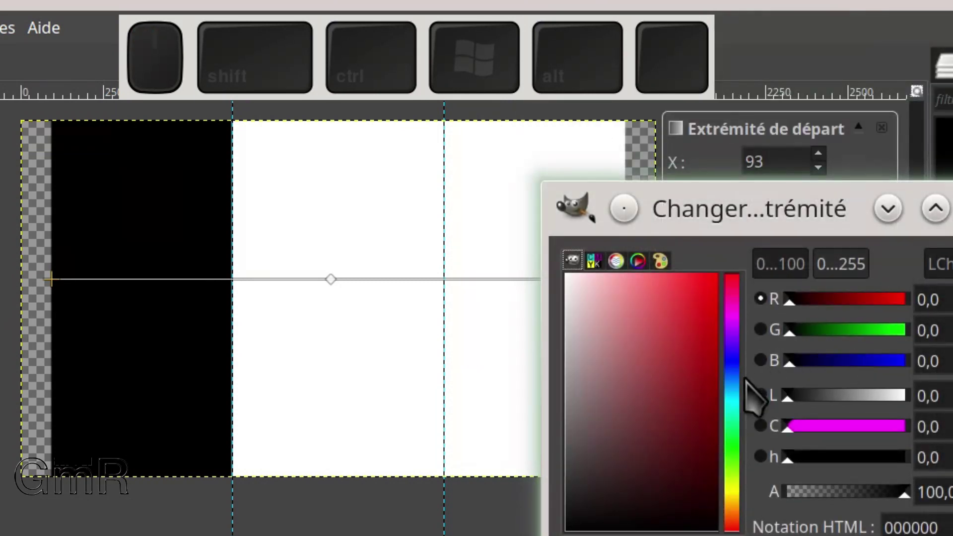
{"action": "left_click", "coordinate": [734, 363]}
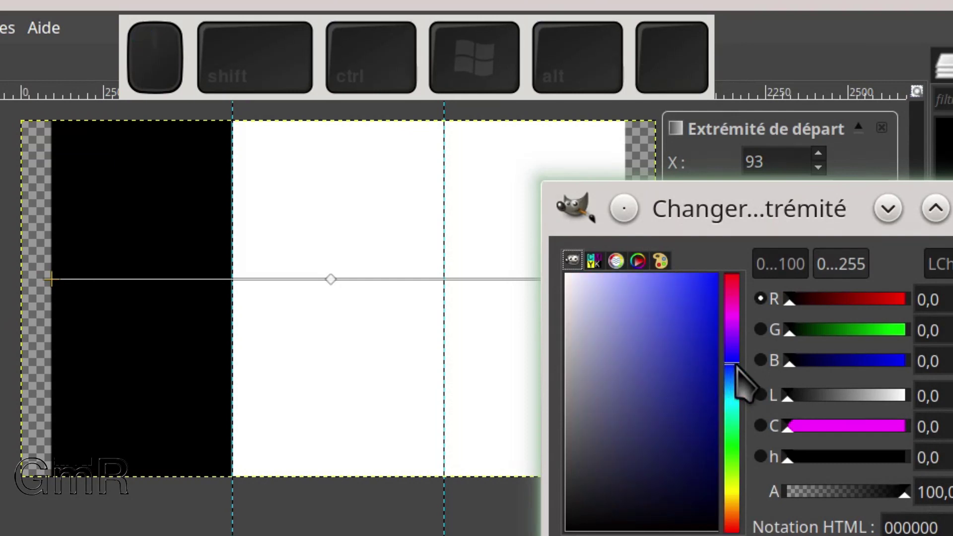
{"action": "left_click", "coordinate": [699, 356]}
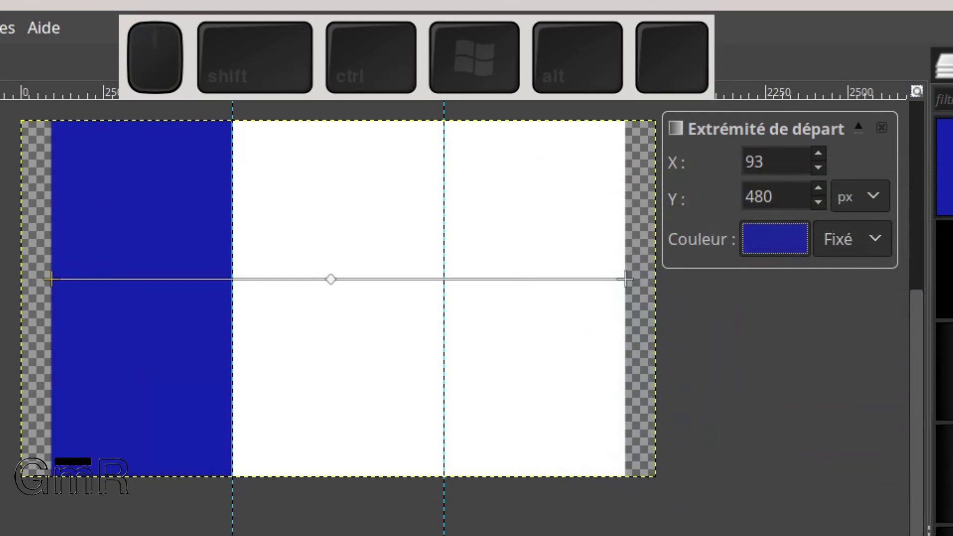
Try the transparent foreground and transparent background colour types on the start point and restore the Fixé type
{"action": "left_click", "coordinate": [877, 235]}
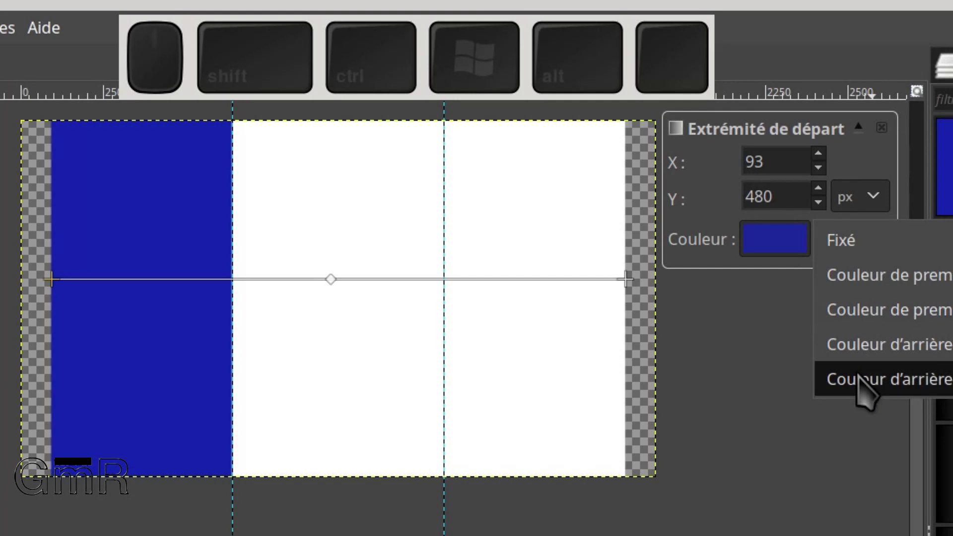
{"action": "left_click", "coordinate": [864, 318]}
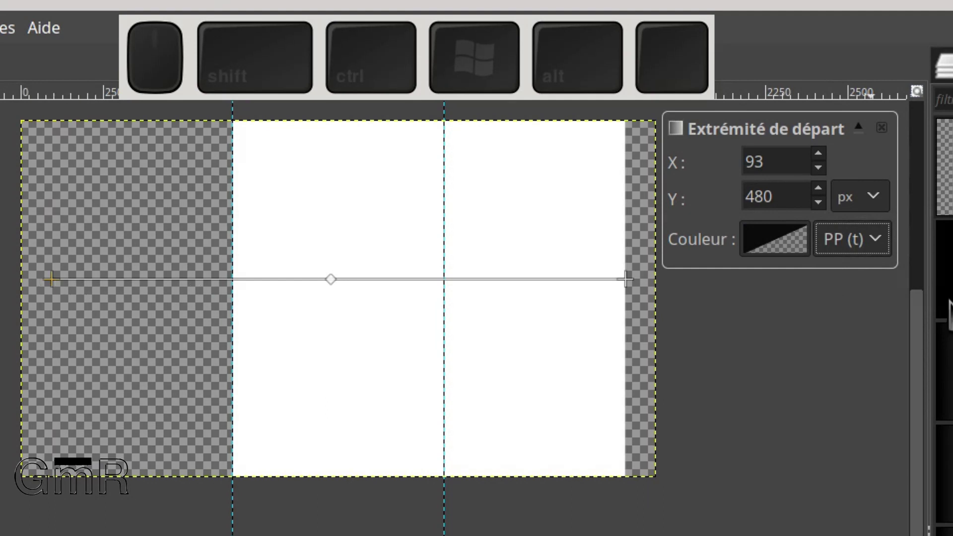
{"action": "left_click", "coordinate": [836, 237]}
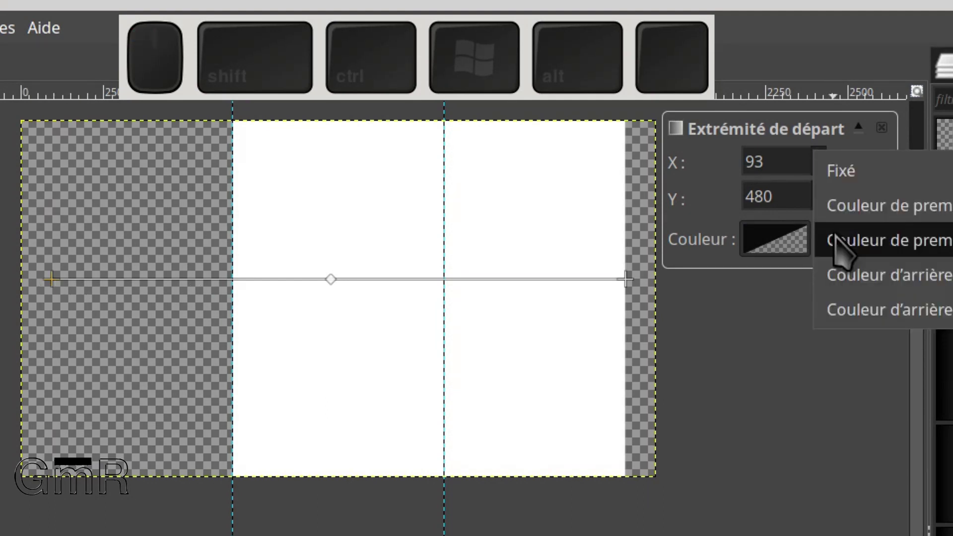
{"action": "left_click", "coordinate": [856, 315]}
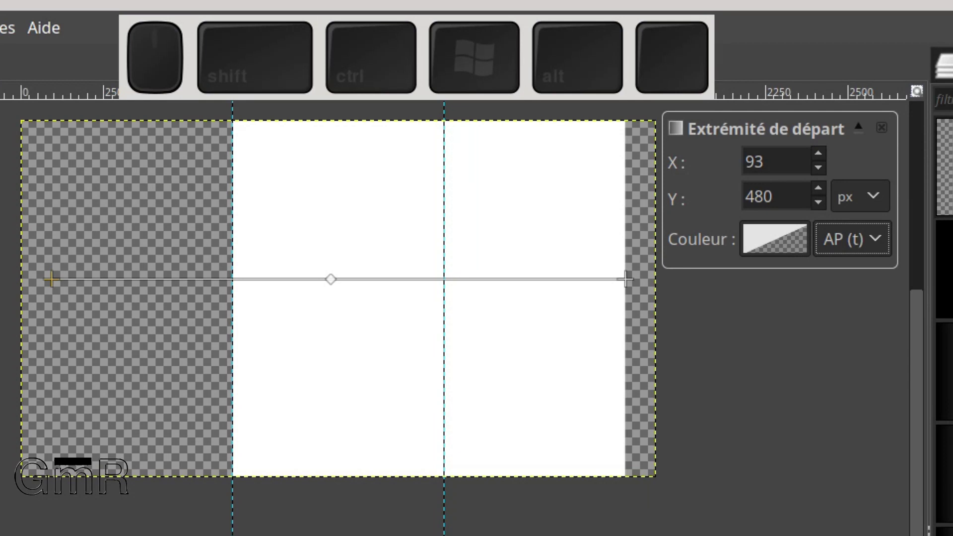
{"action": "left_click", "coordinate": [834, 238]}
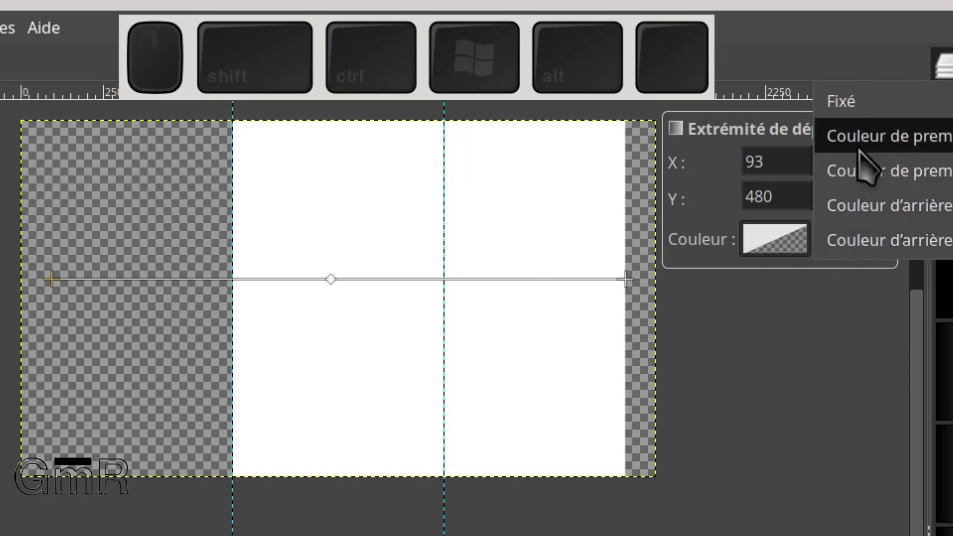
{"action": "left_click", "coordinate": [845, 110]}
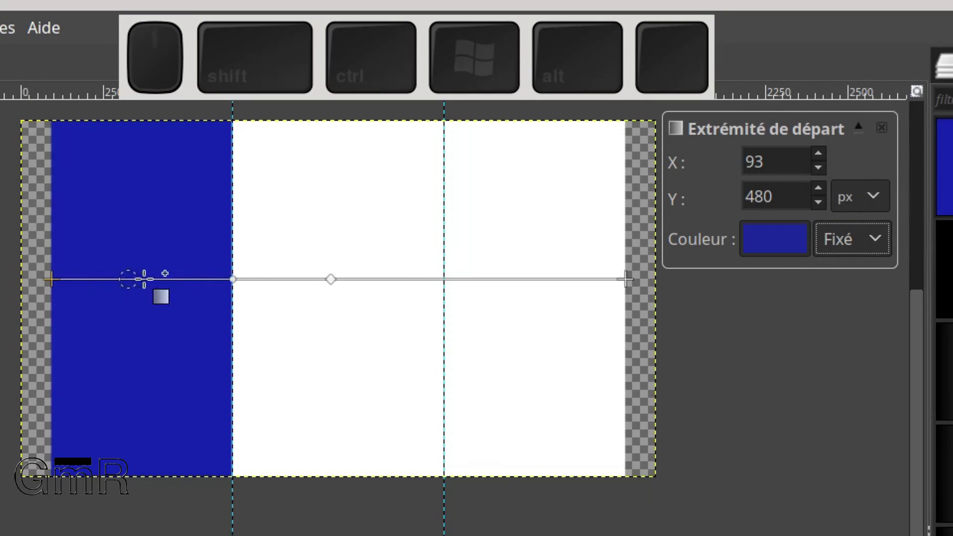
Set the first midpoint's position to 31.33
{"action": "left_click", "coordinate": [233, 279]}
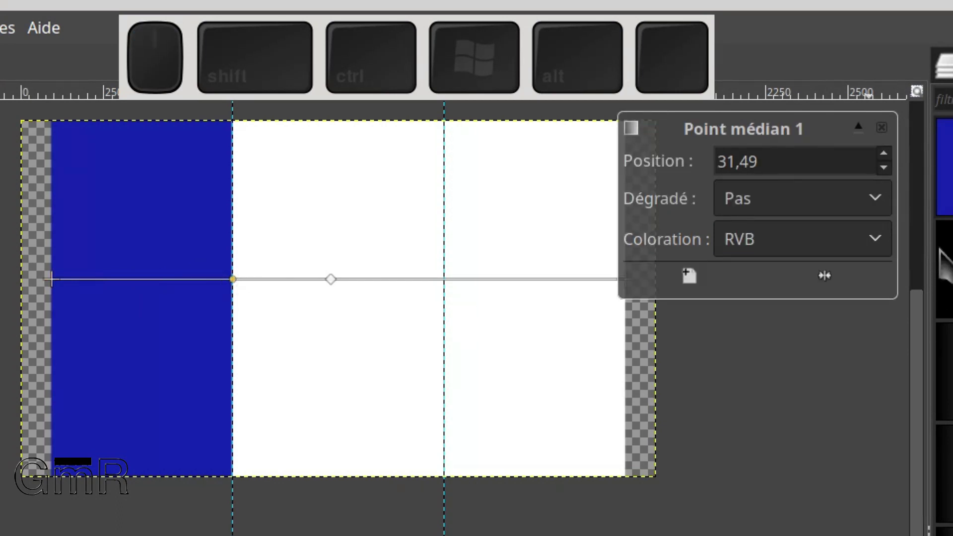
{"action": "left_click", "coordinate": [770, 159]}
{"action": "left_click_drag", "start_coordinate": [770, 160], "coordinate": [751, 162]}
{"action": "key", "text": "BackSpace"}
{"action": "key", "text": "BackSpace"}
{"action": "type", "text": "33"}
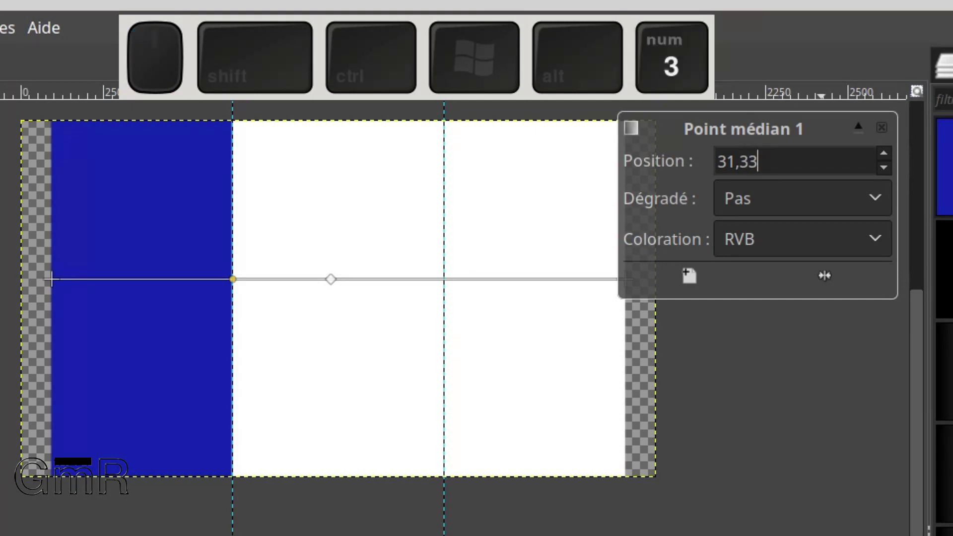
{"action": "key", "text": "Return"}
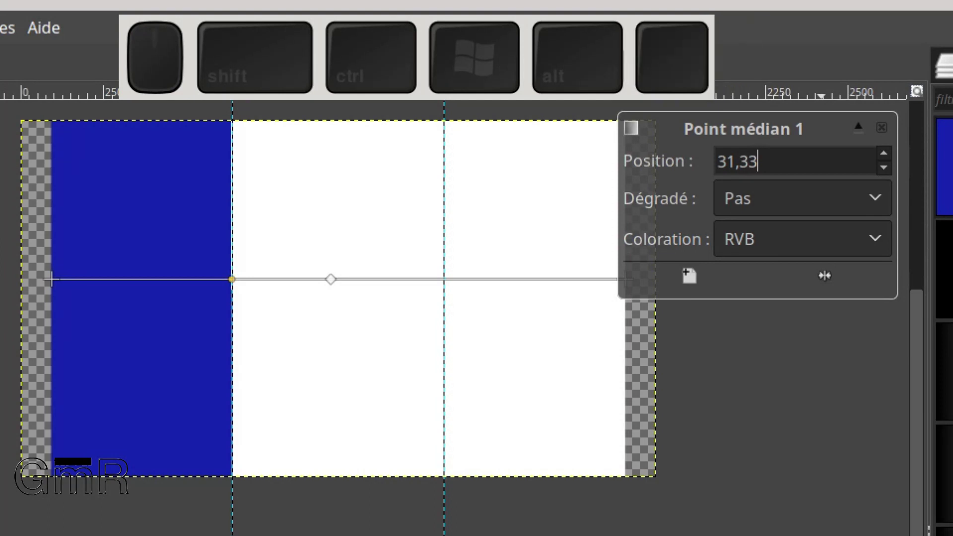
Keep the first midpoint's colouring on RVB, centre the midpoint in its segment and move it back onto the first guide at 31.49
{"action": "left_click", "coordinate": [782, 236]}
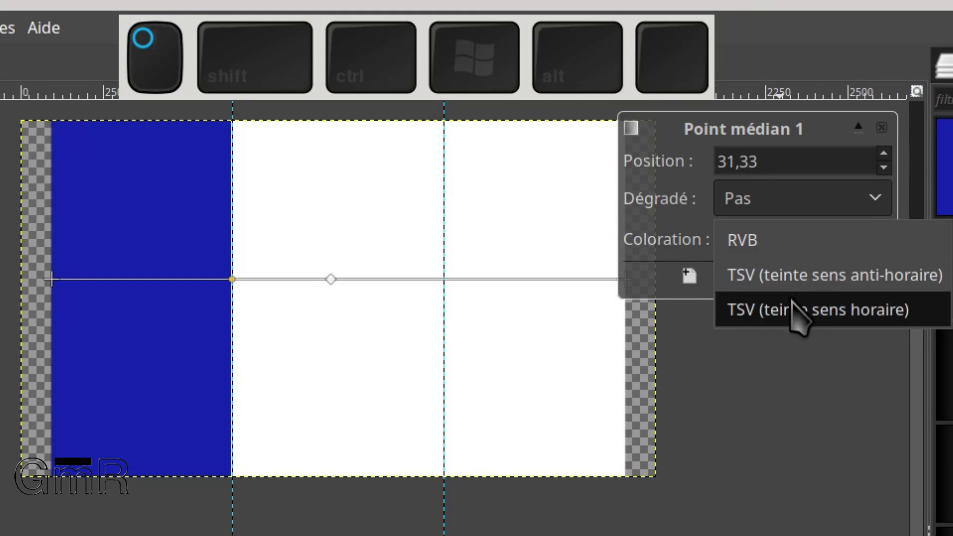
{"action": "left_click", "coordinate": [777, 239]}
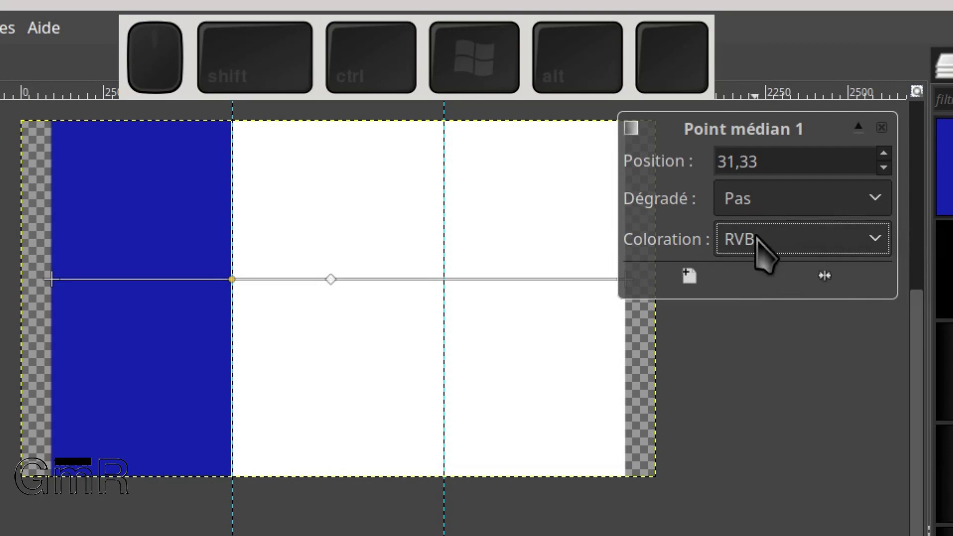
{"action": "left_click", "coordinate": [821, 271]}
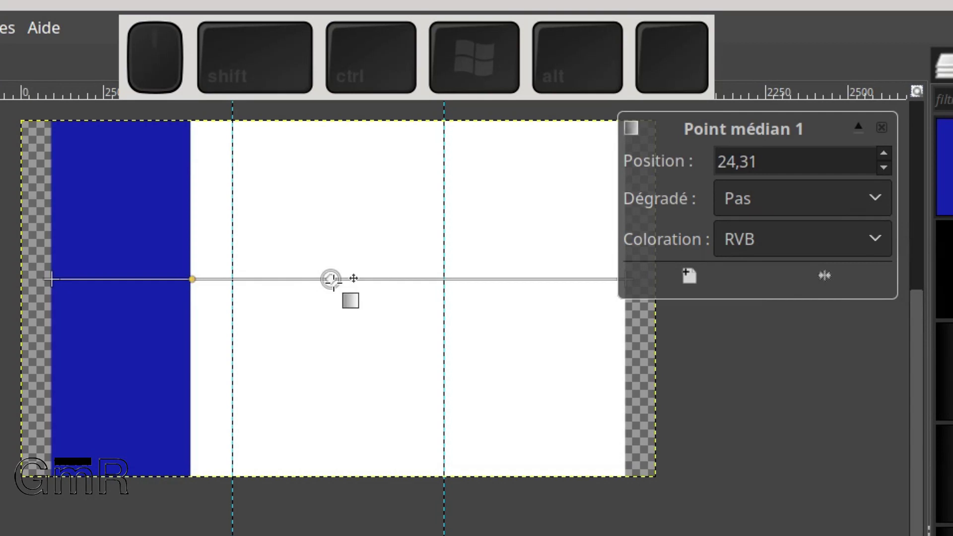
{"action": "left_click_drag", "start_coordinate": [193, 279], "coordinate": [238, 286]}
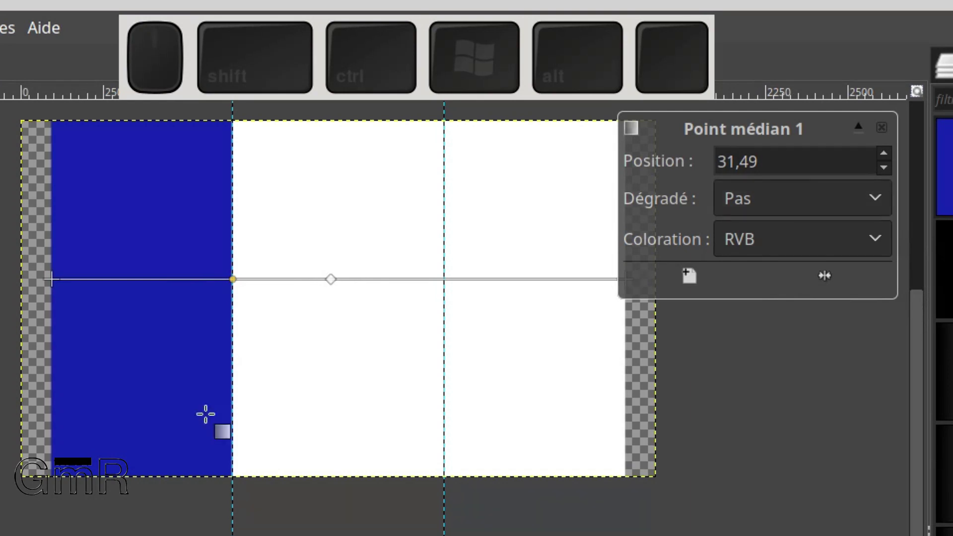
Set the first midpoint's blending to Linéaire and move the first stop back to position 46.37
{"action": "left_click", "coordinate": [819, 201]}
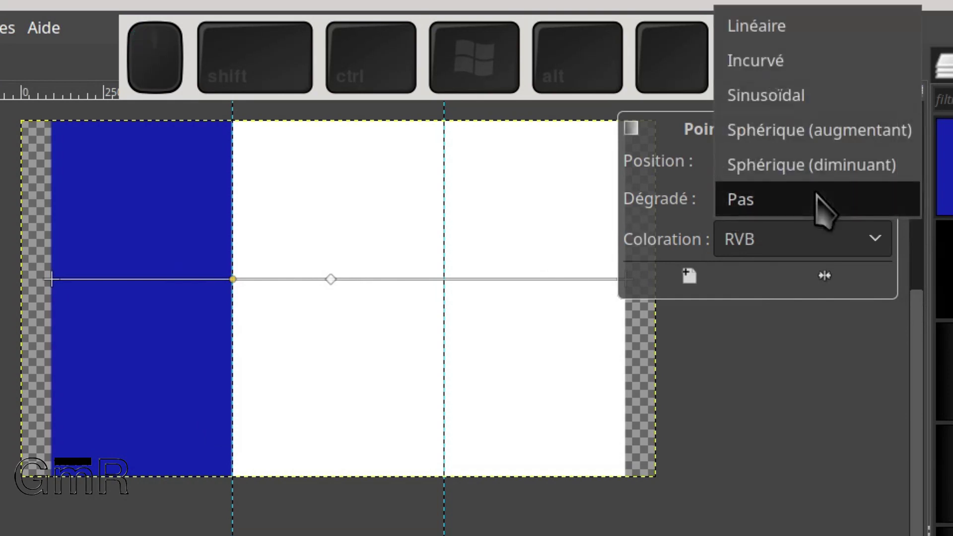
{"action": "left_click", "coordinate": [782, 37]}
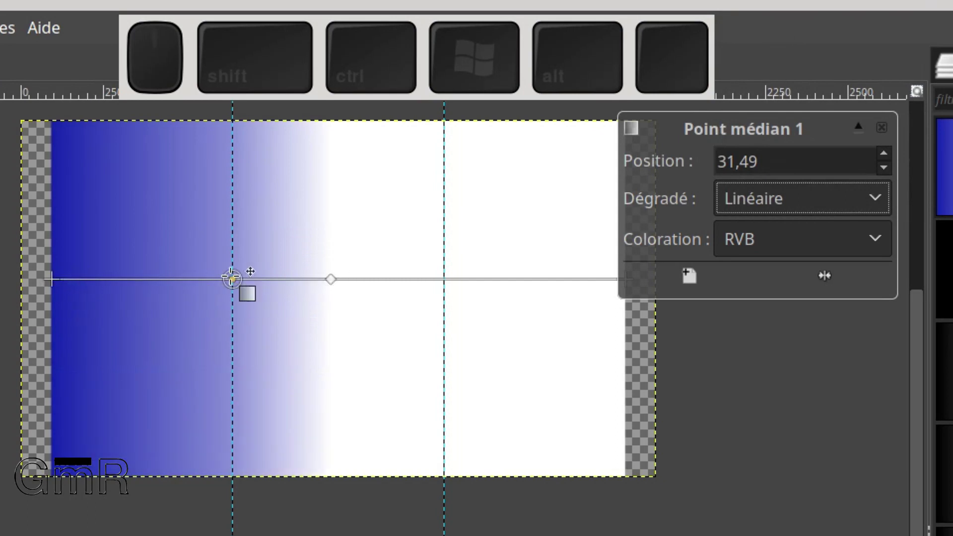
{"action": "left_click", "coordinate": [332, 279]}
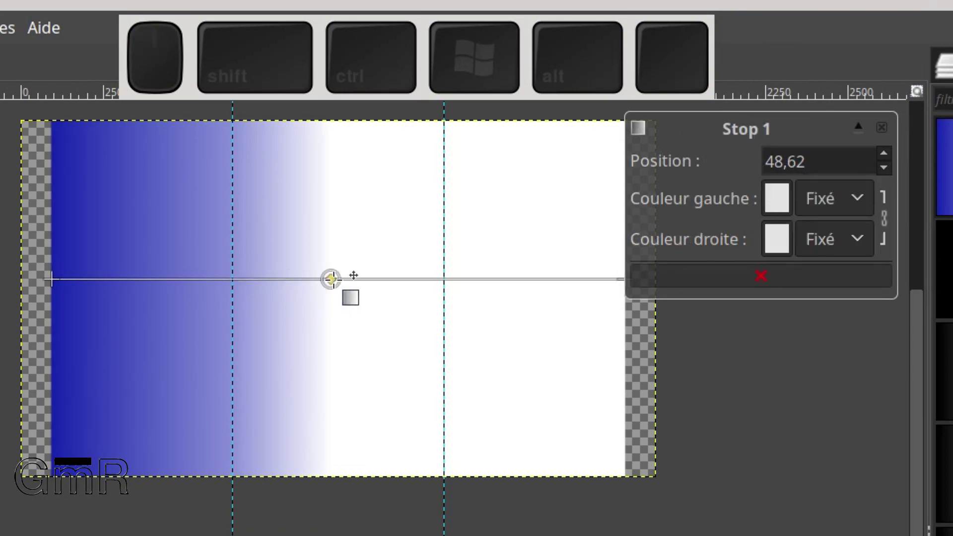
{"action": "mouse_move", "coordinate": [334, 280]}
{"action": "left_mouse_down"}
{"action": "mouse_move", "coordinate": [403, 280]}
{"action": "mouse_move", "coordinate": [318, 283]}
{"action": "left_mouse_up"}
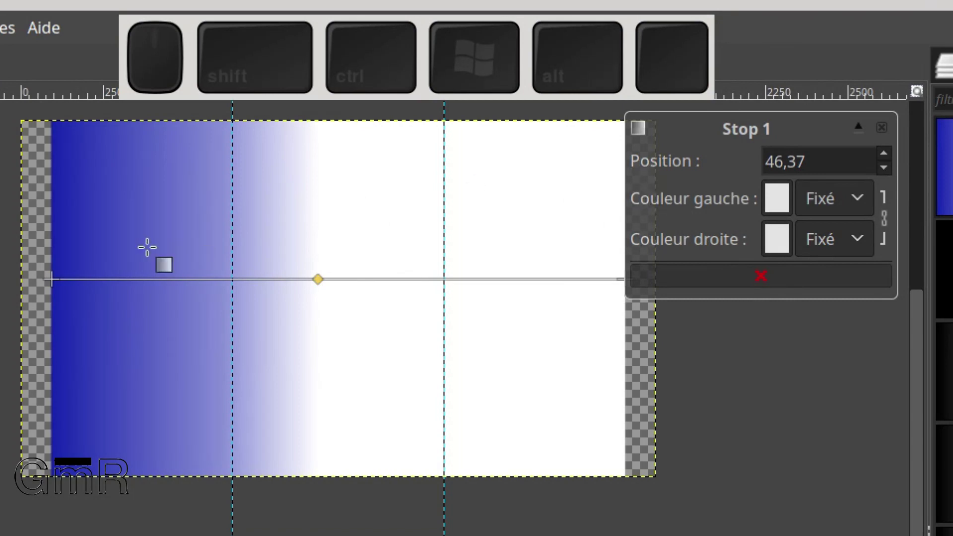
Set the first midpoint's blending to Incurvé and move the first stop to position 38.75
{"action": "left_click", "coordinate": [225, 278]}
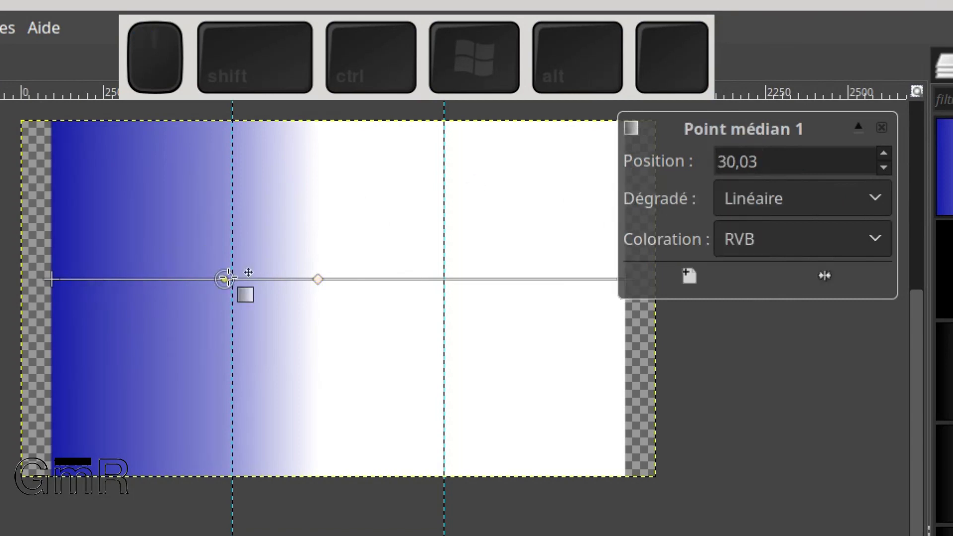
{"action": "left_click", "coordinate": [874, 199]}
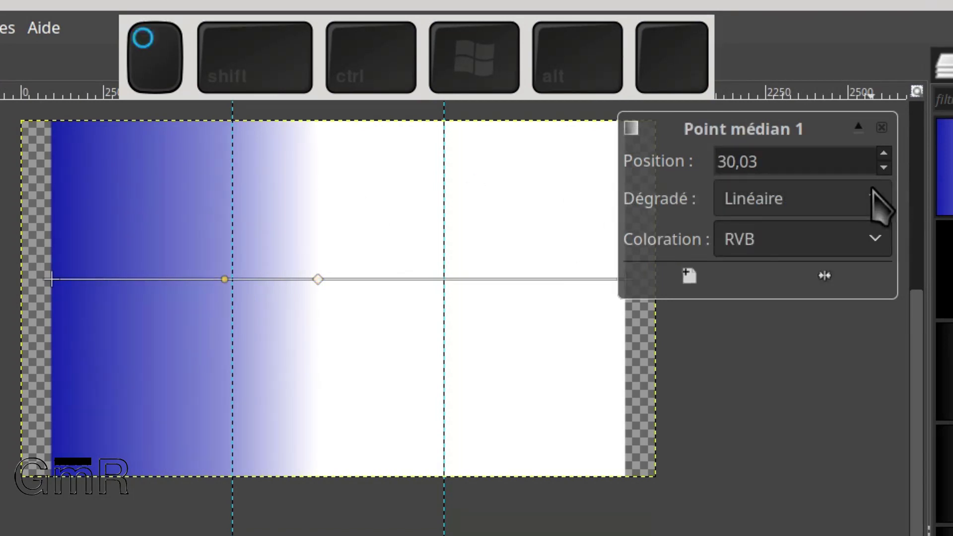
{"action": "left_click", "coordinate": [823, 230]}
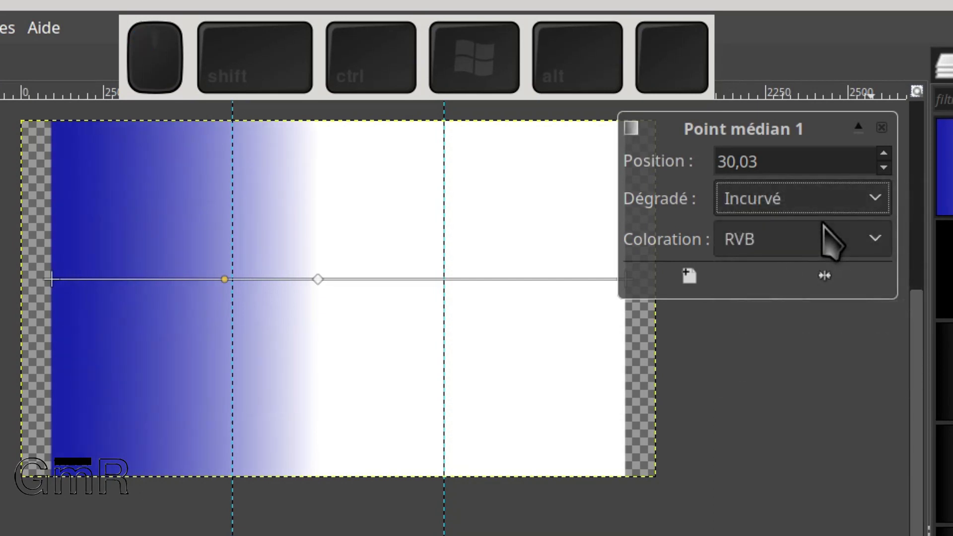
{"action": "left_click", "coordinate": [286, 279]}
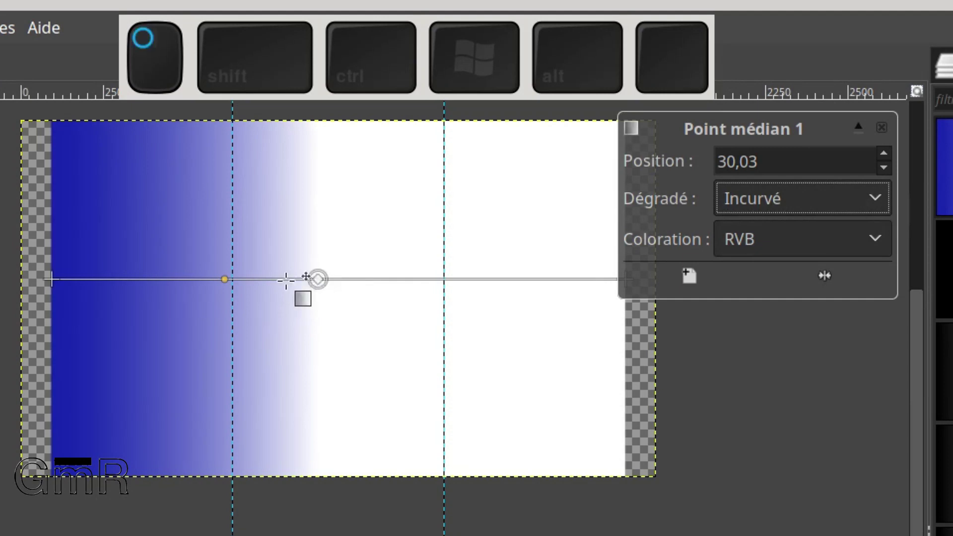
{"action": "left_click_drag", "start_coordinate": [287, 280], "coordinate": [274, 279]}
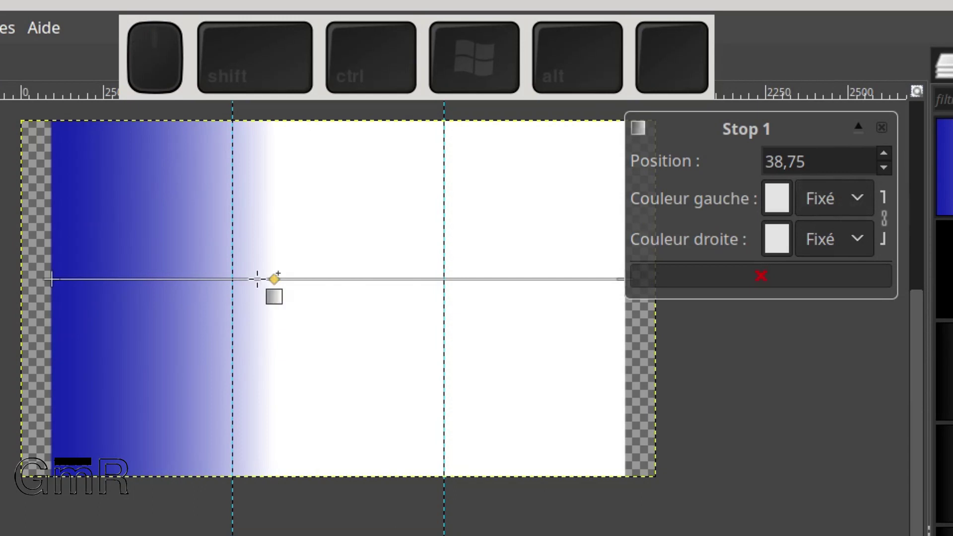
Try the Sinusoïdal, Sphérique (augmentant) and Sphérique (diminuant) blending types on the first midpoint in turn
{"action": "left_click", "coordinate": [197, 280]}
{"action": "left_click", "coordinate": [793, 198]}
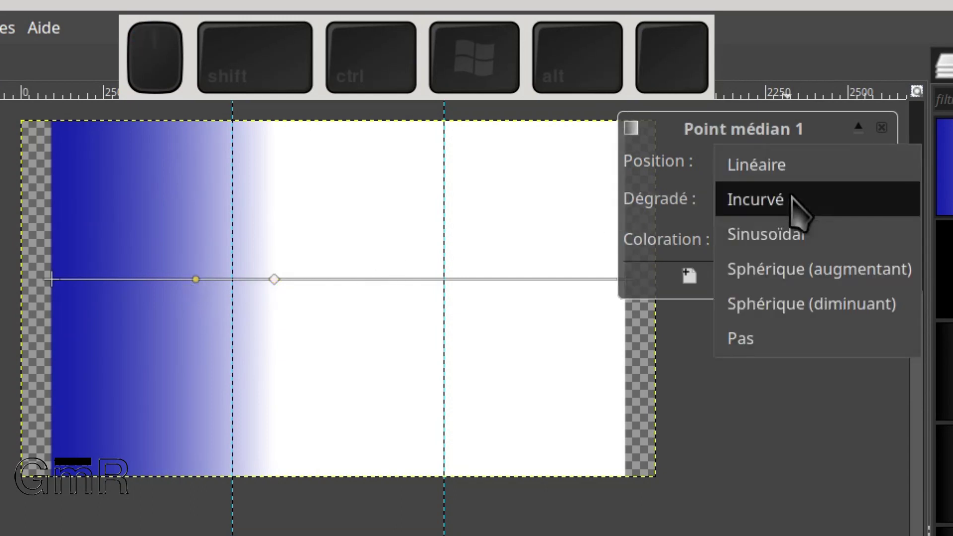
{"action": "left_click", "coordinate": [790, 230]}
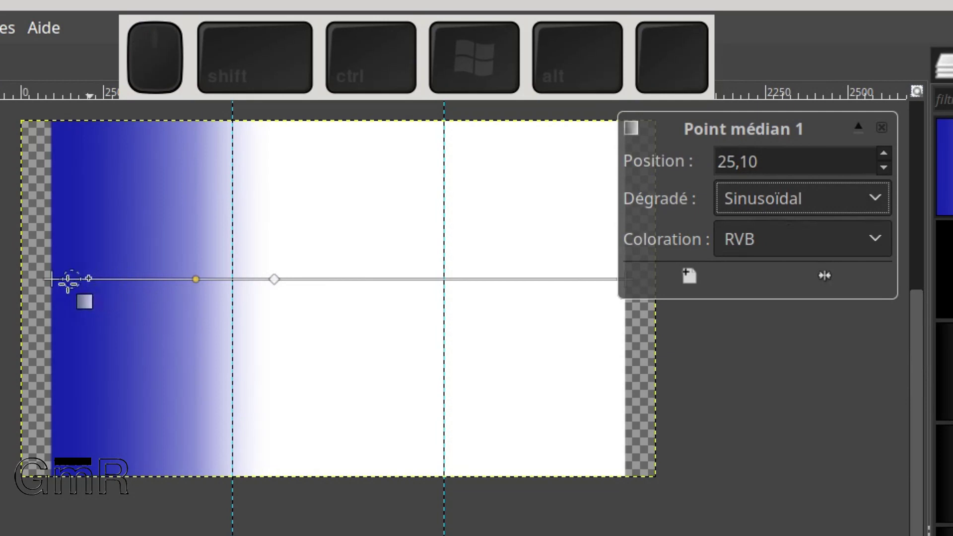
{"action": "left_click", "coordinate": [776, 203]}
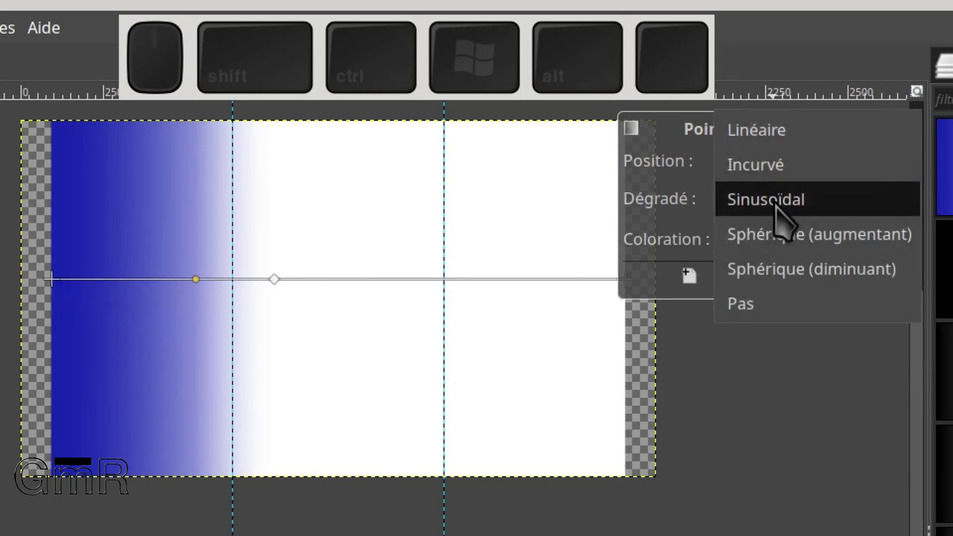
{"action": "left_click", "coordinate": [809, 230]}
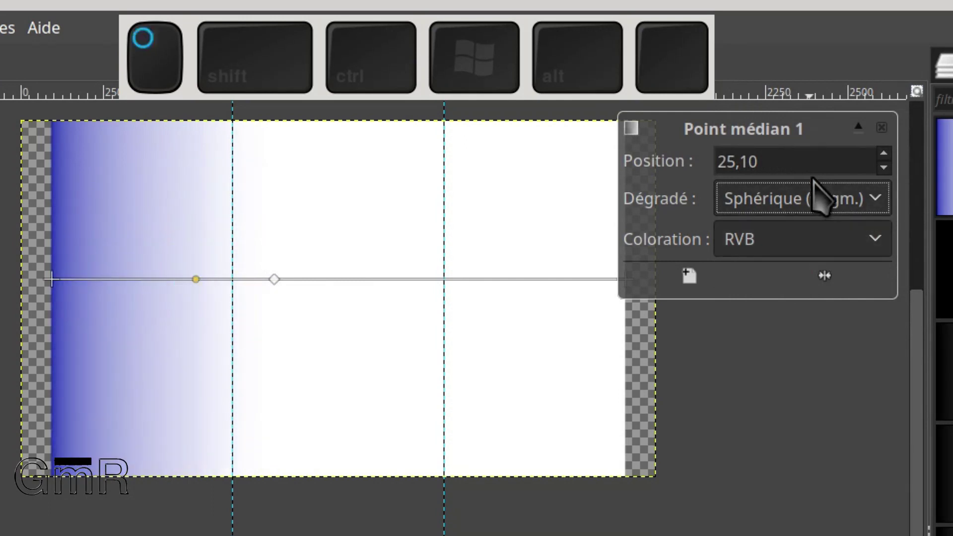
{"action": "left_click", "coordinate": [814, 196]}
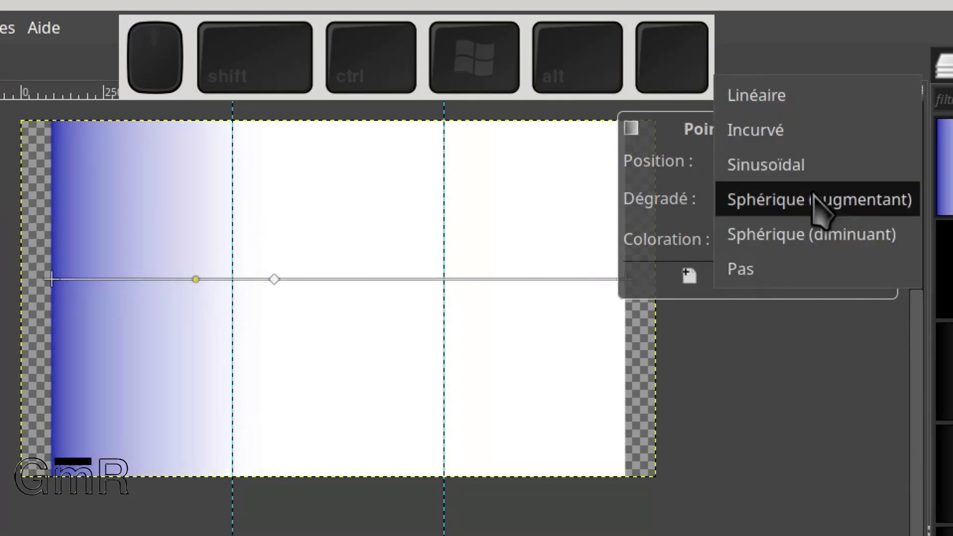
{"action": "left_click", "coordinate": [814, 234]}
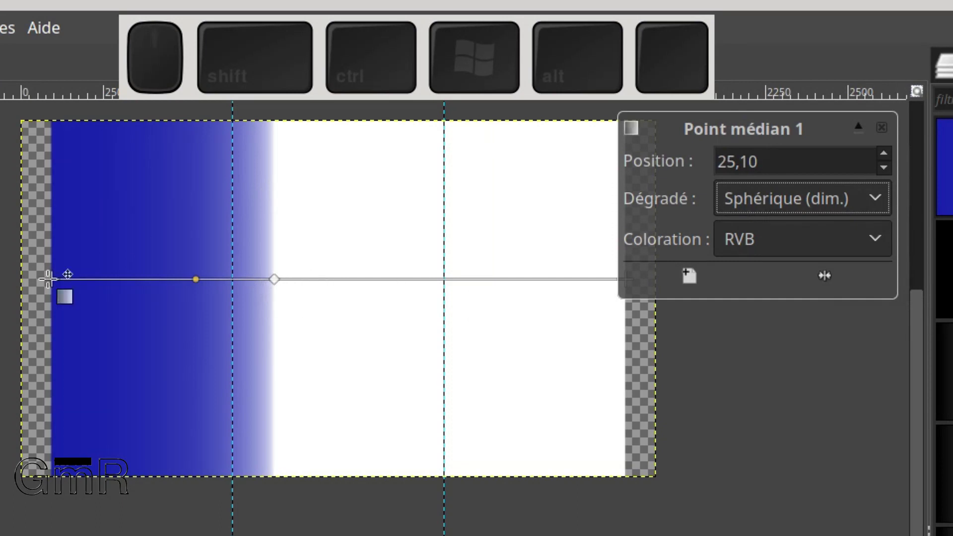
Set the first midpoint's blending to Pas and move it onto the first guide at 31.49
{"action": "left_click", "coordinate": [840, 204]}
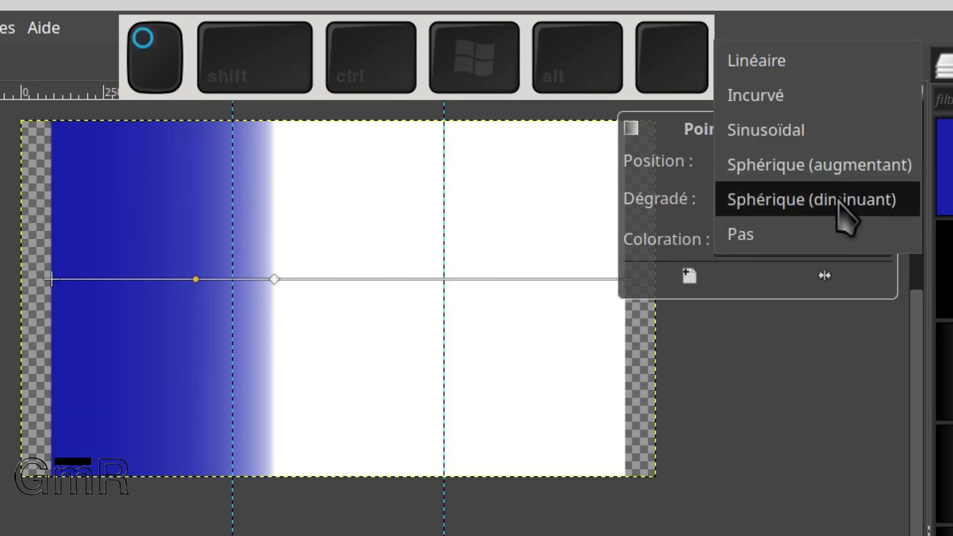
{"action": "left_click", "coordinate": [813, 236]}
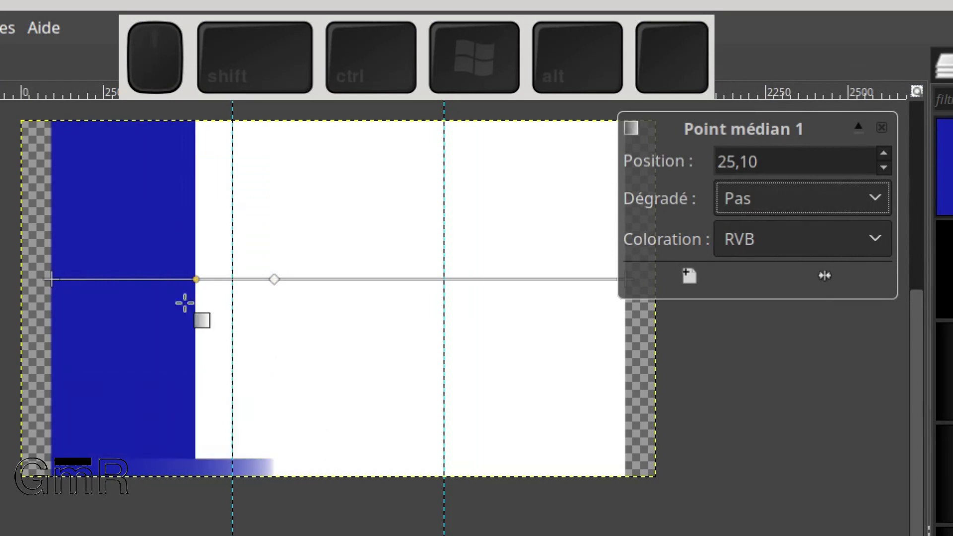
{"action": "left_click", "coordinate": [209, 276]}
{"action": "left_click_drag", "start_coordinate": [208, 277], "coordinate": [232, 276]}
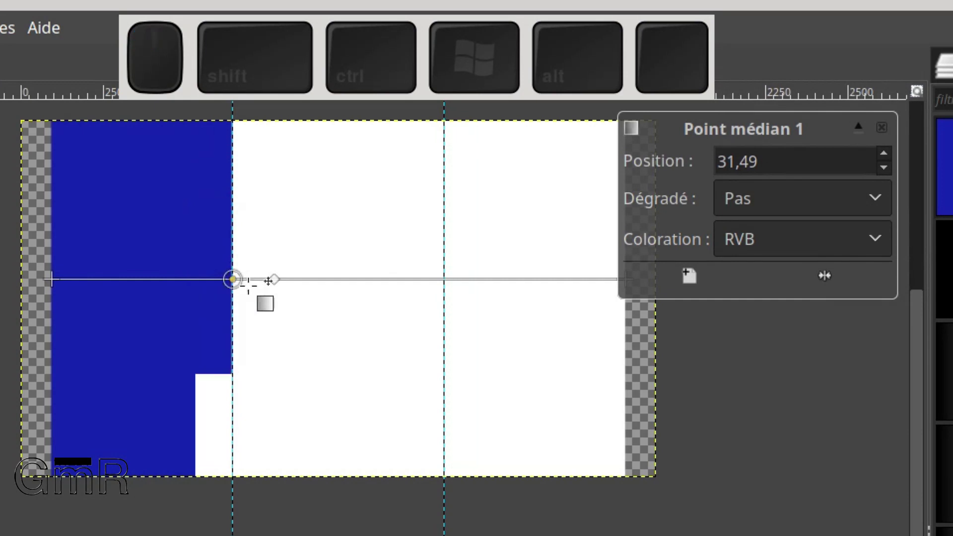
Try a stop on the second guide at 68.40 with its linked colours set to red, and delete it
{"action": "left_click", "coordinate": [444, 280]}
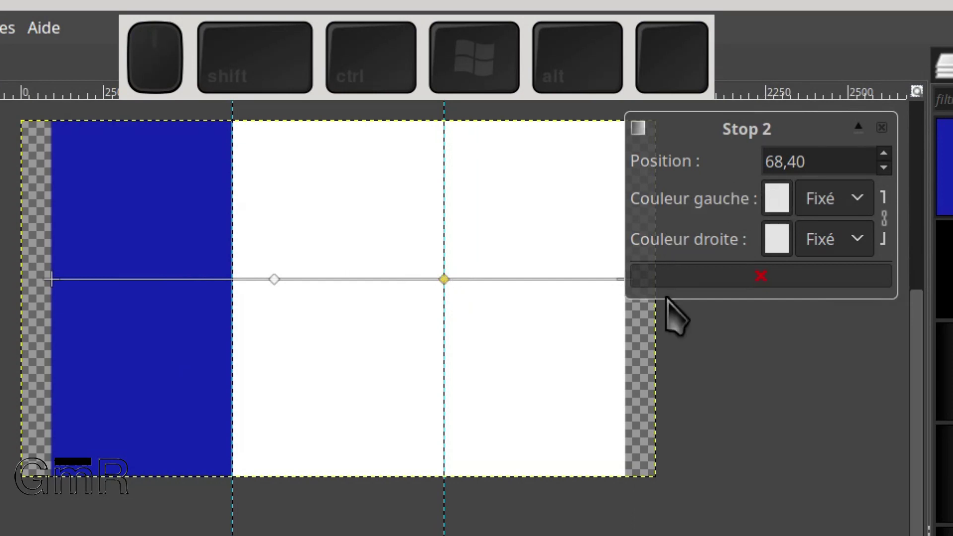
{"action": "left_click", "coordinate": [782, 237]}
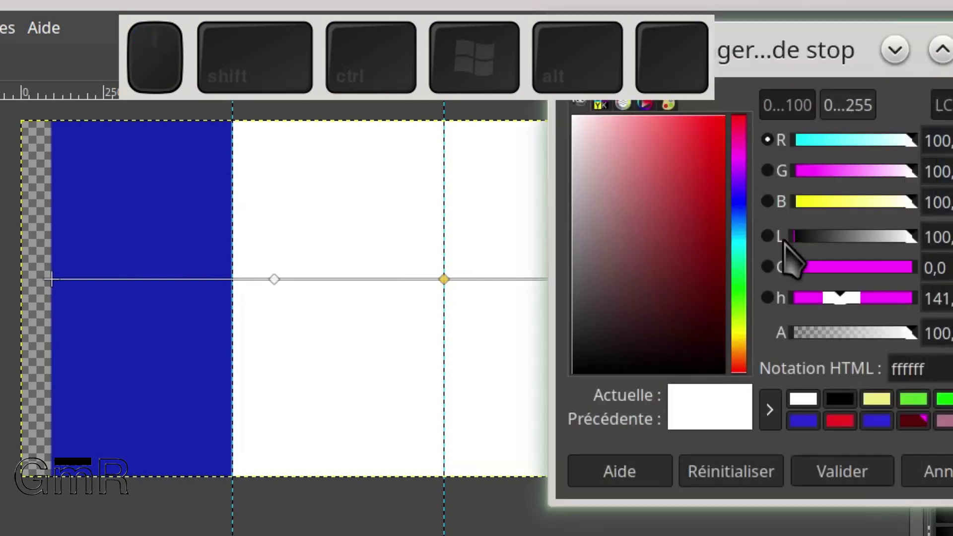
{"action": "left_click", "coordinate": [836, 422]}
{"action": "left_click", "coordinate": [843, 473]}
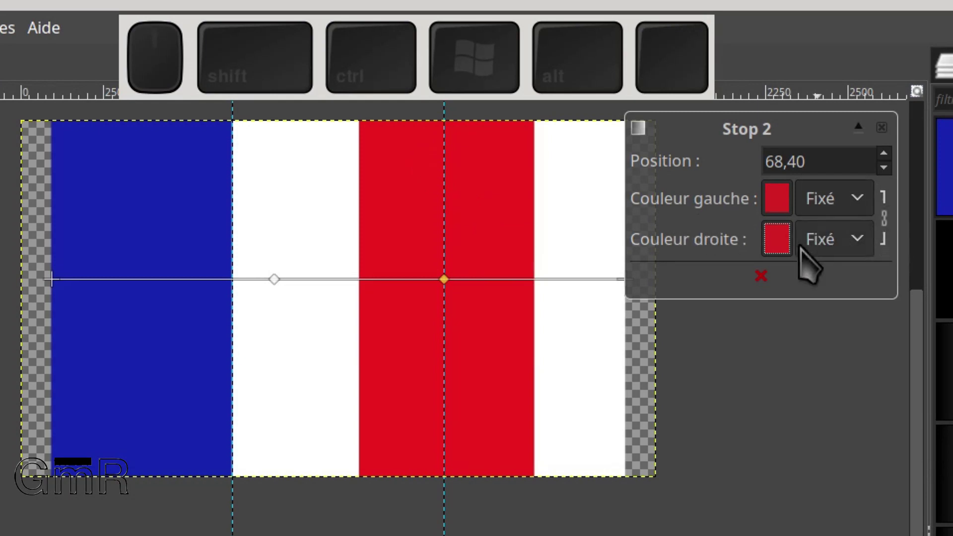
{"action": "left_click", "coordinate": [761, 276]}
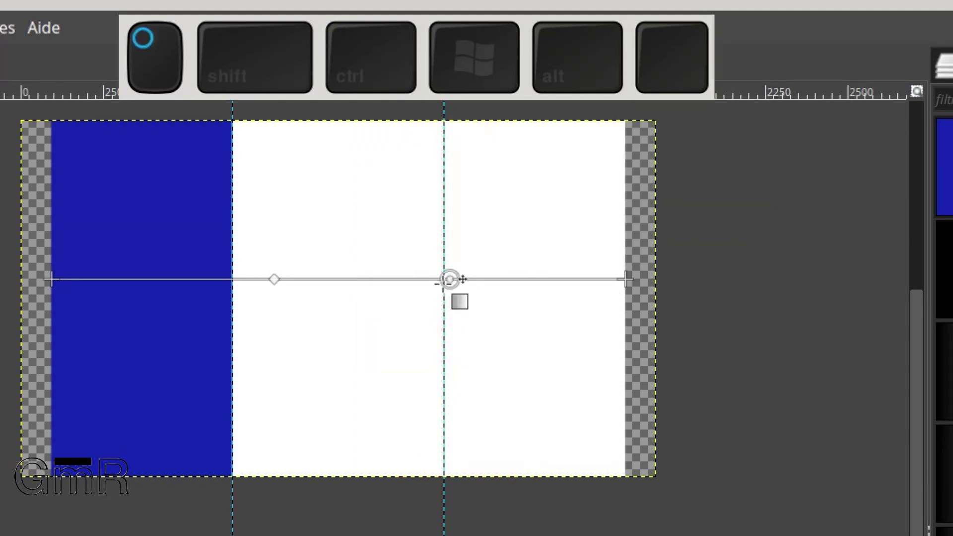
Add a stop at 69.38 beside the second guide and unlink its left and right colours, keeping the right colour type Fixé
{"action": "left_click", "coordinate": [449, 279]}
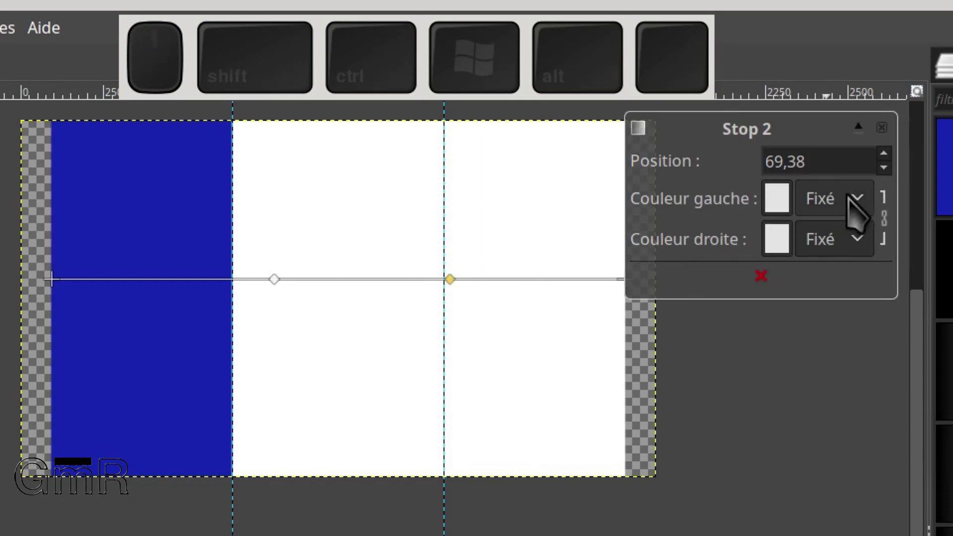
{"action": "left_click", "coordinate": [883, 219]}
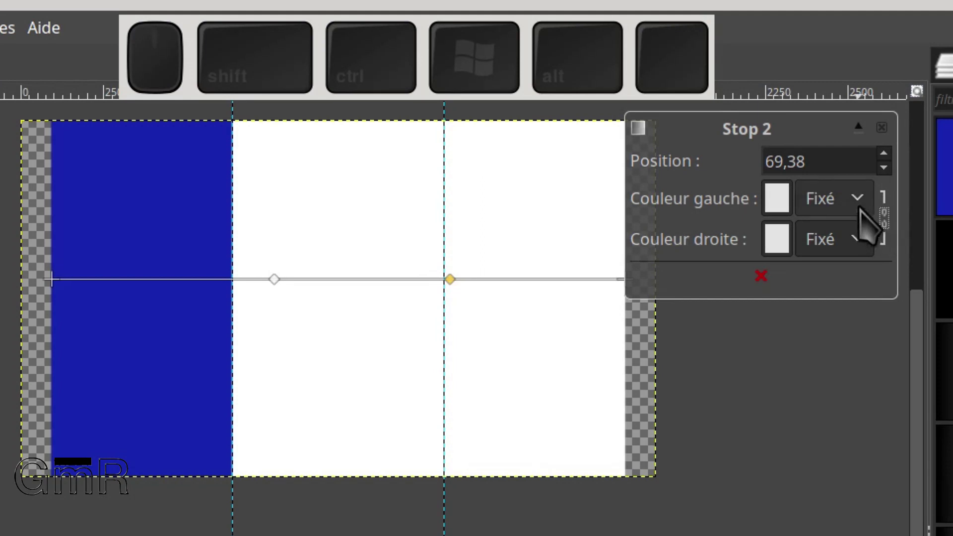
{"action": "left_click", "coordinate": [865, 240]}
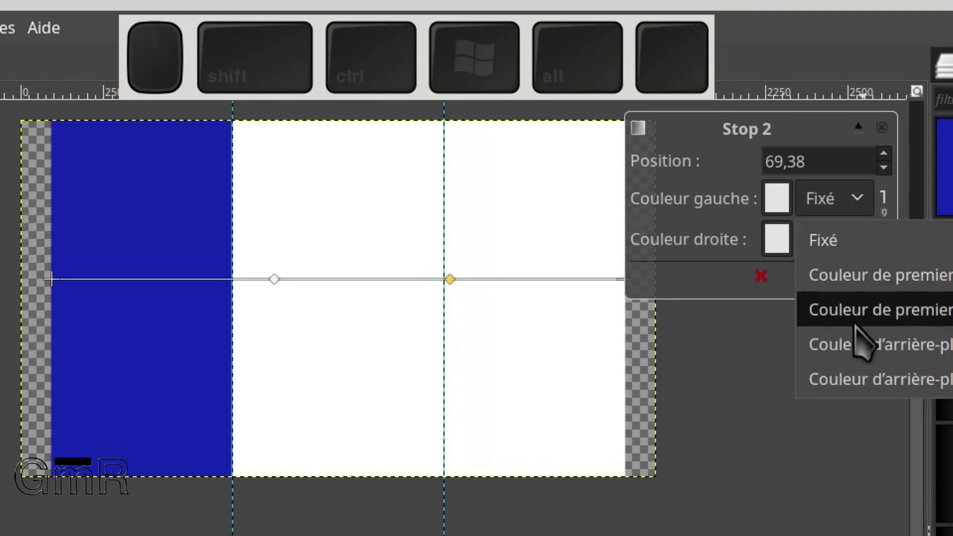
{"action": "left_click", "coordinate": [825, 239]}
Change only the second stop's right colour to red
{"action": "left_click", "coordinate": [779, 243]}
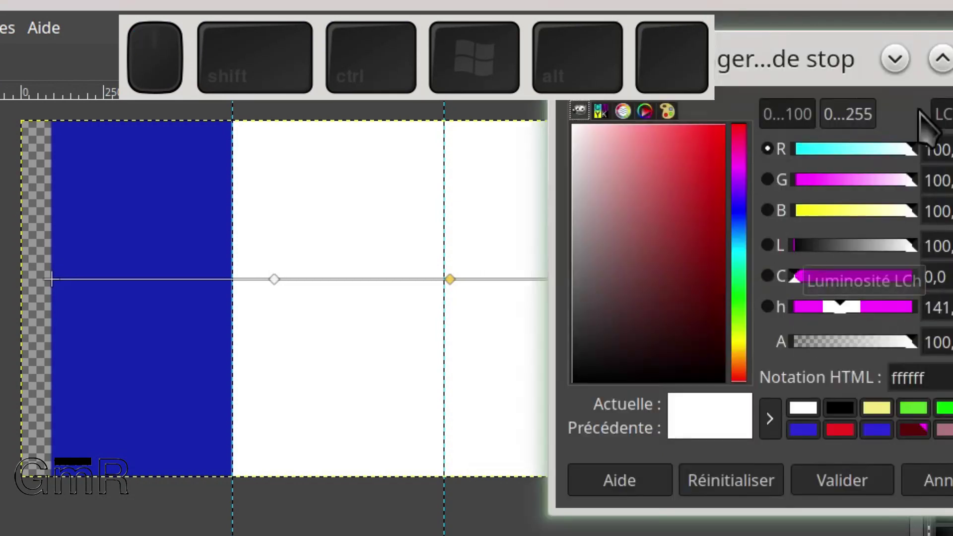
{"action": "left_click", "coordinate": [952, 59]}
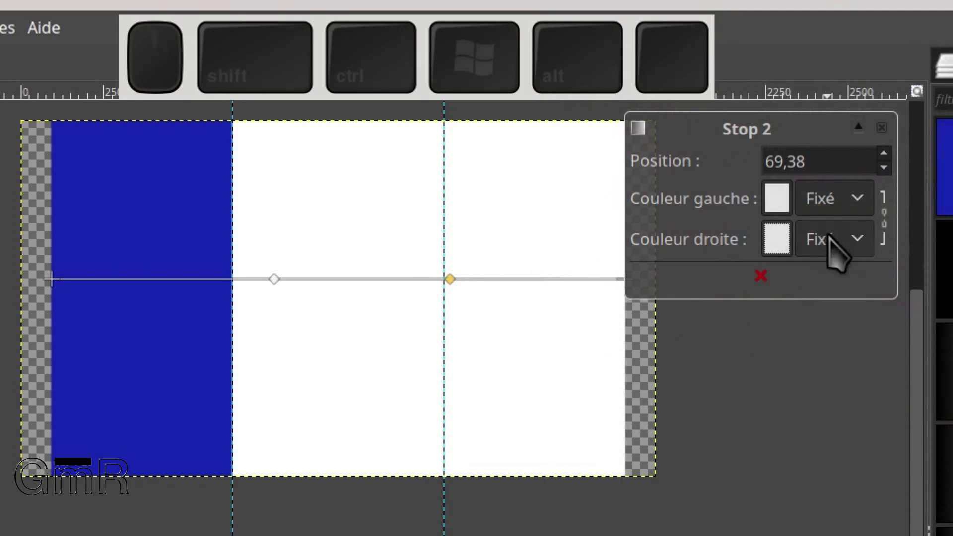
{"action": "left_click", "coordinate": [782, 247]}
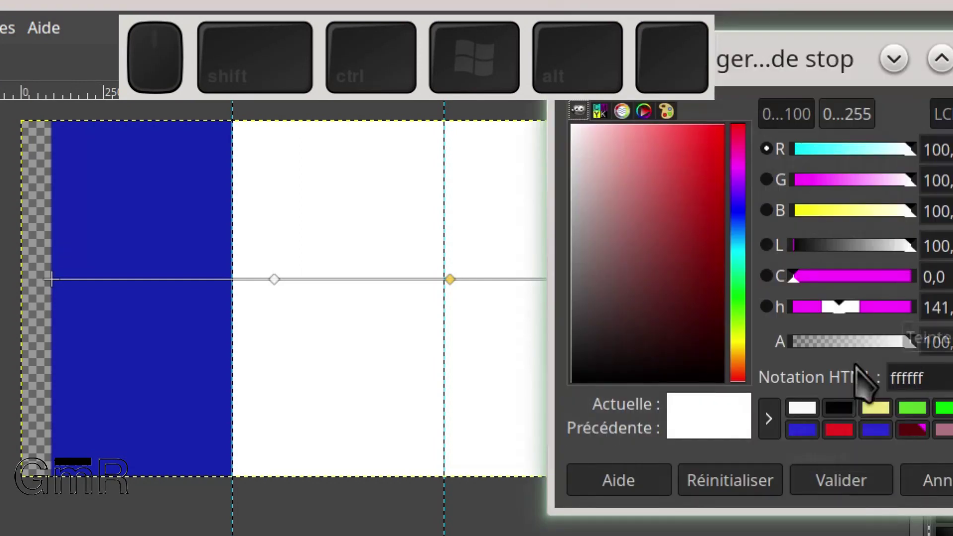
{"action": "left_click", "coordinate": [840, 428]}
{"action": "left_click", "coordinate": [841, 476]}
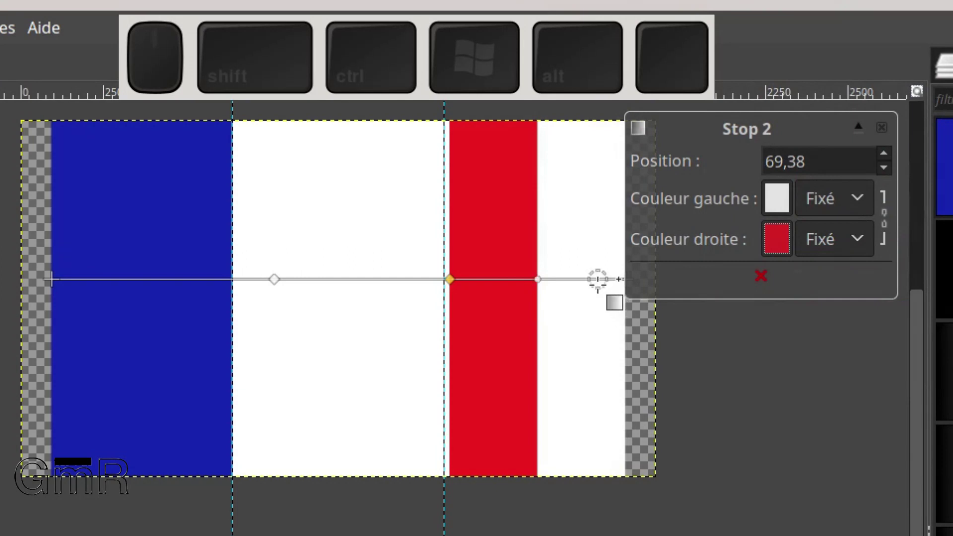
Set the blending of the midpoint between the second stop and the gradient's end to Sphérique (diminuant)
{"action": "left_click", "coordinate": [537, 279]}
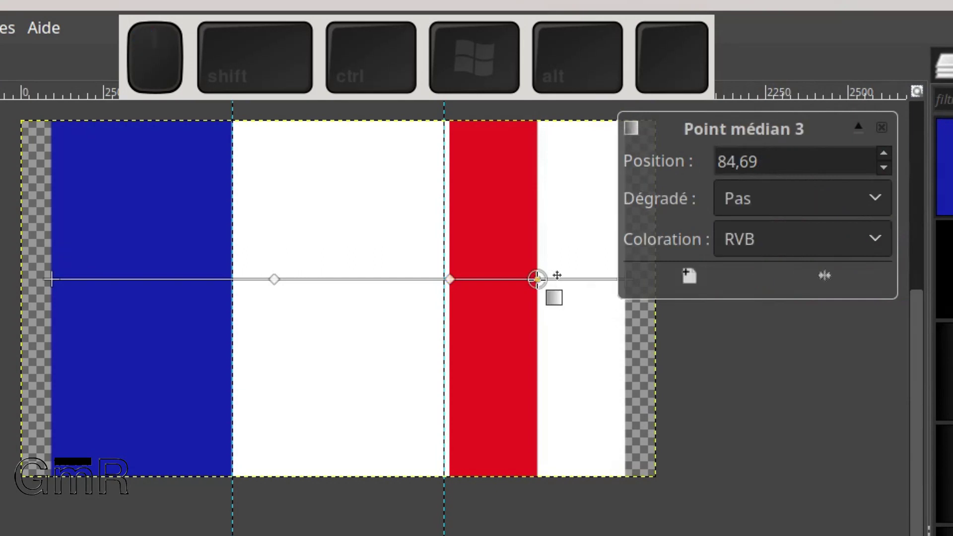
{"action": "left_click", "coordinate": [869, 201]}
{"action": "left_click", "coordinate": [870, 167]}
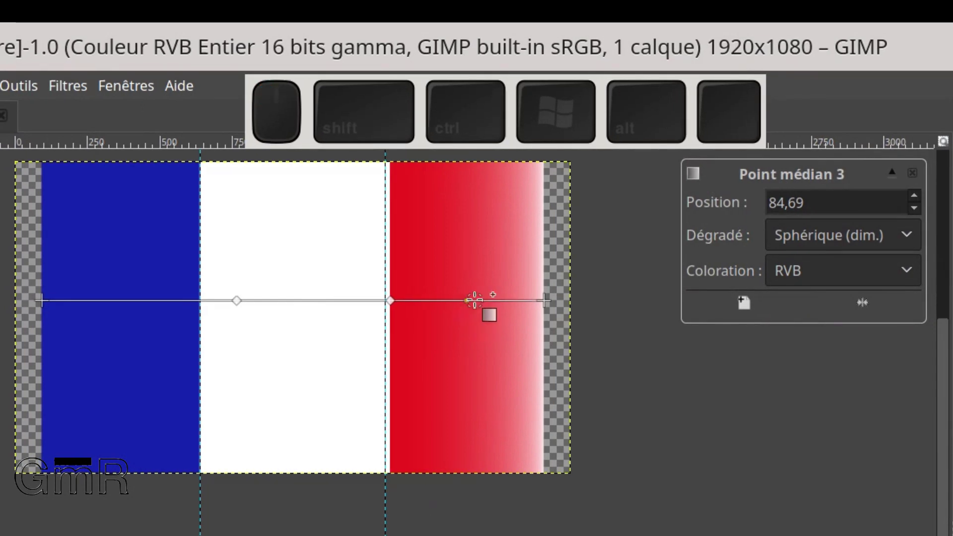
Change the gradient's end point colour from the background colour to the fixed dark red 360a0a
{"action": "left_click", "coordinate": [544, 301]}
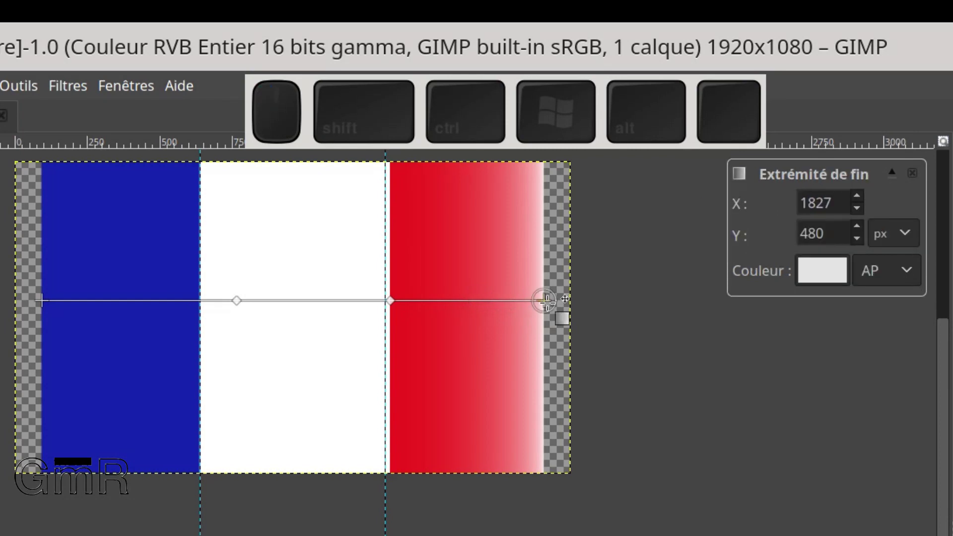
{"action": "left_click", "coordinate": [807, 275]}
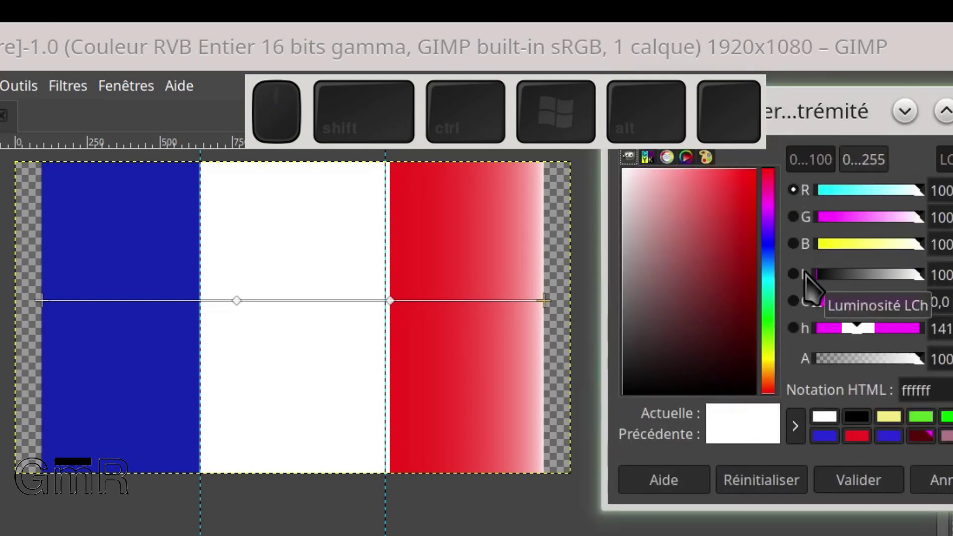
{"action": "left_click", "coordinate": [853, 436]}
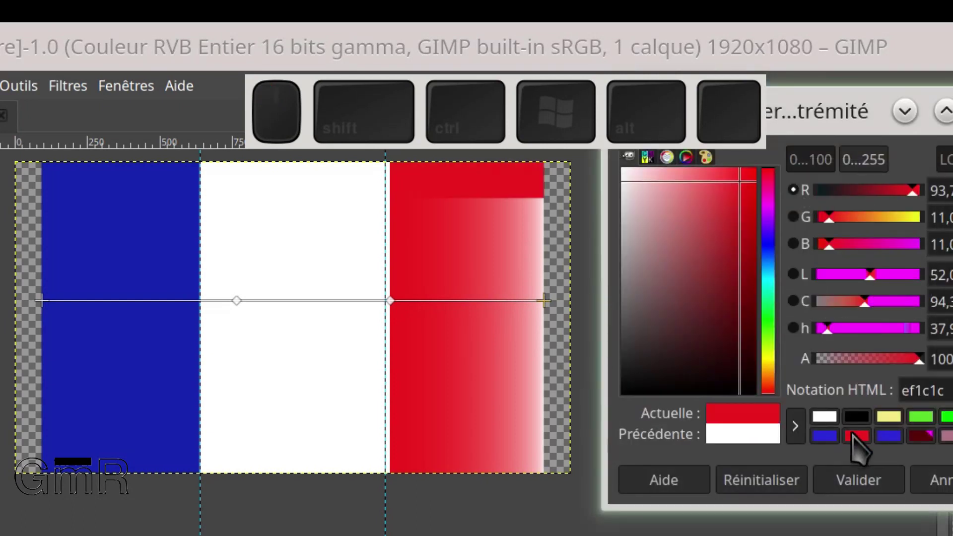
{"action": "left_click_drag", "start_coordinate": [738, 184], "coordinate": [733, 347]}
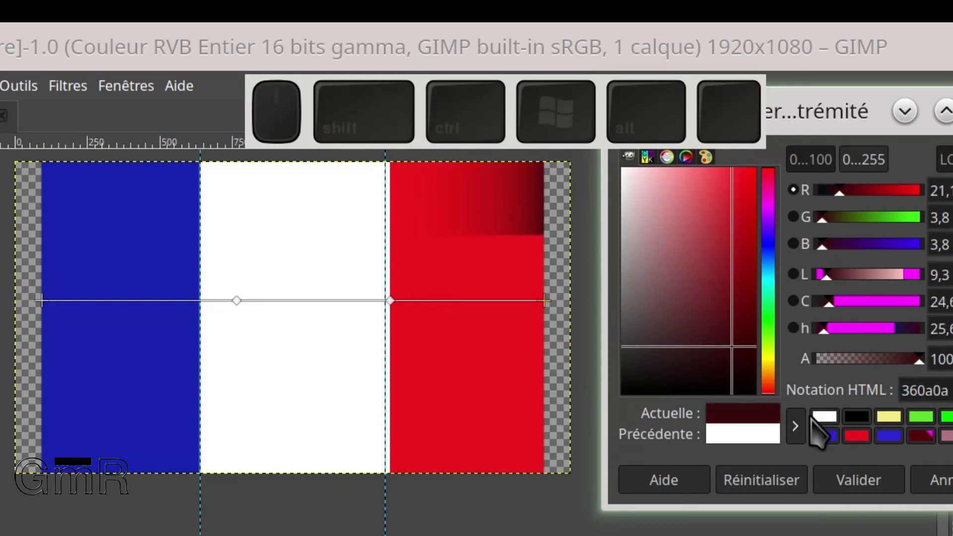
{"action": "left_click", "coordinate": [844, 492]}
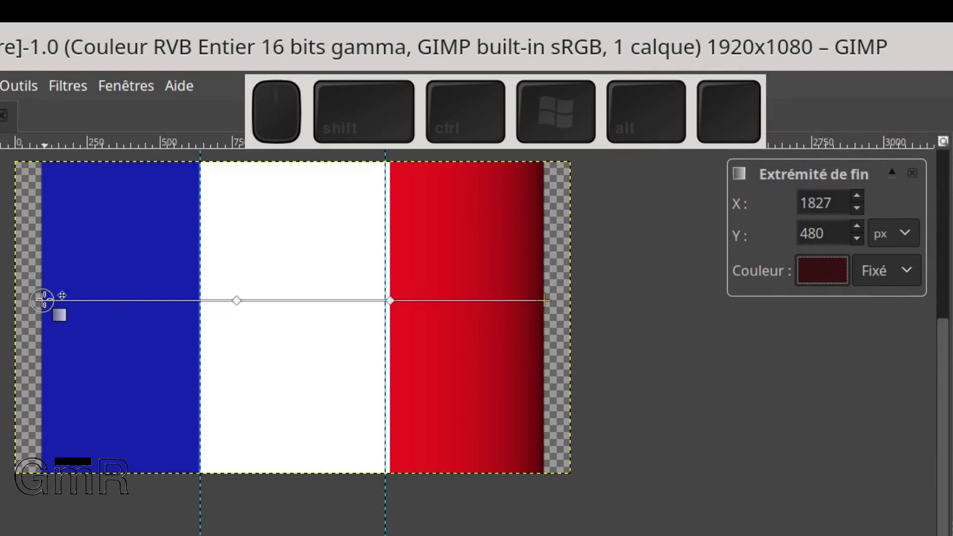
{"action": "left_click", "coordinate": [43, 300]}
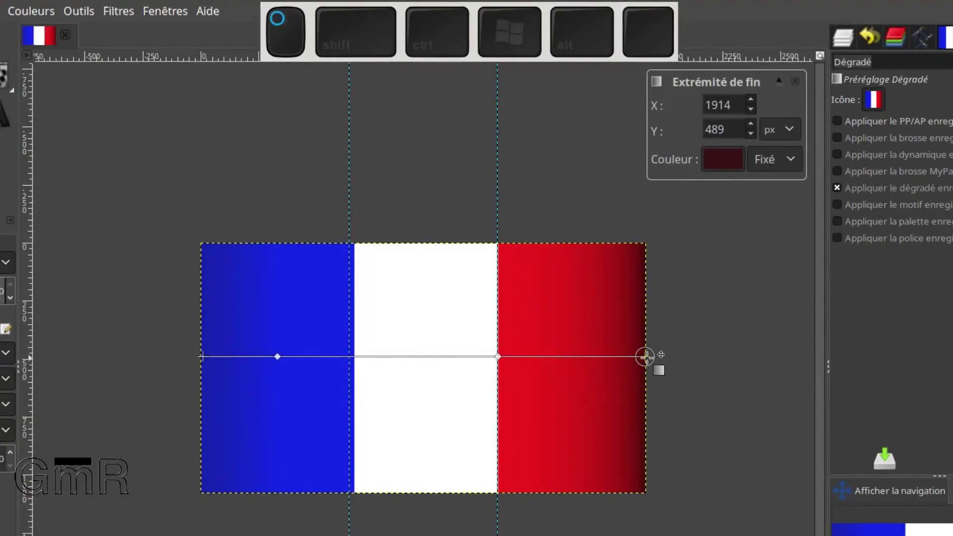
Inspect the end point's colour editor and its quick choices of foreground, background, black and white
{"action": "left_click", "coordinate": [722, 162]}
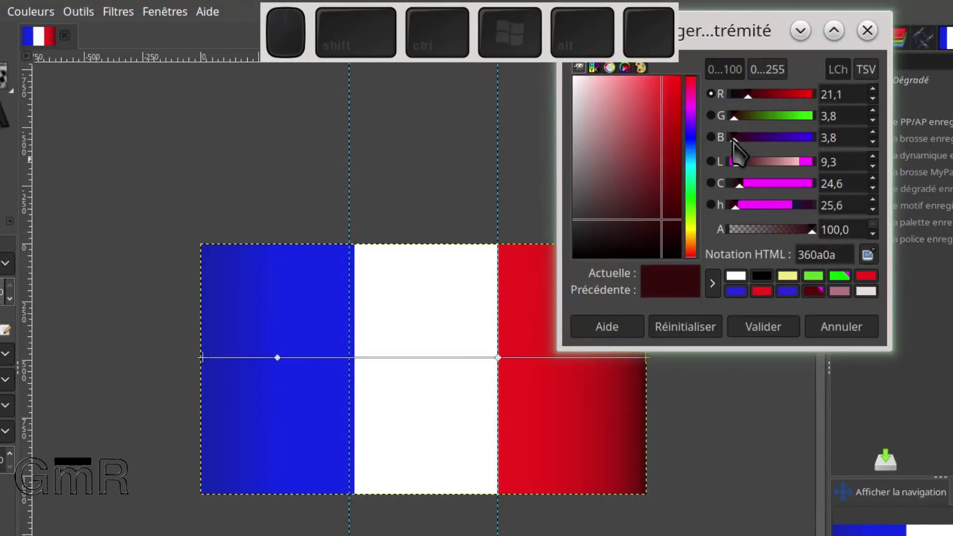
{"action": "left_click_drag", "start_coordinate": [734, 35], "coordinate": [725, 83]}
{"action": "left_click", "coordinate": [861, 82]}
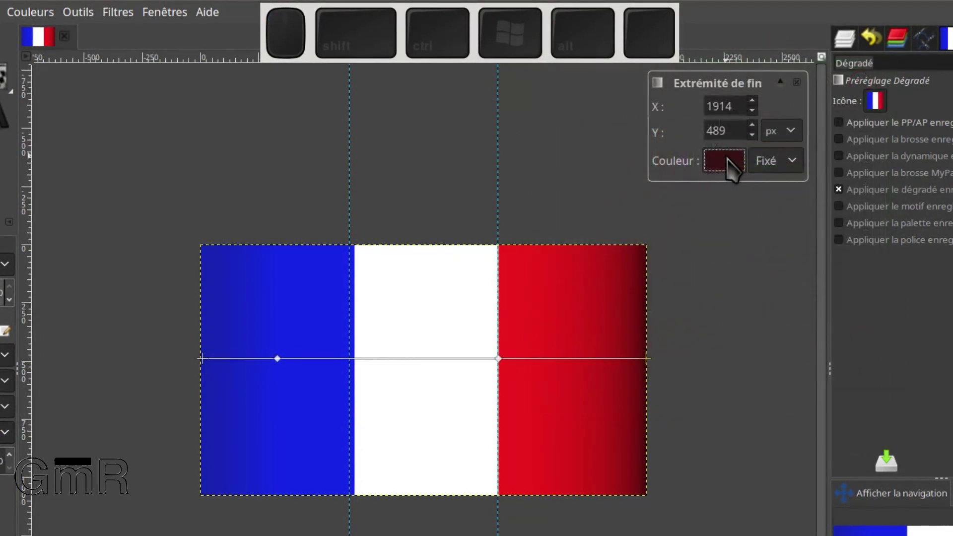
{"action": "right_click", "coordinate": [730, 166]}
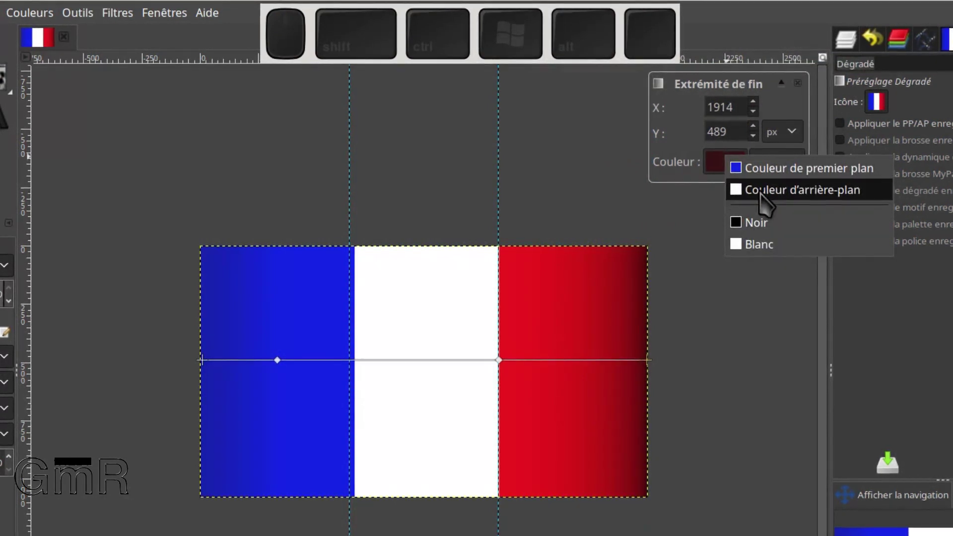
Change the background colour to pink ed2278 and bring up the quick colour choices for the gradient's end point
{"action": "left_click", "coordinate": [59, 171]}
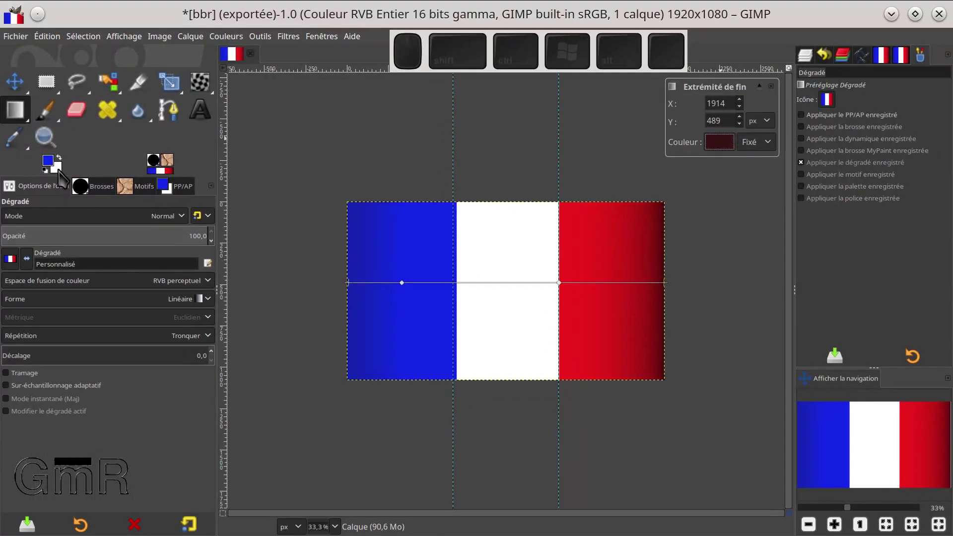
{"action": "left_click", "coordinate": [59, 171]}
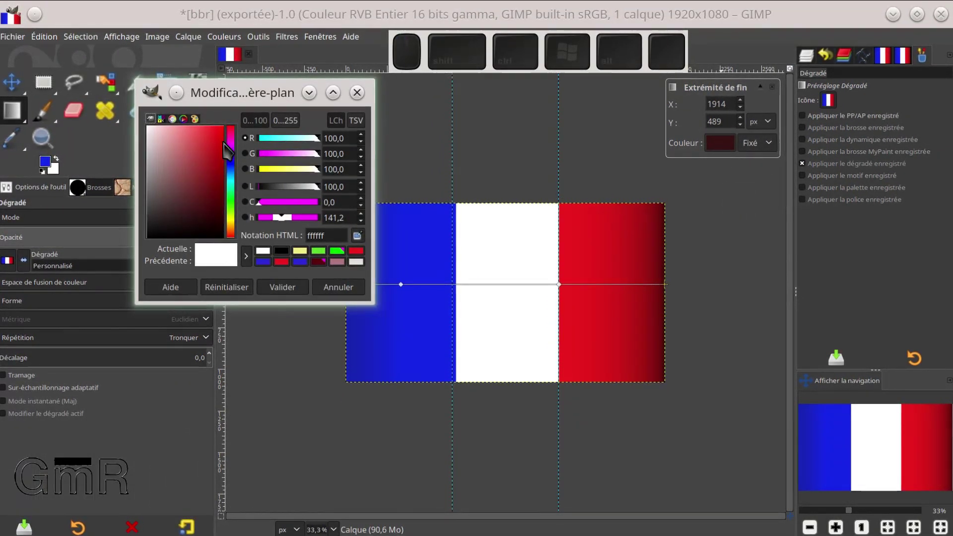
{"action": "left_click", "coordinate": [230, 147]}
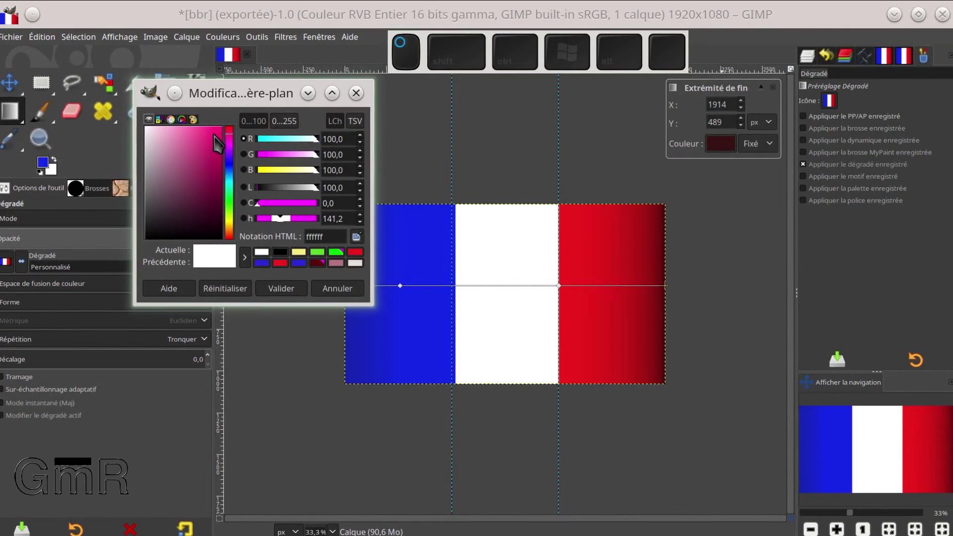
{"action": "left_click", "coordinate": [211, 133]}
{"action": "left_click", "coordinate": [280, 289]}
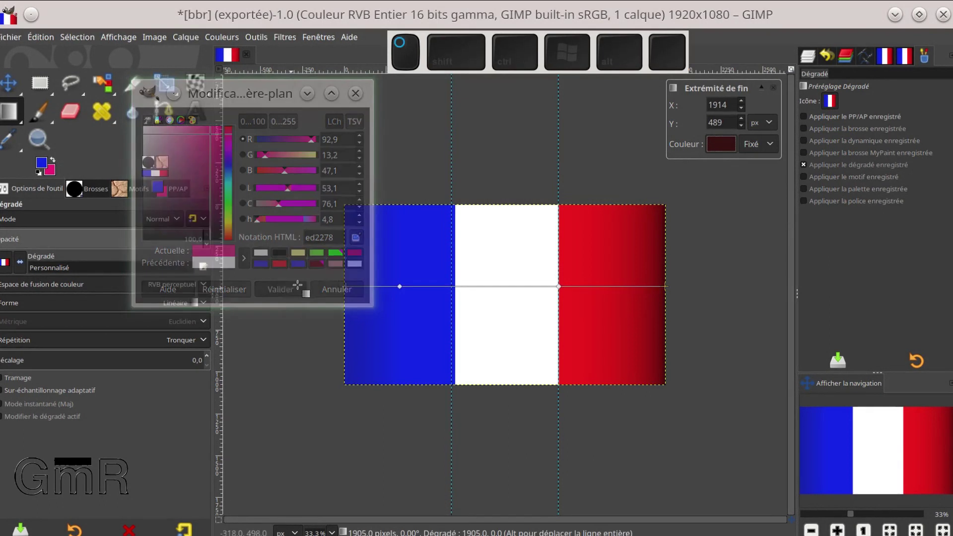
{"action": "right_click", "coordinate": [718, 151]}
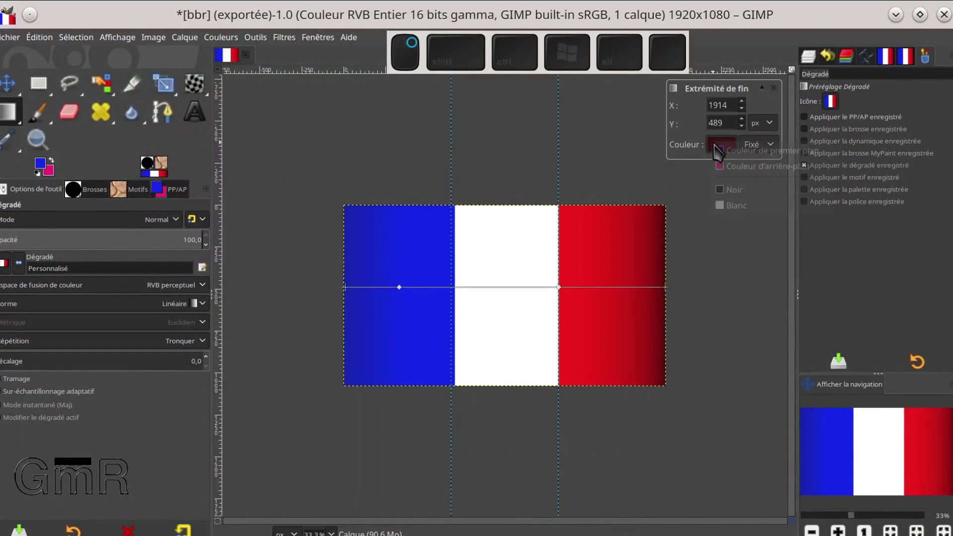
{"action": "left_click", "coordinate": [721, 166]}
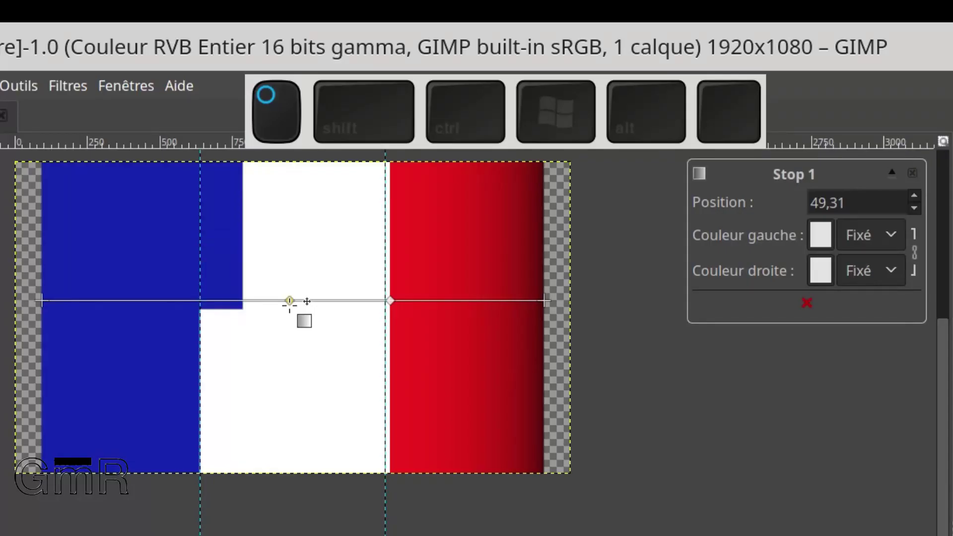
Add a stop at 48.27 in the white band and set its linked colours to the brighter blue 1427e9
{"action": "left_click_drag", "start_coordinate": [290, 301], "coordinate": [279, 300]}
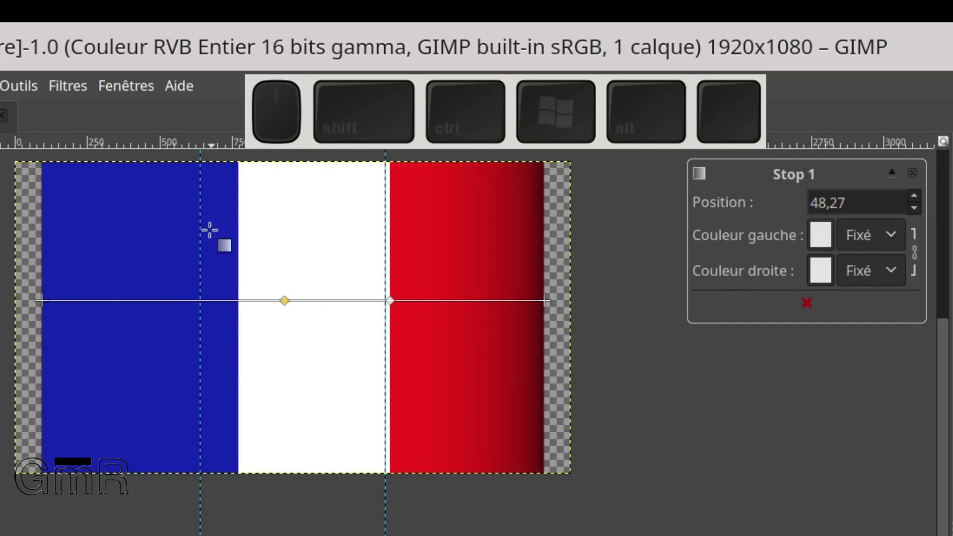
{"action": "left_click", "coordinate": [819, 236]}
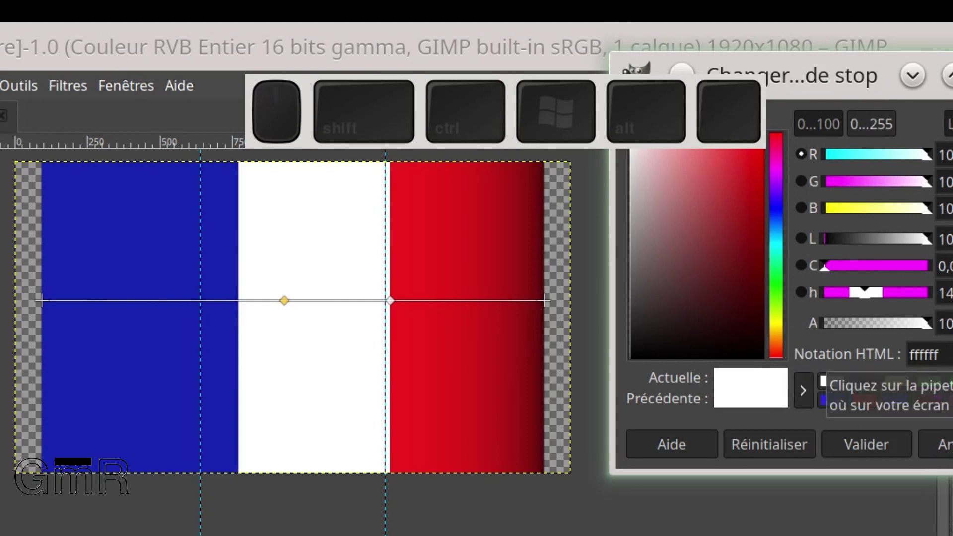
{"action": "left_click", "coordinate": [226, 269]}
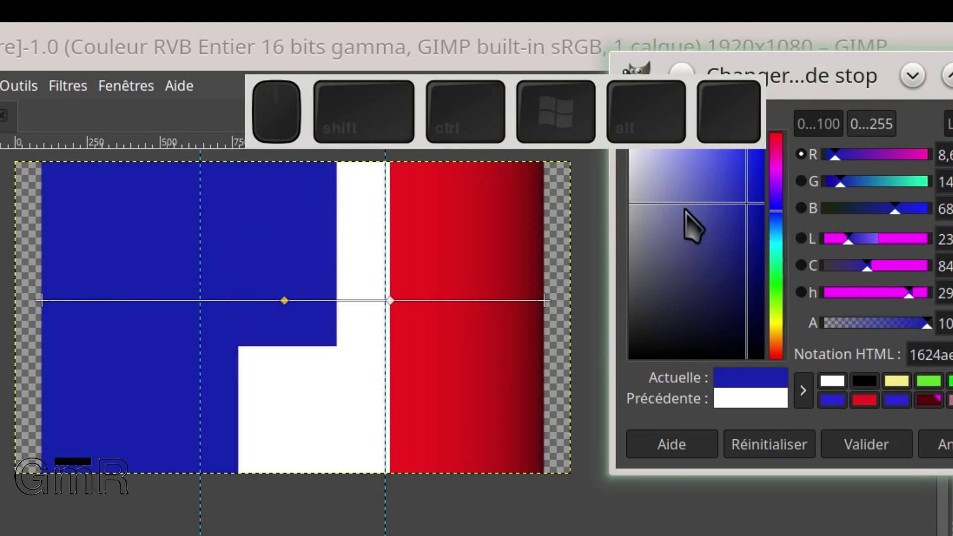
{"action": "left_click_drag", "start_coordinate": [746, 202], "coordinate": [754, 153]}
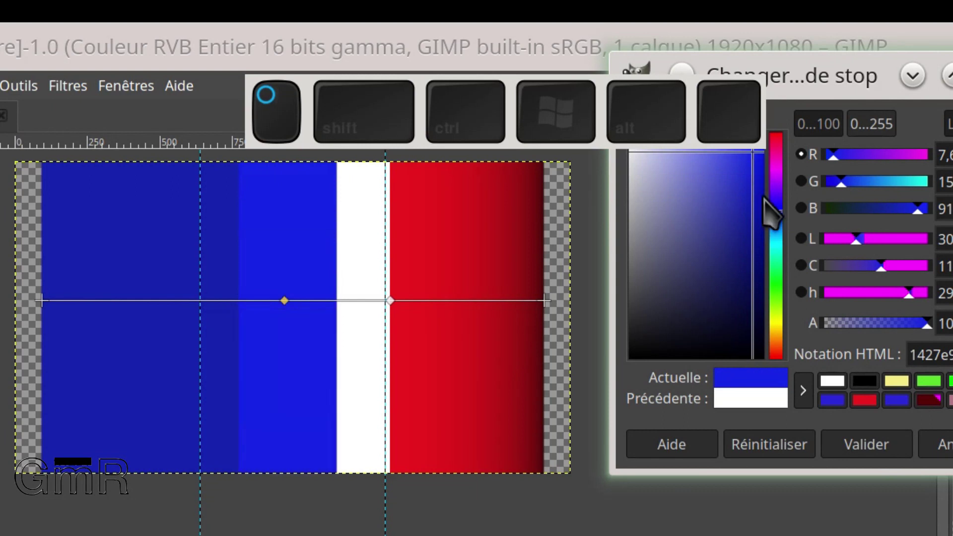
{"action": "left_click", "coordinate": [868, 445]}
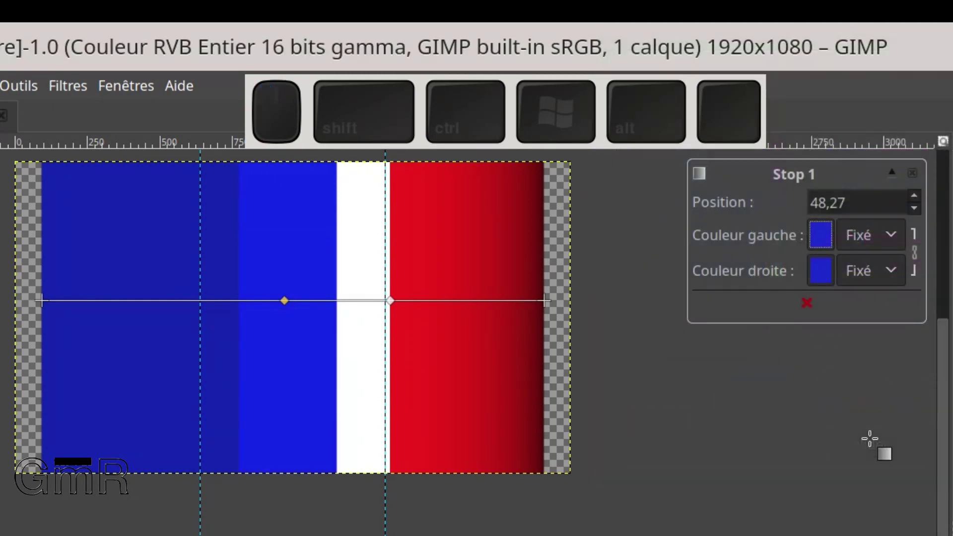
Move the bright blue stop to 10.55 and add another stop just after it at 11.94
{"action": "left_click_drag", "start_coordinate": [283, 300], "coordinate": [122, 299]}
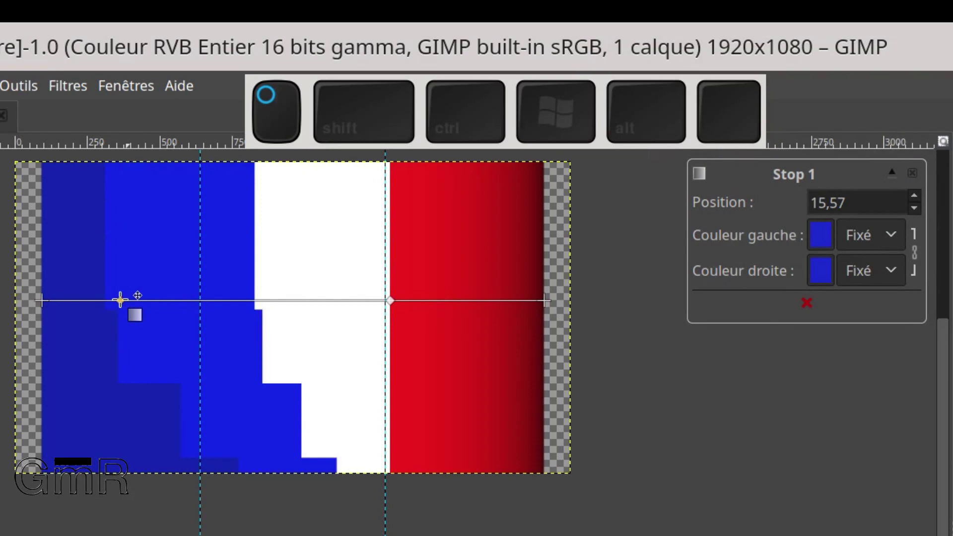
{"action": "left_click_drag", "start_coordinate": [117, 300], "coordinate": [96, 301]}
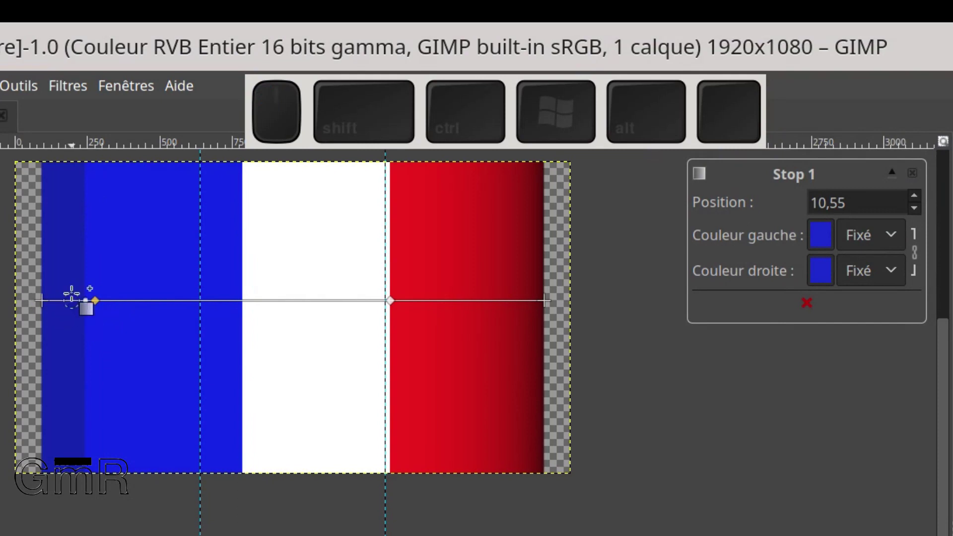
{"action": "left_click", "coordinate": [102, 301]}
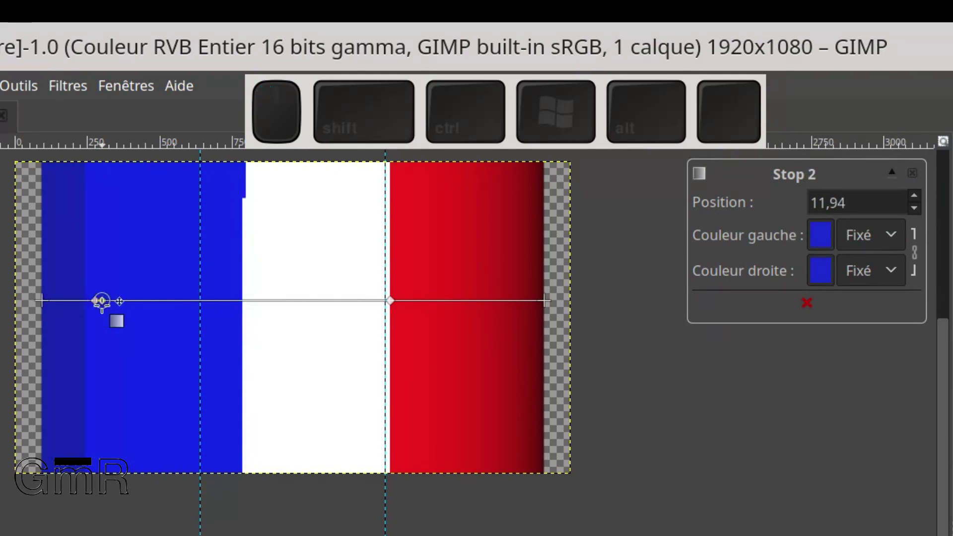
{"action": "left_click", "coordinate": [42, 301]}
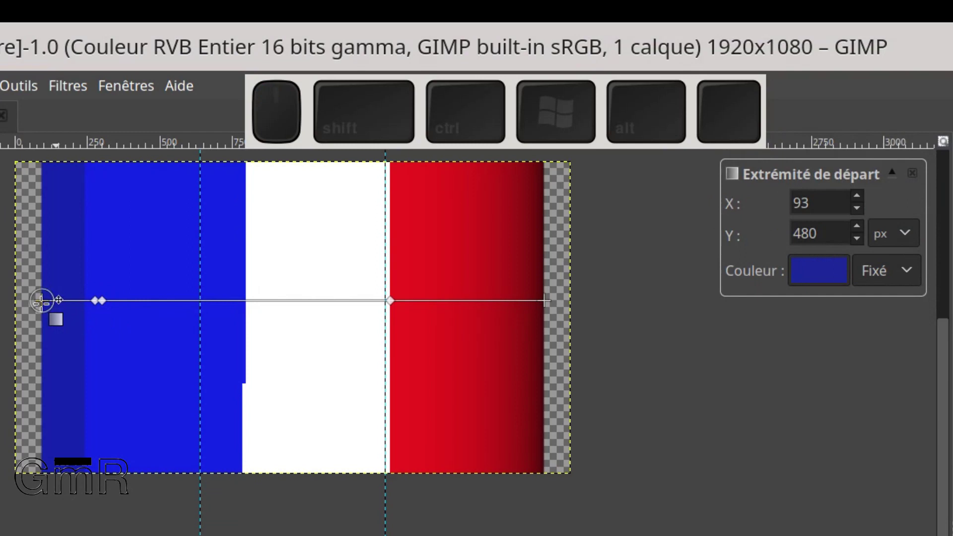
Try a third stop at 16.26 and a fourth at 23.88, and delete the fourth
{"action": "left_click_drag", "start_coordinate": [111, 301], "coordinate": [119, 302]}
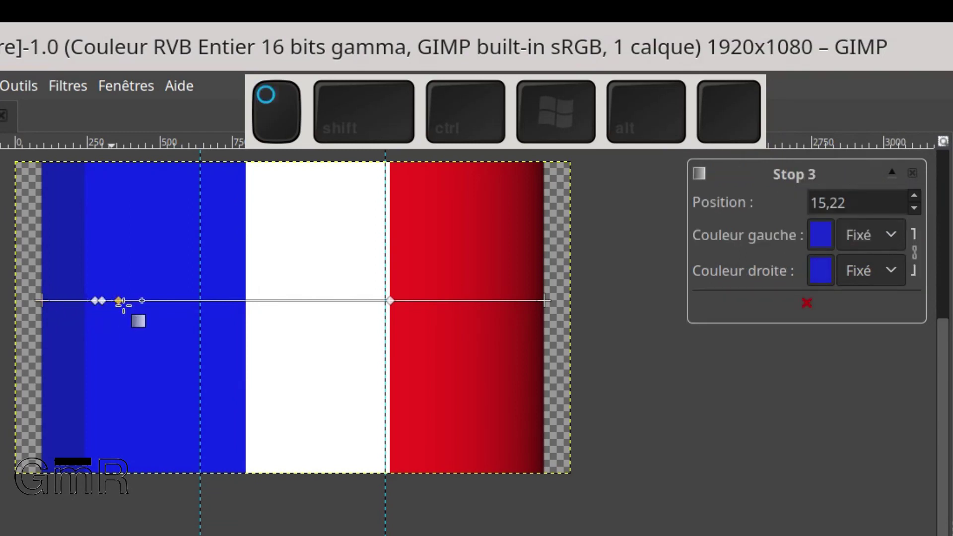
{"action": "left_click", "coordinate": [162, 301]}
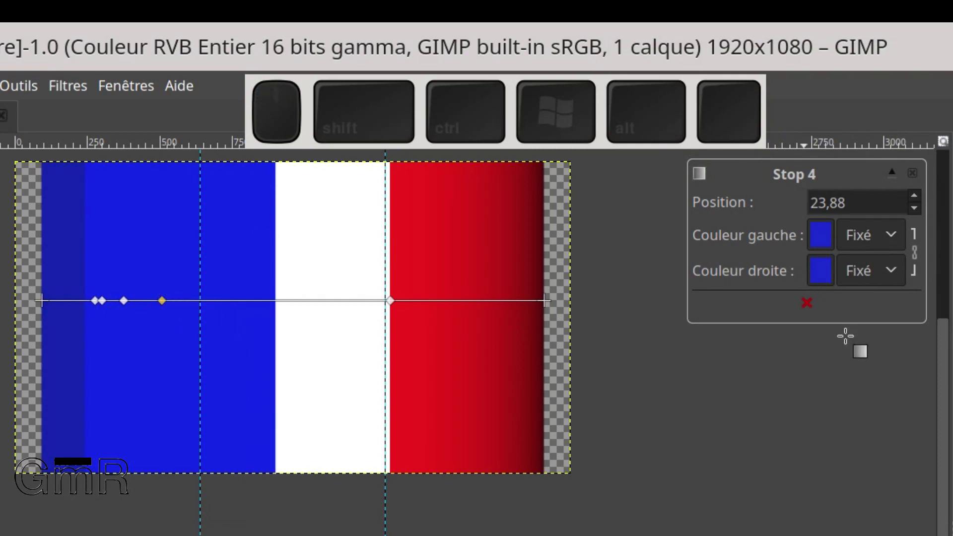
{"action": "left_click", "coordinate": [807, 303]}
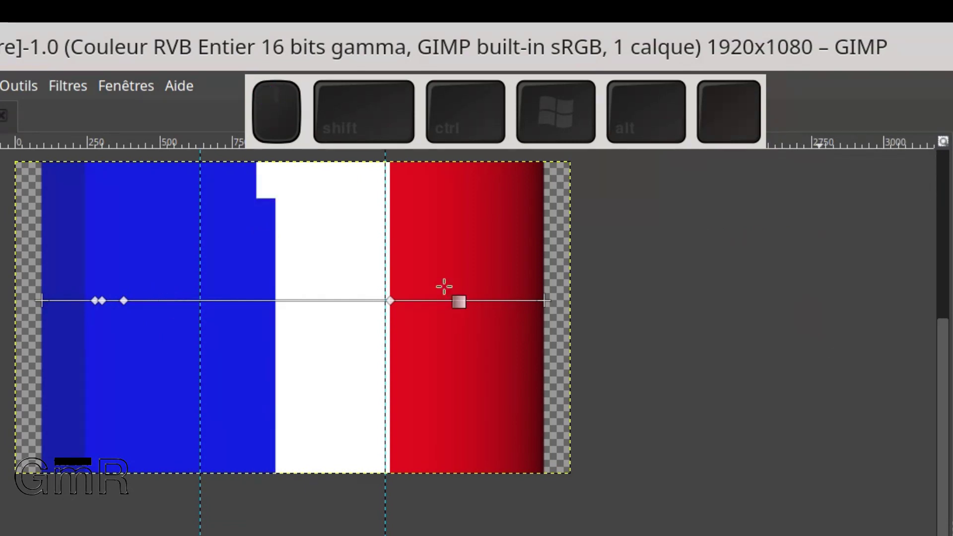
Centre the midpoint between the first two stops and set the blending between the gradient's start and the first stop to Incurvé
{"action": "left_click", "coordinate": [111, 301]}
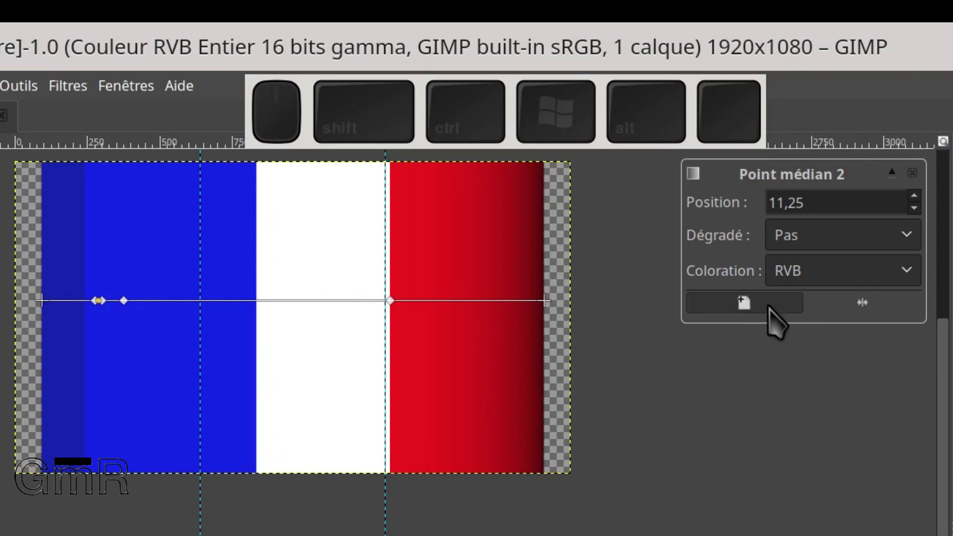
{"action": "left_click", "coordinate": [864, 303]}
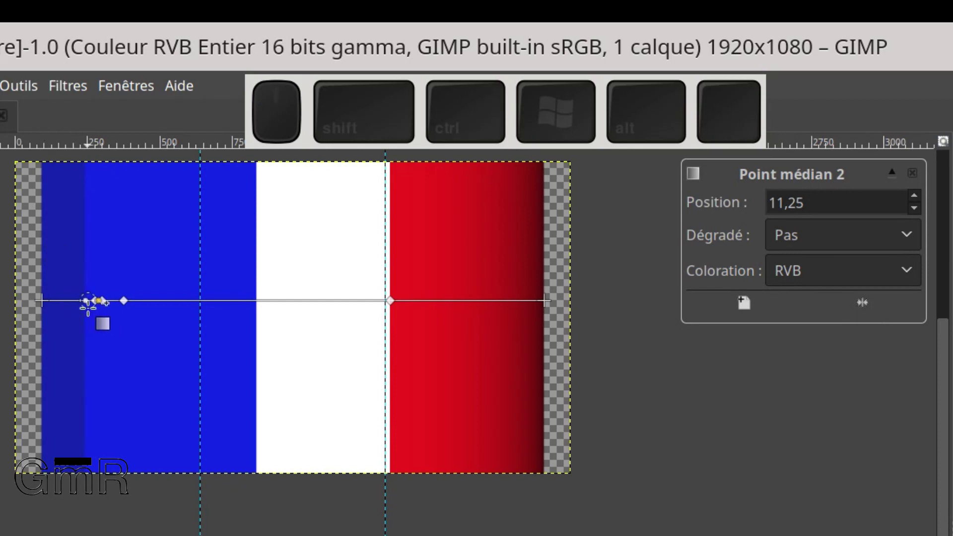
{"action": "left_click", "coordinate": [87, 300]}
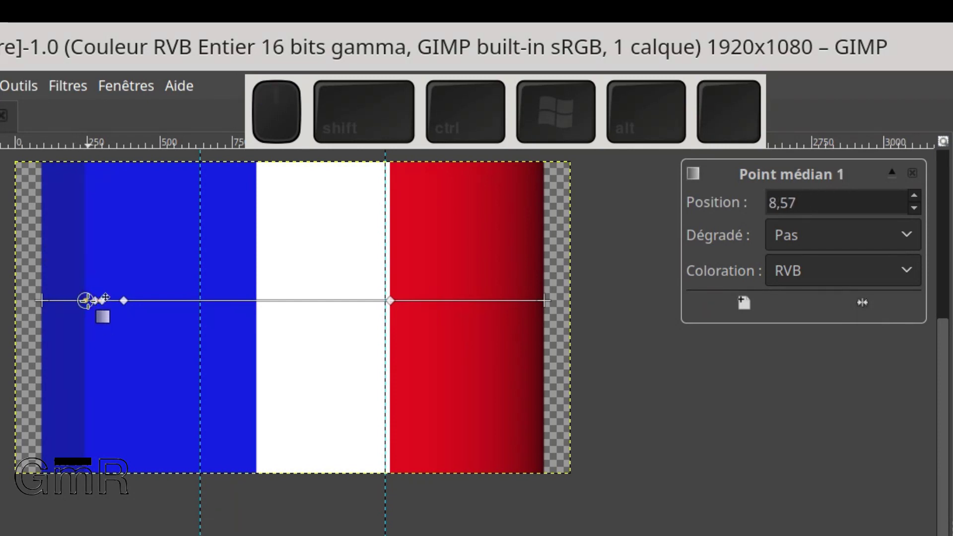
{"action": "left_click", "coordinate": [812, 232]}
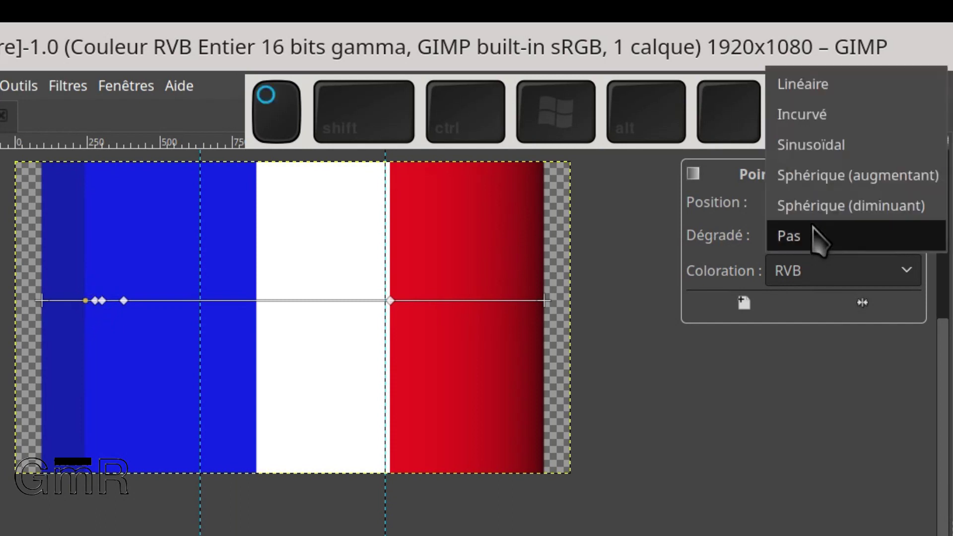
{"action": "left_click", "coordinate": [825, 123]}
Delete the third stop, the one at 16.26
{"action": "left_click", "coordinate": [98, 300]}
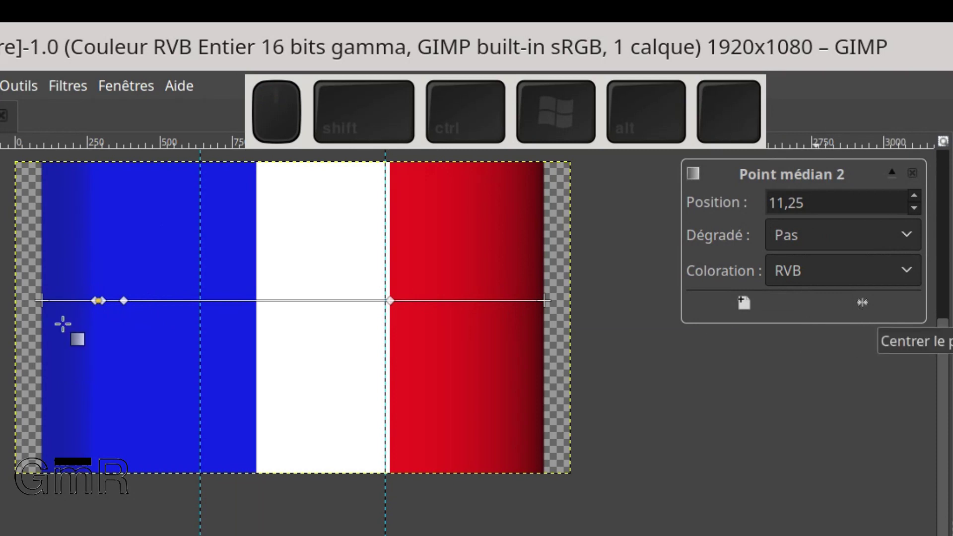
{"action": "left_click", "coordinate": [124, 301]}
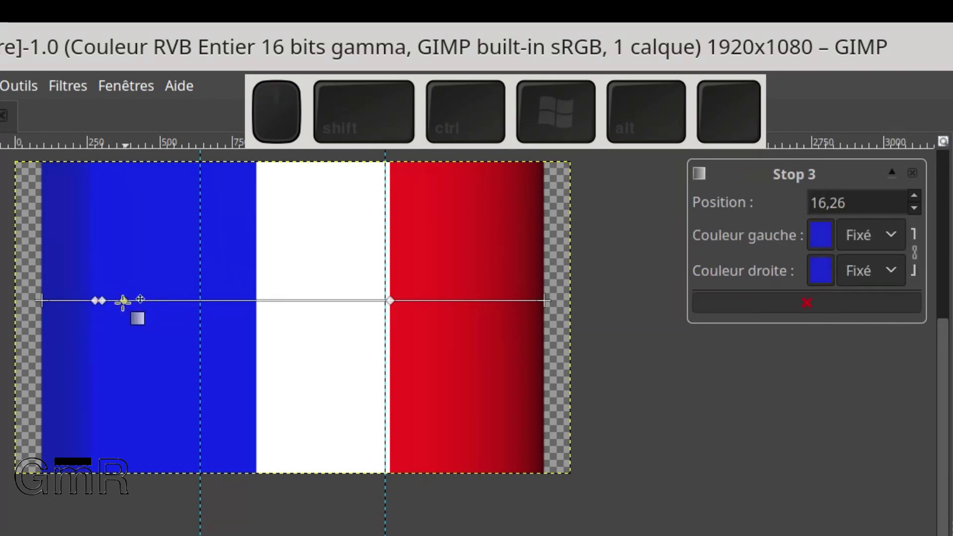
{"action": "left_click", "coordinate": [801, 304]}
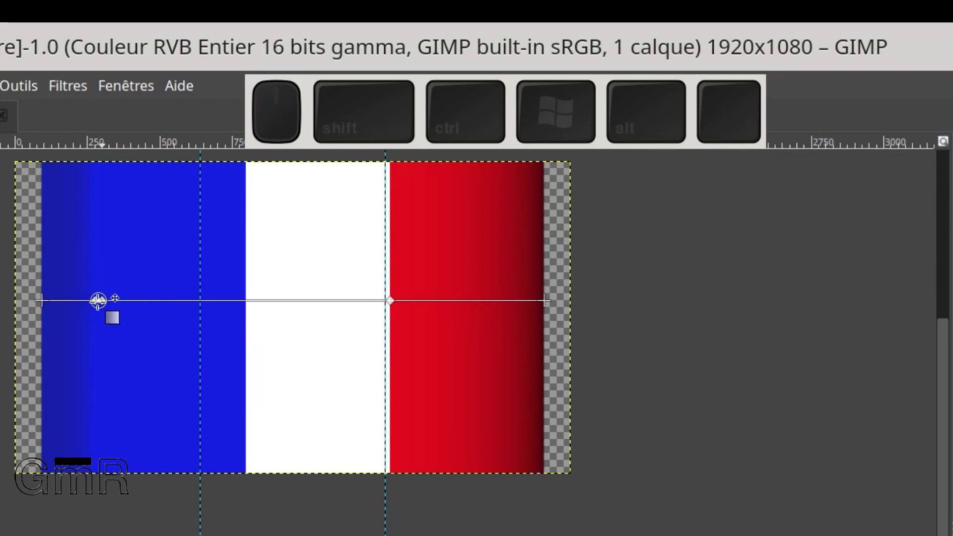
{"action": "scroll", "coordinate": [98, 300], "scroll_direction": "up", "scroll_amount": 6}
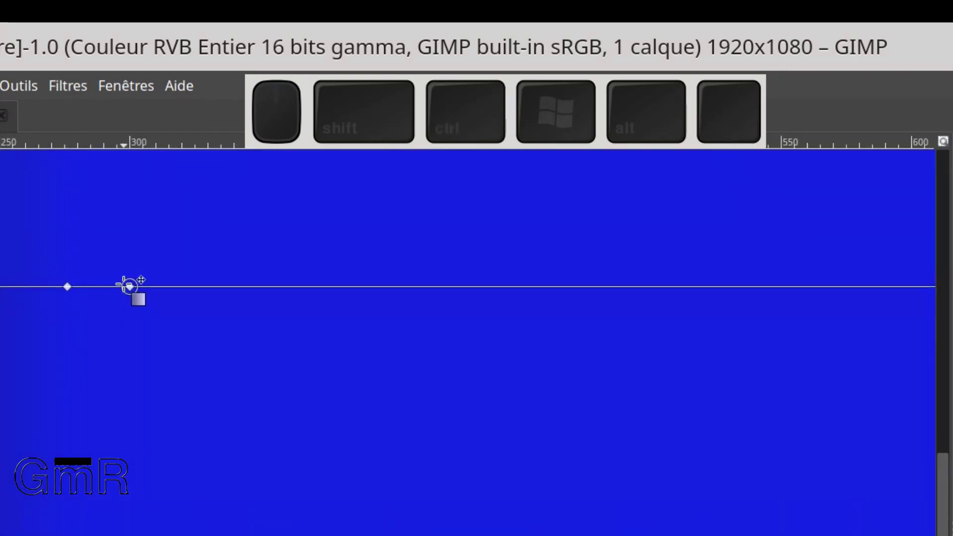
Delete the second blue stop, the one at 11.94
{"action": "left_click", "coordinate": [129, 286]}
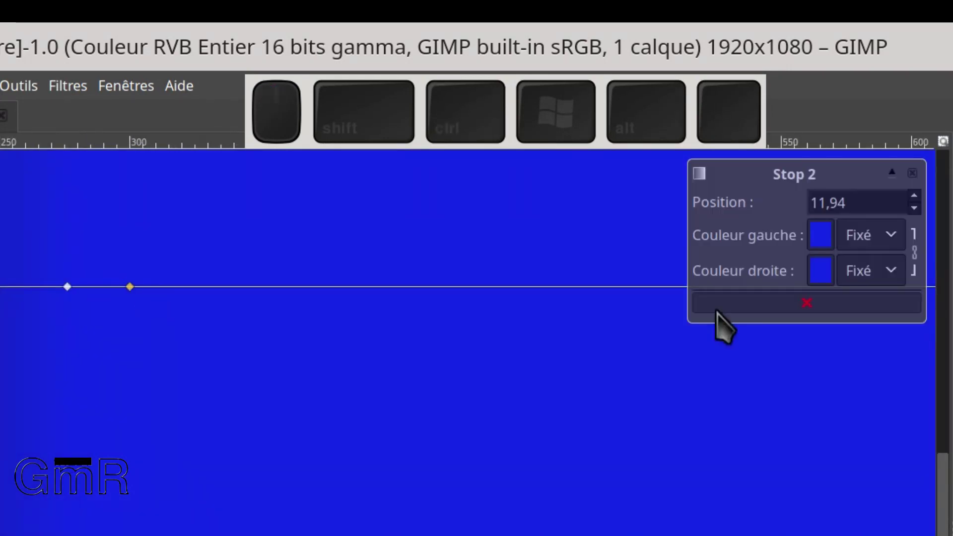
{"action": "left_click", "coordinate": [807, 304]}
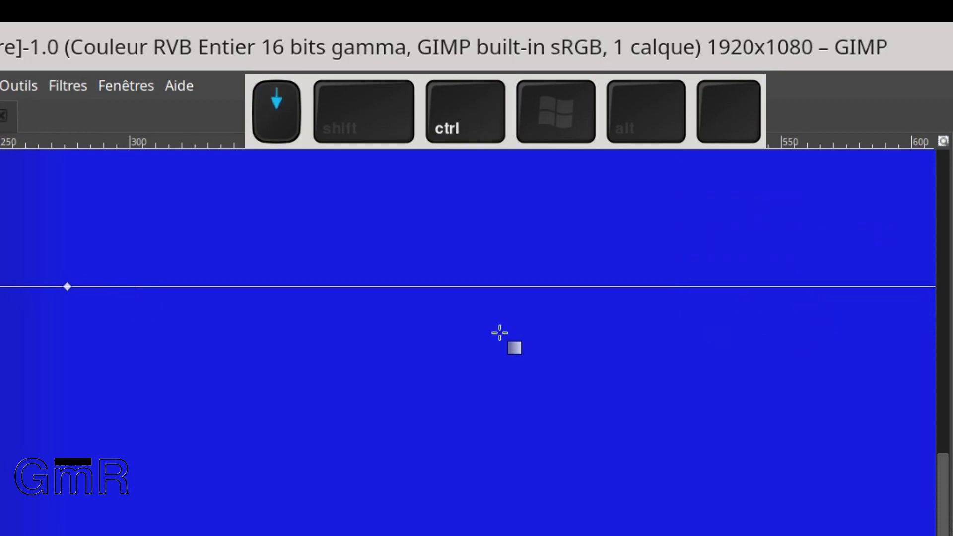
Stretch the gradient line to just beyond both sides of the image, with its start endpoint at X -6, Y 480 px
{"action": "scroll", "coordinate": [500, 333], "scroll_direction": "down", "scroll_amount": 5, "text": "ctrl"}
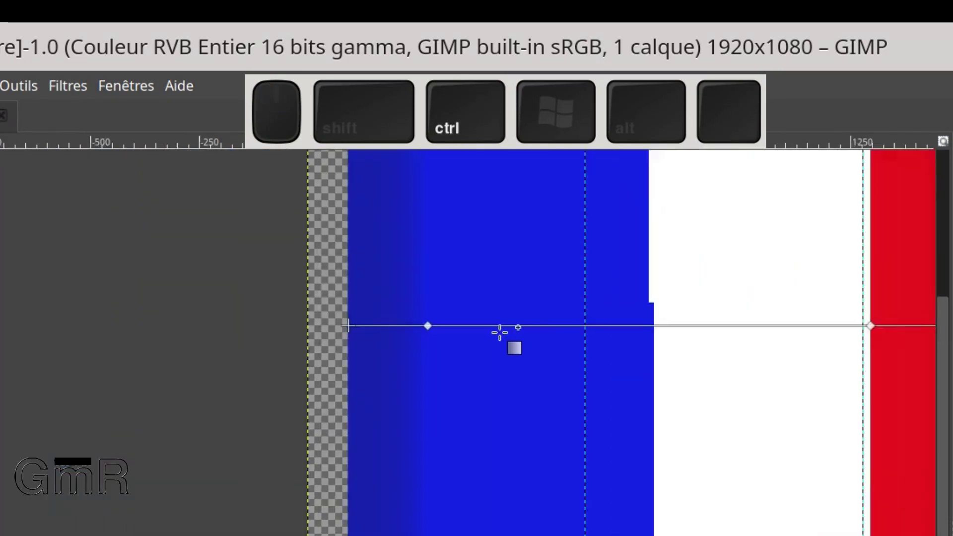
{"action": "scroll", "coordinate": [634, 362], "scroll_direction": "down", "scroll_amount": 3, "text": "ctrl"}
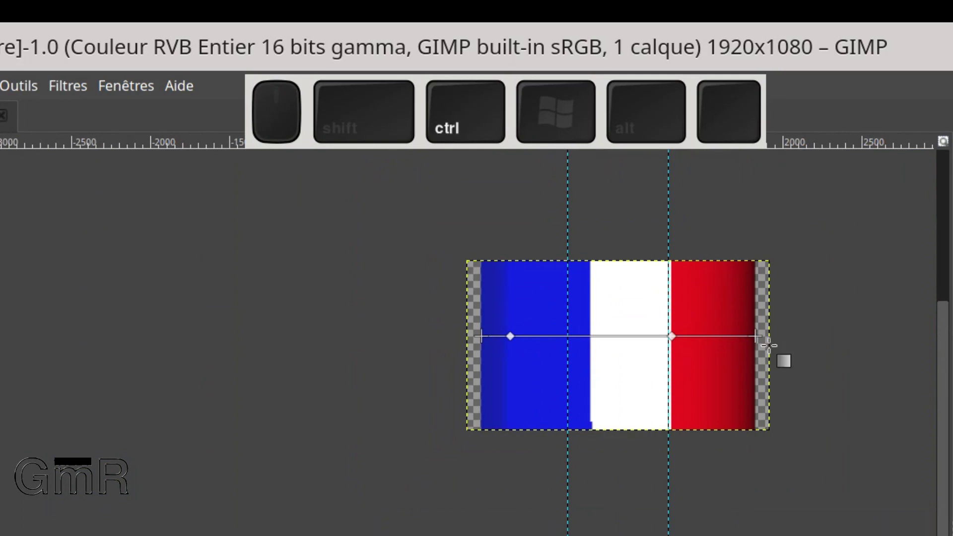
{"action": "scroll", "coordinate": [760, 337], "scroll_direction": "up", "scroll_amount": 1, "text": "ctrl+shift"}
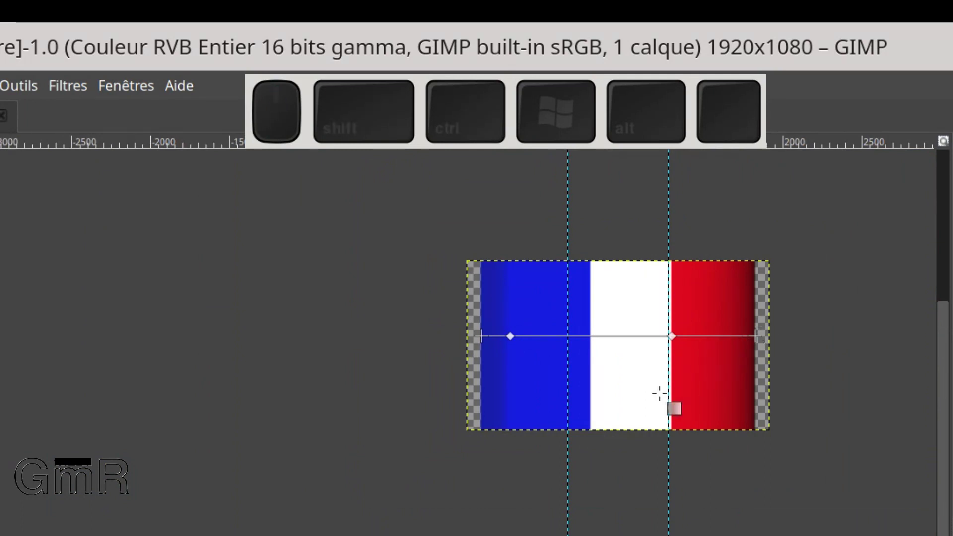
{"action": "left_click_drag", "start_coordinate": [571, 416], "coordinate": [415, 447]}
{"action": "scroll", "coordinate": [473, 403], "scroll_direction": "up", "scroll_amount": 1, "text": "ctrl"}
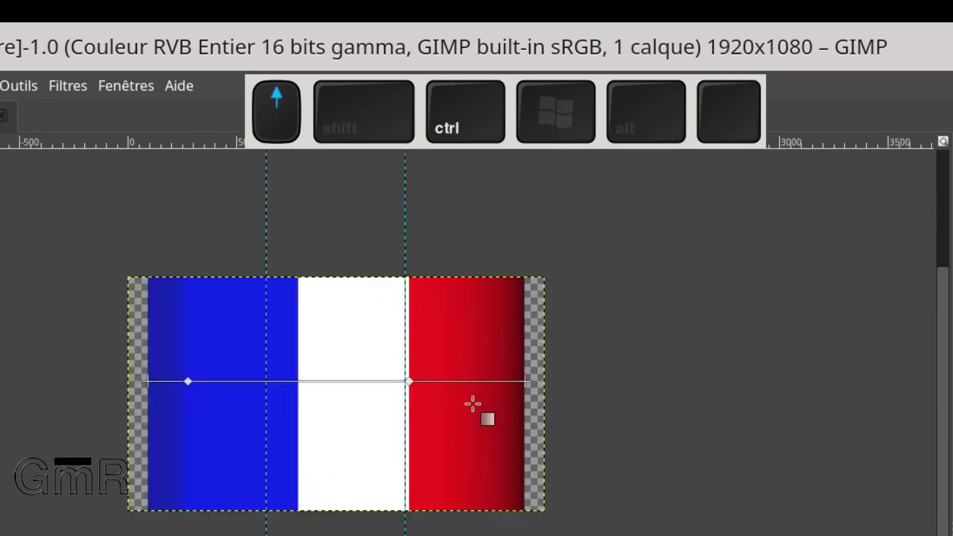
{"action": "left_click_drag", "start_coordinate": [543, 375], "coordinate": [569, 382]}
{"action": "left_click_drag", "start_coordinate": [39, 373], "coordinate": [11, 375]}
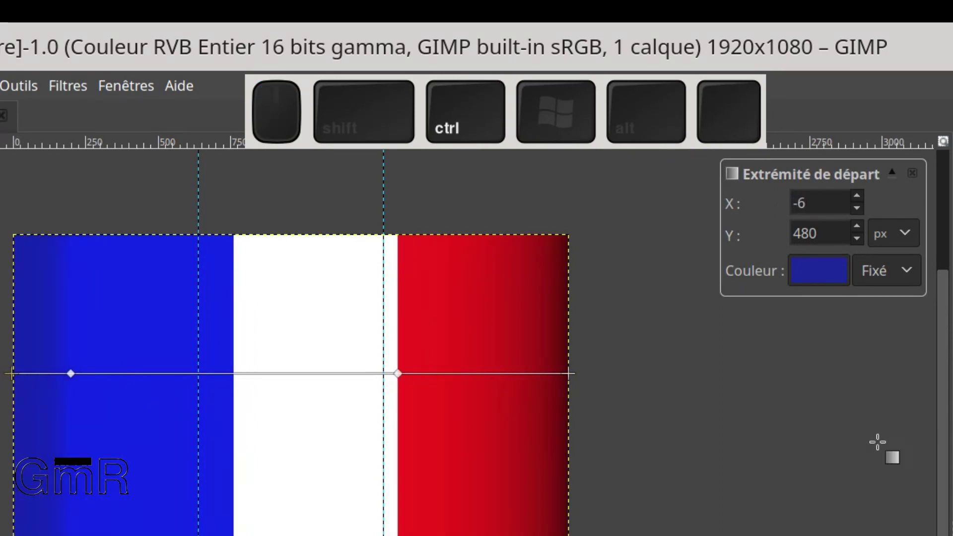
Align the blue-white midpoint with the first guide at 33.54 and the white-red stop with the second guide at 66.82
{"action": "left_click_drag", "start_coordinate": [233, 373], "coordinate": [212, 373]}
{"action": "left_click_drag", "start_coordinate": [211, 374], "coordinate": [203, 374]}
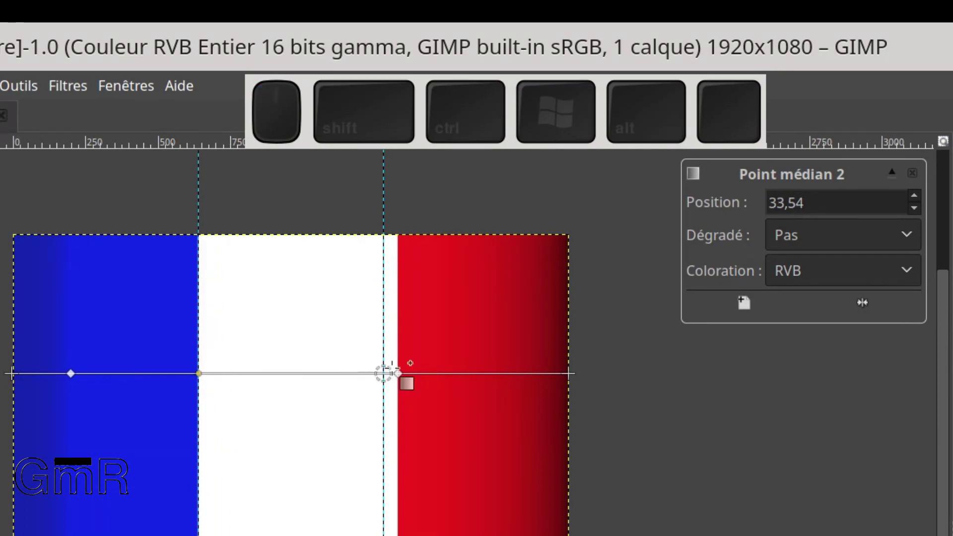
{"action": "left_click_drag", "start_coordinate": [398, 373], "coordinate": [383, 373]}
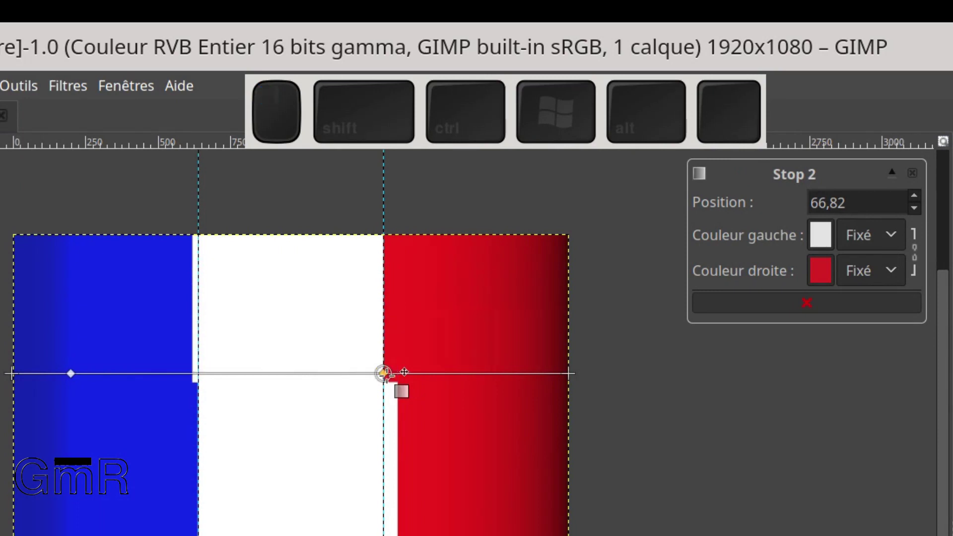
{"action": "left_click", "coordinate": [193, 373]}
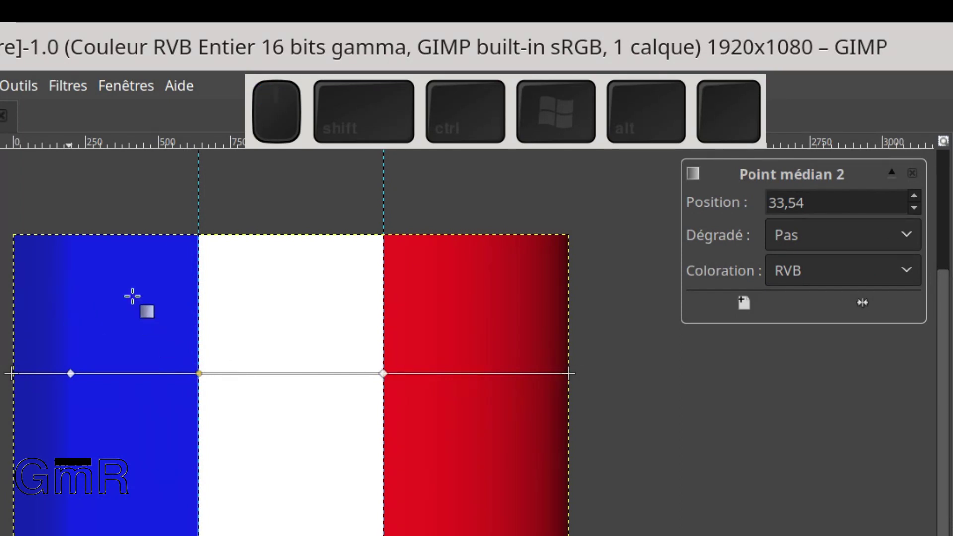
Move the first blue stop to 12.01, and shift it further toward the white band in the gradient editor
{"action": "mouse_move", "coordinate": [70, 373]}
{"action": "left_mouse_down"}
{"action": "mouse_move", "coordinate": [92, 373]}
{"action": "mouse_move", "coordinate": [78, 374]}
{"action": "left_mouse_up"}
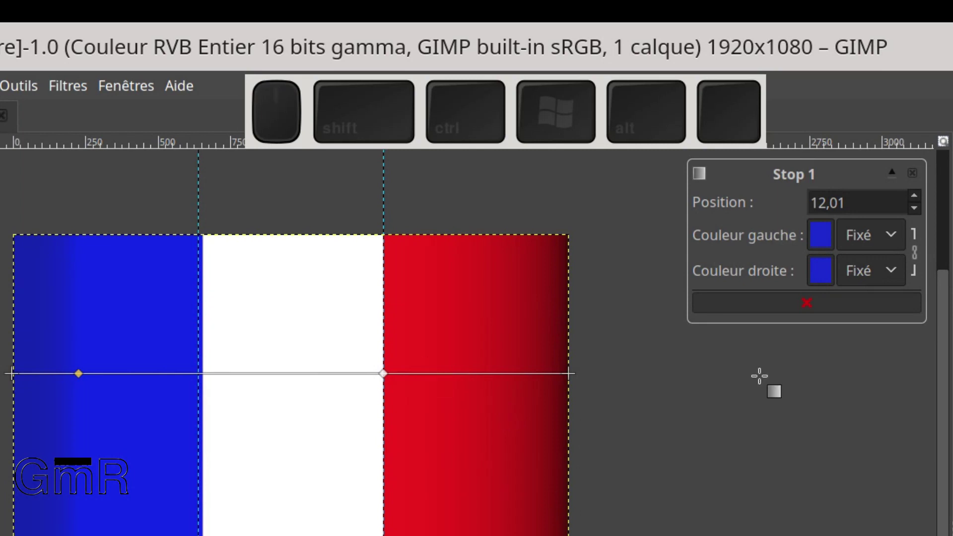
{"action": "left_click", "coordinate": [672, 389]}
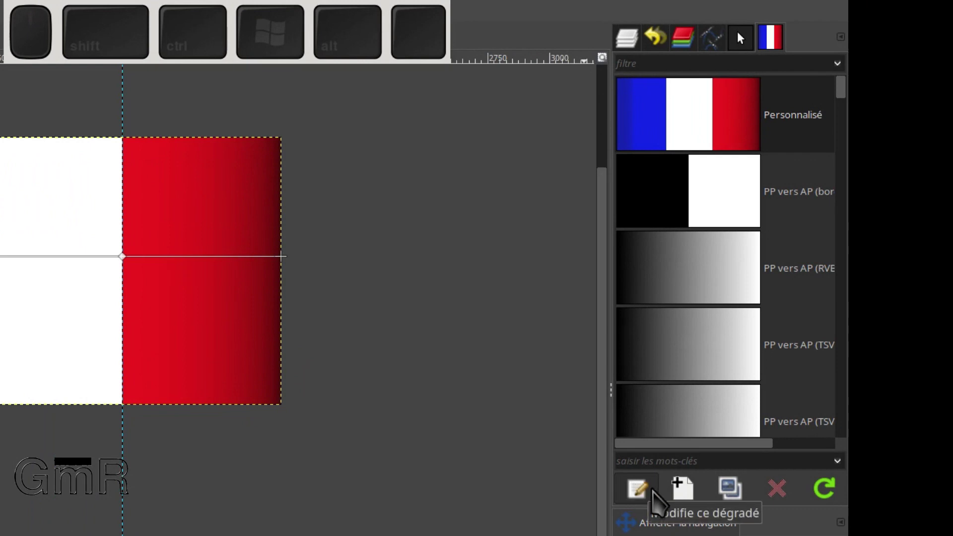
{"action": "left_click", "coordinate": [635, 492]}
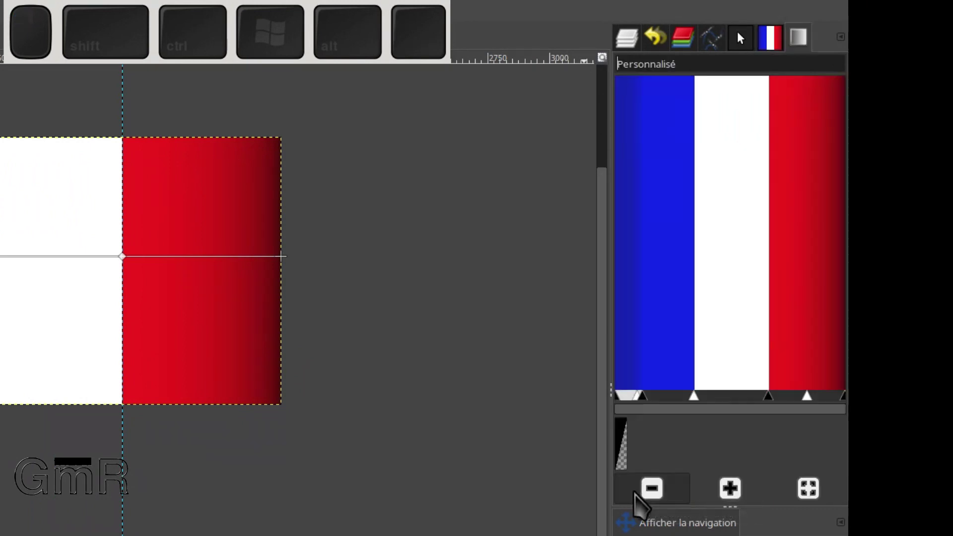
{"action": "left_click", "coordinate": [641, 396]}
{"action": "left_click_drag", "start_coordinate": [642, 396], "coordinate": [655, 396]}
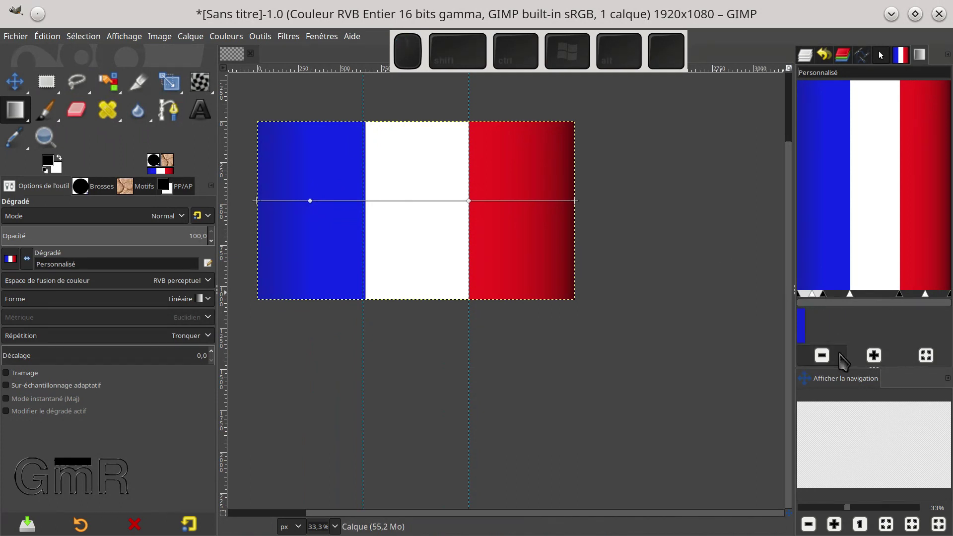
Fit the gradient in the gradient editor, zoom in on it and zoom back out to its full range
{"action": "left_click", "coordinate": [927, 356]}
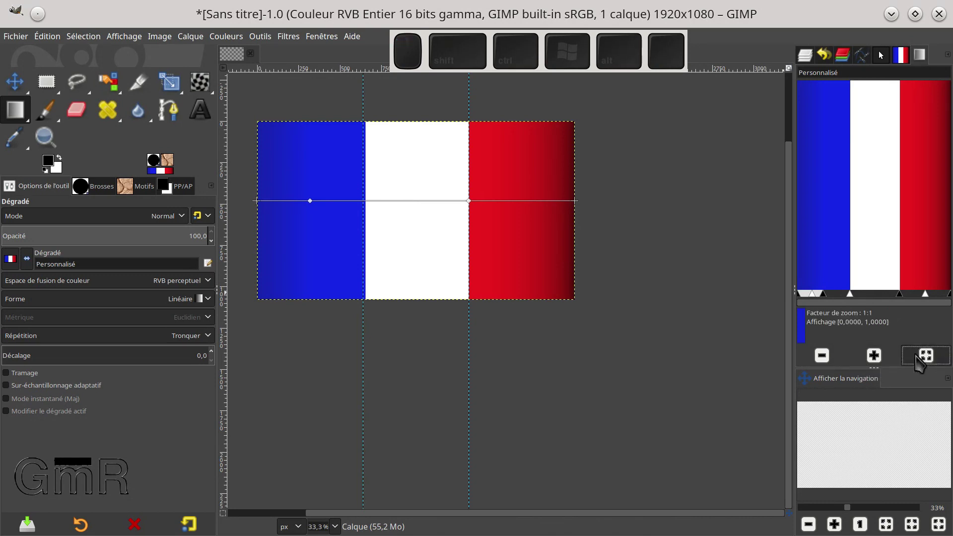
{"action": "left_click", "coordinate": [874, 356]}
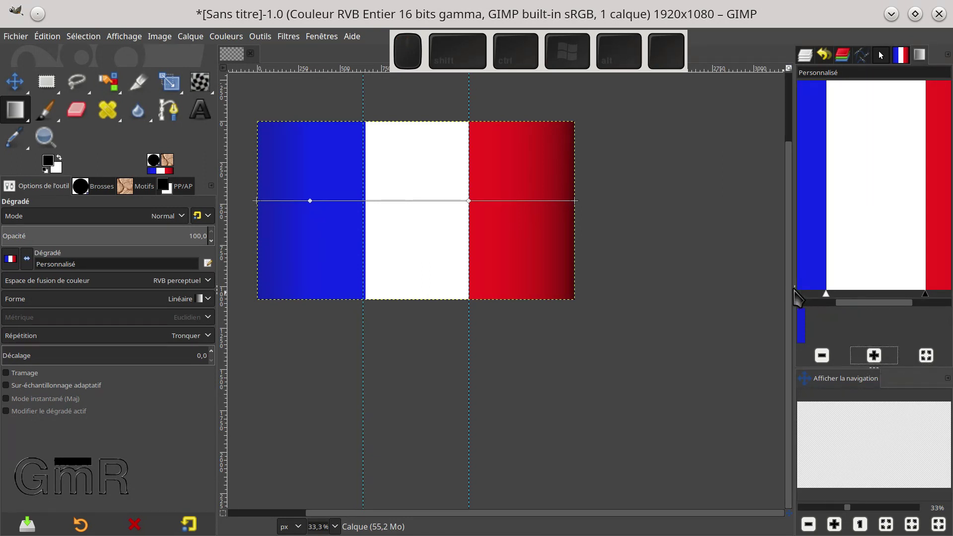
{"action": "left_click", "coordinate": [822, 357]}
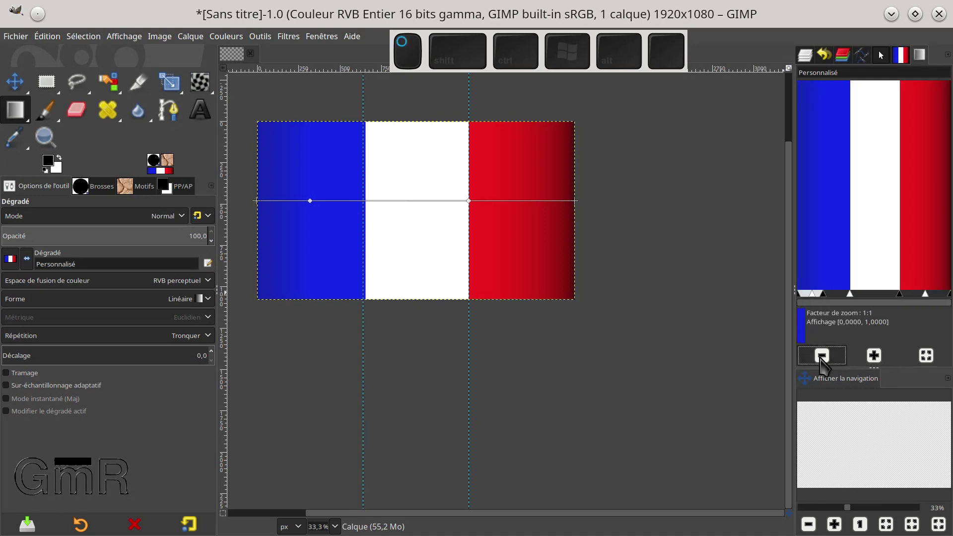
{"action": "left_click", "coordinate": [822, 356]}
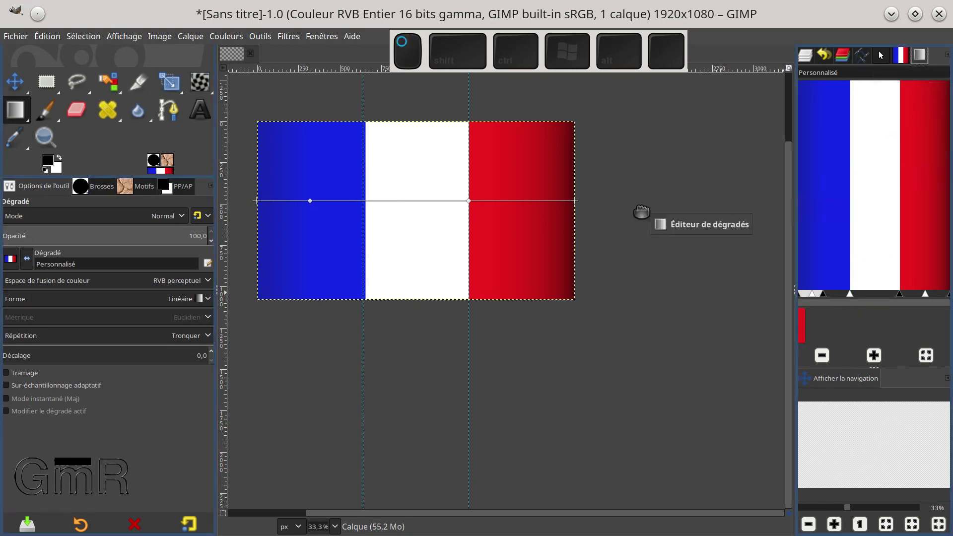
Detach the gradient editor into a floating window, enlarge it to examine the gradient's colours and stops, and close it
{"action": "left_click_drag", "start_coordinate": [635, 217], "coordinate": [635, 217]}
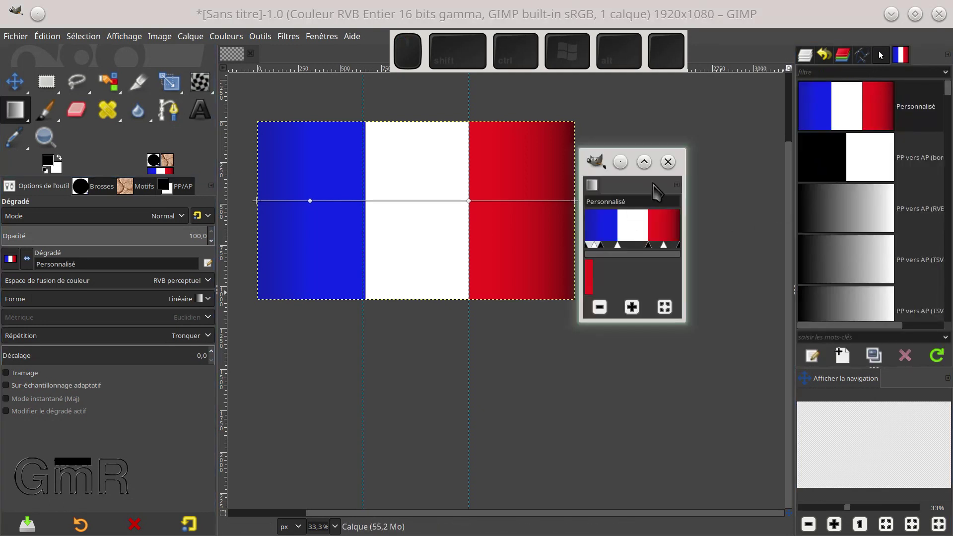
{"action": "left_click", "coordinate": [579, 231]}
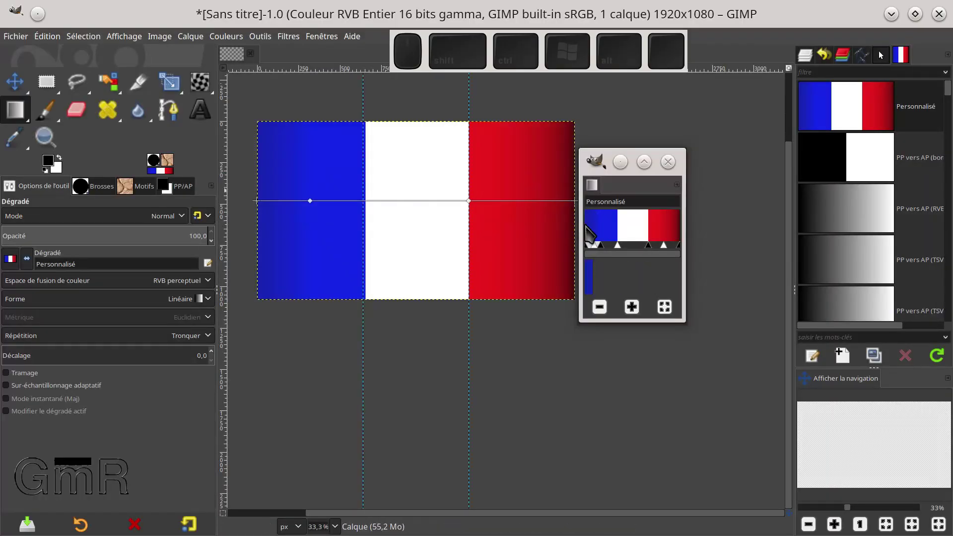
{"action": "left_click_drag", "start_coordinate": [577, 236], "coordinate": [102, 235]}
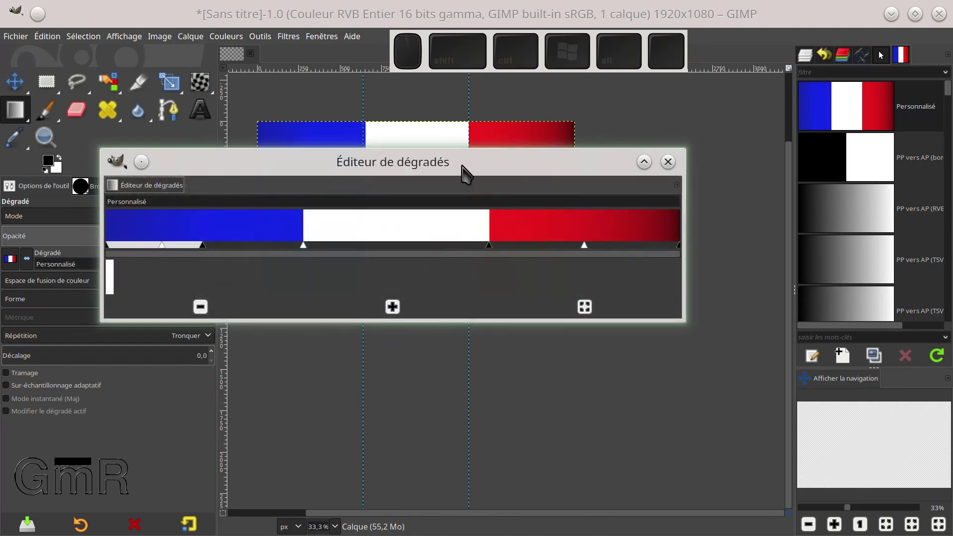
{"action": "left_click_drag", "start_coordinate": [451, 324], "coordinate": [449, 392]}
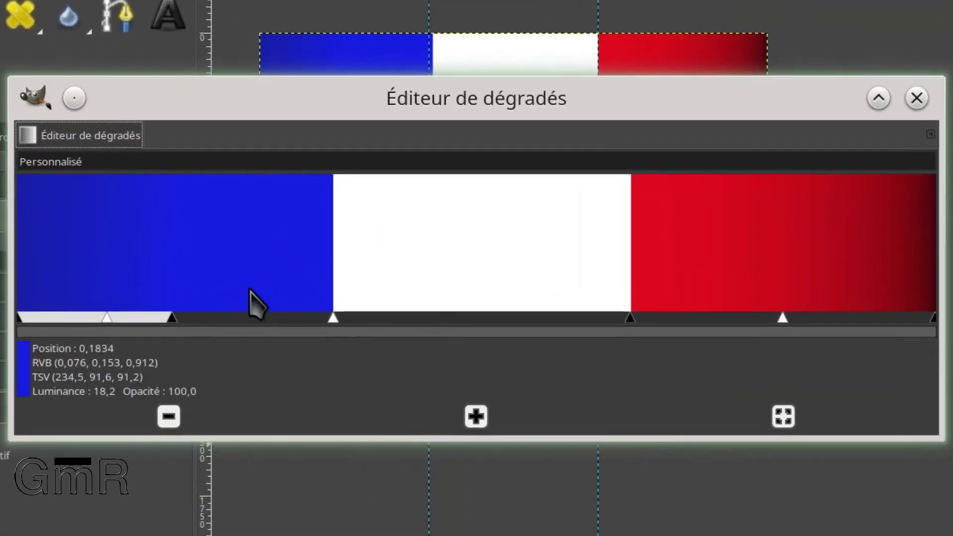
{"action": "left_click", "coordinate": [267, 313], "text": "ctrl"}
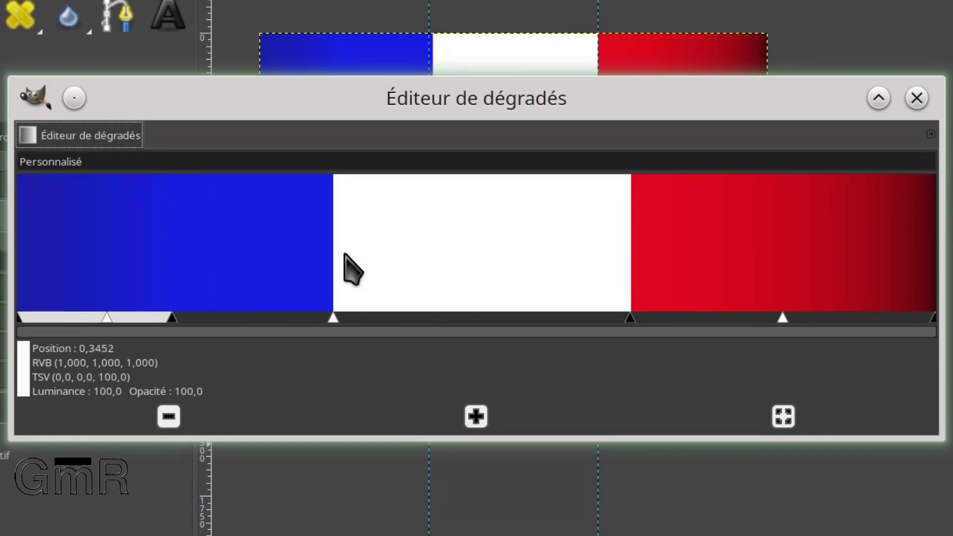
{"action": "left_click", "coordinate": [917, 98]}
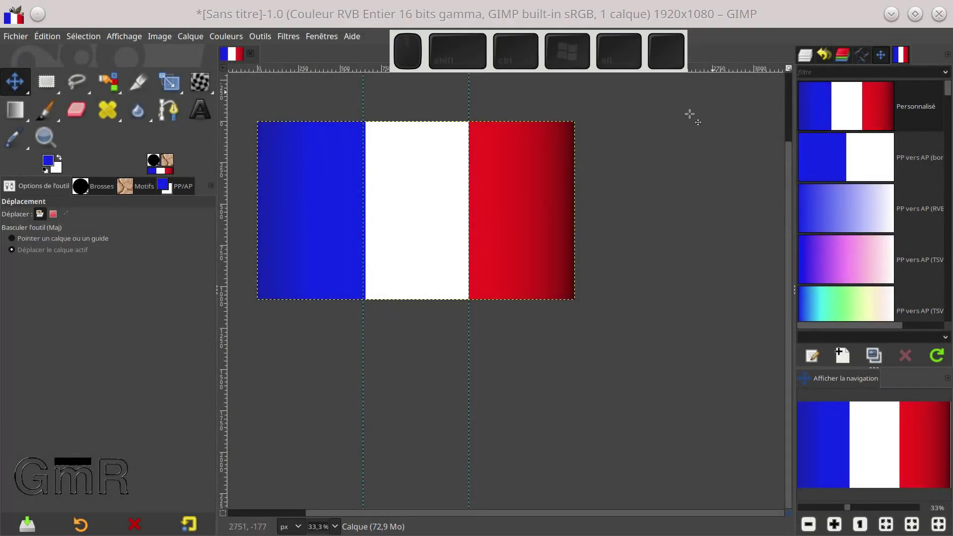
Create a new tool preset from the Gradient tool's current settings
{"action": "left_click", "coordinate": [16, 112]}
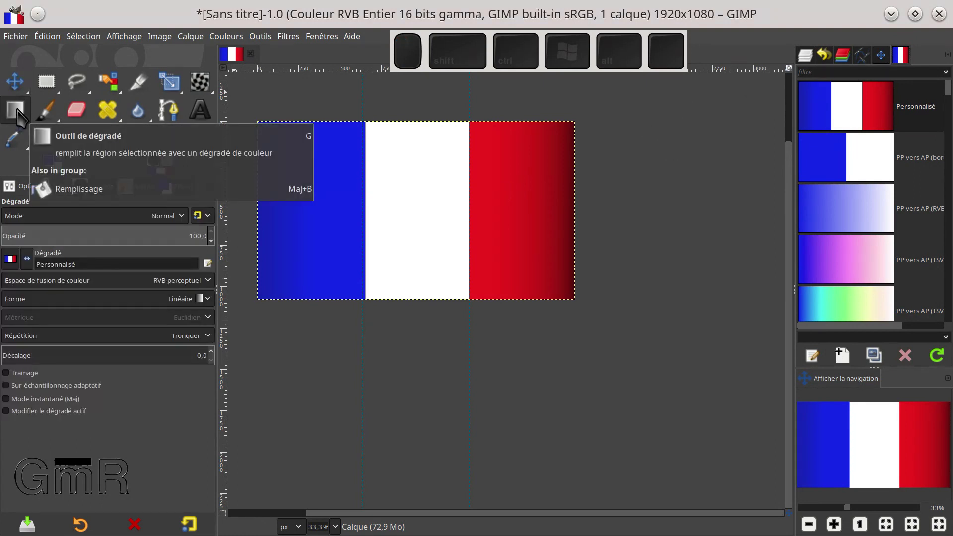
{"action": "left_click", "coordinate": [27, 526]}
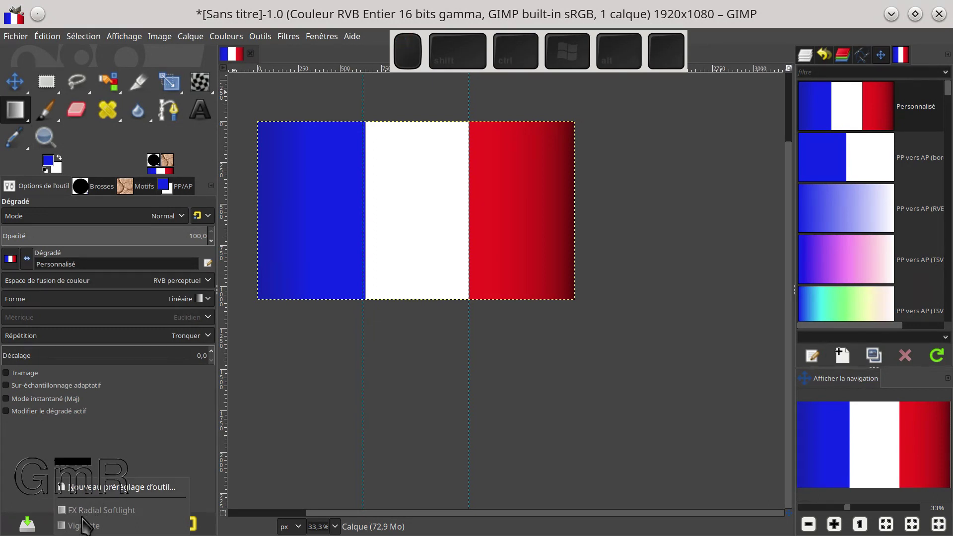
{"action": "left_click", "coordinate": [102, 489]}
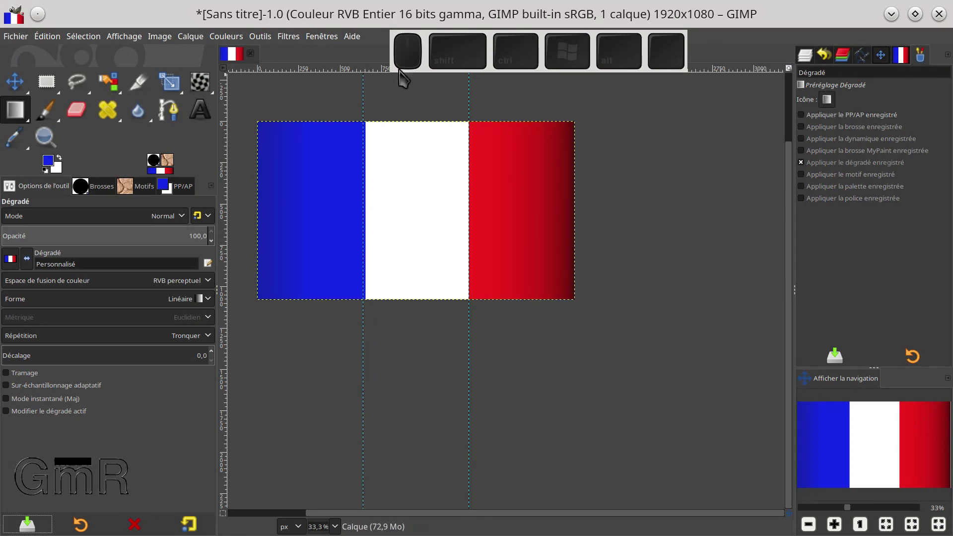
Export the flag image as bbr.png to the 035 folder of Tuto Gimp débutant, keeping the offered PNG options
{"action": "left_click", "coordinate": [15, 37]}
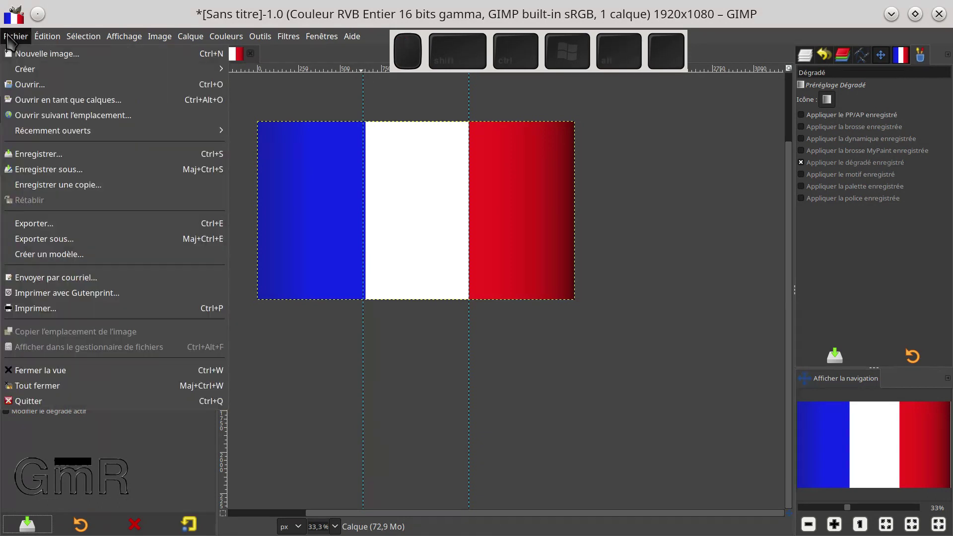
{"action": "left_click", "coordinate": [55, 224]}
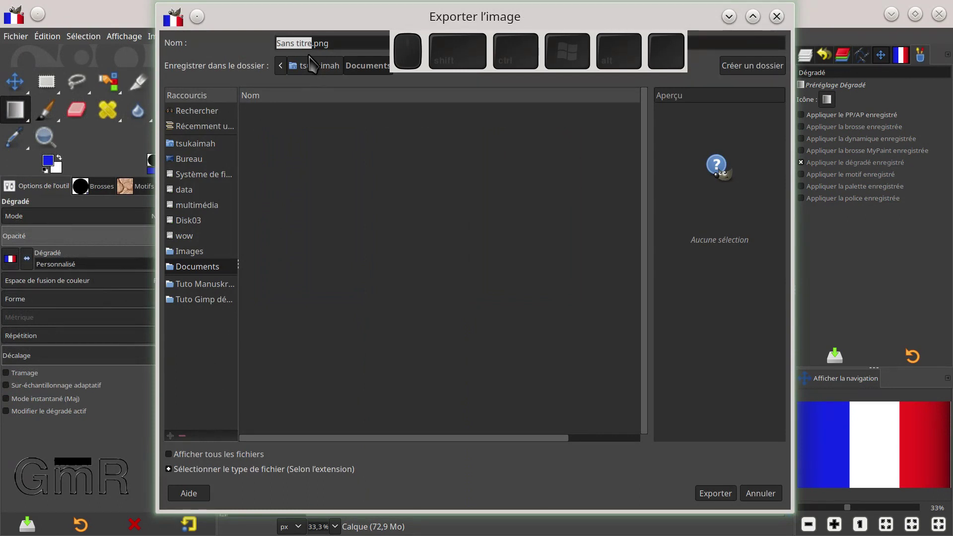
{"action": "type", "text": "bbr"}
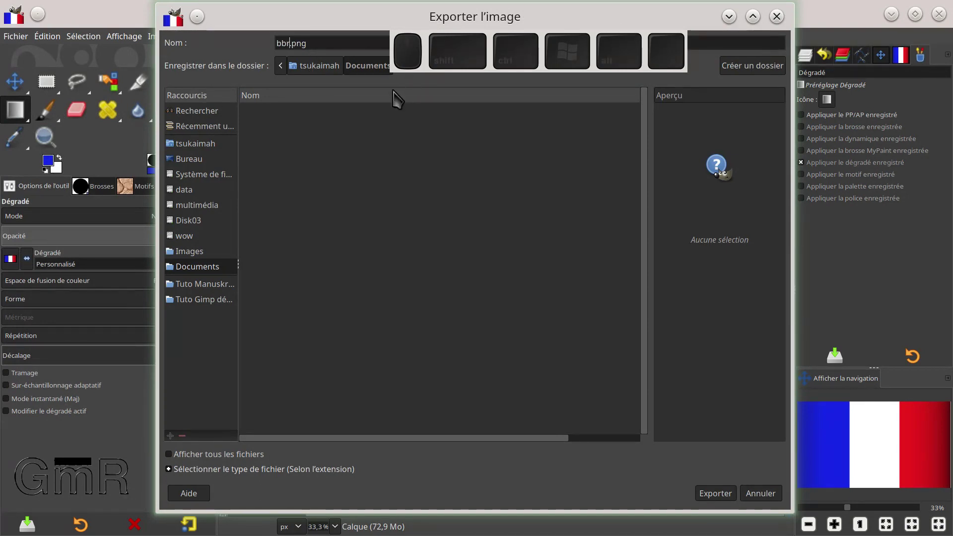
{"action": "left_click", "coordinate": [188, 160]}
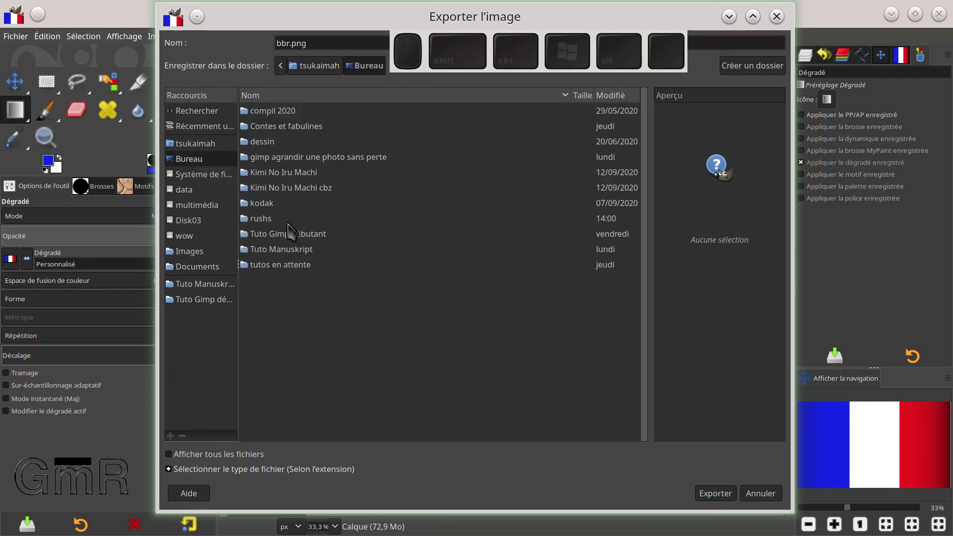
{"action": "left_click", "coordinate": [213, 301]}
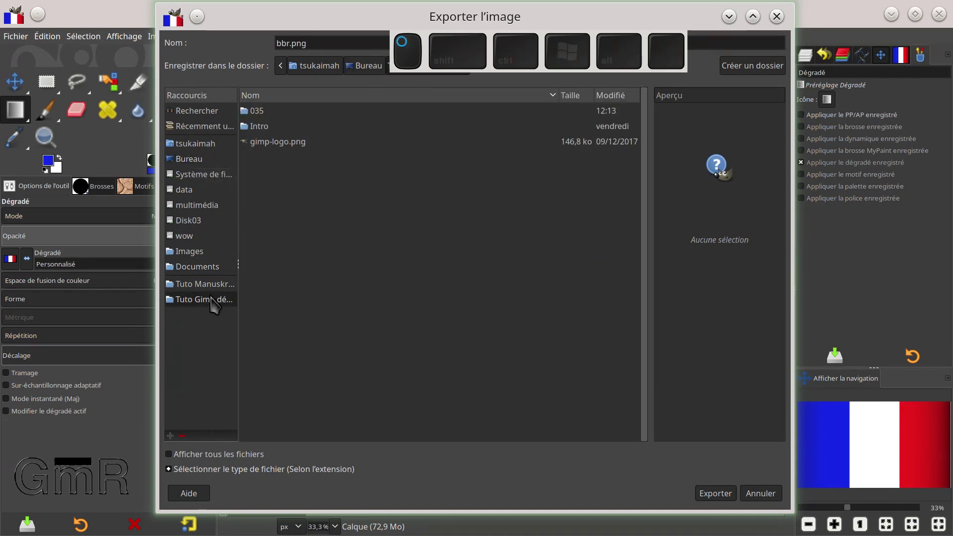
{"action": "double_click", "coordinate": [257, 110]}
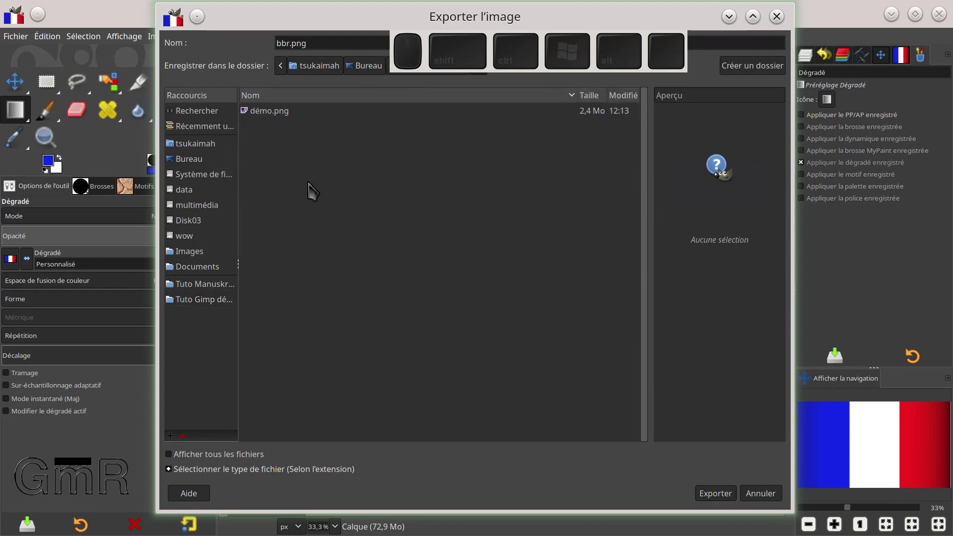
{"action": "left_click", "coordinate": [723, 492]}
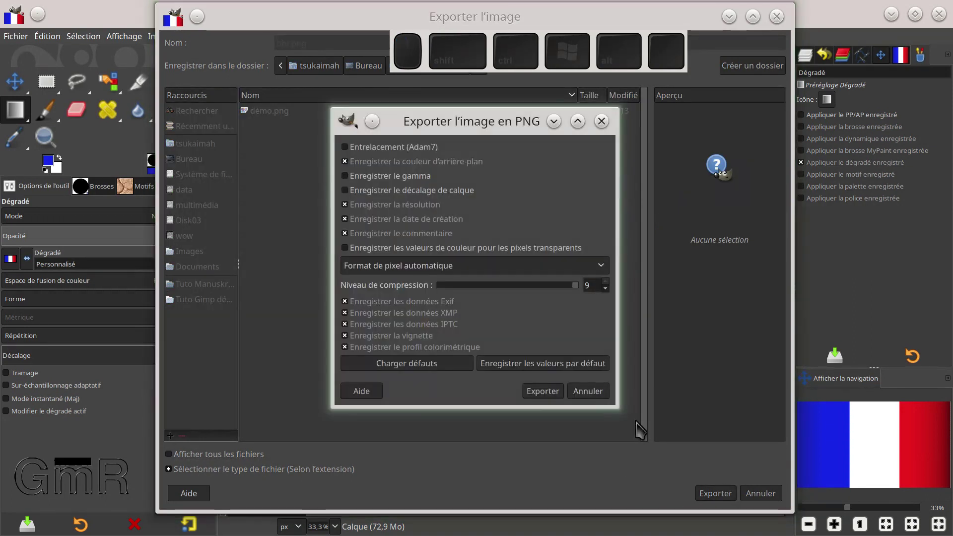
{"action": "left_click", "coordinate": [543, 391]}
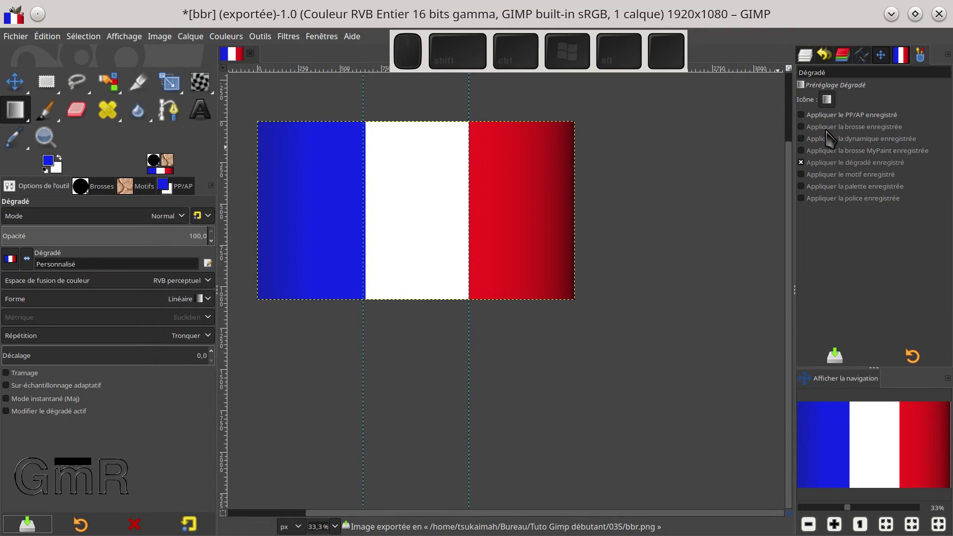
Load bbr.png from the recently used files as the Dégradé tool preset's icon and save the preset
{"action": "left_click", "coordinate": [828, 99]}
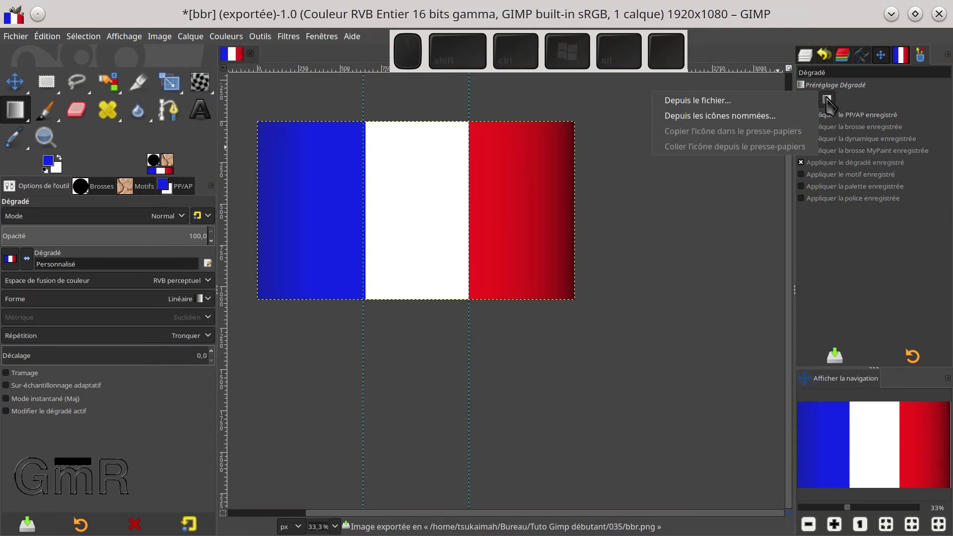
{"action": "left_click", "coordinate": [713, 101]}
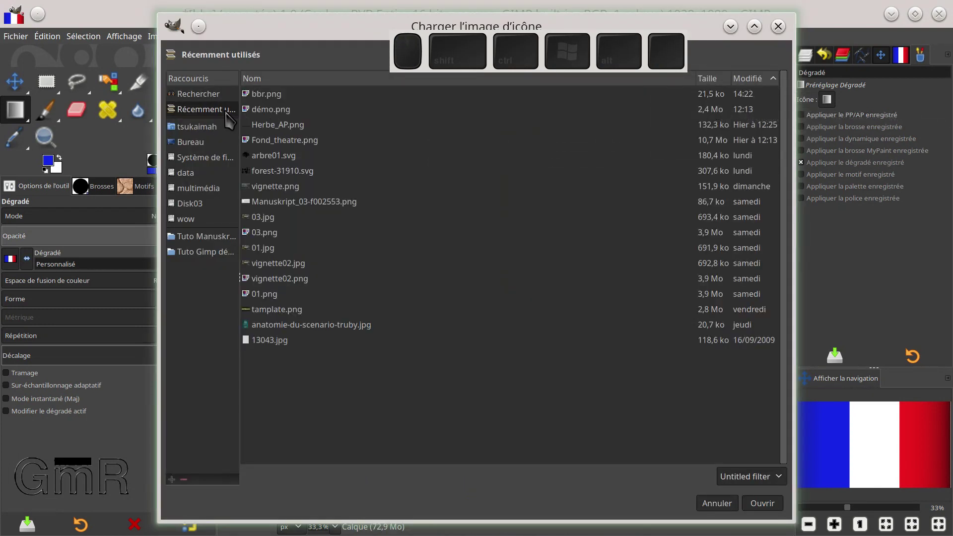
{"action": "left_click", "coordinate": [256, 95]}
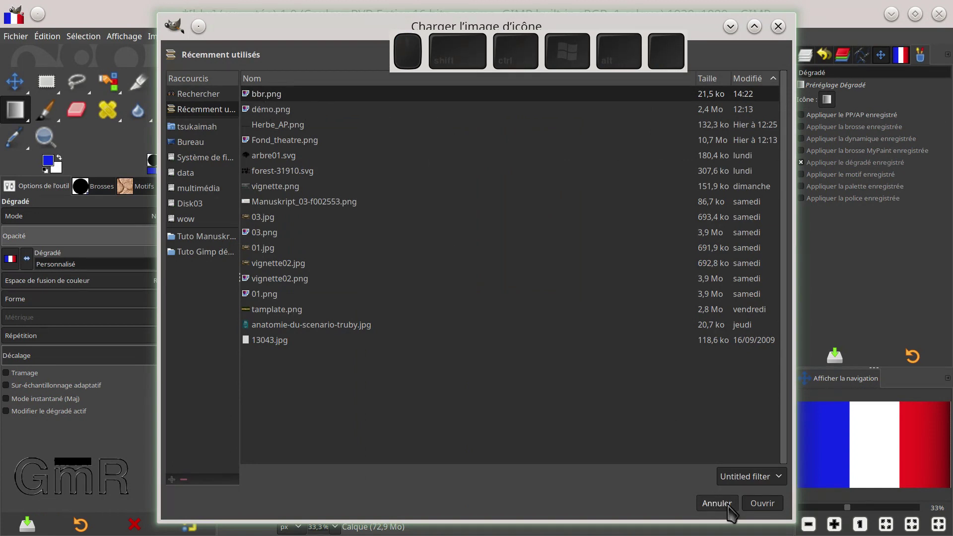
{"action": "left_click", "coordinate": [761, 504]}
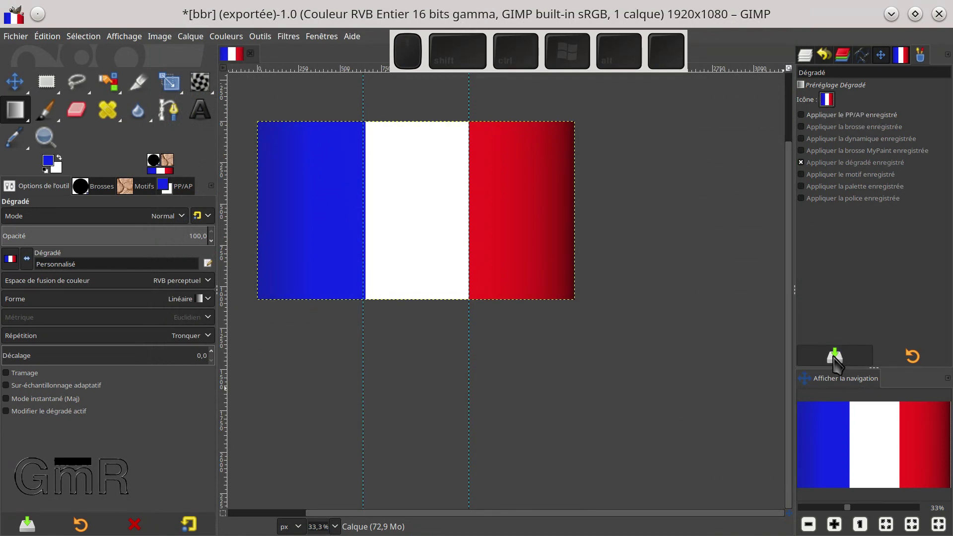
{"action": "left_click", "coordinate": [835, 359]}
Open the tool presets list, apply the Sélection rectangulaire 100 x 100 preset, and switch back to the Dégradé preset
{"action": "left_click", "coordinate": [882, 53]}
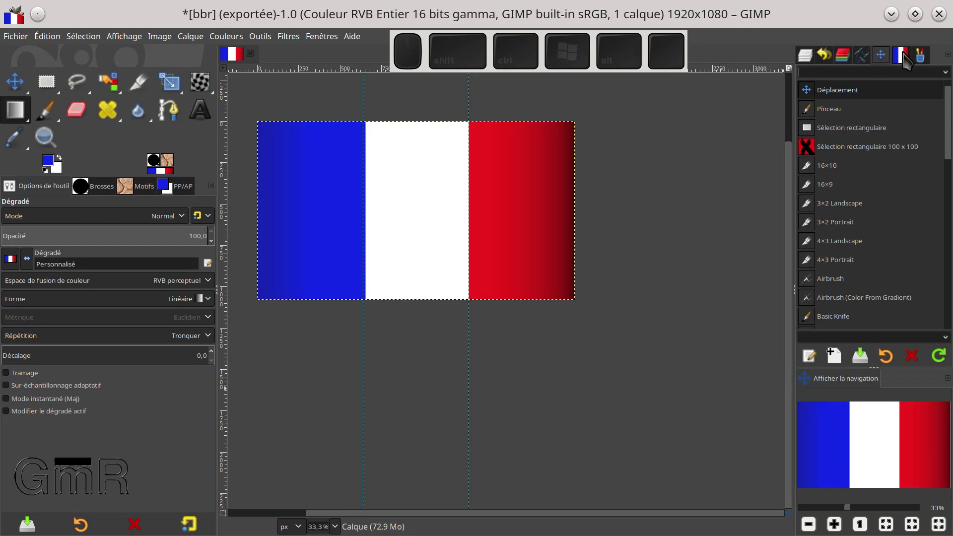
{"action": "left_click", "coordinate": [947, 54]}
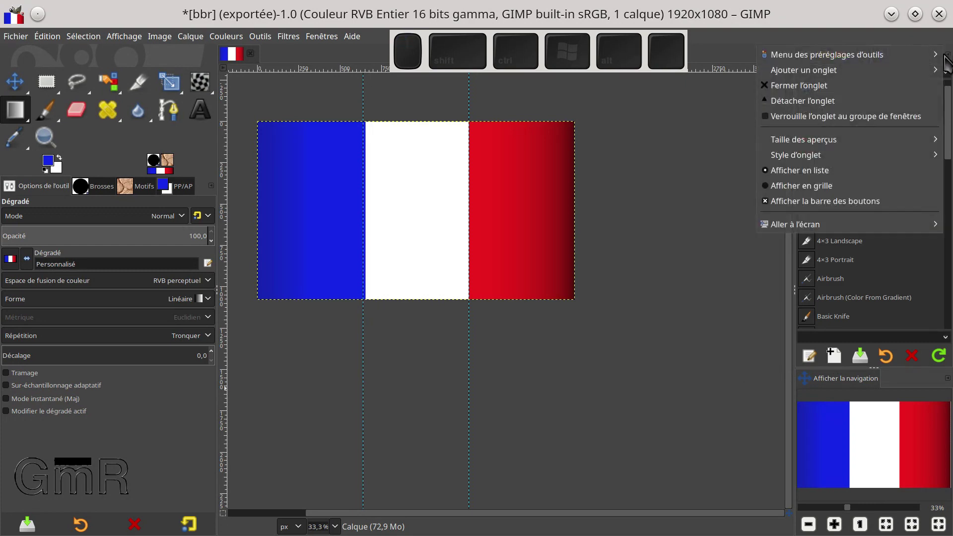
{"action": "mouse_move", "coordinate": [869, 56]}
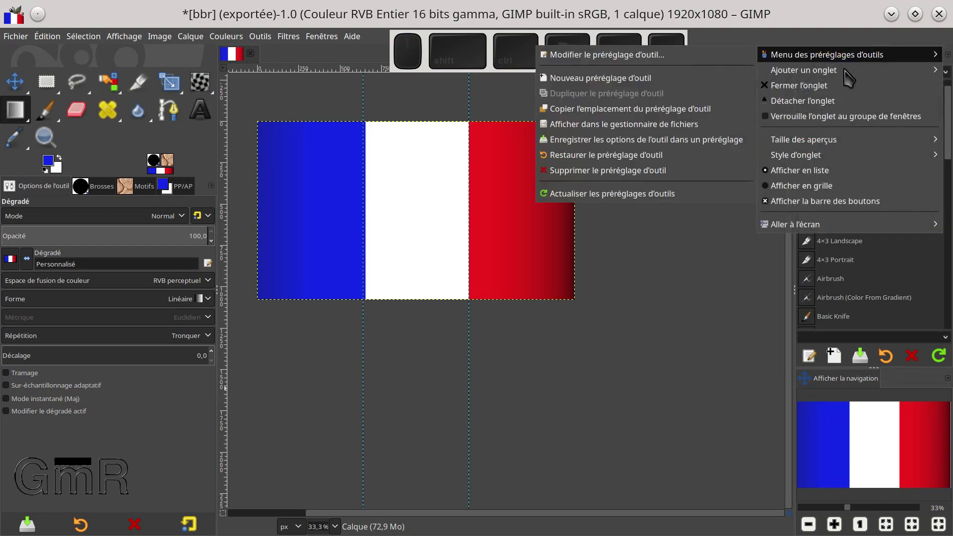
{"action": "mouse_move", "coordinate": [824, 72]}
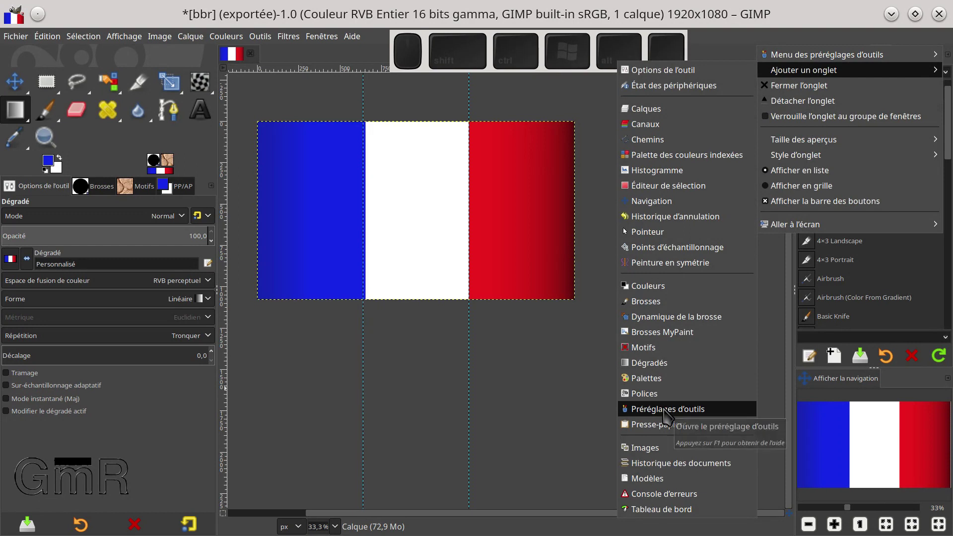
{"action": "left_click", "coordinate": [600, 153]}
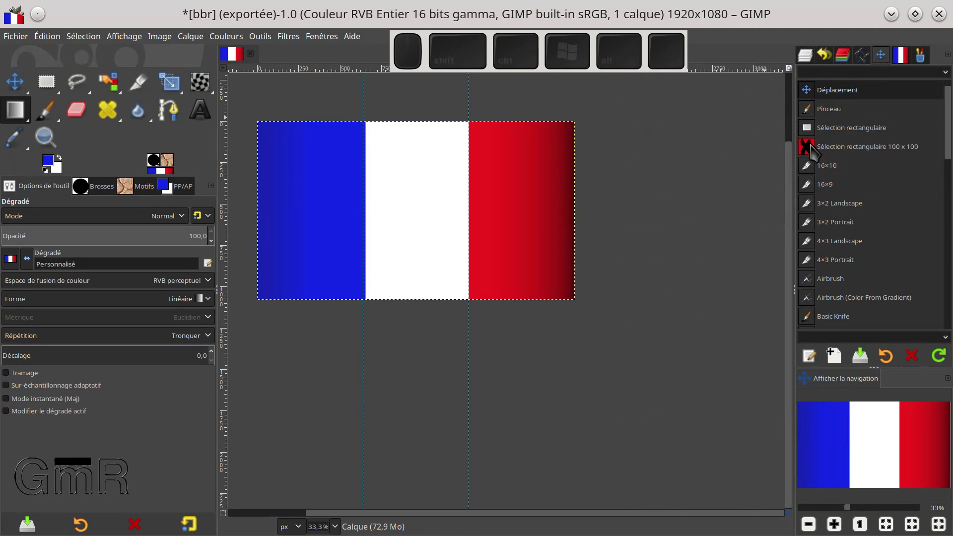
{"action": "left_click", "coordinate": [832, 151]}
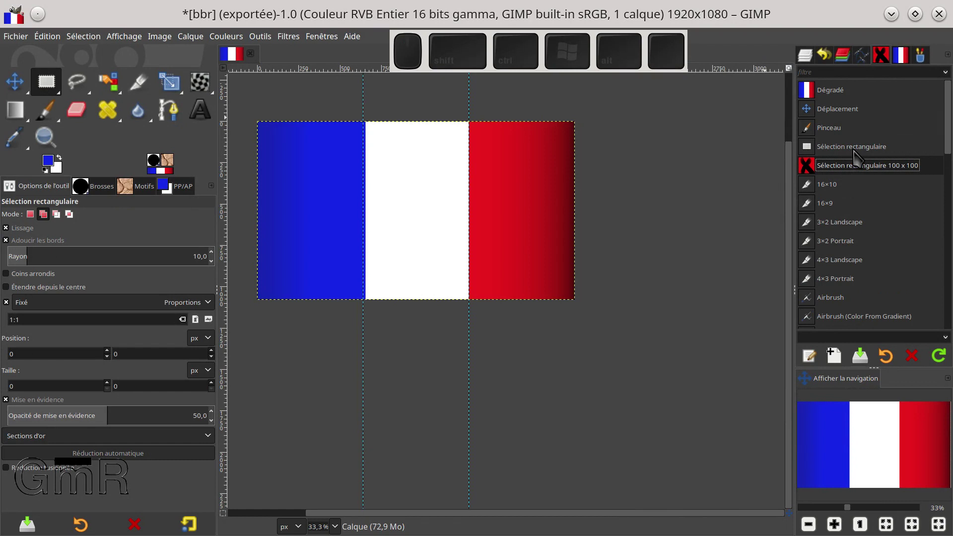
{"action": "left_click", "coordinate": [835, 94]}
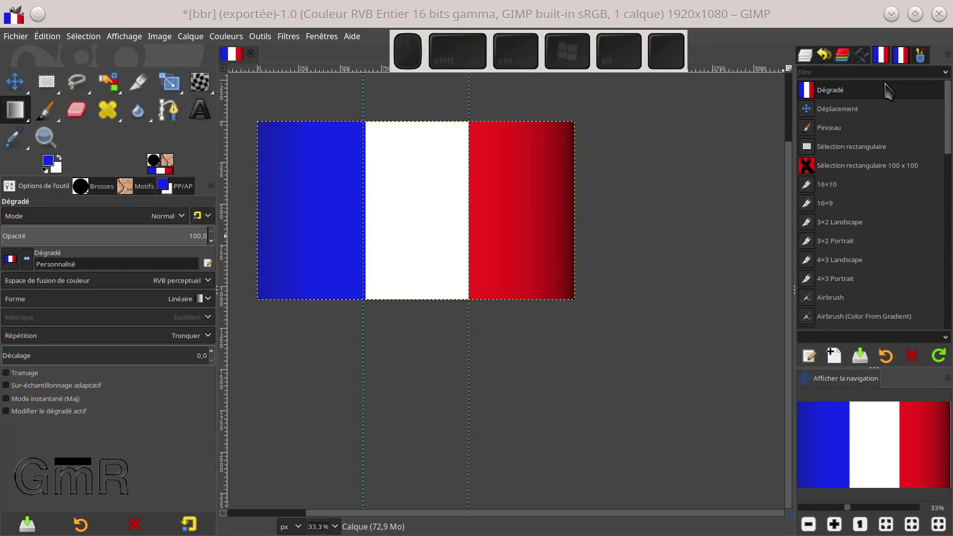
Find the user's GIMP 2.10 tool-presets folder in the Preferences and show its location in the file manager
{"action": "left_click", "coordinate": [56, 40]}
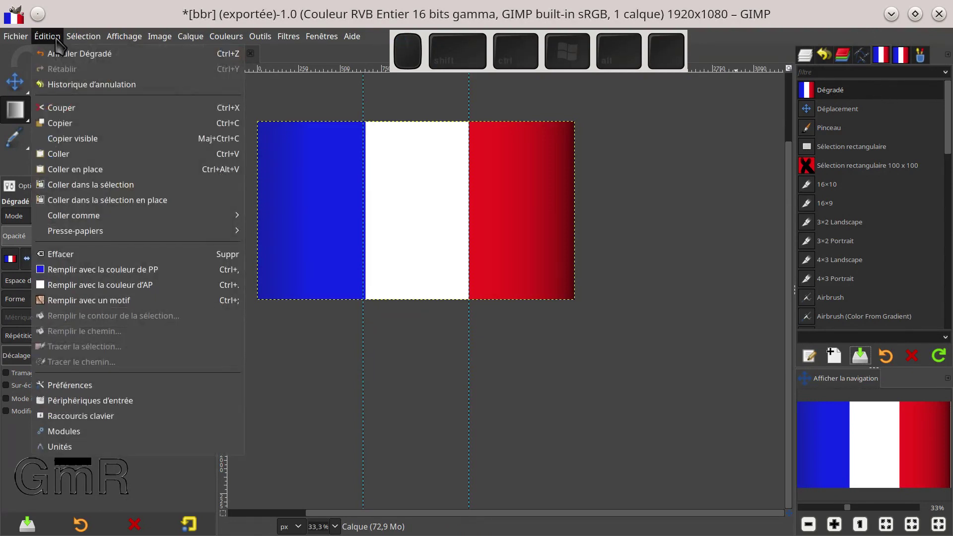
{"action": "left_click", "coordinate": [66, 391]}
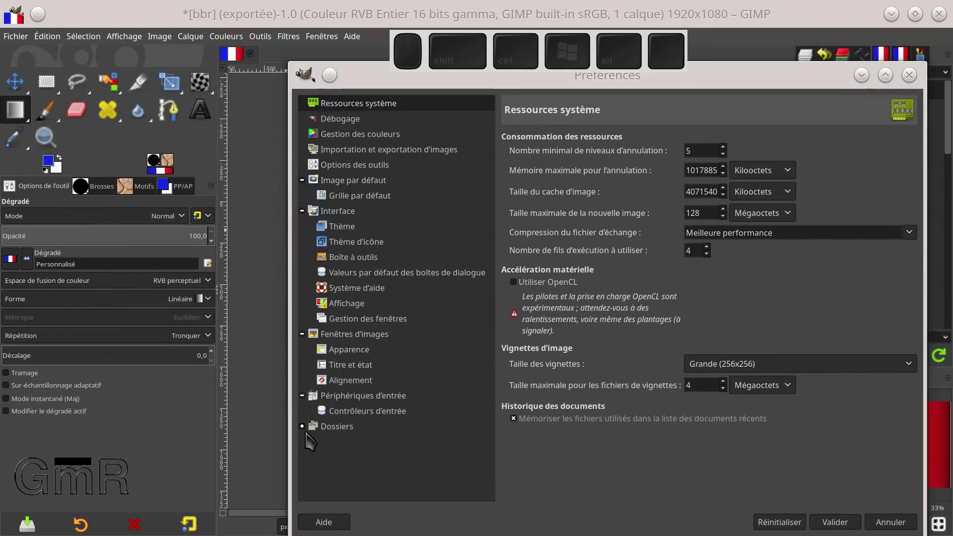
{"action": "left_click", "coordinate": [303, 426]}
{"action": "scroll", "coordinate": [365, 421], "scroll_direction": "down", "scroll_amount": 2}
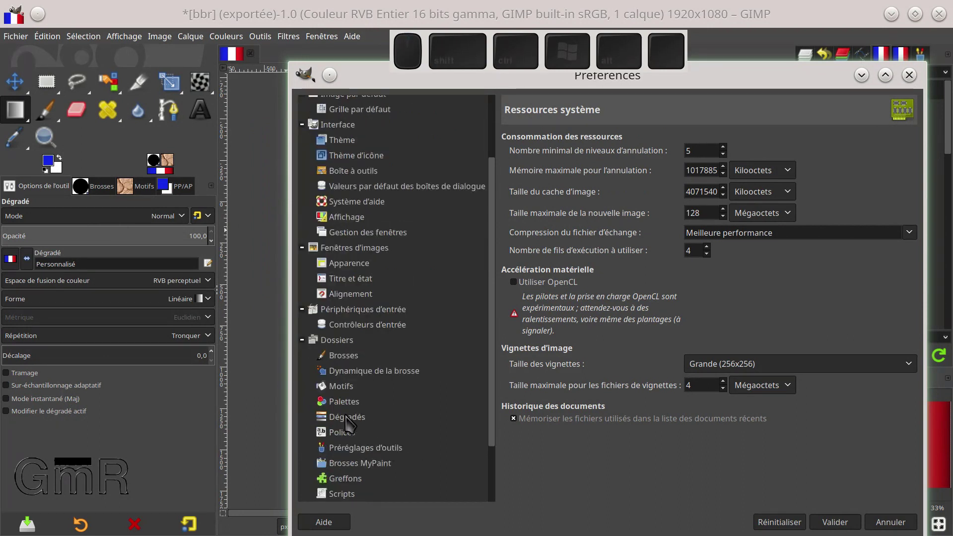
{"action": "left_click", "coordinate": [354, 449]}
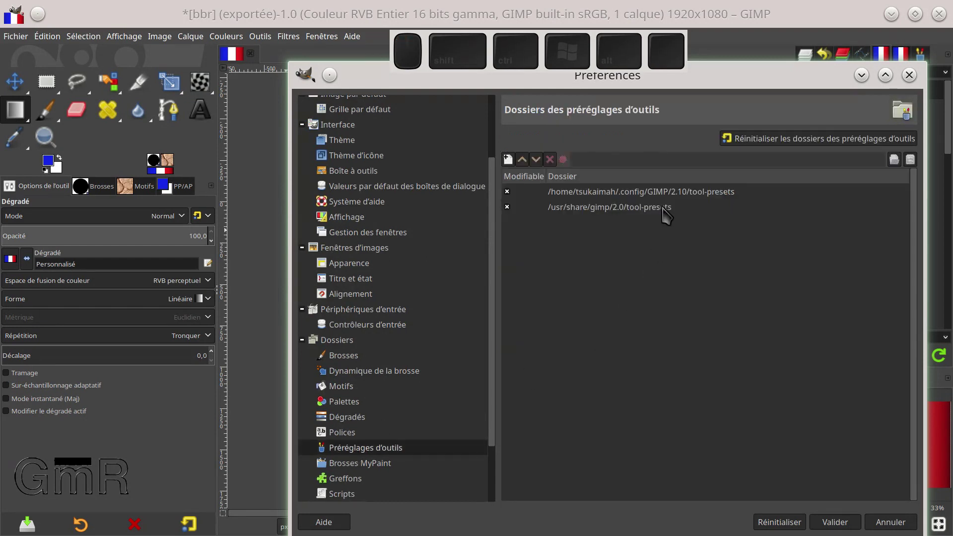
{"action": "left_click", "coordinate": [669, 192]}
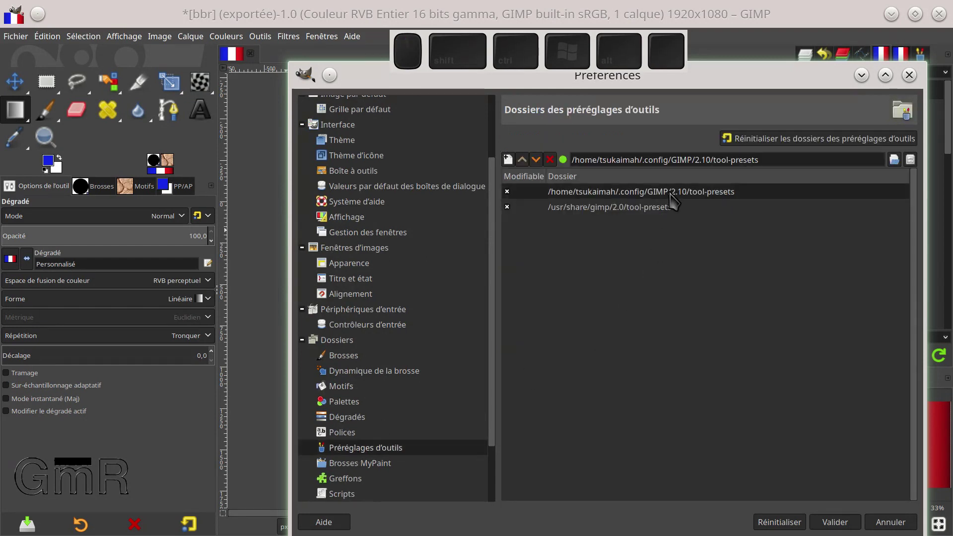
{"action": "left_click", "coordinate": [910, 160]}
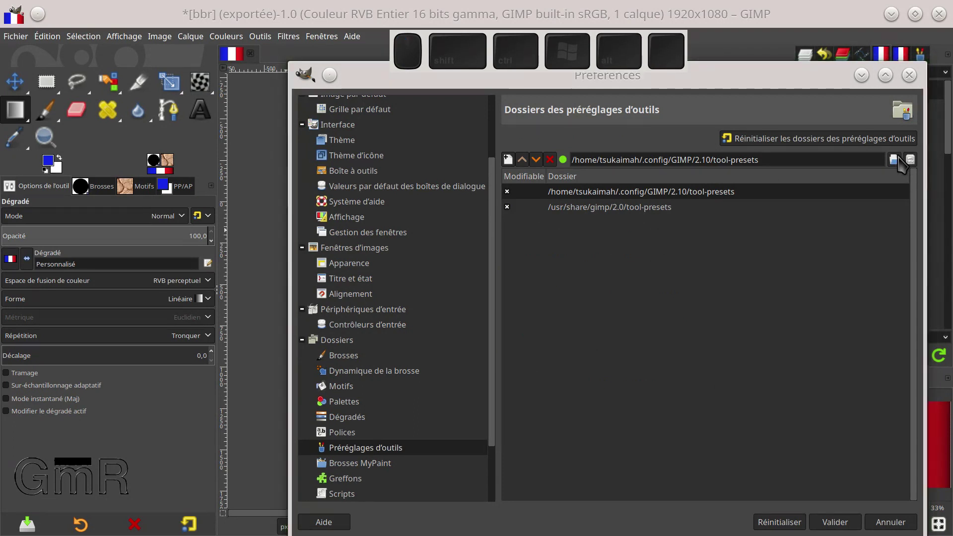
In Dolphin, open the tool-presets folder and locate the Dégradé.gtp preset file
{"action": "scroll", "coordinate": [251, 219], "scroll_direction": "down", "scroll_amount": 4}
{"action": "scroll", "coordinate": [208, 394], "scroll_direction": "down", "scroll_amount": 3}
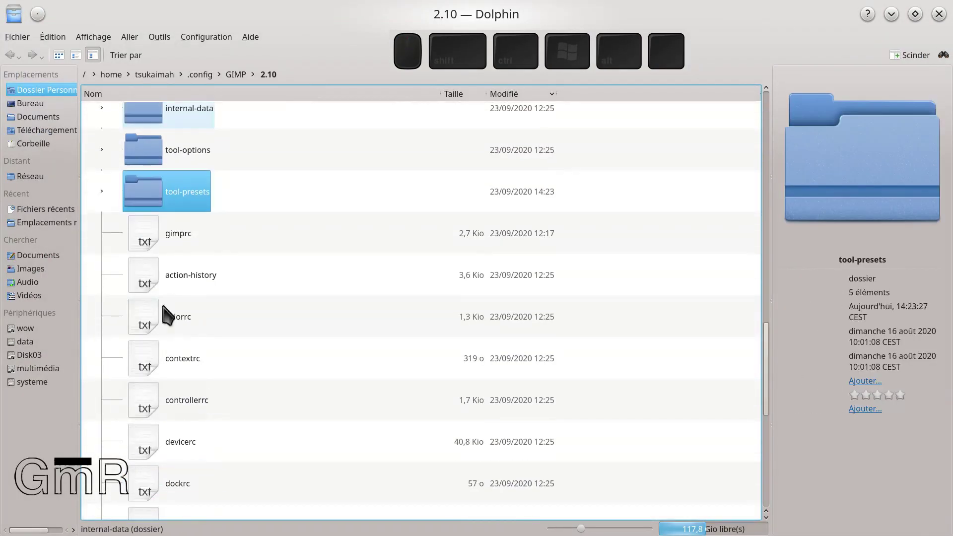
{"action": "left_click", "coordinate": [134, 201]}
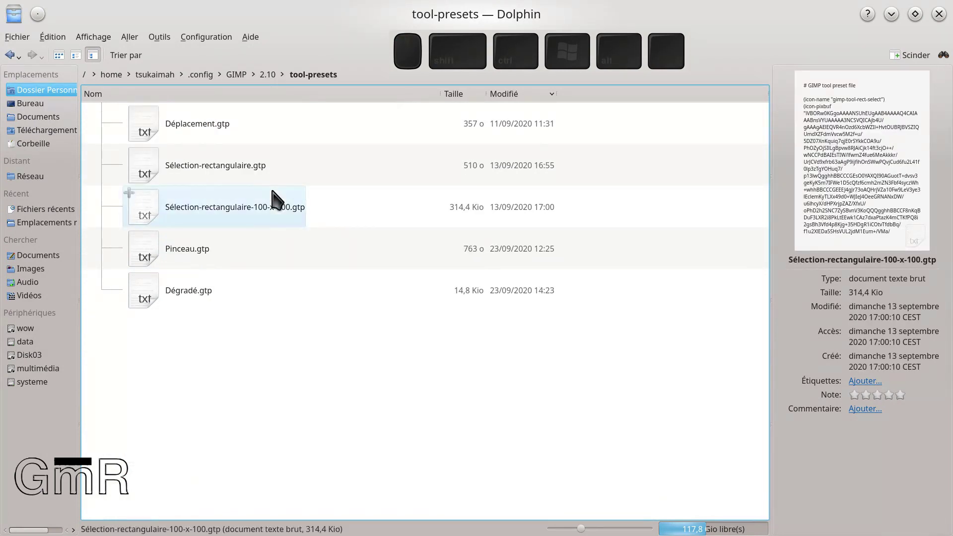
{"action": "left_click", "coordinate": [174, 298]}
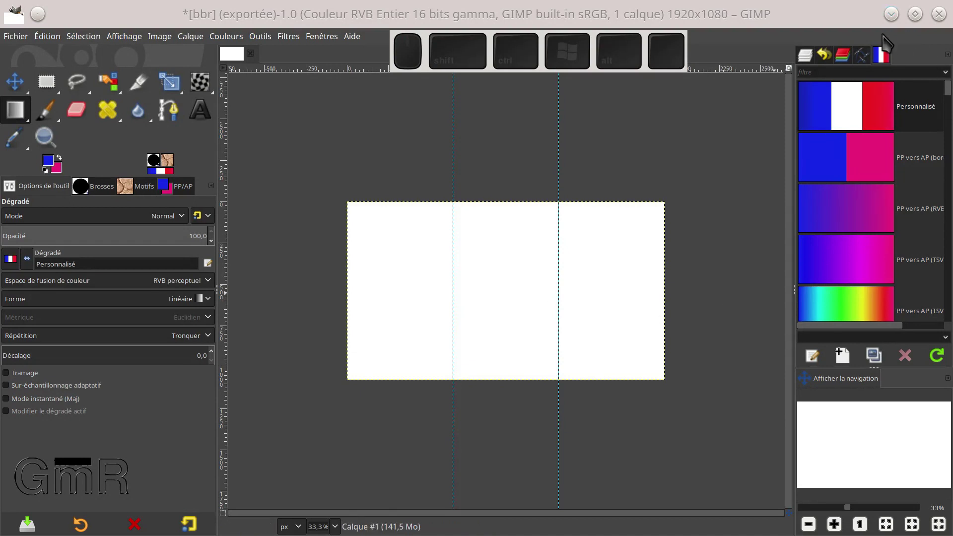
Add the text "Gimp" at 642 px on the white canvas and widen its box to fit the word on one line
{"action": "left_click", "coordinate": [811, 55]}
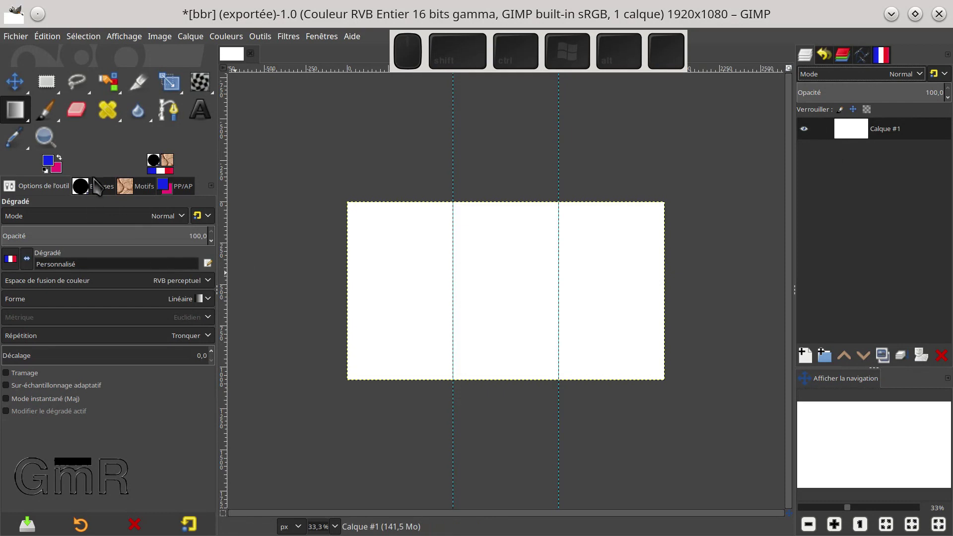
{"action": "left_click", "coordinate": [196, 121]}
{"action": "left_click_drag", "start_coordinate": [391, 220], "coordinate": [610, 348]}
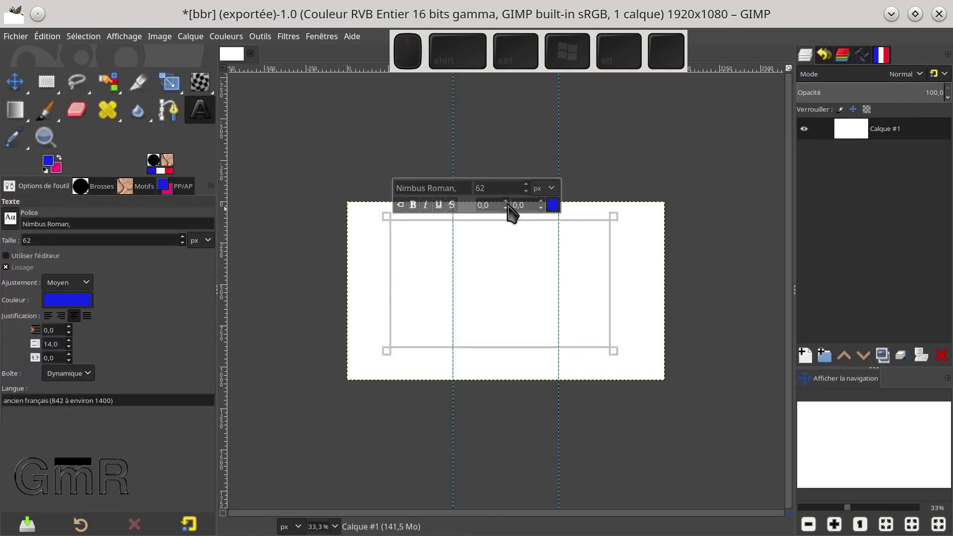
{"action": "type", "text": "Gimp"}
{"action": "key", "text": "ctrl+a"}
{"action": "scroll", "coordinate": [507, 191], "scroll_direction": "up", "scroll_amount": 20}
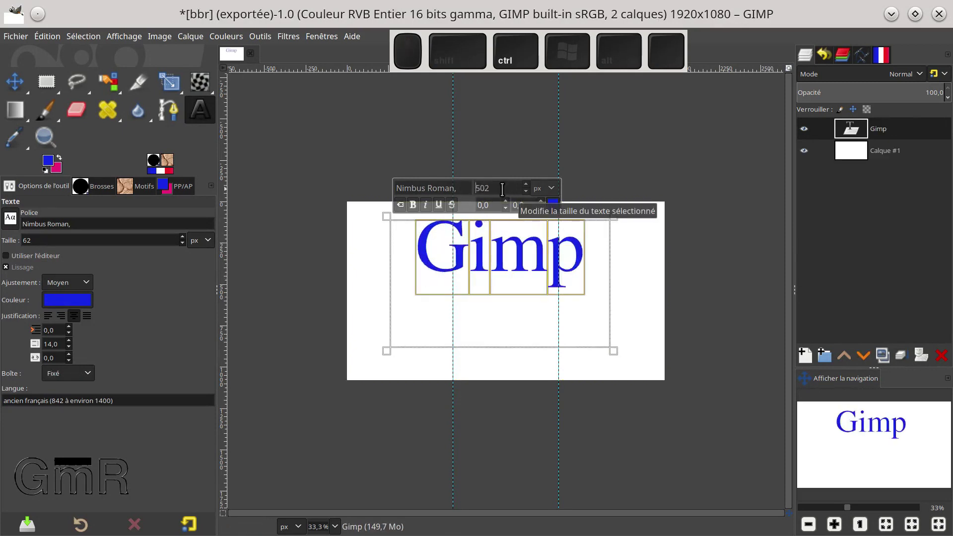
{"action": "scroll", "coordinate": [502, 189], "scroll_direction": "down", "scroll_amount": 2}
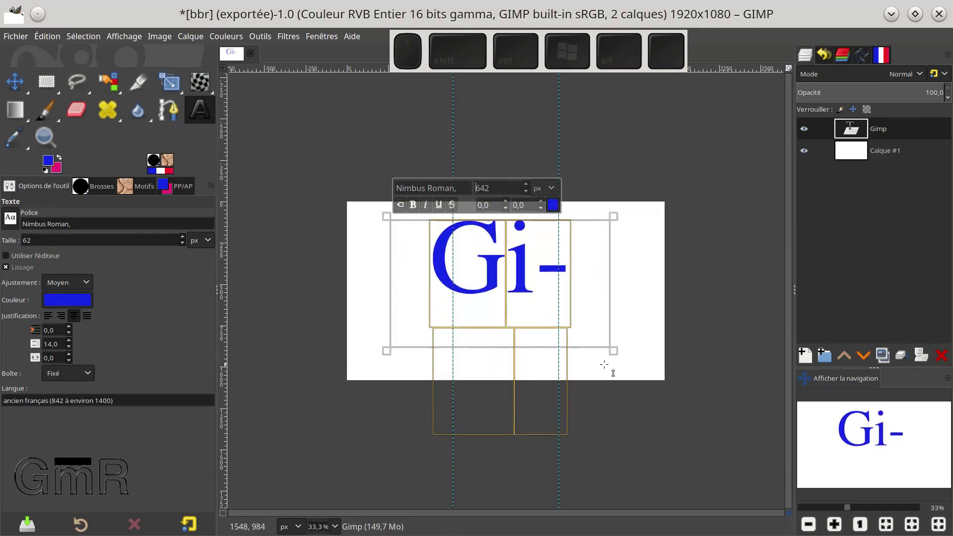
{"action": "left_click", "coordinate": [616, 340]}
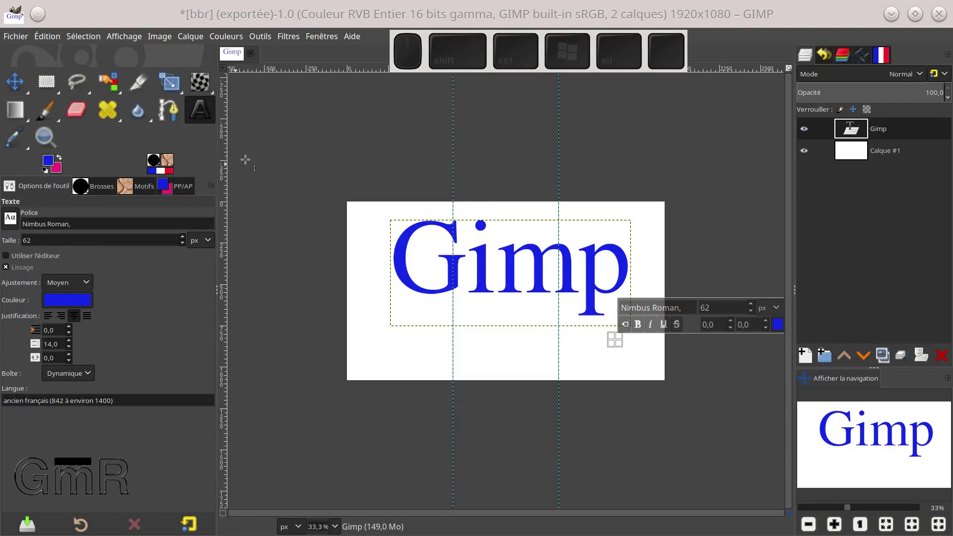
Reset the foreground and background colours to black and white and select the blue Gimp letters by colour
{"action": "left_click", "coordinate": [45, 170]}
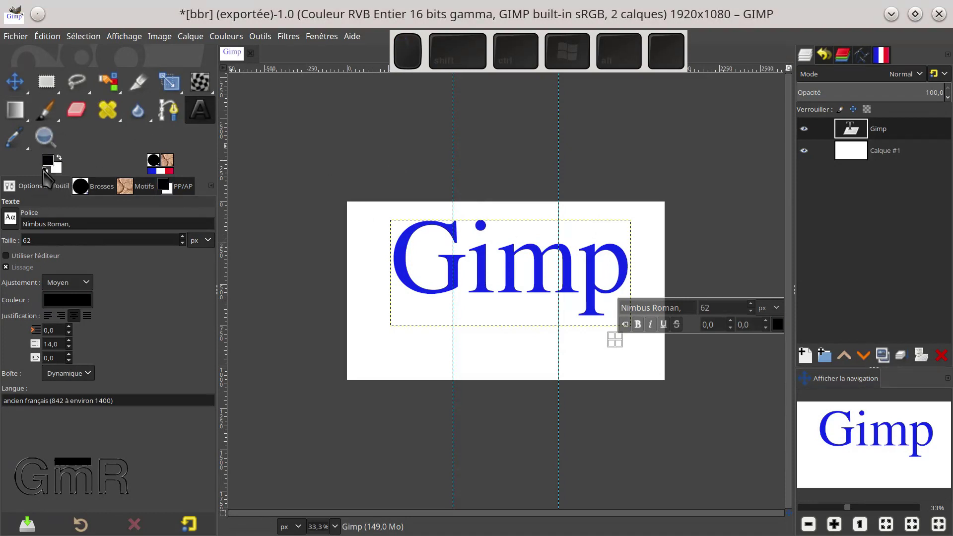
{"action": "left_click", "coordinate": [113, 85]}
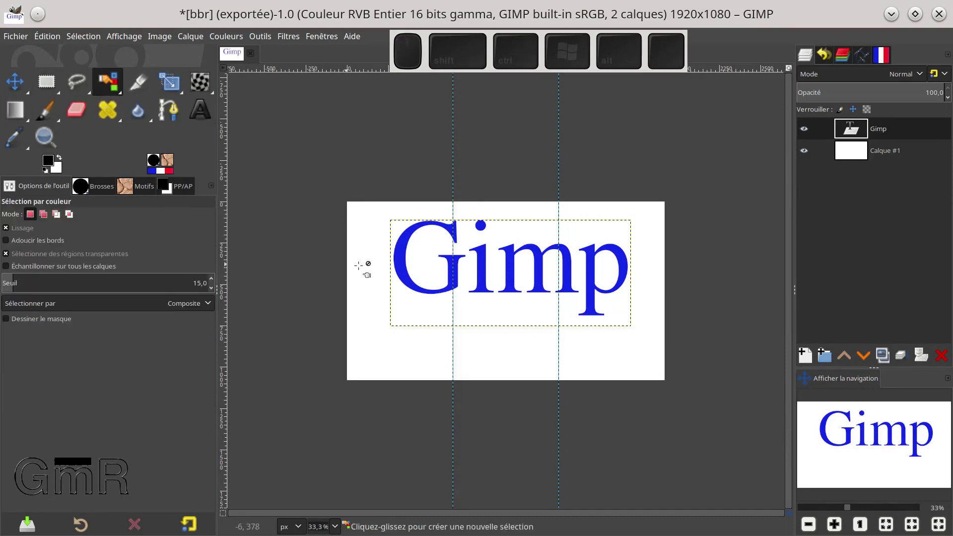
{"action": "left_click", "coordinate": [402, 268]}
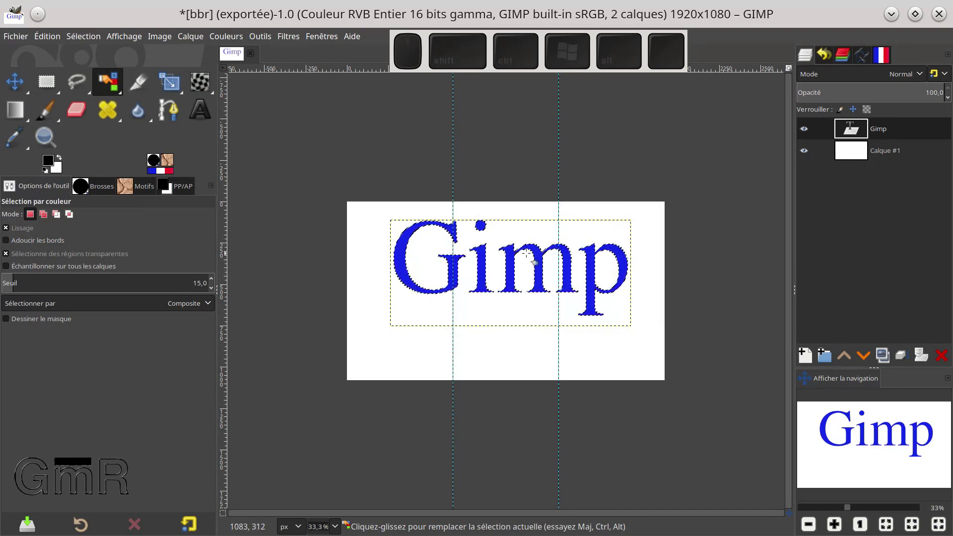
Choose the Abstract 3 gradient for the Gradient tool
{"action": "scroll", "coordinate": [522, 255], "scroll_direction": "up", "scroll_amount": 1, "text": "ctrl"}
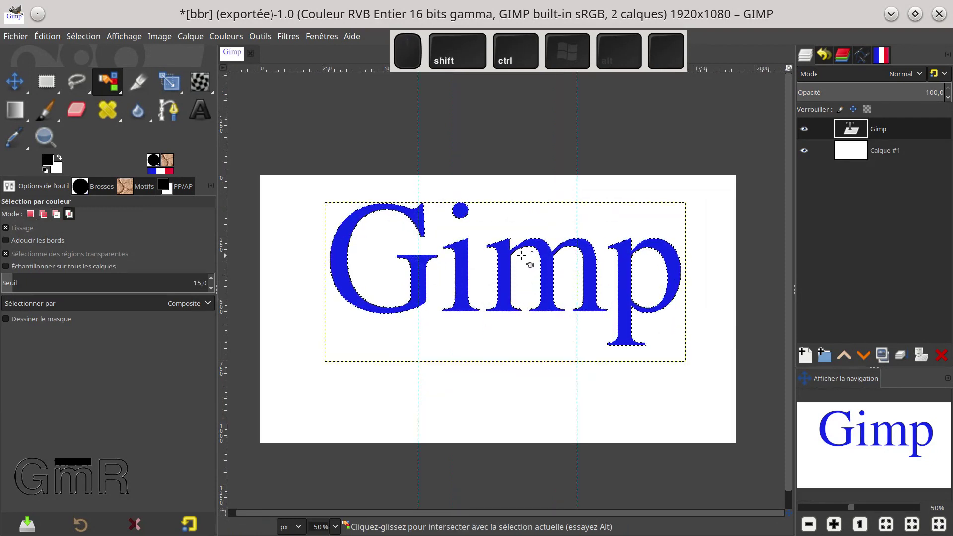
{"action": "scroll", "coordinate": [528, 263], "scroll_direction": "up", "scroll_amount": 1, "text": "ctrl"}
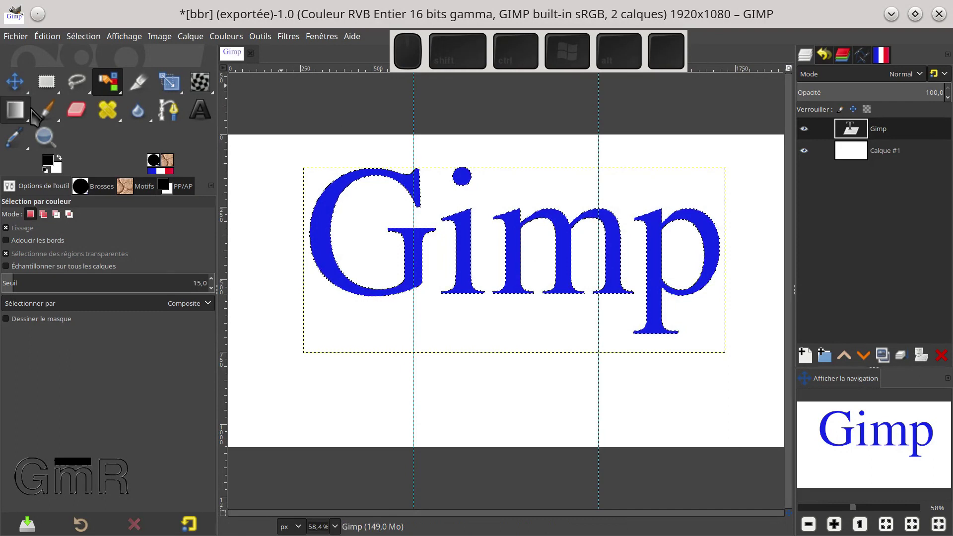
{"action": "left_click", "coordinate": [15, 109]}
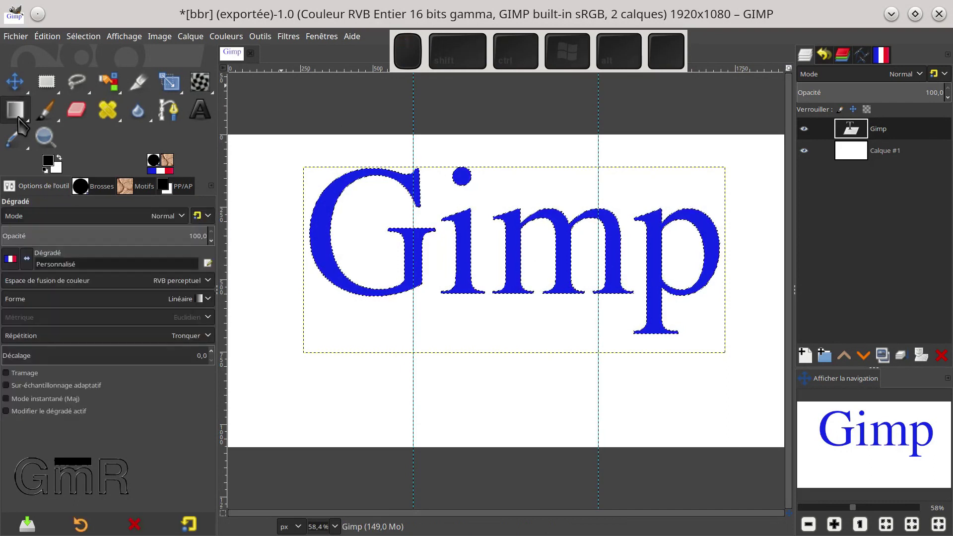
{"action": "left_click", "coordinate": [10, 258]}
{"action": "scroll", "coordinate": [38, 367], "scroll_direction": "down", "scroll_amount": 1}
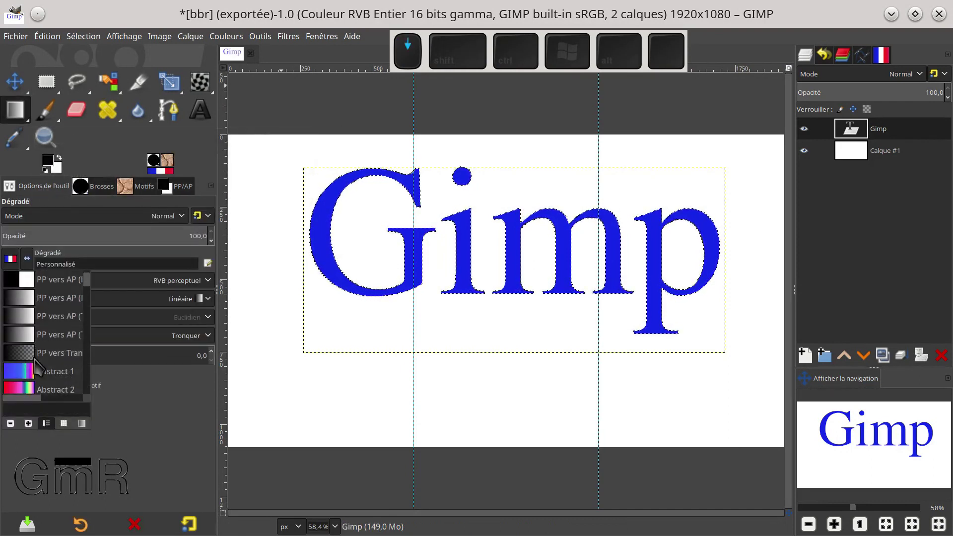
{"action": "scroll", "coordinate": [37, 367], "scroll_direction": "down", "scroll_amount": 2}
{"action": "left_click", "coordinate": [37, 370]}
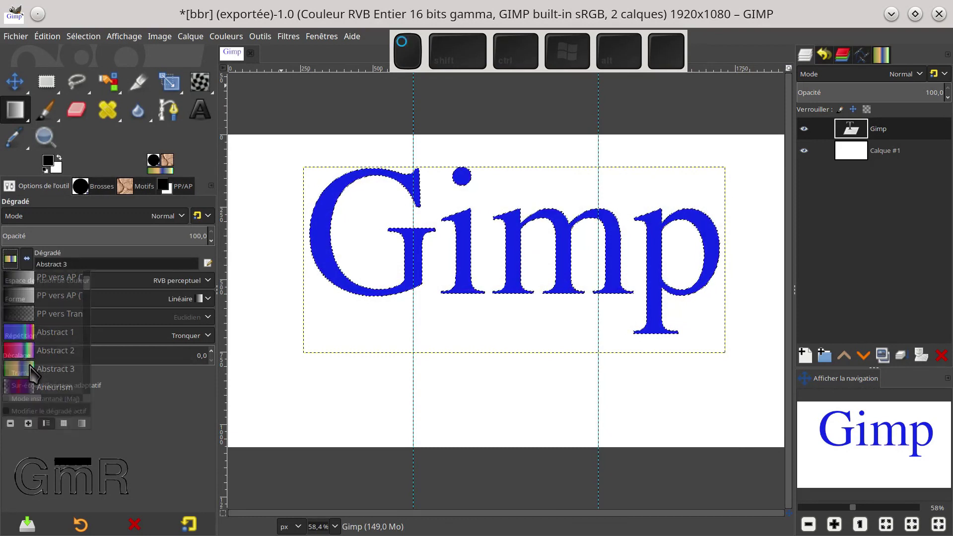
Draw the gradient across the selected Gimp letters and reposition both ends to make it horizontal, starting at X 358, Y 353
{"action": "left_click_drag", "start_coordinate": [347, 171], "coordinate": [720, 336]}
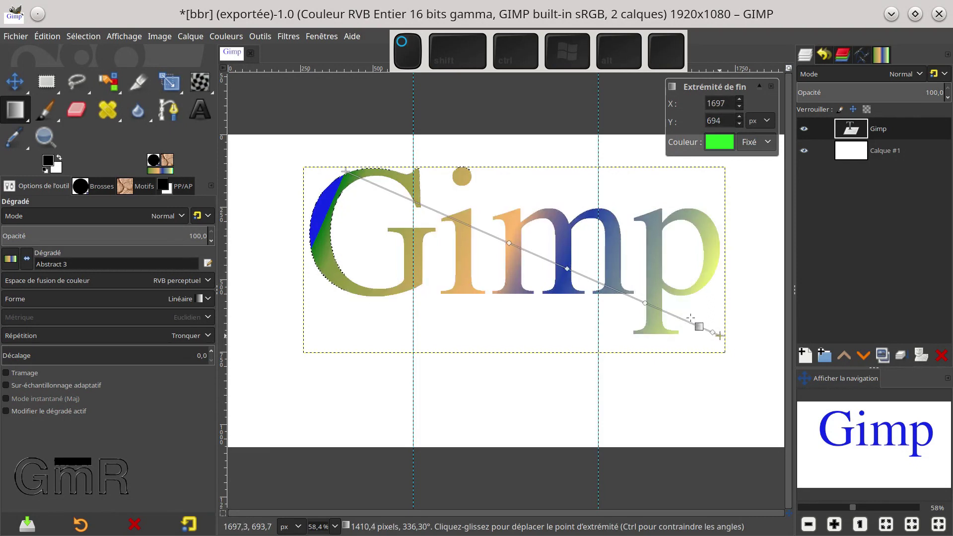
{"action": "left_click_drag", "start_coordinate": [720, 336], "coordinate": [711, 236]}
{"action": "left_click_drag", "start_coordinate": [345, 170], "coordinate": [333, 228]}
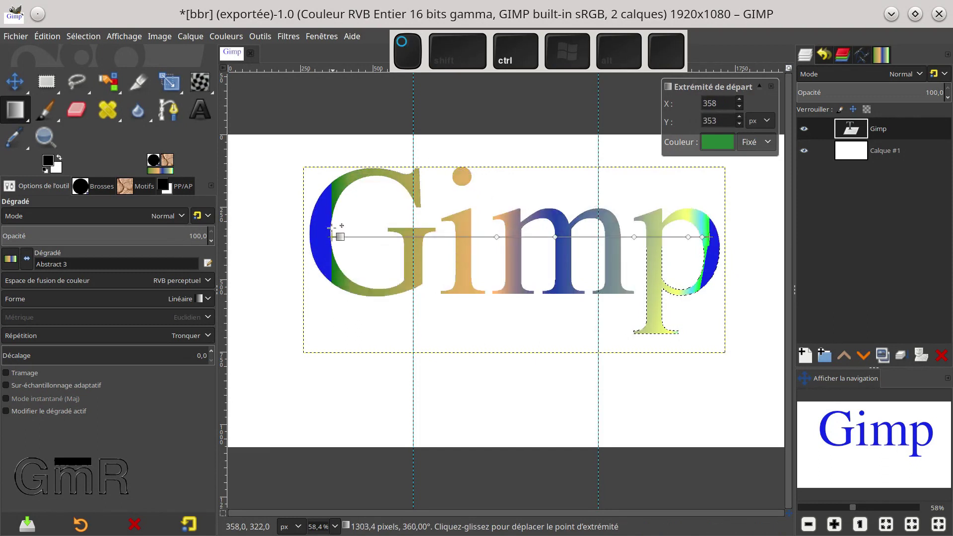
Change the gradient's shape on the Gimp letters to Carré and finally to Suivant la forme (sphérique)
{"action": "left_click", "coordinate": [69, 300]}
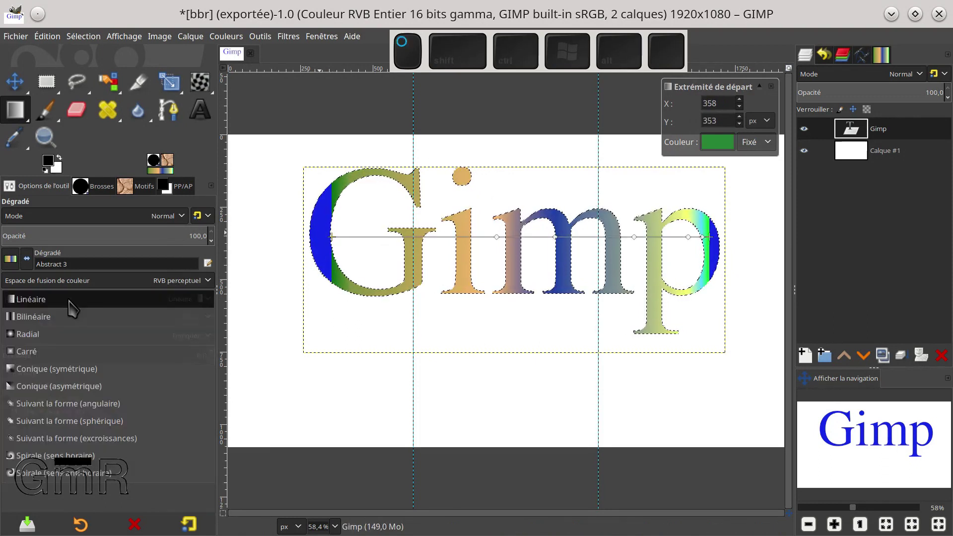
{"action": "left_click", "coordinate": [43, 353]}
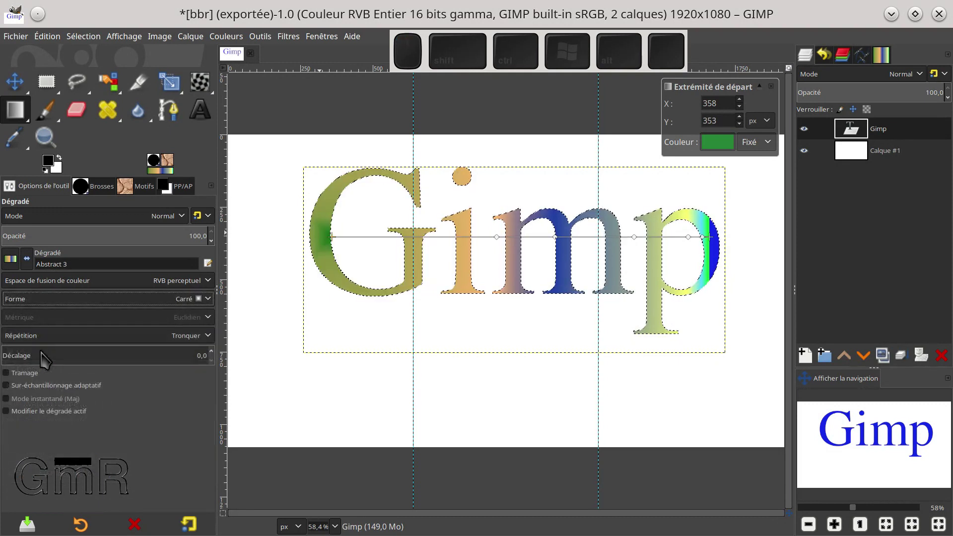
{"action": "left_click", "coordinate": [39, 300]}
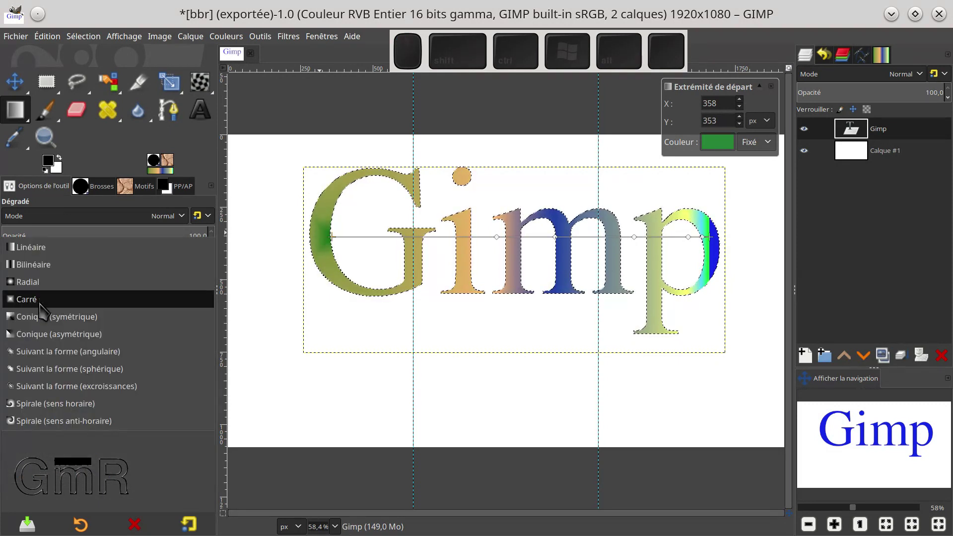
{"action": "left_click", "coordinate": [57, 382]}
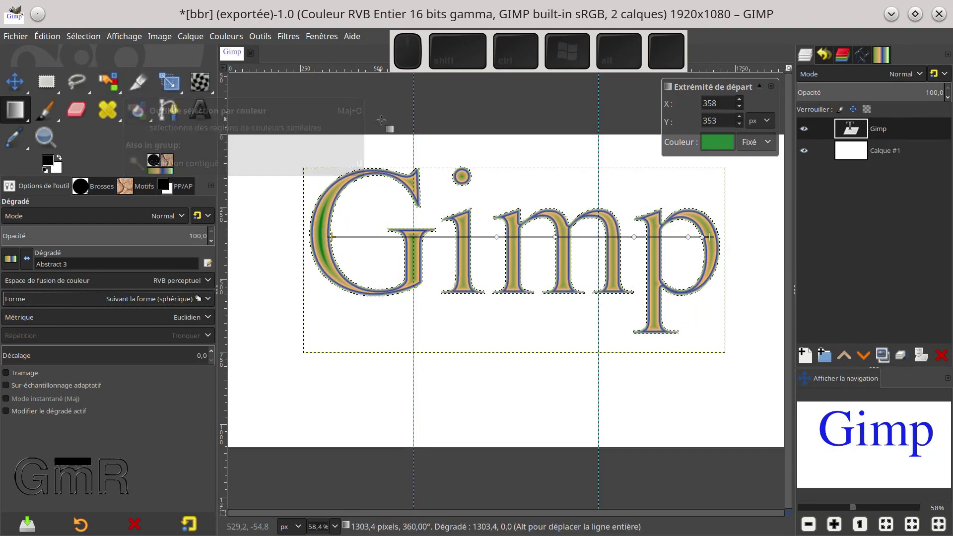
Clear the selection and undo the gradient on the Gimp text back to its plain blue fill
{"action": "key", "text": "ctrl+shift+a"}
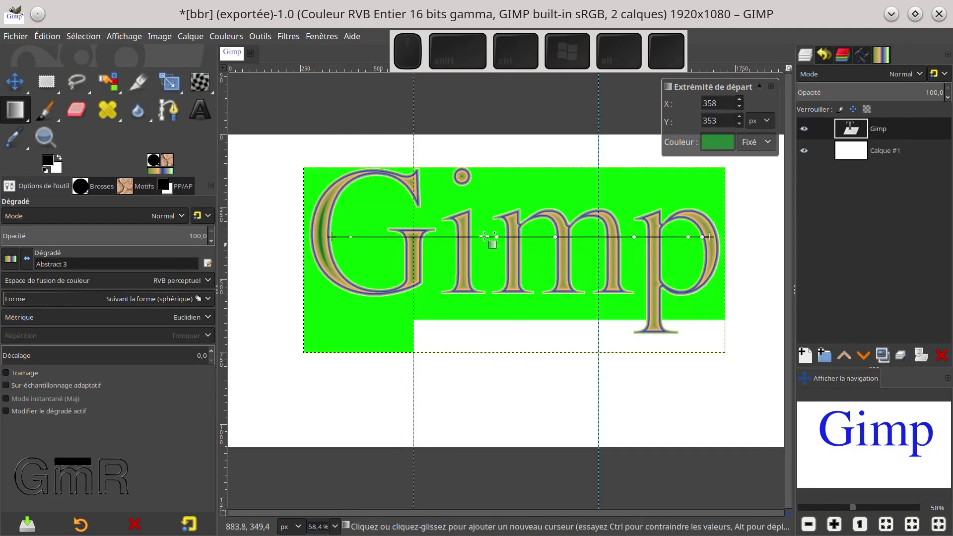
{"action": "left_click", "coordinate": [859, 152]}
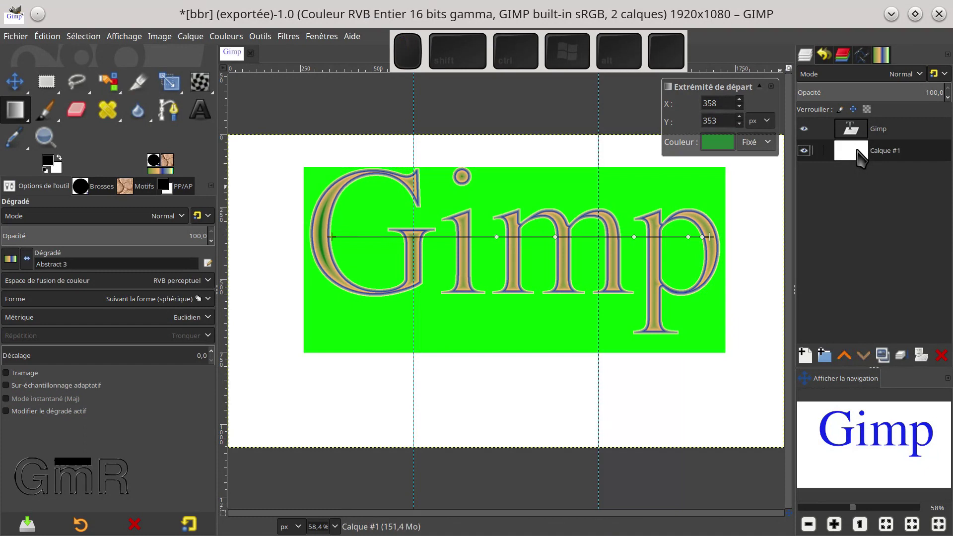
{"action": "left_click", "coordinate": [854, 130]}
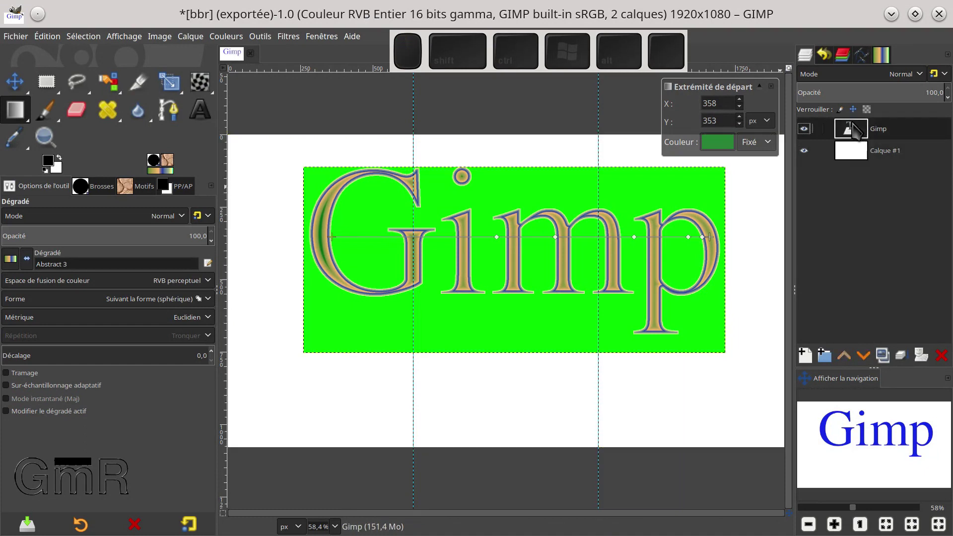
{"action": "key", "text": "ctrl+z"}
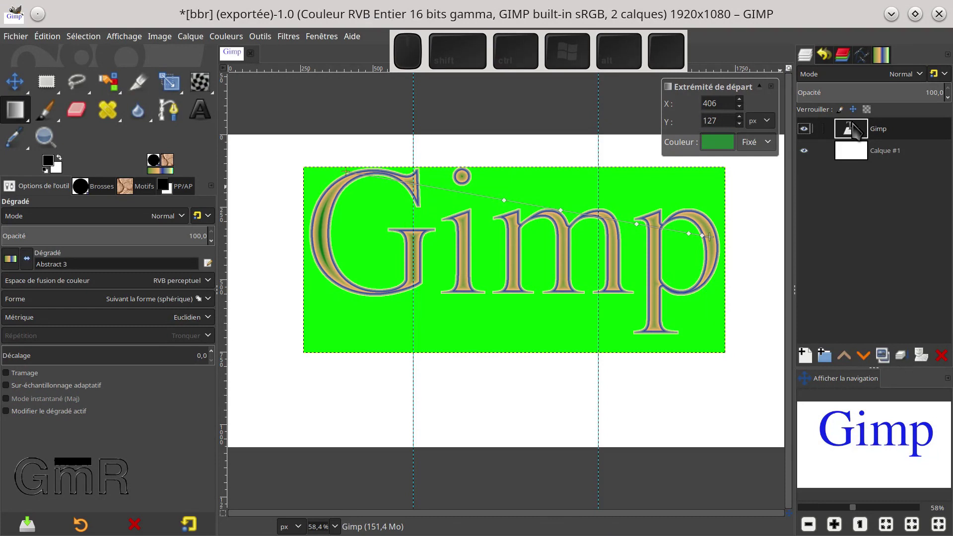
{"action": "left_click", "coordinate": [771, 87]}
{"action": "key", "text": "ctrl+z"}
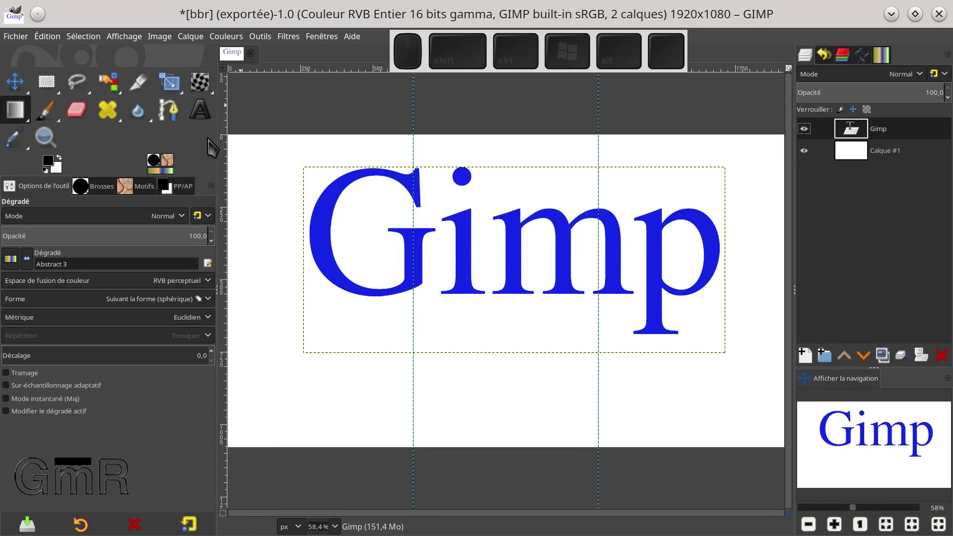
Select the blue G with contiguous selection and add the letter m to the selection
{"action": "left_click", "coordinate": [109, 83]}
{"action": "left_click_drag", "start_coordinate": [113, 89], "coordinate": [155, 83]}
{"action": "left_click", "coordinate": [324, 231]}
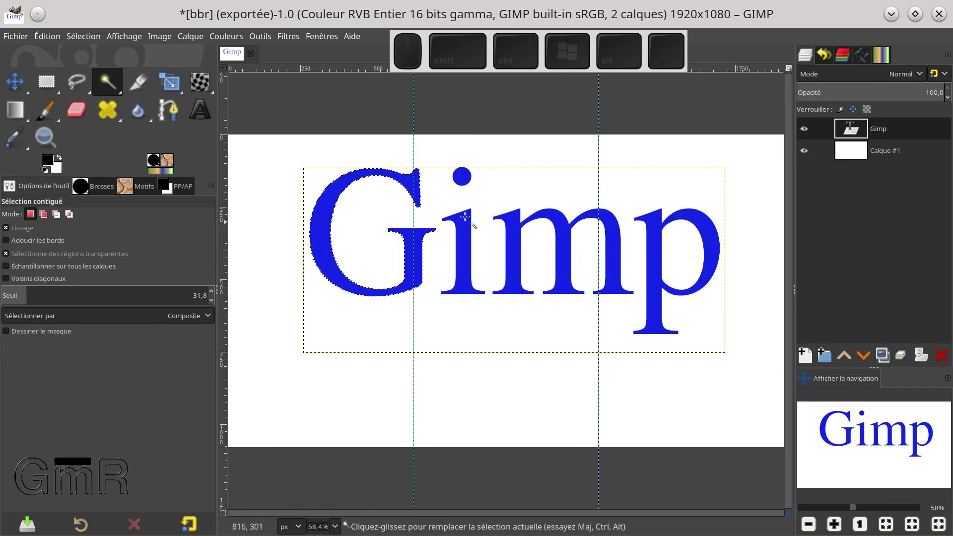
{"action": "left_click", "coordinate": [41, 218]}
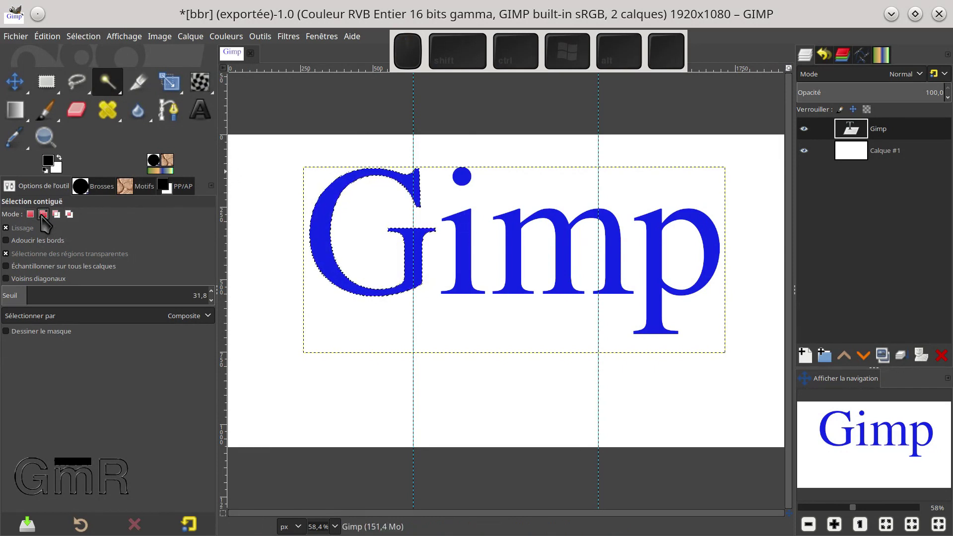
{"action": "left_click", "coordinate": [518, 235]}
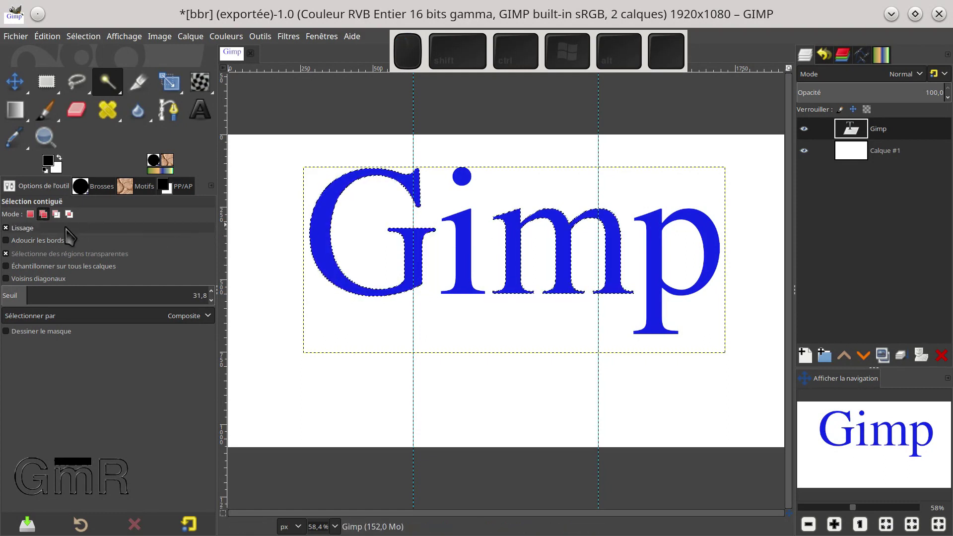
Draw the Burning Paper gradient across the selected G and m, from about X 277, Y 312 to X 1740, Y 387
{"action": "left_click", "coordinate": [15, 110]}
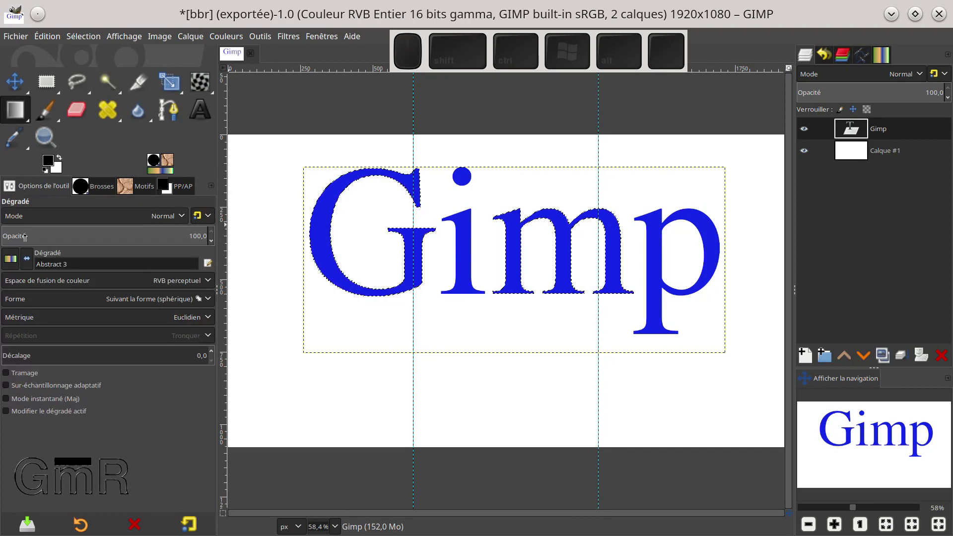
{"action": "left_click", "coordinate": [15, 261]}
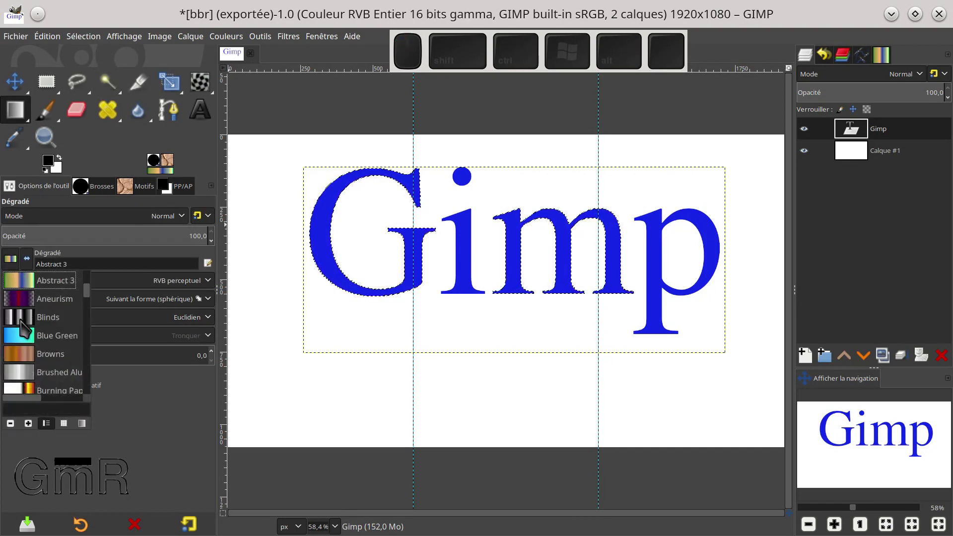
{"action": "scroll", "coordinate": [26, 343], "scroll_direction": "down", "scroll_amount": 2}
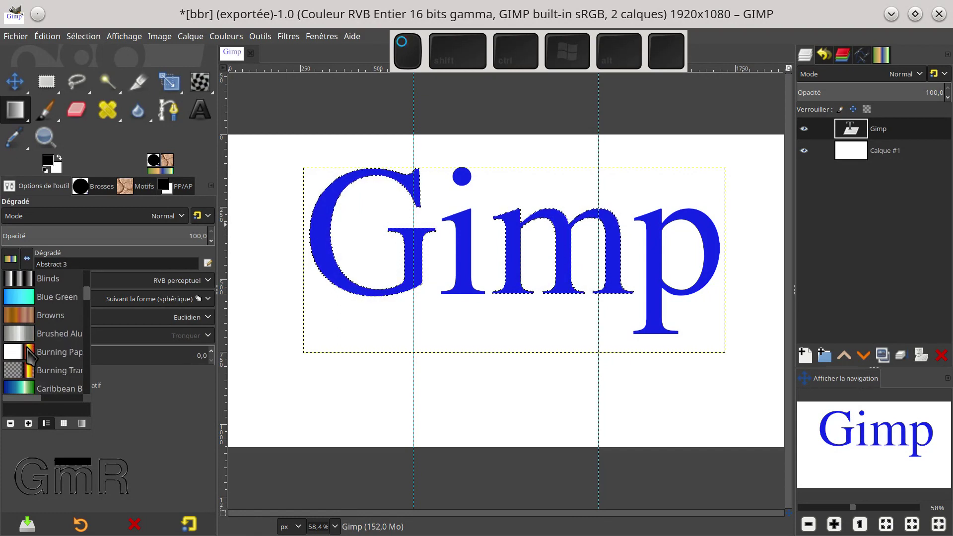
{"action": "left_click", "coordinate": [28, 349]}
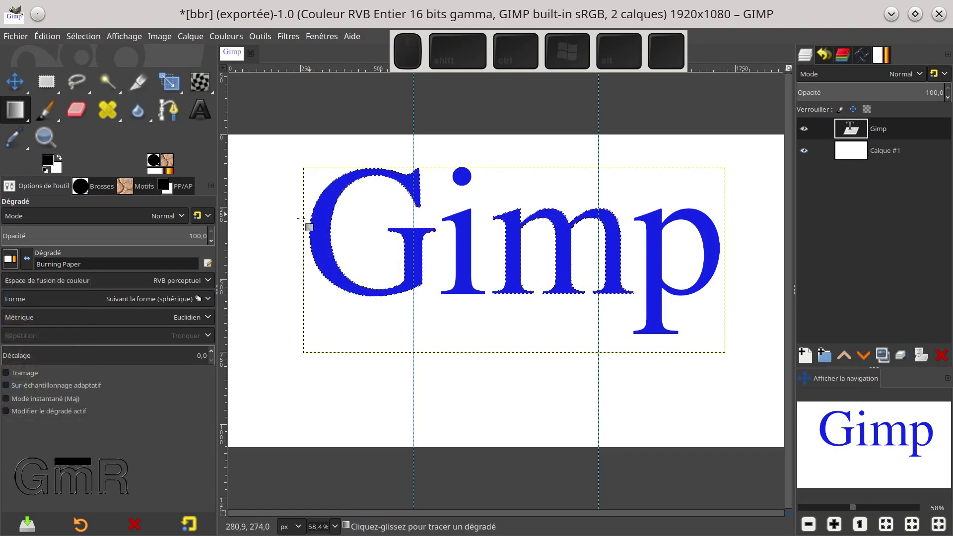
{"action": "mouse_move", "coordinate": [310, 224]}
{"action": "left_mouse_down"}
{"action": "mouse_move", "coordinate": [462, 296]}
{"action": "mouse_move", "coordinate": [730, 255]}
{"action": "mouse_move", "coordinate": [732, 246]}
{"action": "left_mouse_up"}
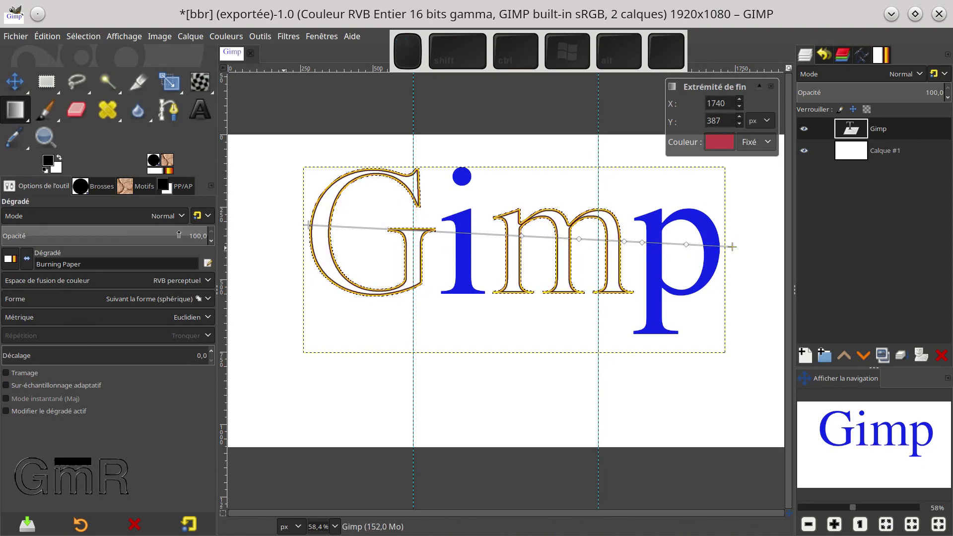
Reverse the Burning Paper gradient and shorten its line, placing the start at X 560, Y 281 and the end at X 351, Y 313
{"action": "left_click", "coordinate": [25, 258]}
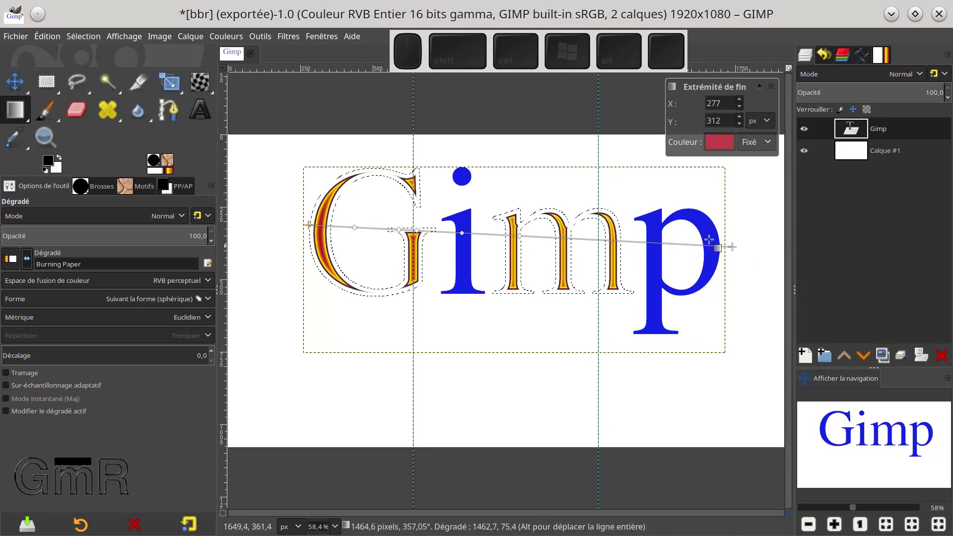
{"action": "left_click", "coordinate": [733, 246]}
{"action": "left_click_drag", "start_coordinate": [733, 247], "coordinate": [391, 217]}
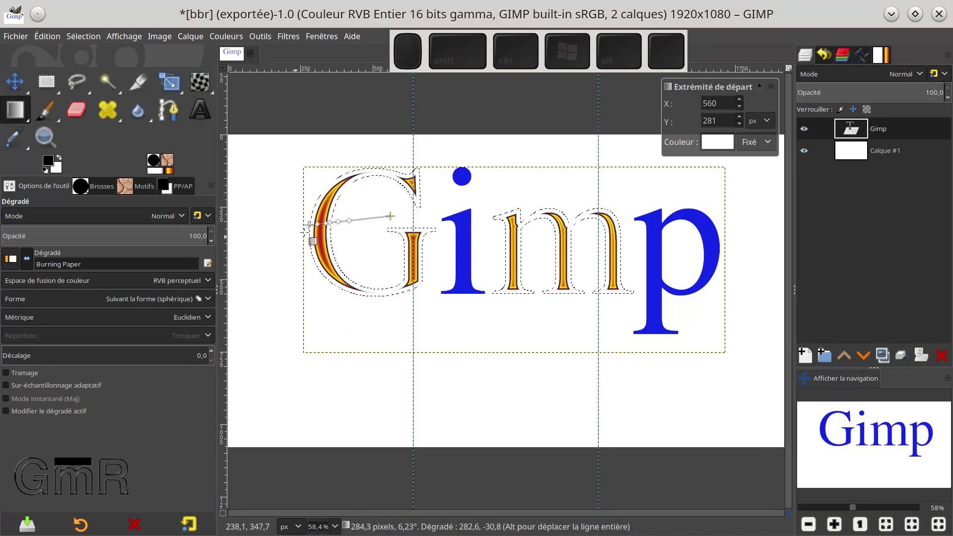
{"action": "left_click_drag", "start_coordinate": [308, 226], "coordinate": [330, 225]}
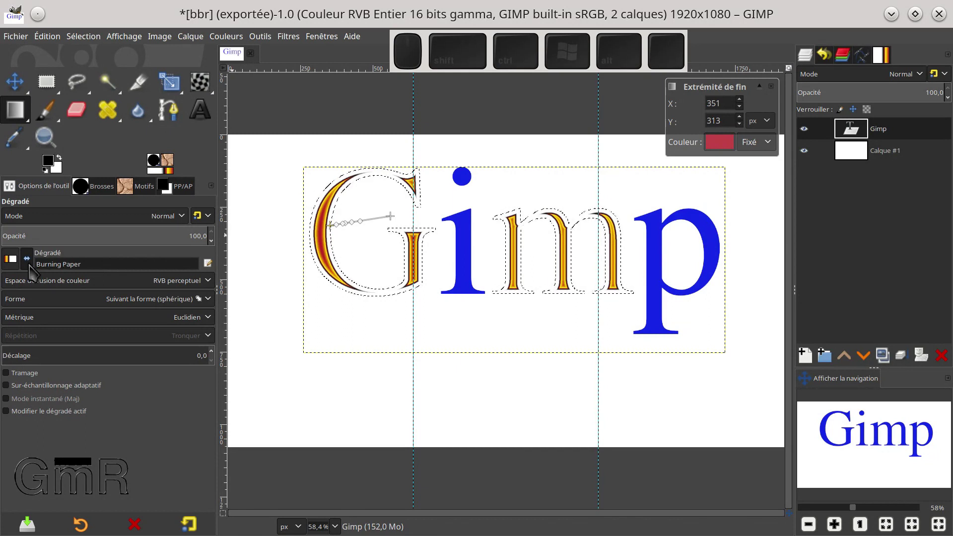
Try the CD and Cold Steel 2 gradients on the selected G and m
{"action": "left_click", "coordinate": [9, 260]}
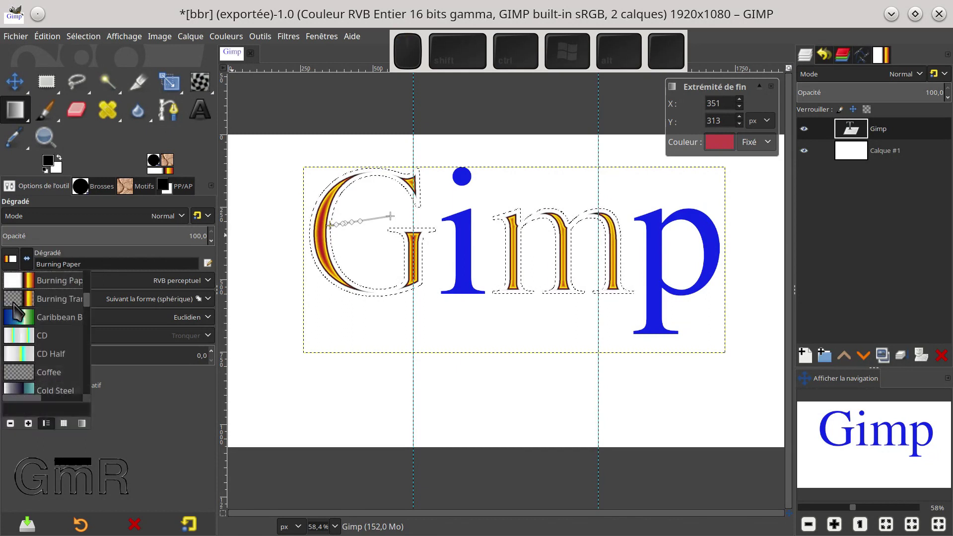
{"action": "left_click", "coordinate": [23, 337]}
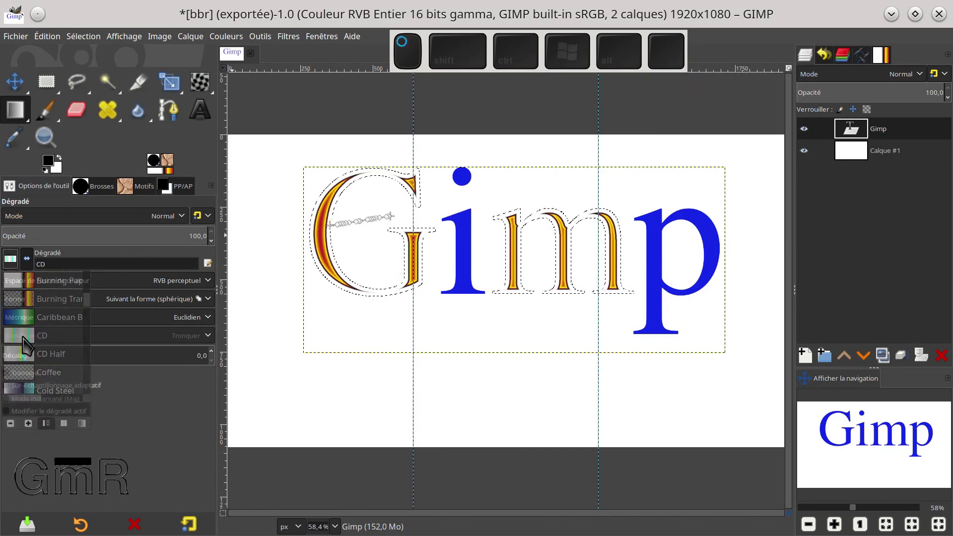
{"action": "left_click", "coordinate": [11, 260]}
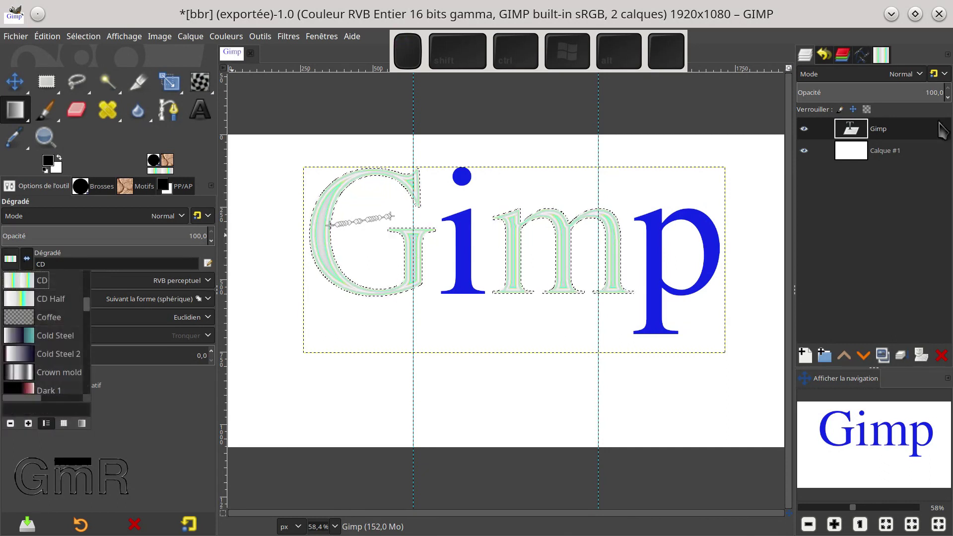
{"action": "left_click", "coordinate": [889, 58]}
{"action": "left_click", "coordinate": [887, 55]}
{"action": "scroll", "coordinate": [852, 259], "scroll_direction": "down", "scroll_amount": 2}
{"action": "scroll", "coordinate": [852, 258], "scroll_direction": "down", "scroll_amount": 3}
{"action": "left_click", "coordinate": [852, 259]}
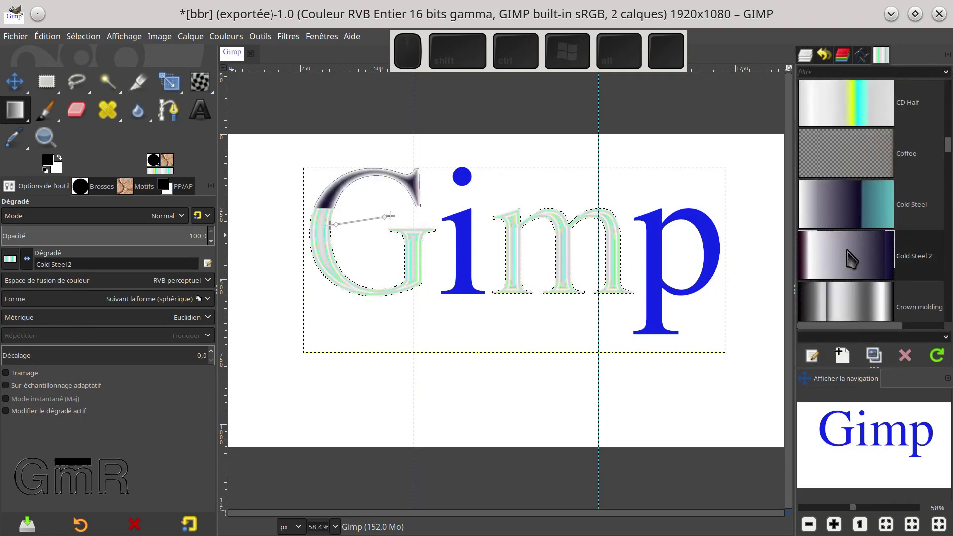
Switch the letters' gradient to Crown molding and its shape to Suivant la forme (excroissances)
{"action": "left_click", "coordinate": [849, 304]}
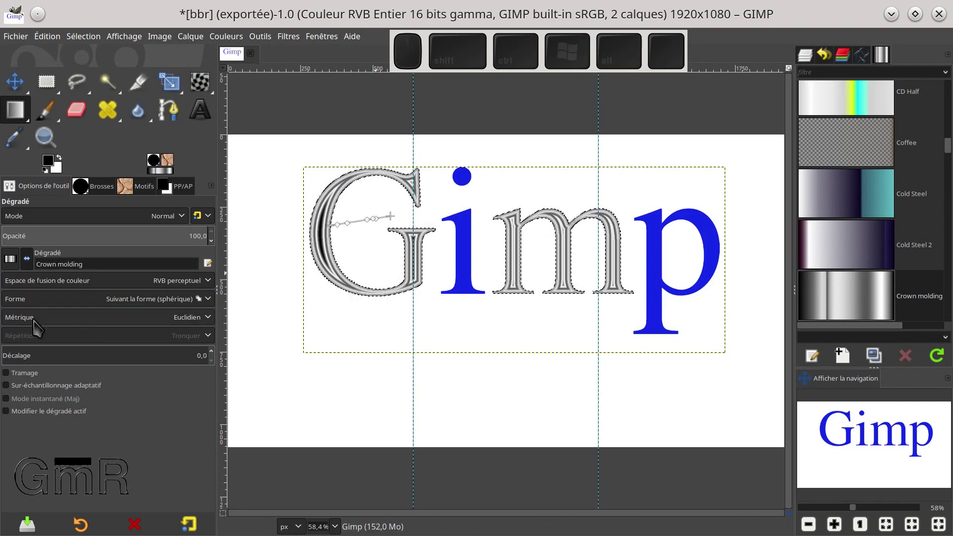
{"action": "left_click", "coordinate": [74, 299]}
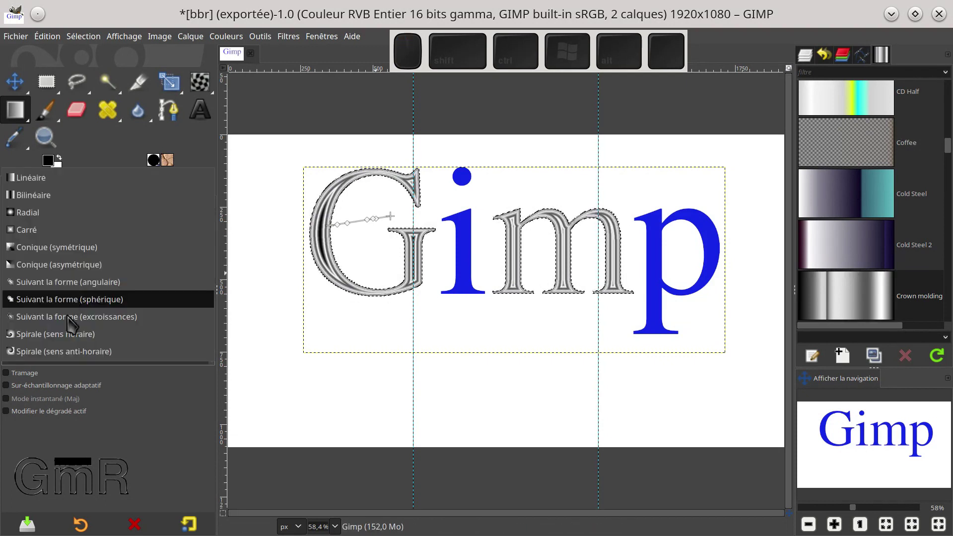
{"action": "left_click", "coordinate": [63, 321]}
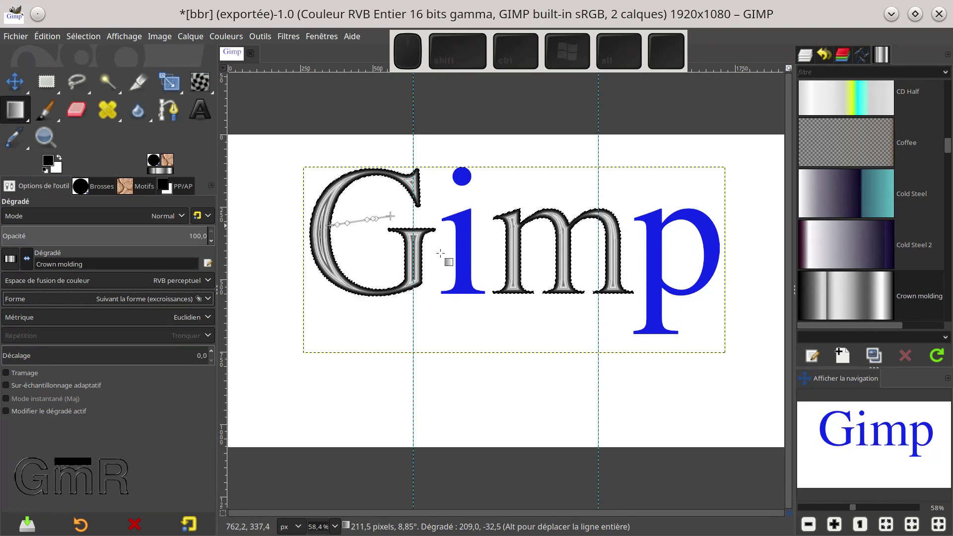
Draw a long, wavy closed freehand selection below the Gimp letters
{"action": "left_click", "coordinate": [75, 83]}
{"action": "mouse_move", "coordinate": [348, 322]}
{"action": "left_mouse_down"}
{"action": "mouse_move", "coordinate": [265, 341]}
{"action": "mouse_move", "coordinate": [276, 372]}
{"action": "mouse_move", "coordinate": [378, 405]}
{"action": "mouse_move", "coordinate": [451, 388]}
{"action": "mouse_move", "coordinate": [592, 425]}
{"action": "mouse_move", "coordinate": [651, 353]}
{"action": "mouse_move", "coordinate": [287, 317]}
{"action": "mouse_move", "coordinate": [348, 321]}
{"action": "left_mouse_up"}
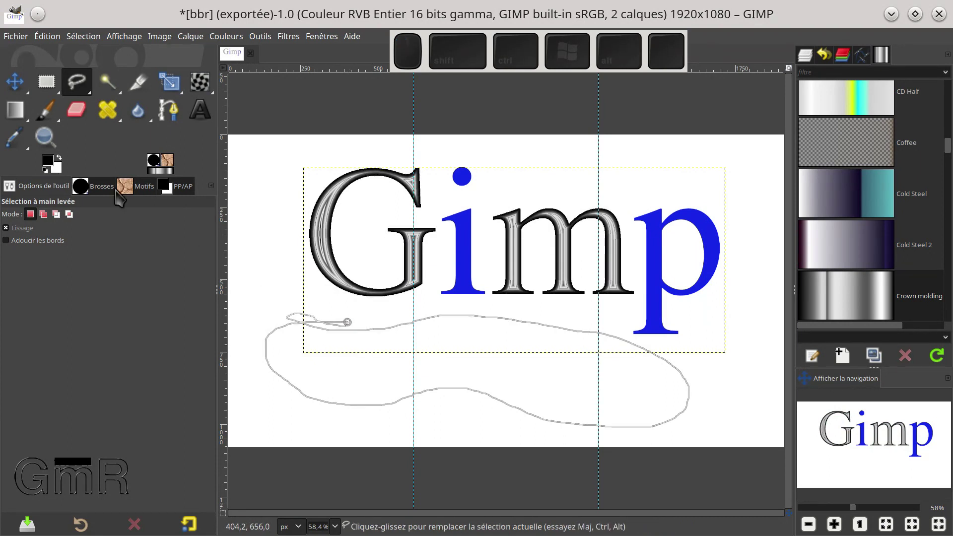
Try to fill the freehand selection with the Crown molding gradient on the text-sized Gimp layer
{"action": "left_click", "coordinate": [15, 110]}
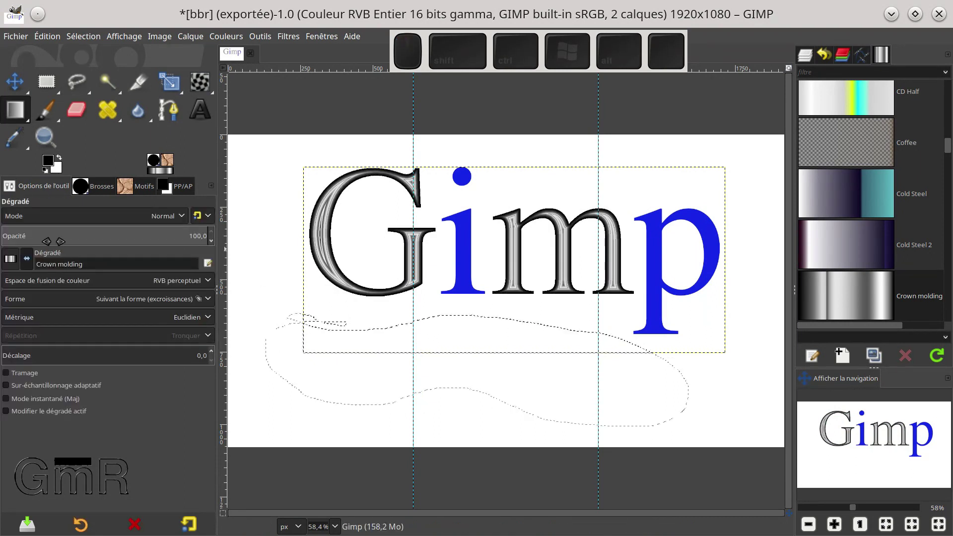
{"action": "left_click_drag", "start_coordinate": [269, 320], "coordinate": [693, 430]}
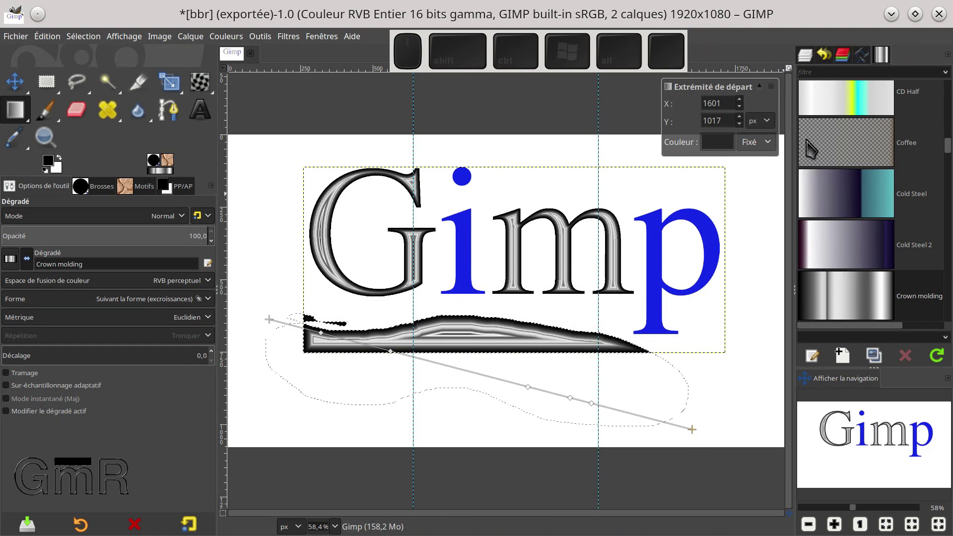
{"action": "left_click", "coordinate": [808, 56]}
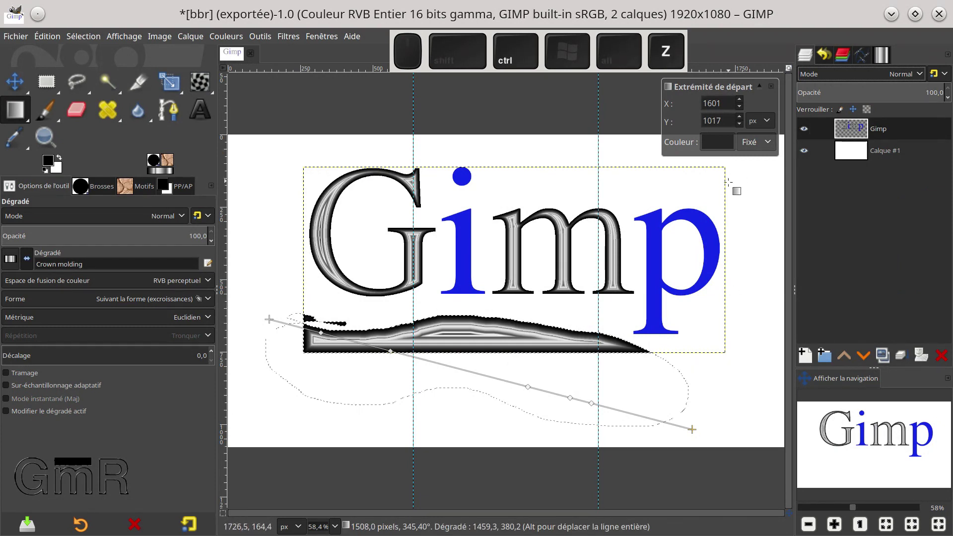
{"action": "key", "text": "Return"}
{"action": "key", "text": "ctrl+z"}
Expand the Gimp layer to the image size and draw a Crown molding gradient about 1386 px long across the freehand selection
{"action": "left_click", "coordinate": [850, 139]}
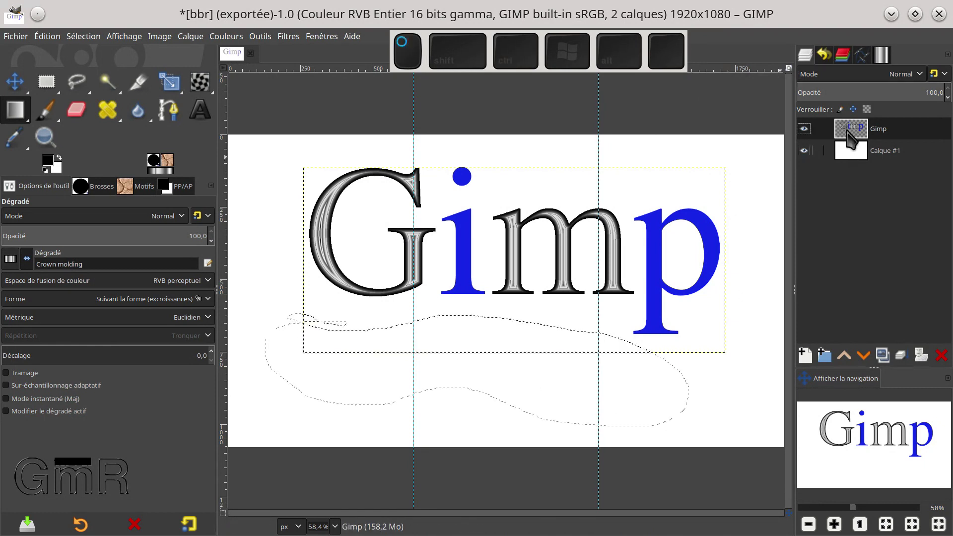
{"action": "right_click", "coordinate": [848, 133]}
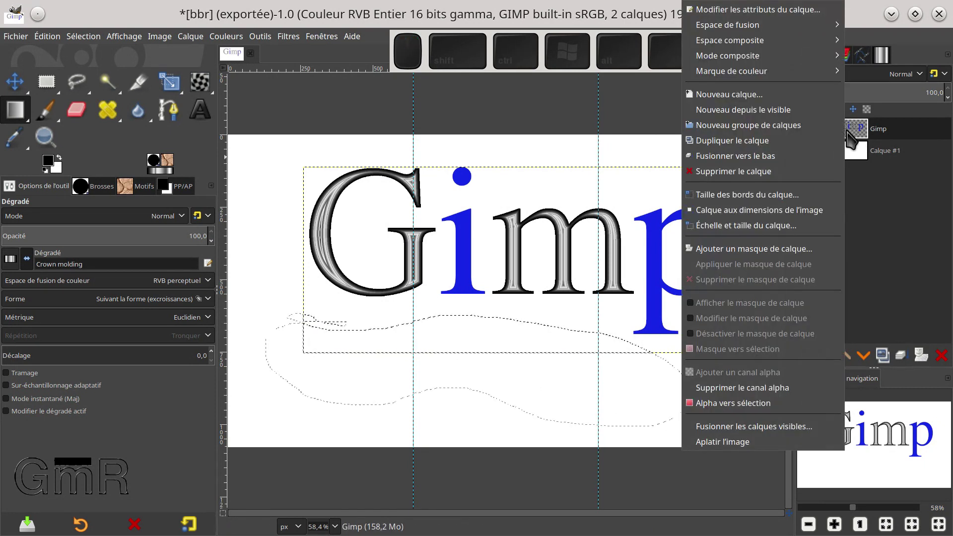
{"action": "left_click", "coordinate": [728, 211]}
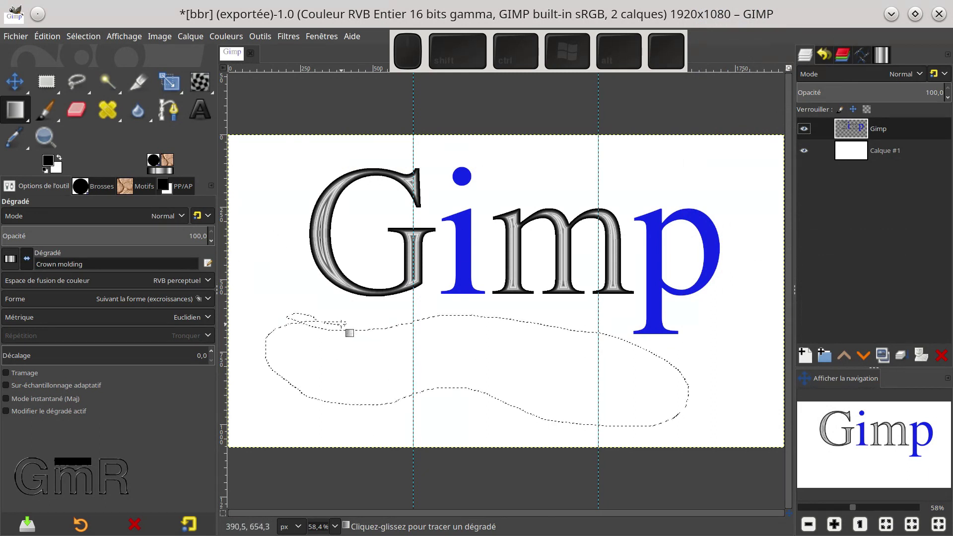
{"action": "left_click_drag", "start_coordinate": [315, 293], "coordinate": [694, 429]}
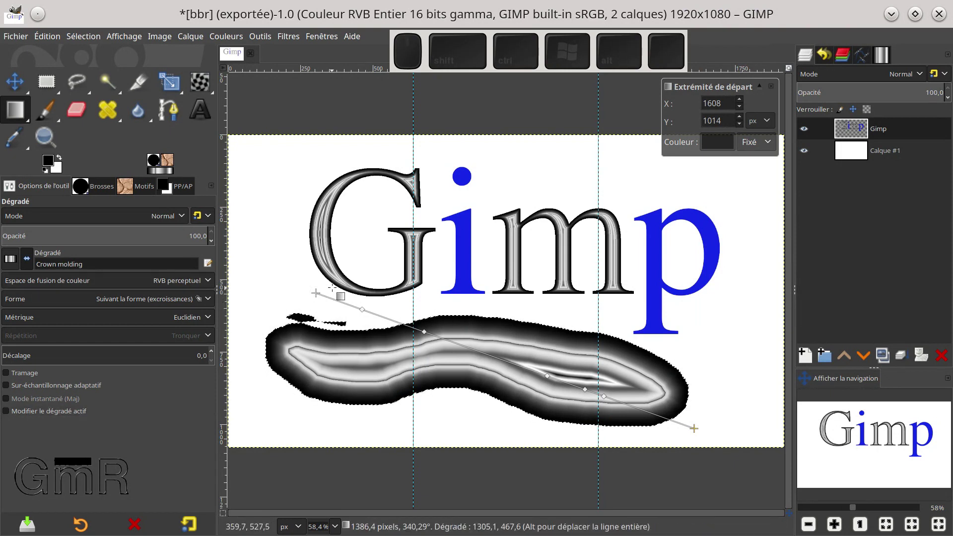
Move the gradient's Stop 5 to position 93,34 and set the gradient shape to Radial
{"action": "left_click", "coordinate": [342, 301]}
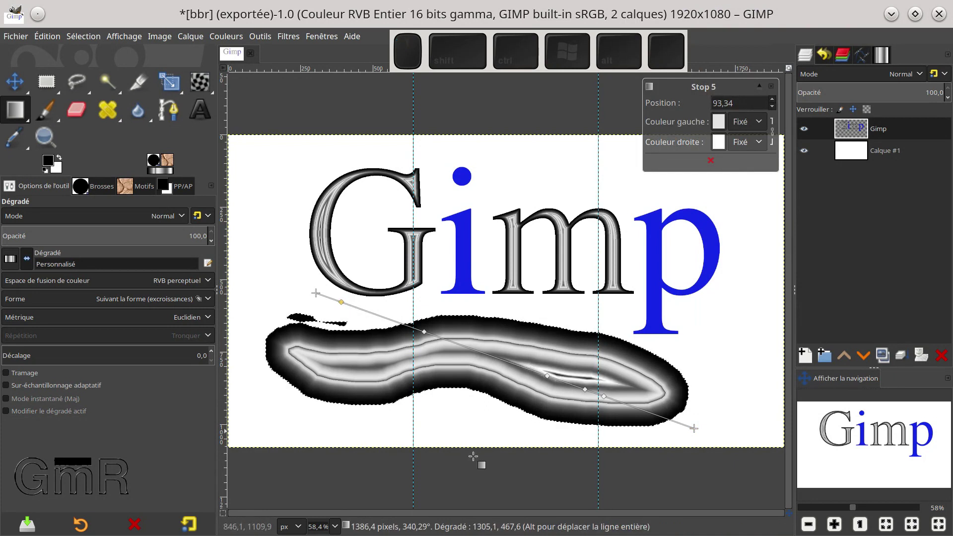
{"action": "left_click", "coordinate": [56, 304]}
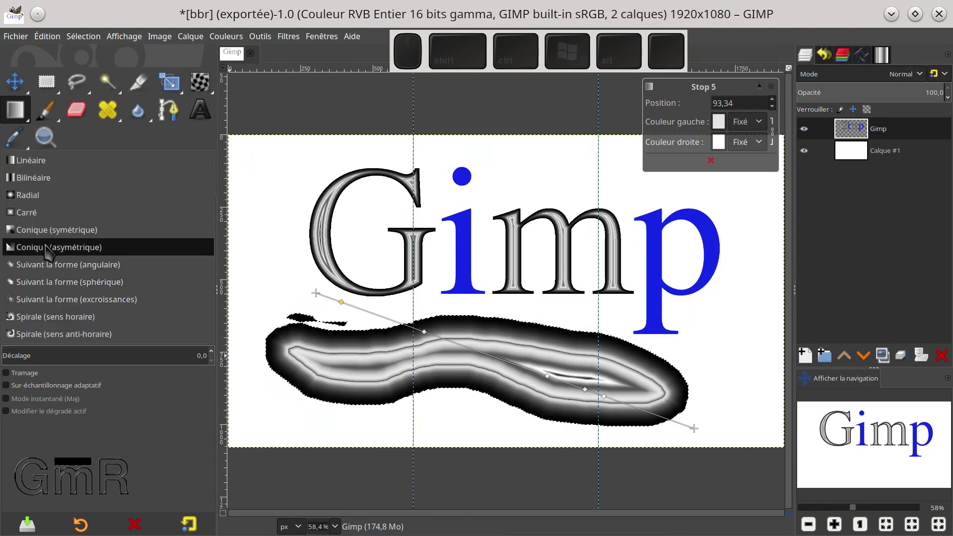
{"action": "left_click", "coordinate": [32, 201]}
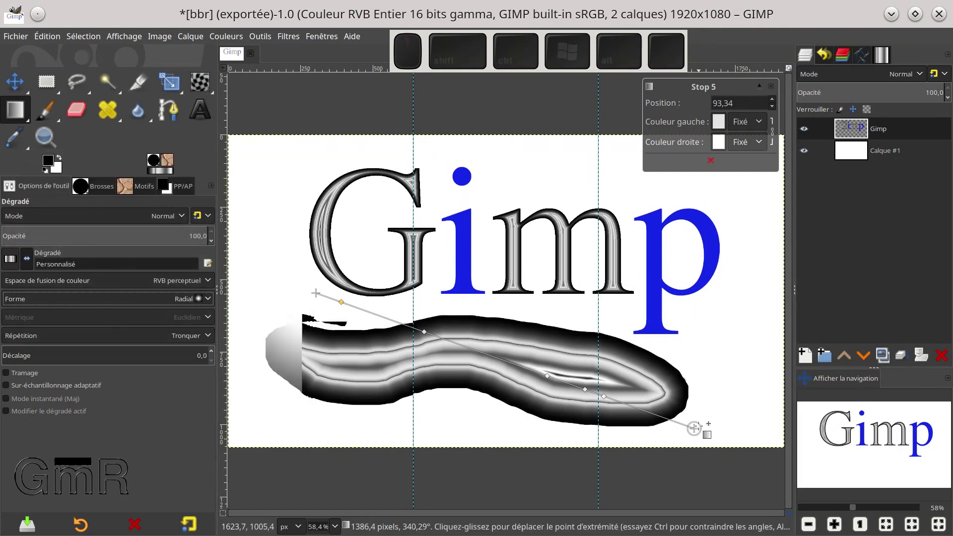